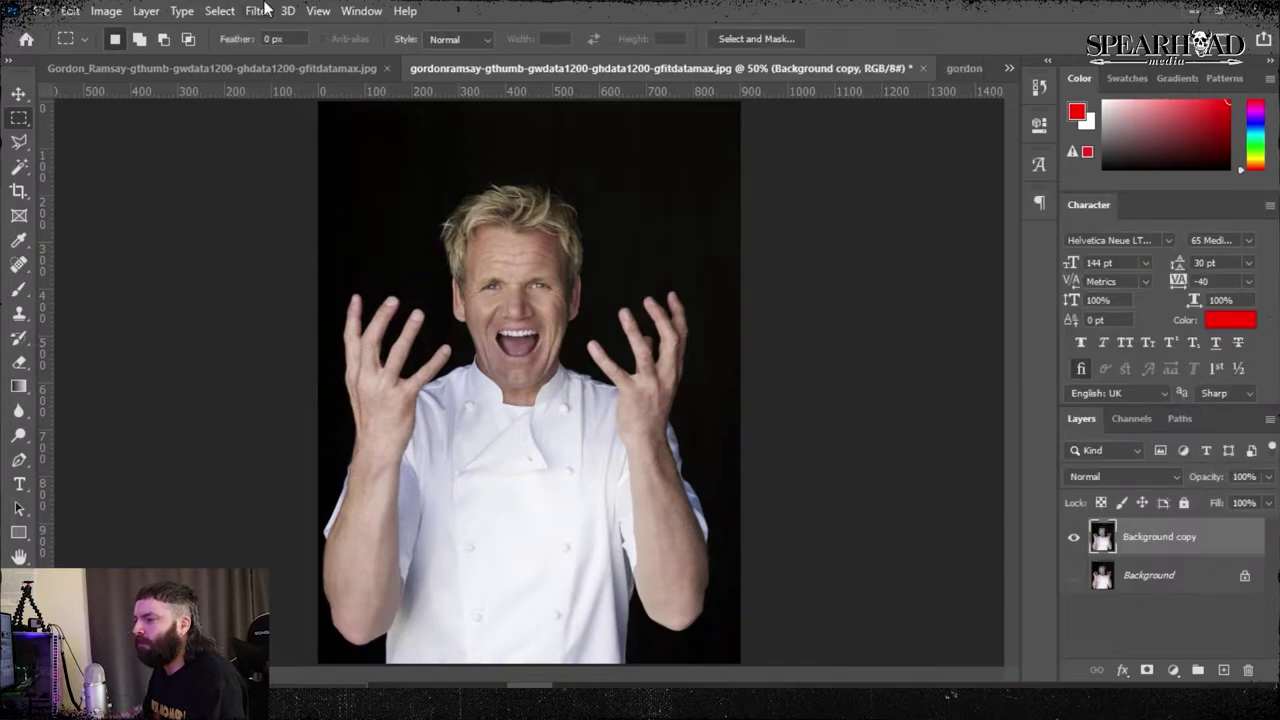
# - Select the chef with raised hands as the subject and refine the selection edge with contrast 17% and shift edge +35%
pyautogui.click(275, 229)
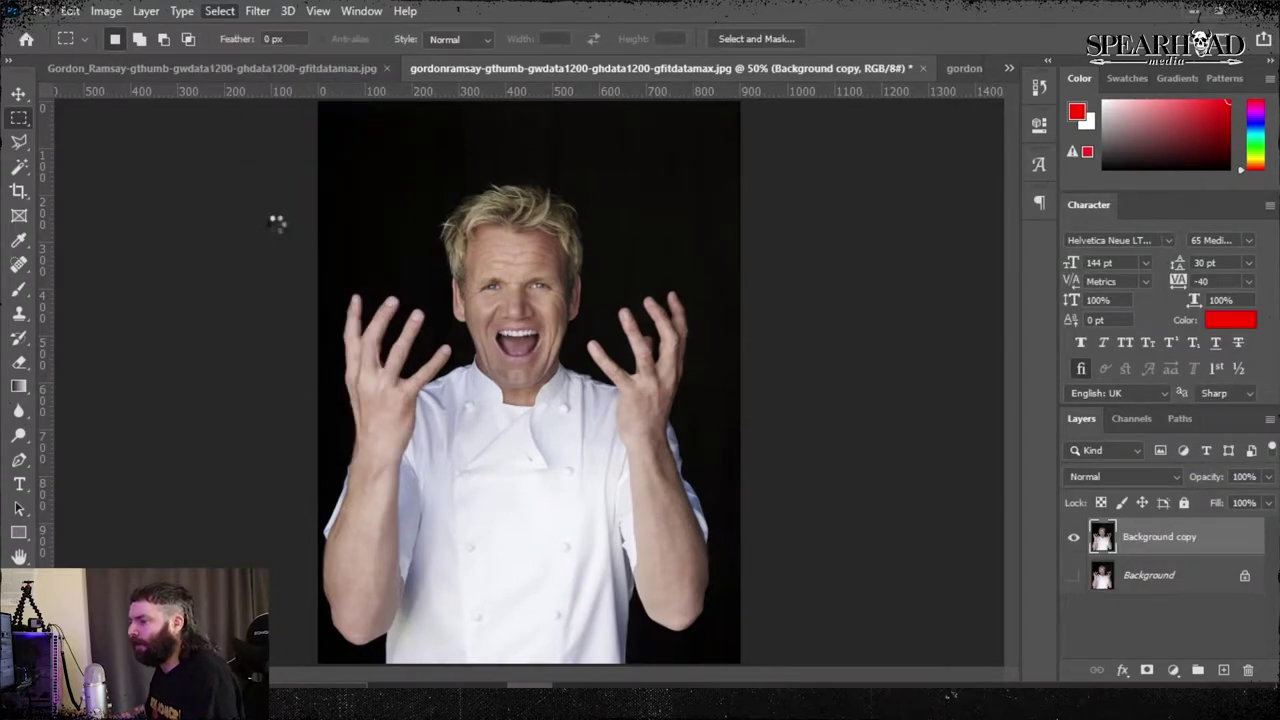
pyautogui.hotkey('ctrl', '+')
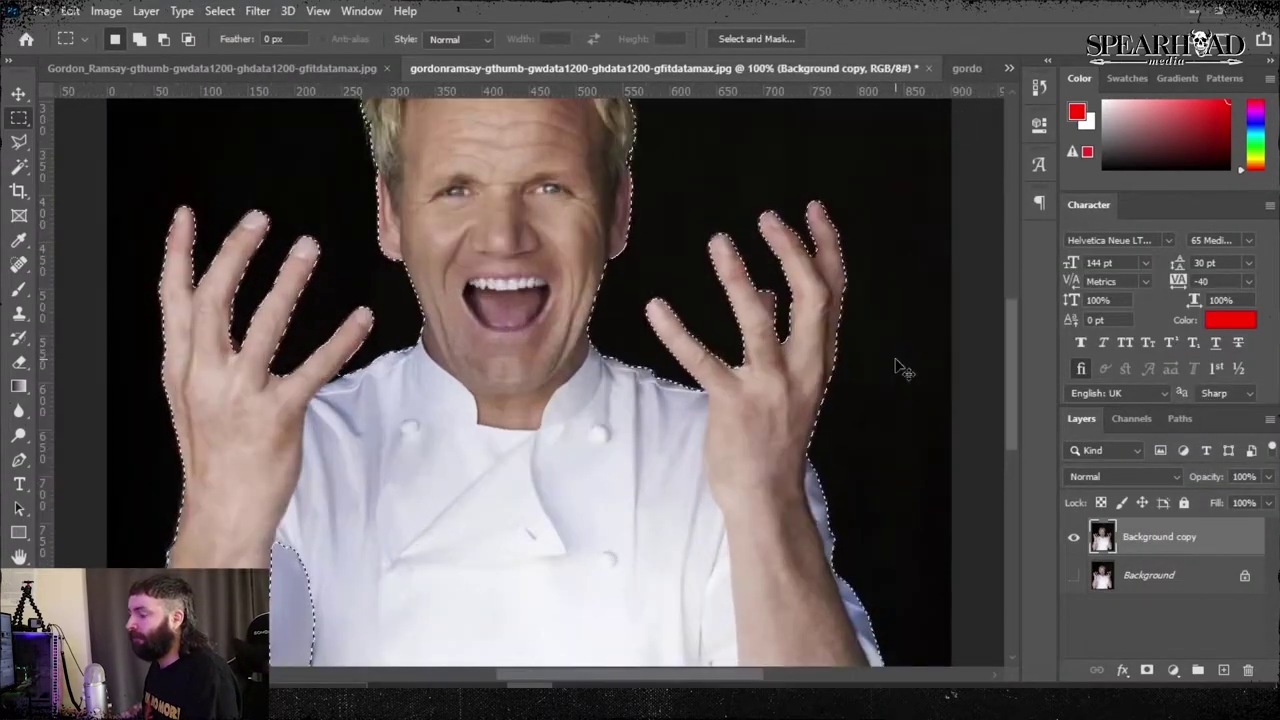
pyautogui.click(219, 11)
pyautogui.keyDown('shift'); pyautogui.click(262, 257); pyautogui.keyUp('shift')
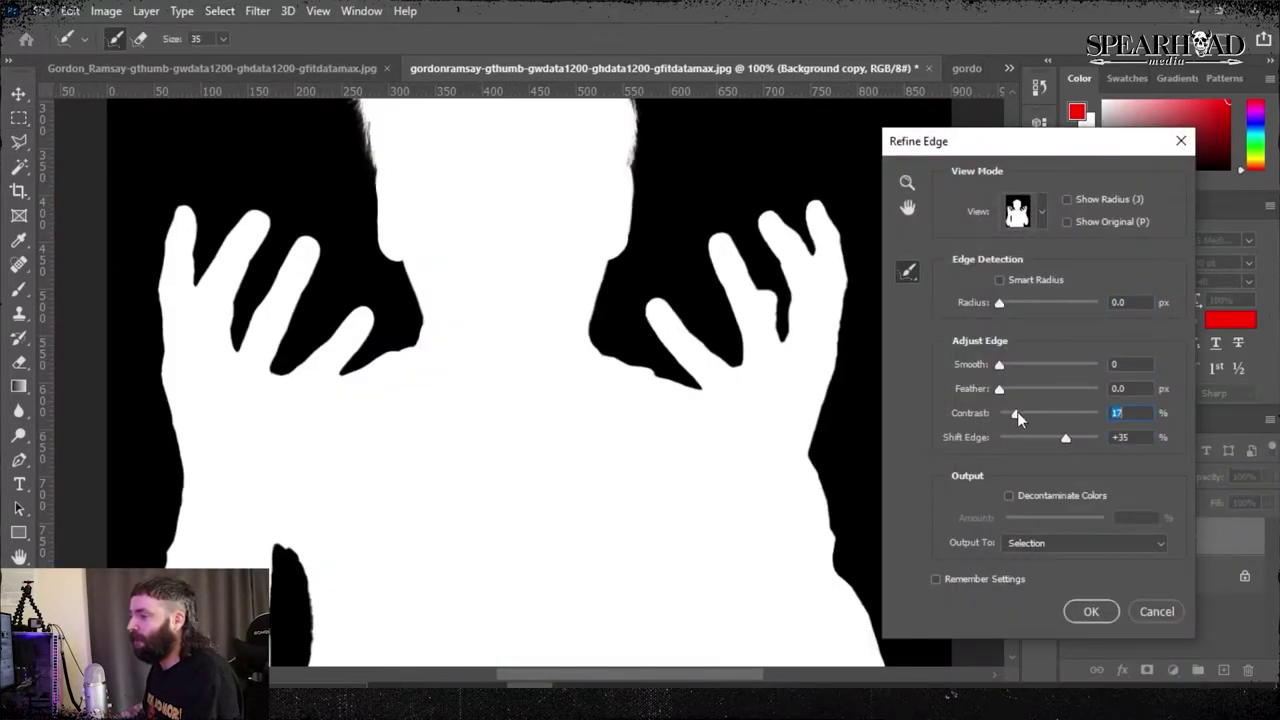
pyautogui.click(1090, 611)
# - Invert the selection, erase the black background all around the chef, including the patch beside the sleeve, and deselect
pyautogui.hotkey('ctrl', '-')
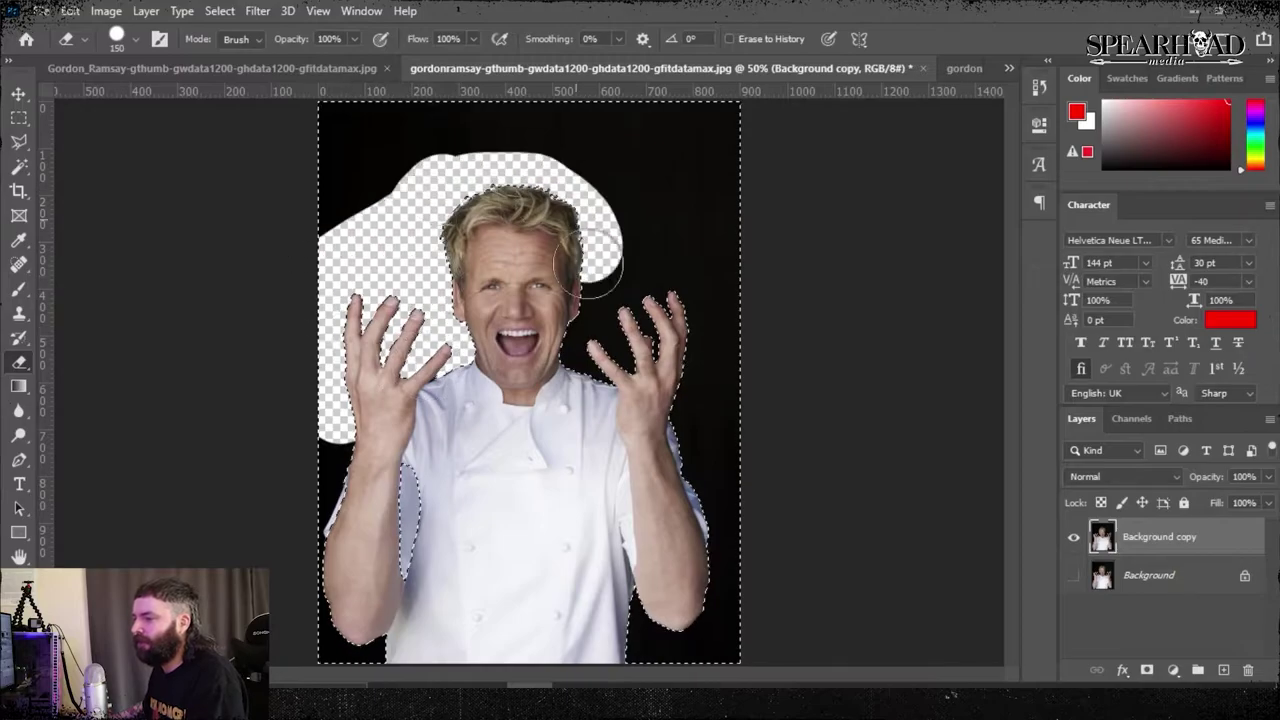
pyautogui.moveTo(700, 430)
pyautogui.mouseDown()
pyautogui.moveTo(714, 129)
pyautogui.moveTo(572, 118)
pyautogui.mouseUp()
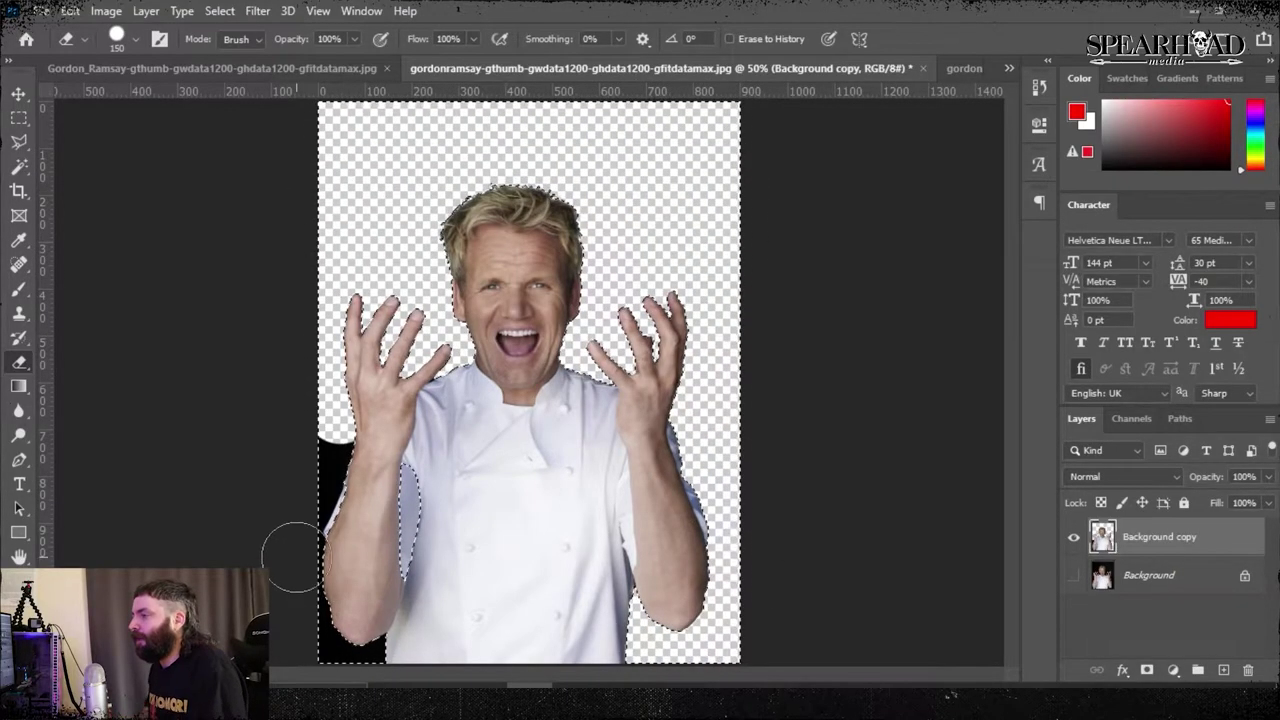
pyautogui.hotkey('ctrl', '+')
pyautogui.hotkey('ctrl', '+')
pyautogui.hotkey('ctrl', '+')
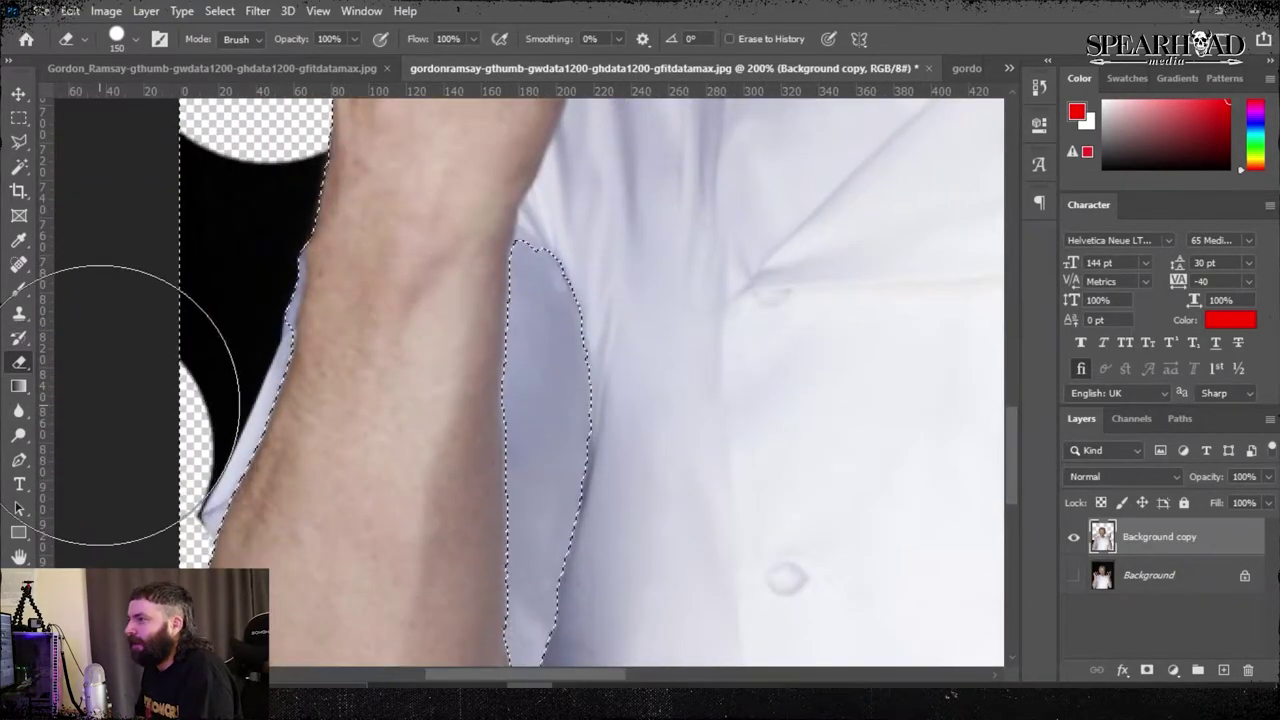
pyautogui.hotkey('ctrl', 'd')
pyautogui.press('w')
pyautogui.click(19, 362)
pyautogui.moveTo(250, 200); pyautogui.dragTo(143, 414)
pyautogui.click(19, 118)
pyautogui.click(137, 171)
pyautogui.hotkey('ctrl', '-')
pyautogui.hotkey('ctrl', '-')
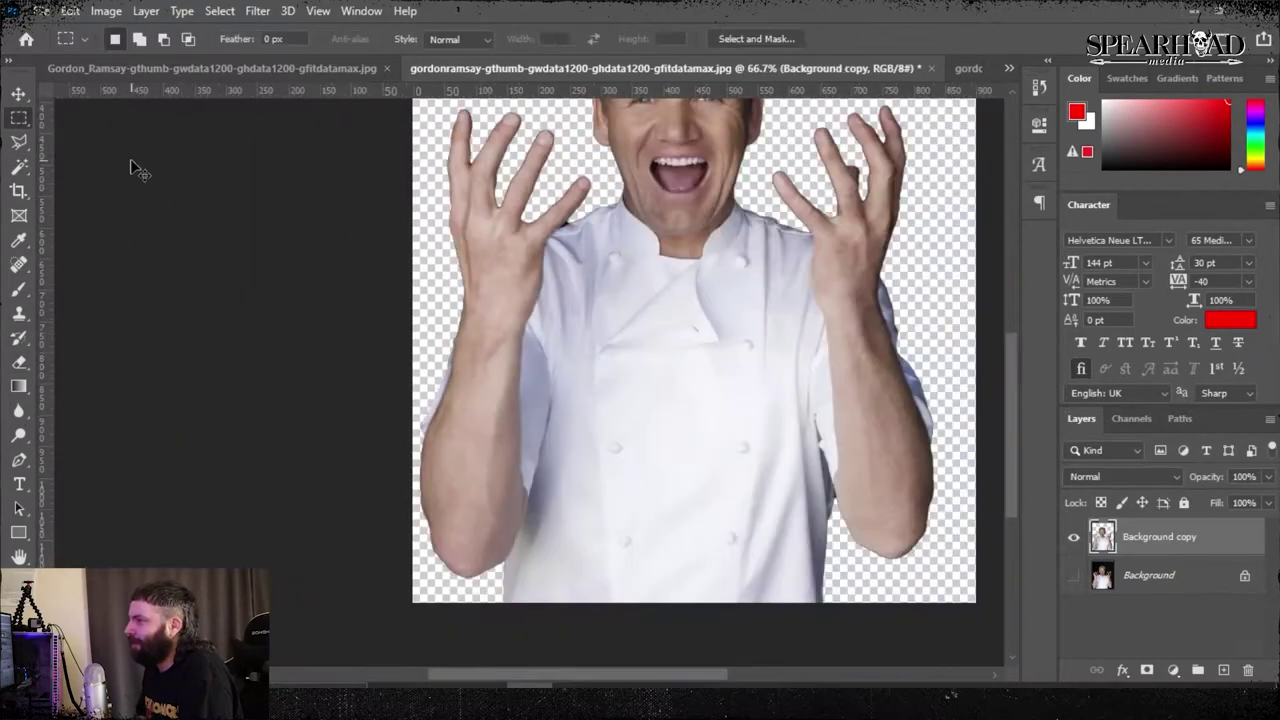
# - Copy the raised-hands cutout into HIP HOP MERCH TUTORIAL.psd, scale it to about 257% and centre it horizontally on the canvas
pyautogui.hotkey('ctrl', '+')
pyautogui.hotkey('ctrl', '+')
pyautogui.scroll(5, 130, 150)
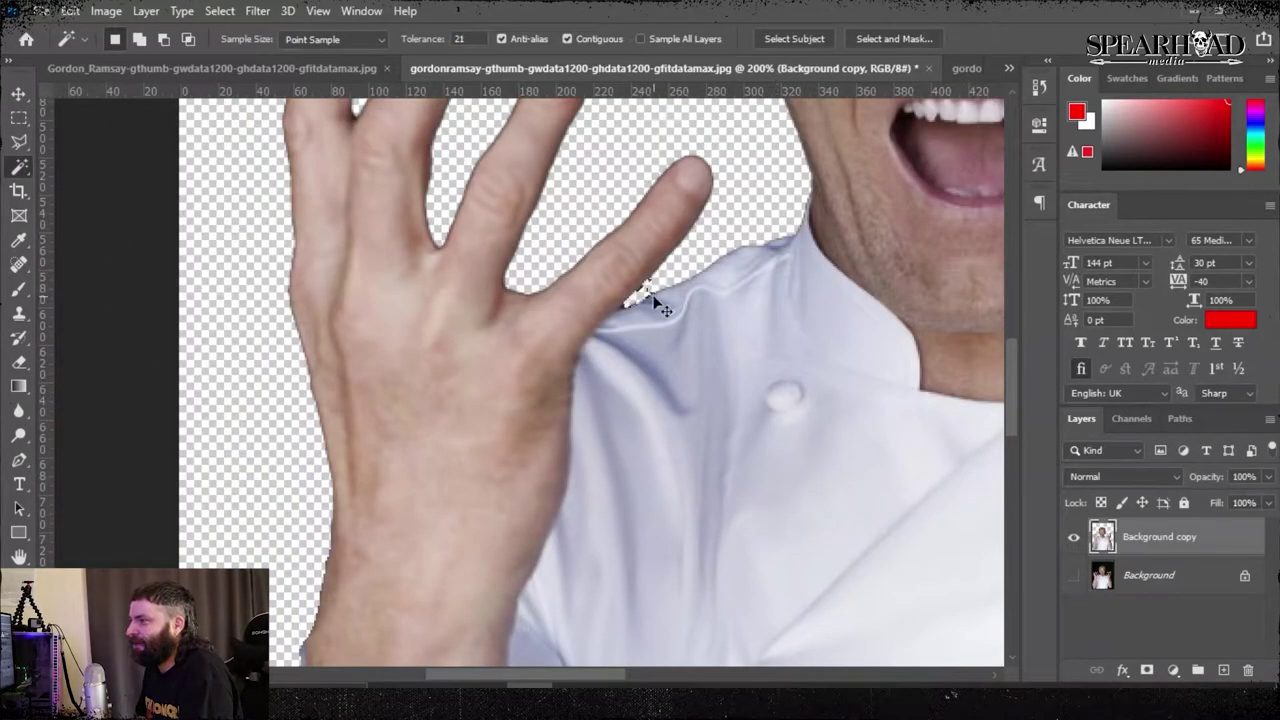
pyautogui.hotkey('ctrl', '-')
pyautogui.hotkey('ctrl', '-')
pyautogui.hotkey('ctrl', '-')
pyautogui.keyDown('ctrl'); pyautogui.click(1104, 538); pyautogui.keyUp('ctrl')
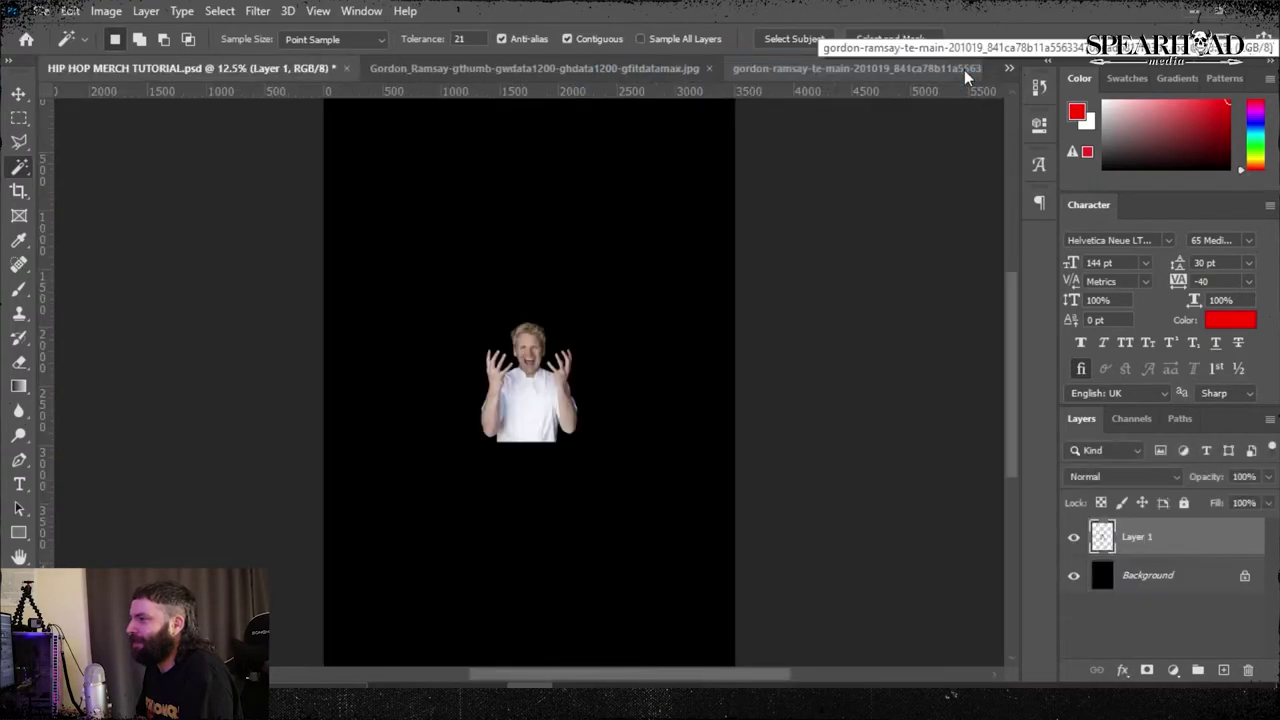
pyautogui.hotkey('ctrl', 't')
pyautogui.moveTo(529, 323); pyautogui.dragTo(533, 290)
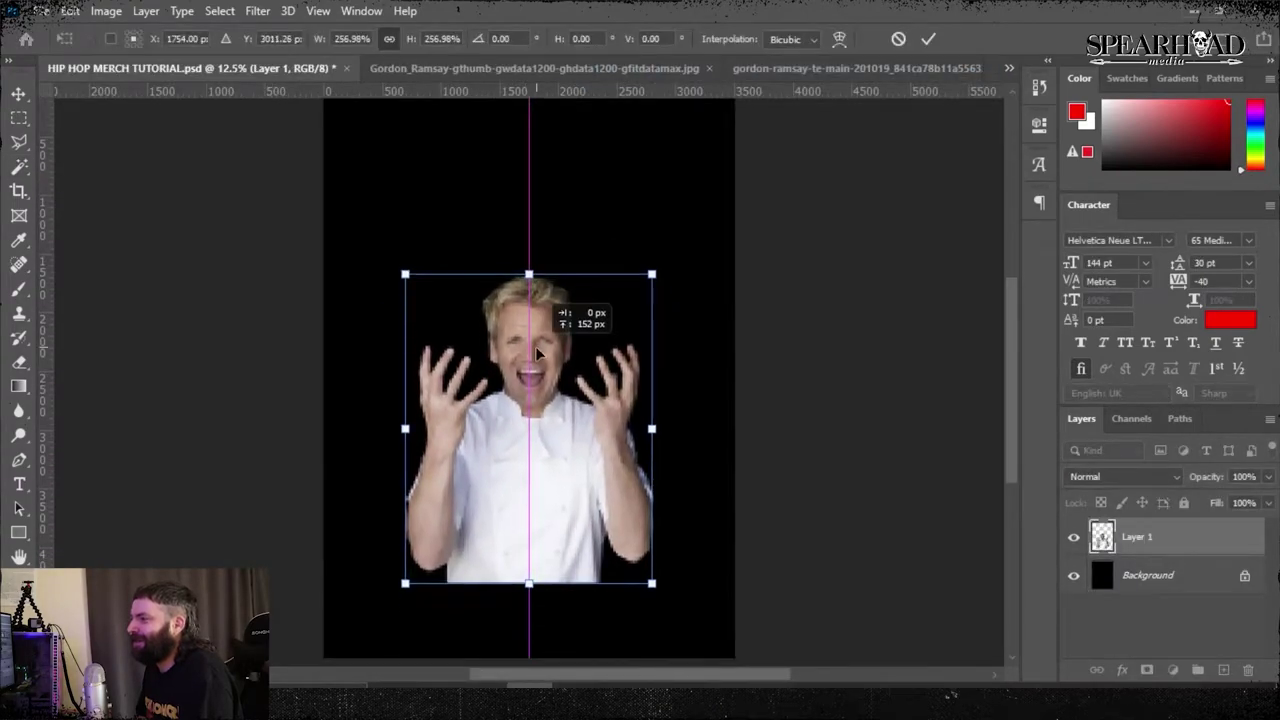
pyautogui.press('Return')
# - Select the shouting chef in the purple-background photo, copy him into the merch document and scale him to about 121%
pyautogui.press('w')
pyautogui.click(785, 67)
pyautogui.click(219, 10)
pyautogui.click(253, 227)
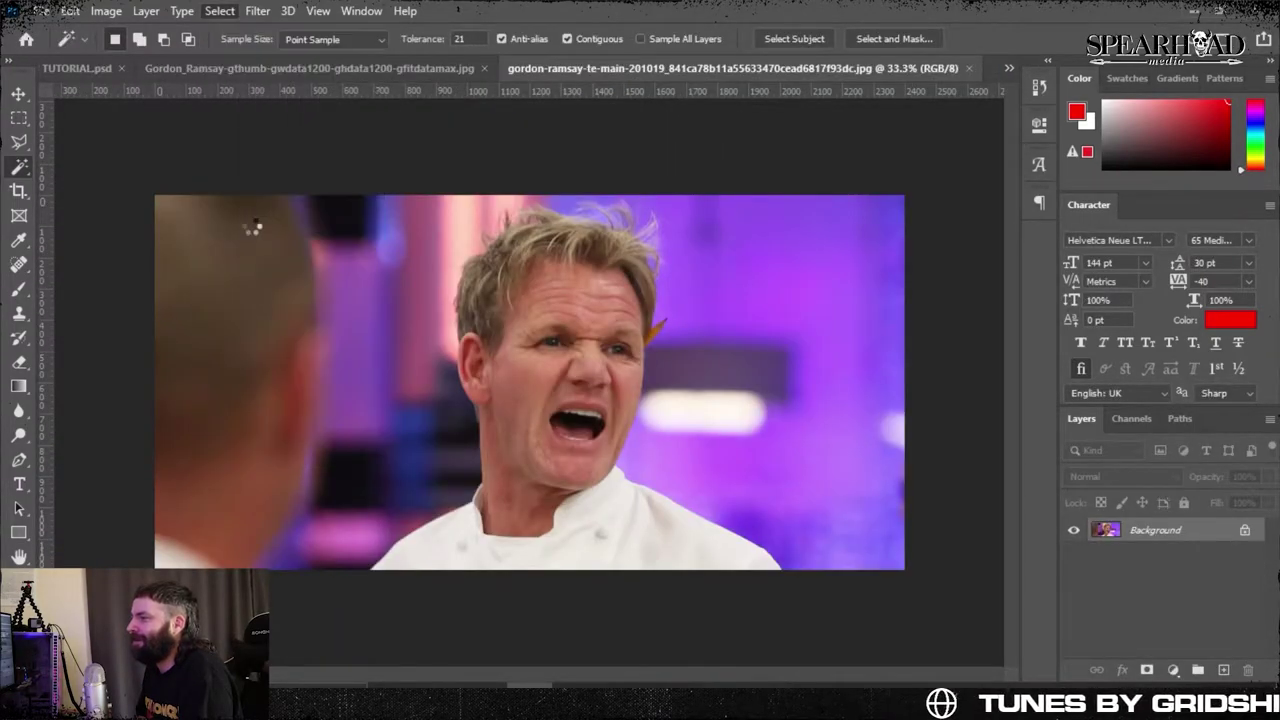
pyautogui.hotkey('ctrl', '+')
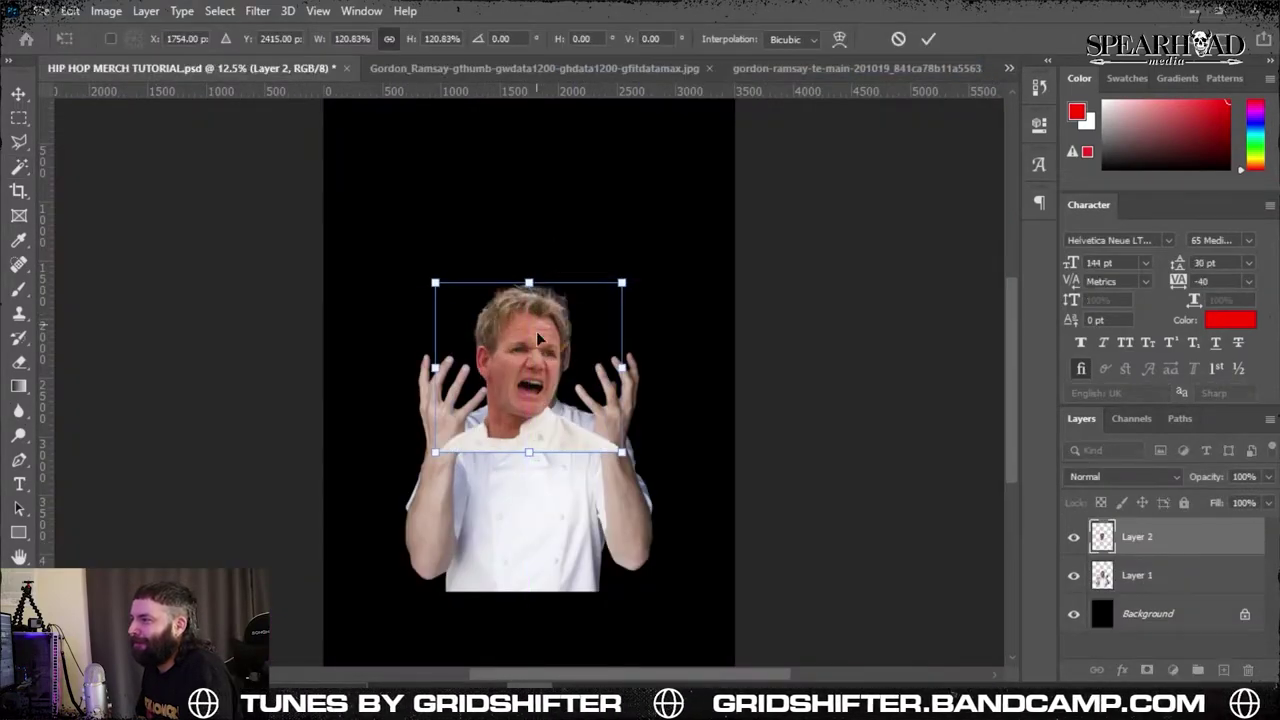
pyautogui.moveTo(538, 338); pyautogui.dragTo(445, 280)
pyautogui.press('Return')
# - Flip the shouting chef horizontally and place him at the upper right of the central figure
pyautogui.click(70, 11)
pyautogui.moveTo(150, 436)
pyautogui.click(380, 417)
pyautogui.hotkey('ctrl', 't')
pyautogui.moveTo(453, 347); pyautogui.dragTo(577, 347)
pyautogui.press('Return')
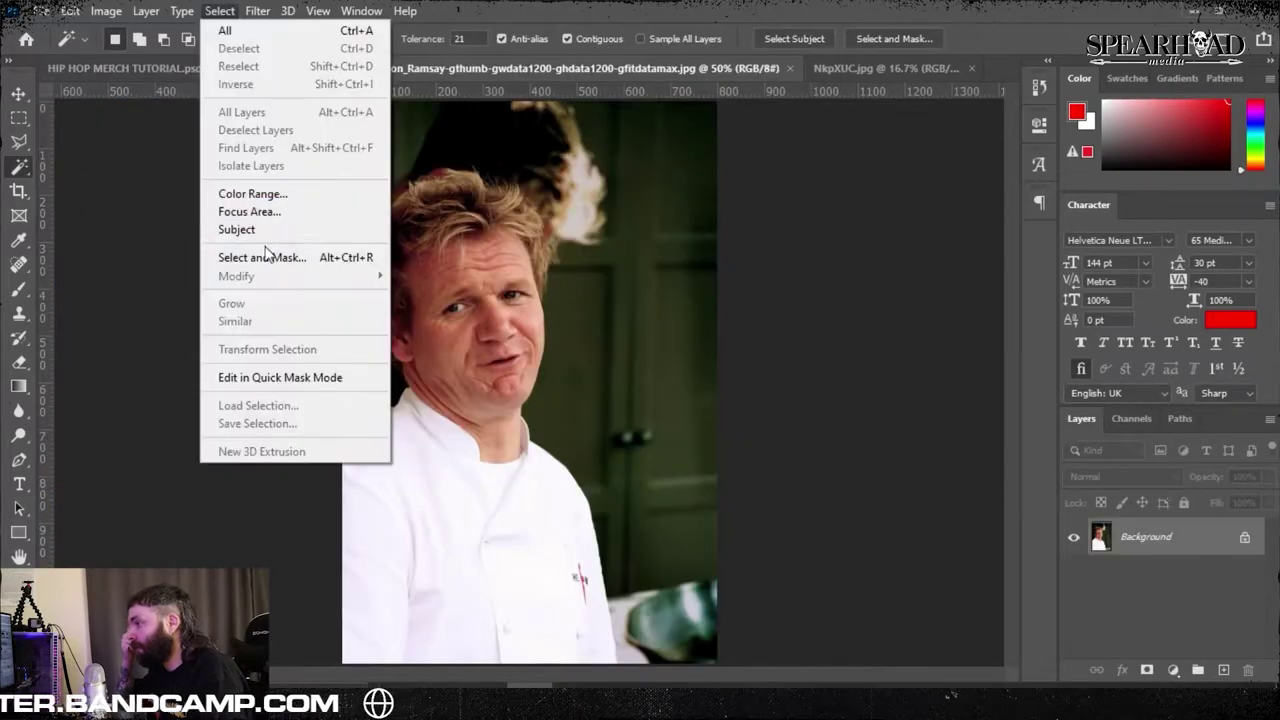
# - Select the chef in the green-door photo, copy him into the merch document, scale to about 214% and place him upper left
pyautogui.click(223, 229)
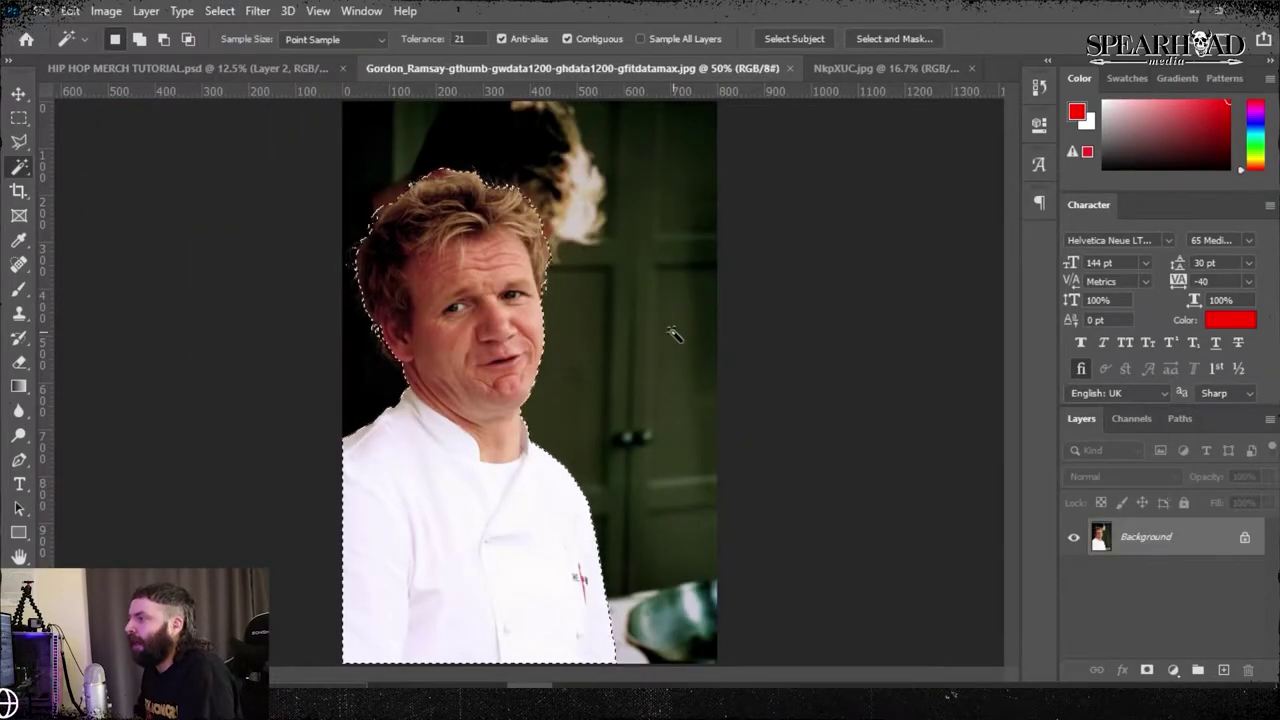
pyautogui.click(272, 74)
pyautogui.hotkey('ctrl', 'v')
pyautogui.hotkey('ctrl', 't')
pyautogui.moveTo(512, 409); pyautogui.dragTo(460, 386)
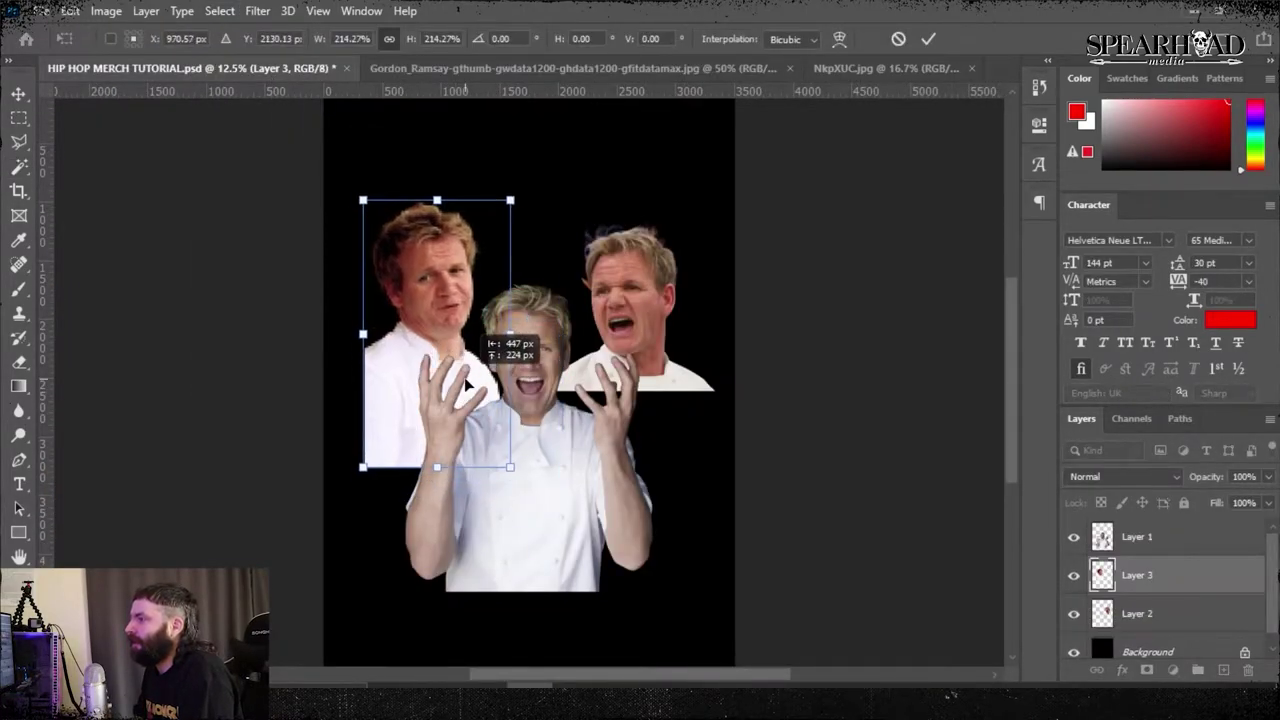
pyautogui.press('Return')
# - Select the crossed-arms chef in NkpXUC.jpg and paste him into the merch document above the raised-hands figure
pyautogui.press('w')
pyautogui.press('Return')
pyautogui.press('w')
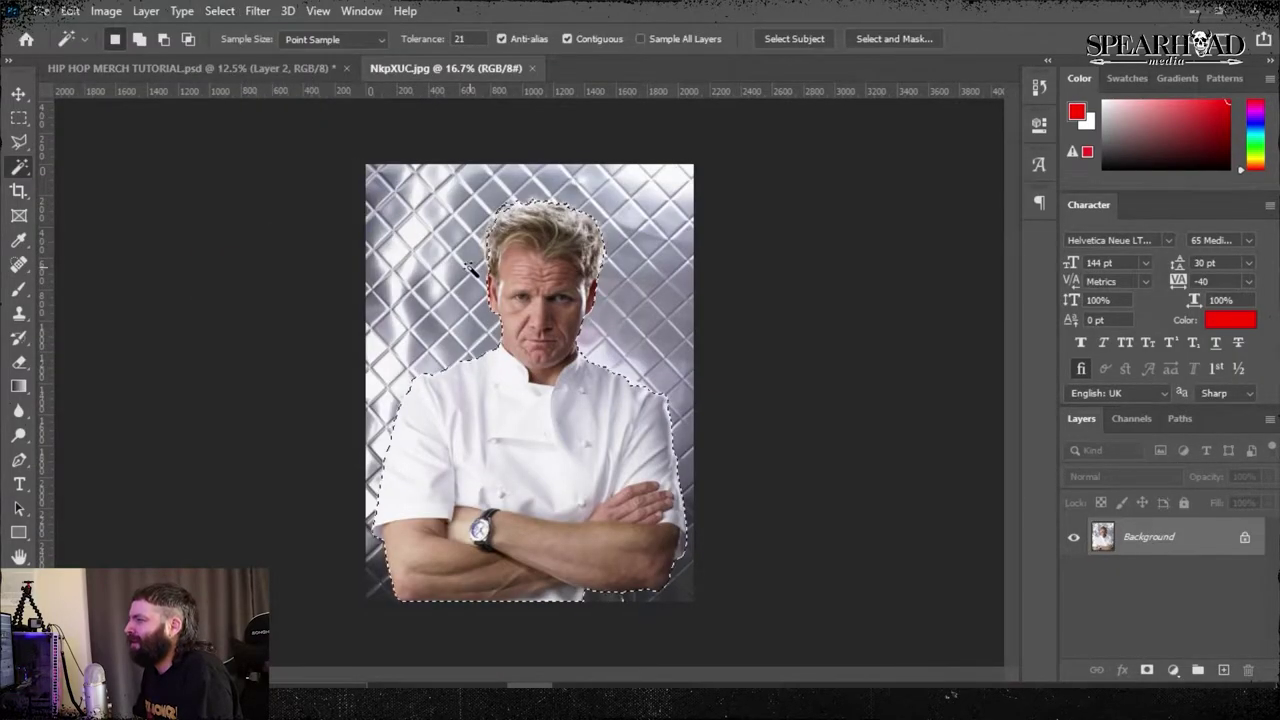
pyautogui.scroll(3, 470, 270)
pyautogui.click(275, 70)
pyautogui.click(1160, 551)
pyautogui.hotkey('ctrl', 'v')
# - Outline the crossed-arms chef's body below the jawline with the Polygonal Lasso, delete it and deselect, keeping only the head
pyautogui.hotkey('ctrl', '+')
pyautogui.hotkey('ctrl', '+')
pyautogui.hotkey('ctrl', '+')
pyautogui.click(1075, 537)
pyautogui.click(1075, 537)
pyautogui.scroll(2, 357, 327)
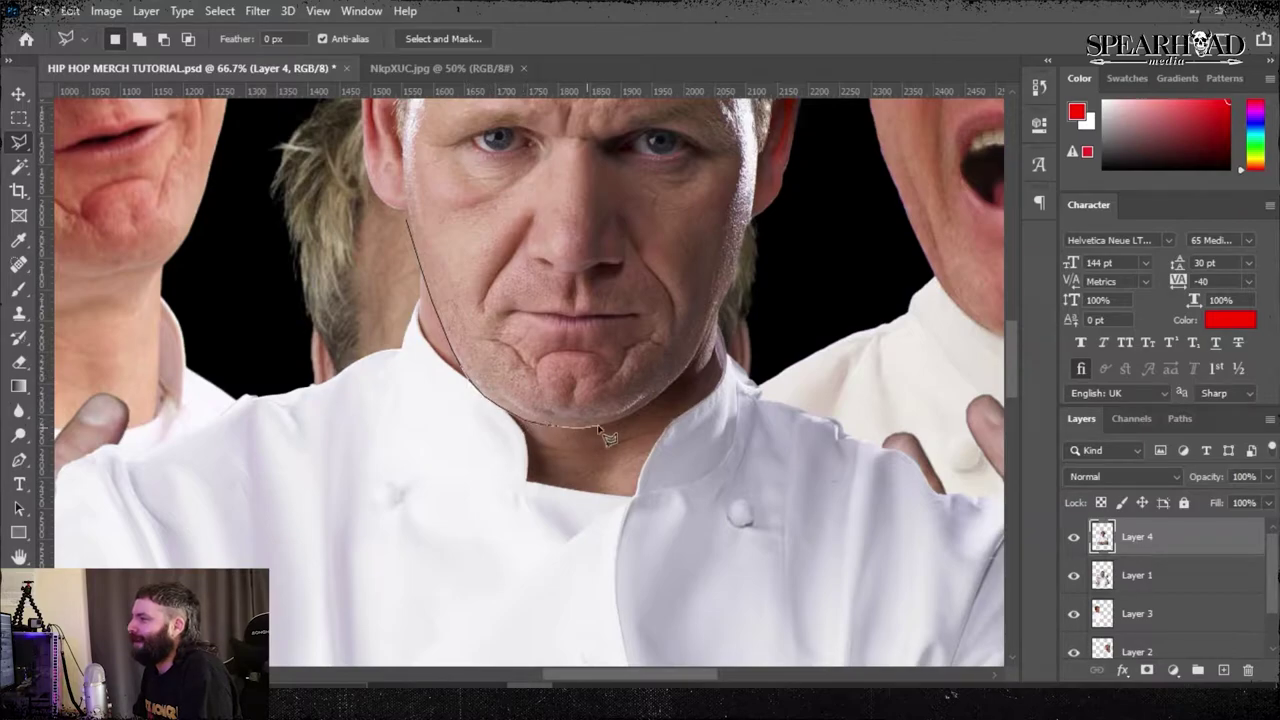
pyautogui.scroll(-4, 838, 354)
pyautogui.click(954, 370)
pyautogui.click(970, 646)
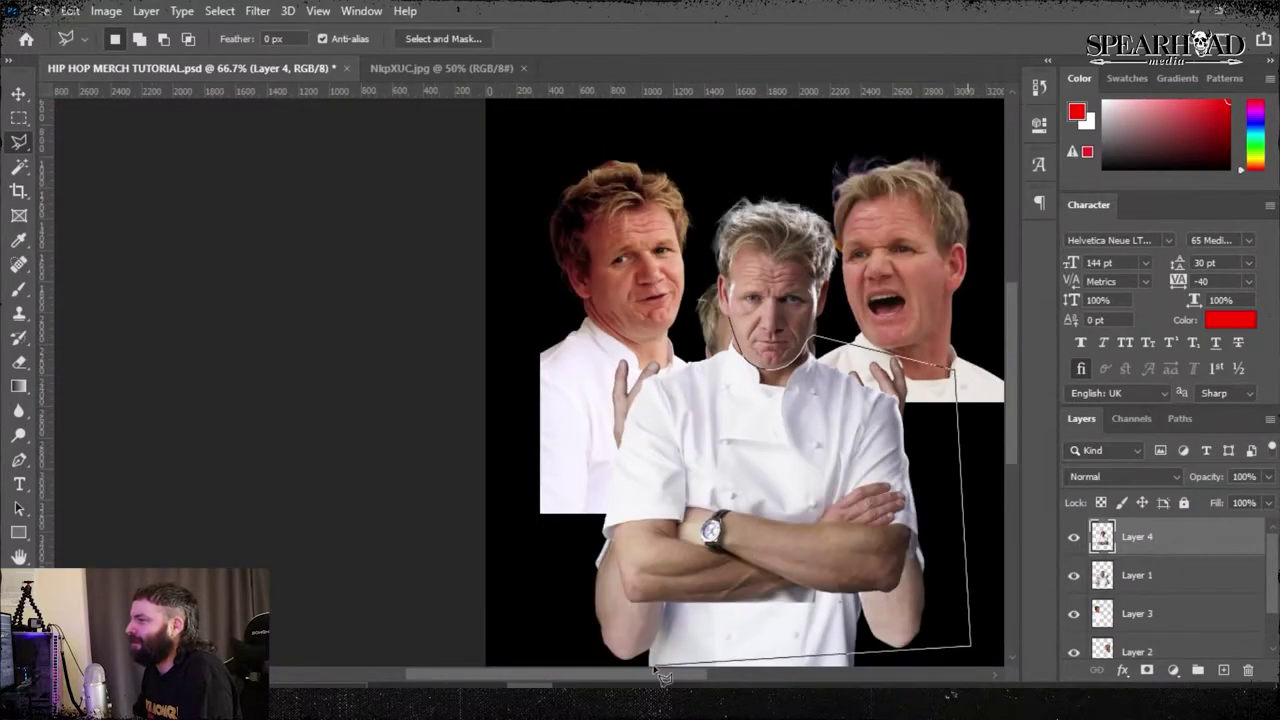
pyautogui.press('Delete')
pyautogui.hotkey('ctrl', 'd')
# - Transform the cut-out head to fit over the face and neck of the raised-hands body
pyautogui.hotkey('ctrl', 't')
pyautogui.moveTo(774, 371); pyautogui.dragTo(775, 388)
pyautogui.moveTo(864, 190); pyautogui.dragTo(860, 184)
pyautogui.moveTo(798, 244); pyautogui.dragTo(785, 293)
pyautogui.press('Return')
pyautogui.click(1074, 538)
pyautogui.click(1074, 538)
# - Rotate the new head and the raised-hands body together about 0.9° counterclockwise
pyautogui.hotkey('ctrl', 't')
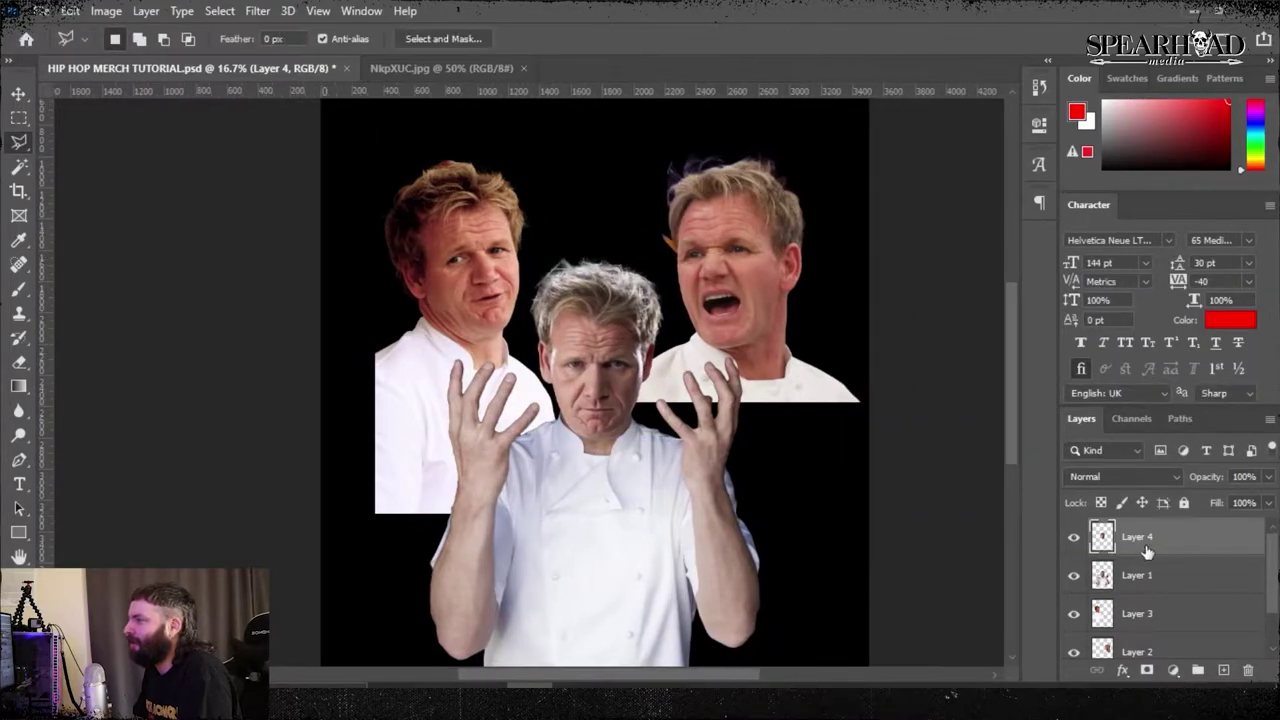
pyautogui.moveTo(843, 260); pyautogui.dragTo(841, 255)
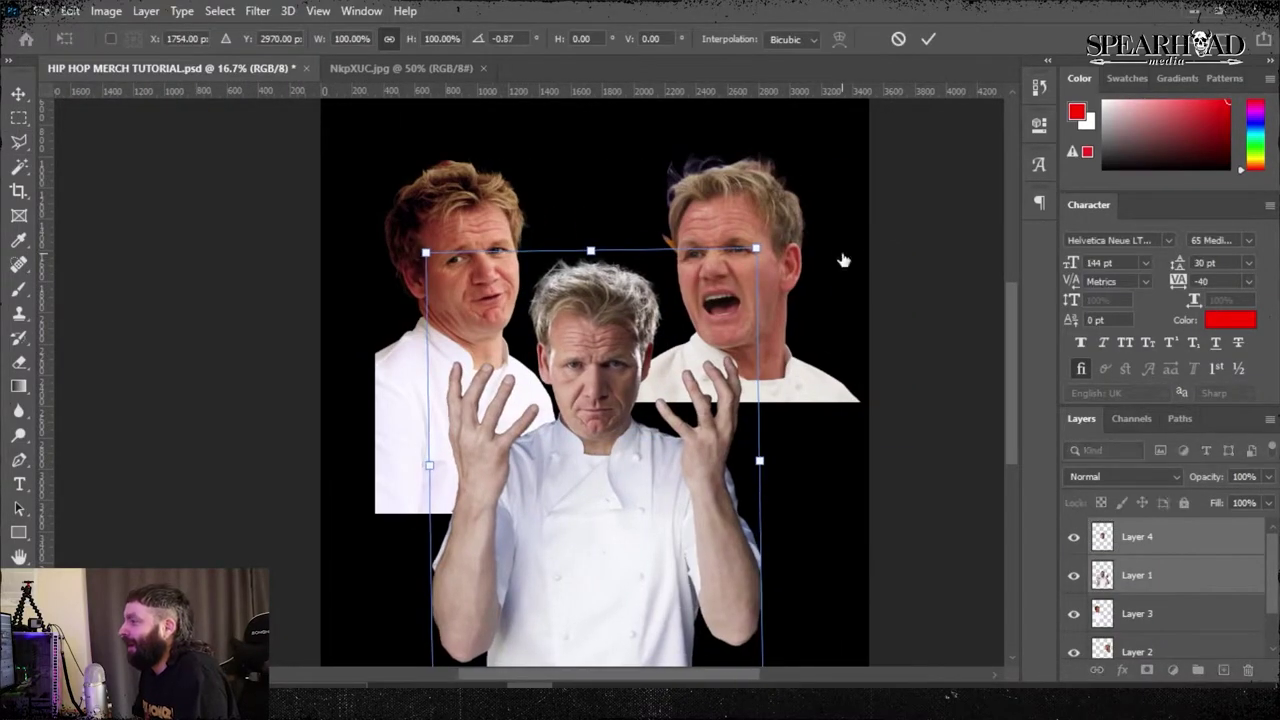
pyautogui.press('Return')
# - Fade out the outer shoulder and lower torso of the upper-left chef with a large soft eraser
pyautogui.click(1137, 614)
pyautogui.click(20, 363)
pyautogui.click(135, 40)
pyautogui.moveTo(206, 100); pyautogui.dragTo(211, 100)
pyautogui.moveTo(368, 340); pyautogui.dragTo(360, 397)
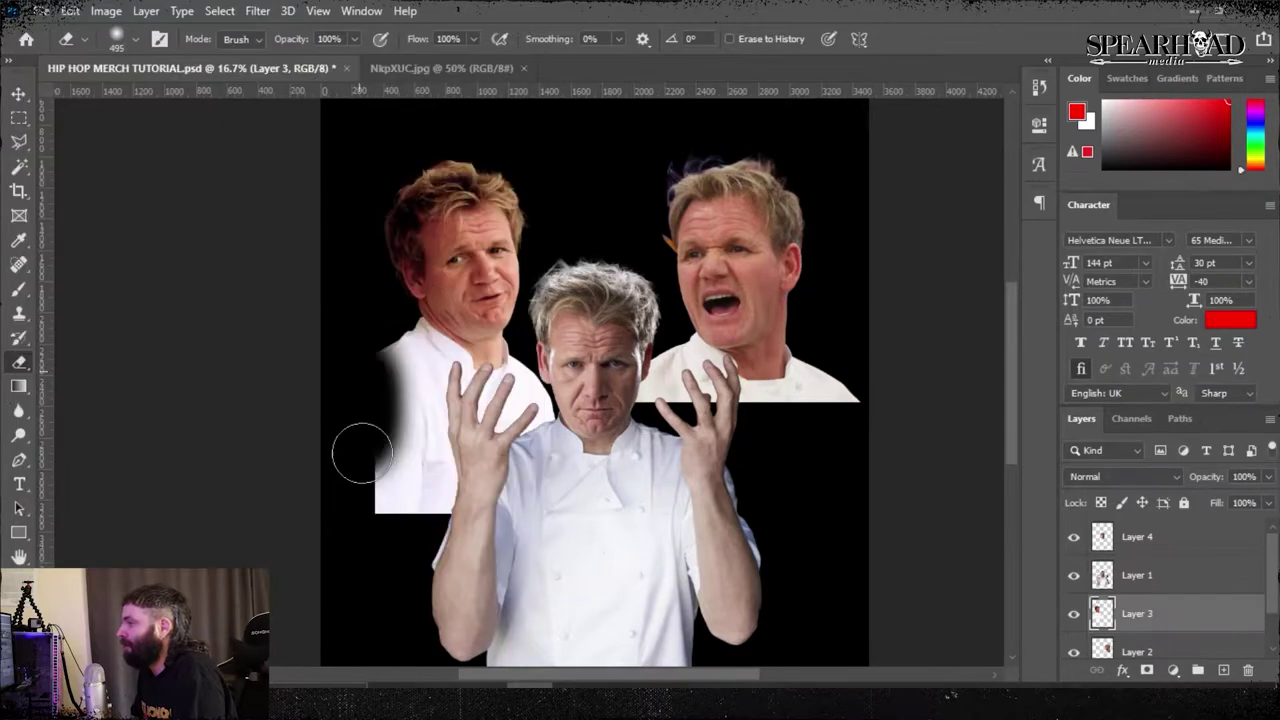
pyautogui.press('super')
pyautogui.moveTo(405, 510)
pyautogui.mouseDown()
pyautogui.moveTo(389, 446)
pyautogui.moveTo(580, 463)
pyautogui.mouseUp()
pyautogui.press('super')
# - Fade out the lower edge of the shouting chef's jacket with the size 1200 soft eraser
pyautogui.click(1132, 654)
pyautogui.moveTo(855, 440); pyautogui.dragTo(727, 486)
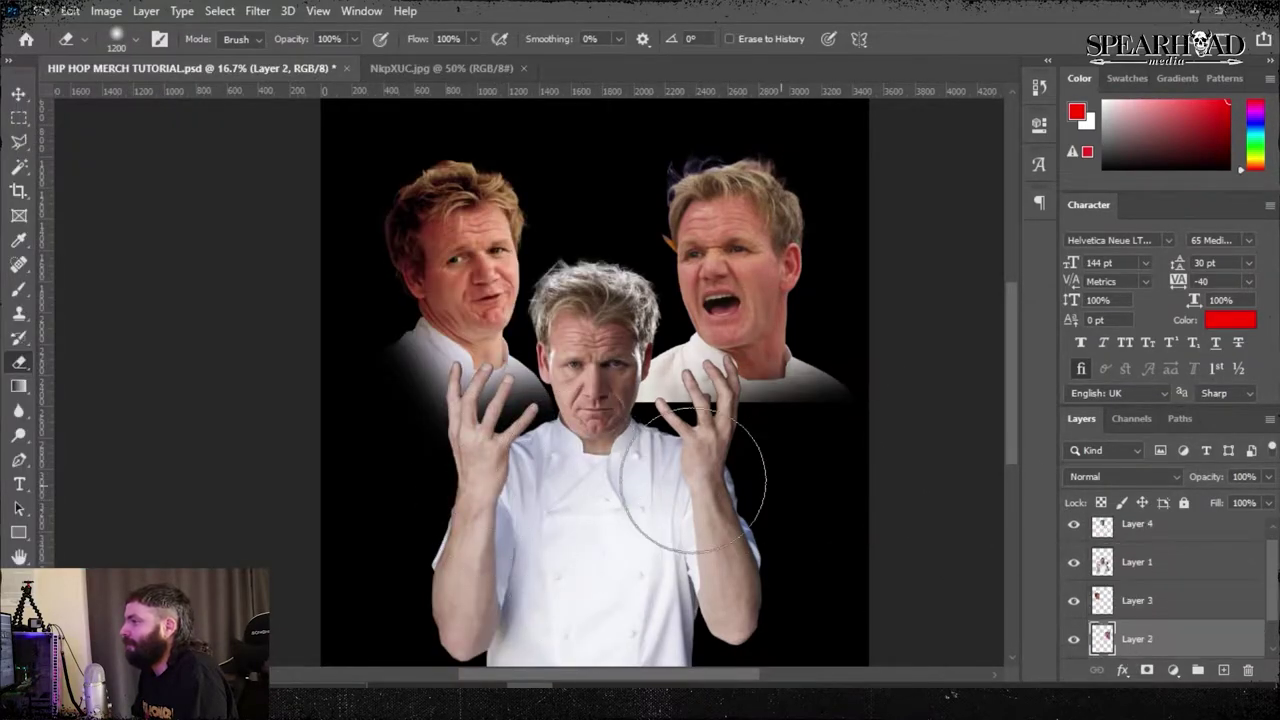
pyautogui.hotkey('alt', ']')
pyautogui.hotkey('alt', '[')
# - Scale the shouting chef's layer down slightly
pyautogui.hotkey('ctrl', 't')
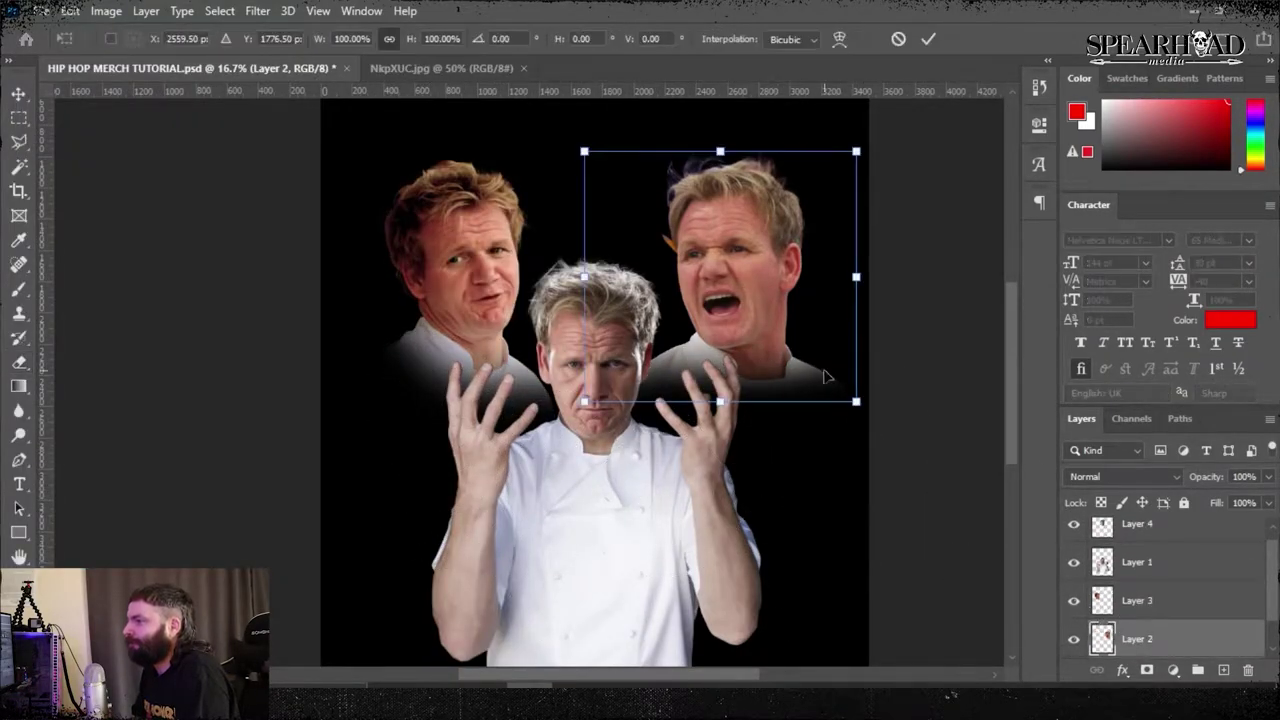
pyautogui.moveTo(724, 152); pyautogui.dragTo(722, 162)
pyautogui.press('Return')
# - Apply Auto Tone to the shouting chef and set his input levels to 22, 1.27 and 234
pyautogui.click(108, 12)
pyautogui.click(132, 89)
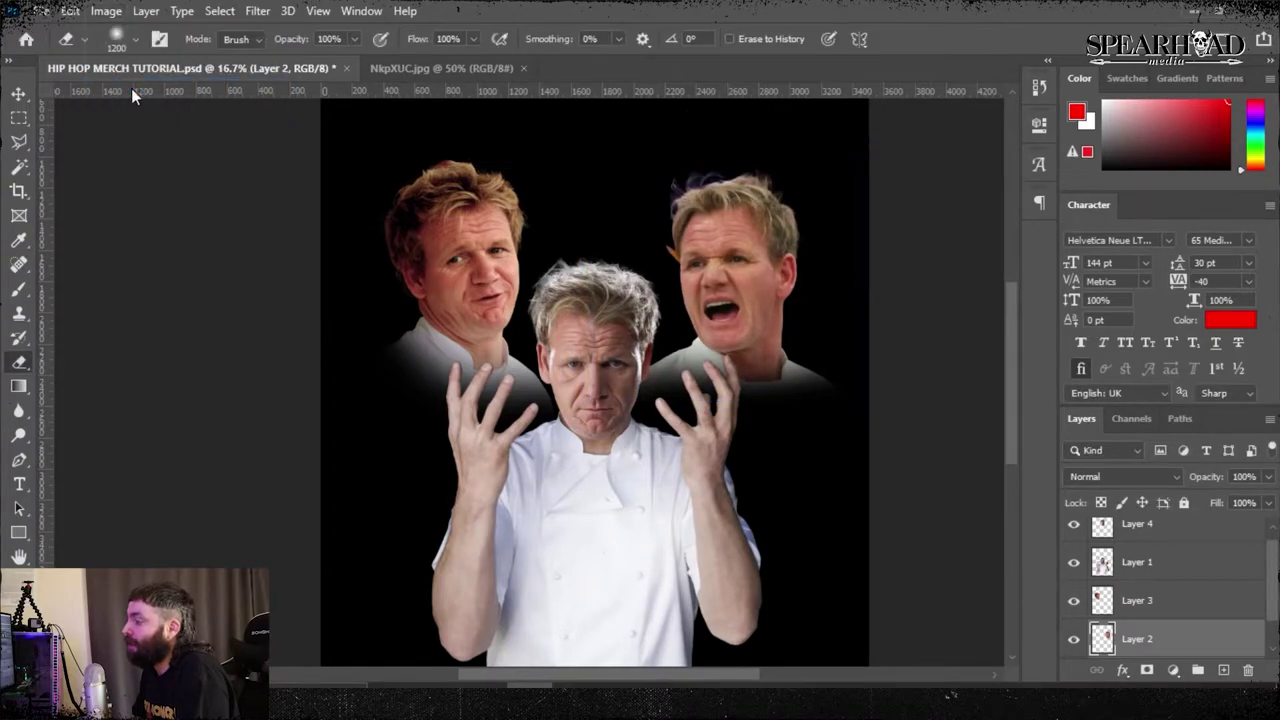
pyautogui.click(106, 12)
pyautogui.moveTo(126, 58)
pyautogui.click(322, 76)
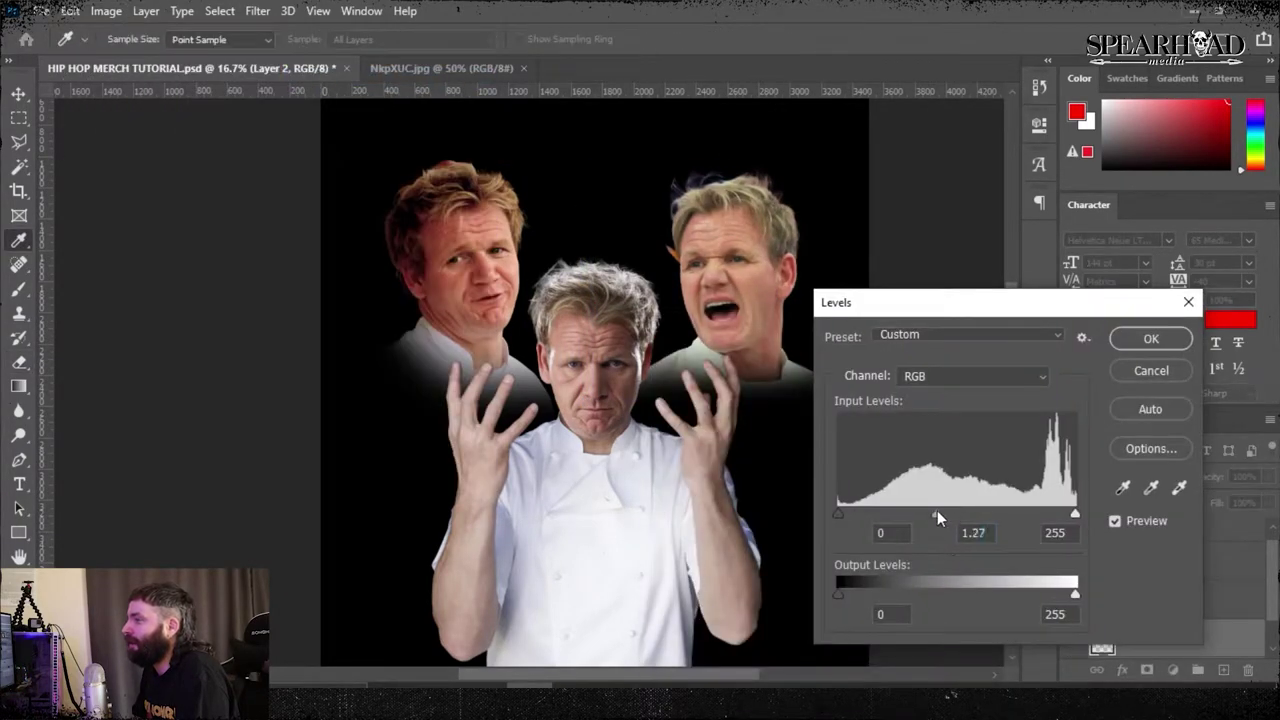
pyautogui.moveTo(849, 515); pyautogui.dragTo(858, 515)
pyautogui.moveTo(1074, 513); pyautogui.dragTo(1055, 513)
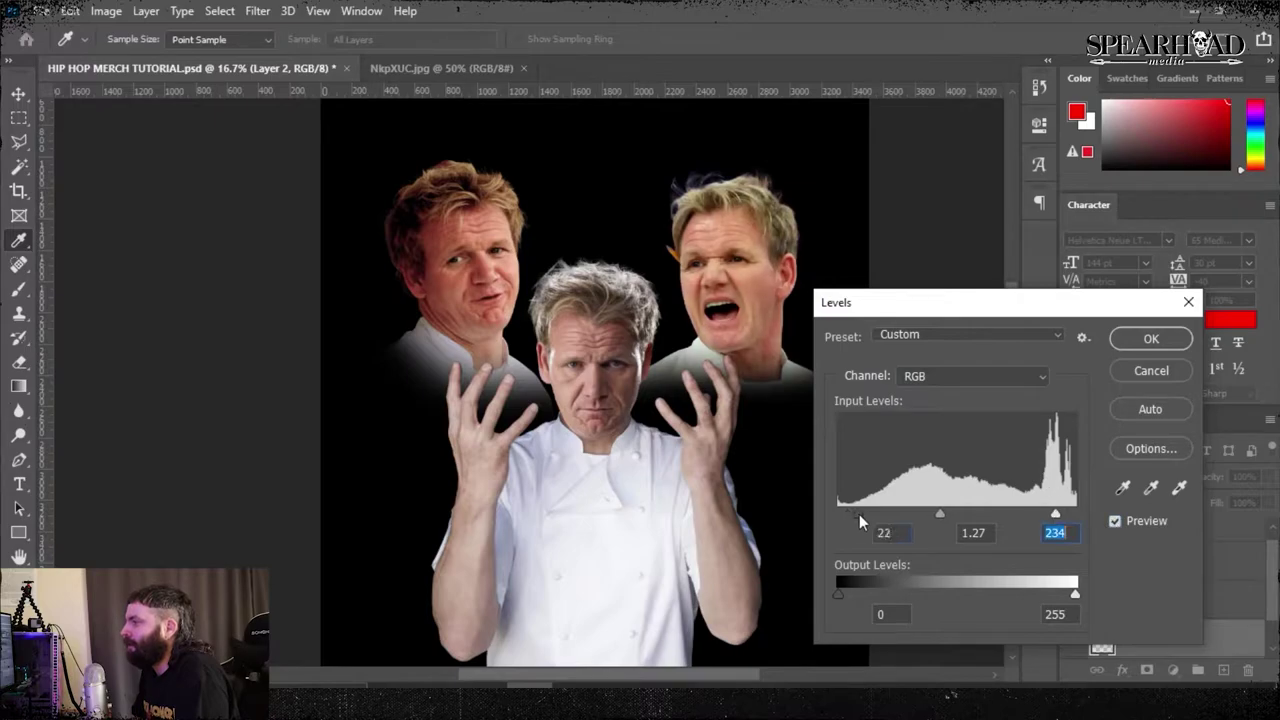
pyautogui.click(1151, 341)
# - Lower the shouting chef's saturation slightly with Hue/Saturation
pyautogui.click(106, 12)
pyautogui.moveTo(135, 60)
pyautogui.click(340, 157)
pyautogui.moveTo(925, 324); pyautogui.dragTo(914, 324)
pyautogui.click(1137, 183)
# - Brighten the midtones and highlights of the upper-left chef with Levels
pyautogui.click(1140, 563)
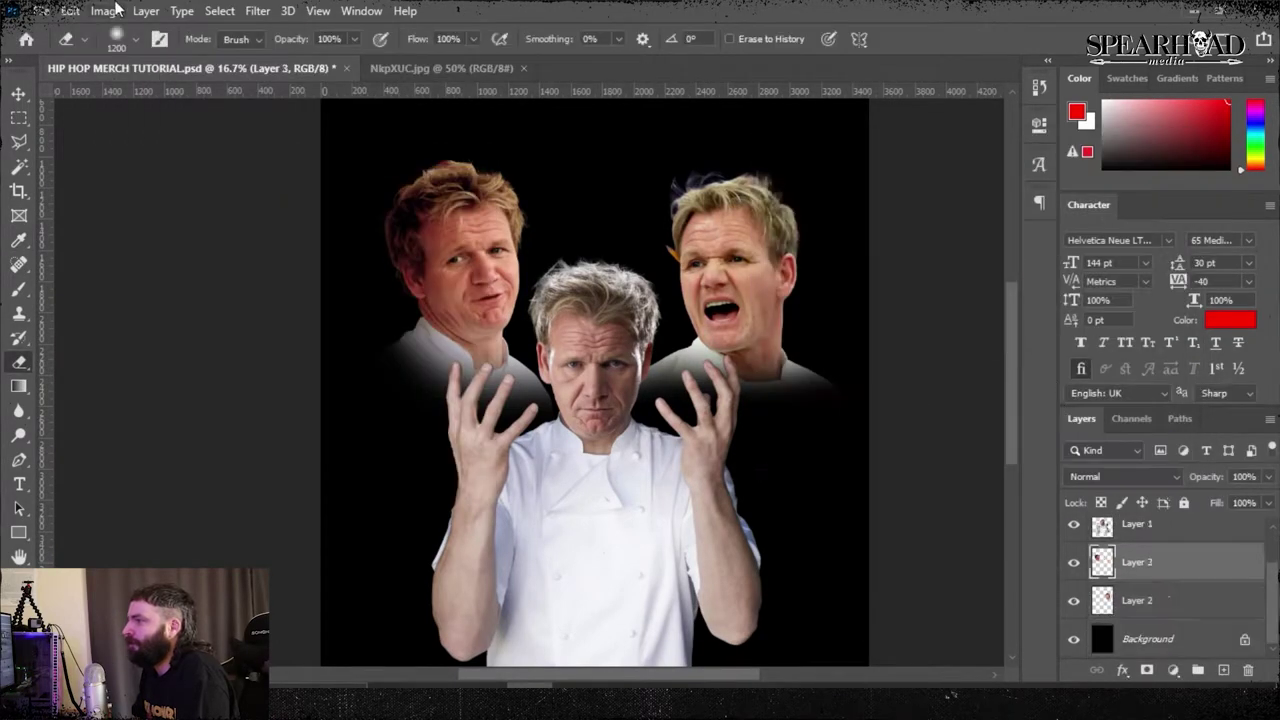
pyautogui.click(118, 10)
pyautogui.click(325, 80)
pyautogui.moveTo(939, 511); pyautogui.dragTo(932, 513)
pyautogui.moveTo(1075, 513); pyautogui.dragTo(1060, 513)
pyautogui.click(1151, 339)
# - Raise the contrast of the upper-left chef to 41 with Brightness/Contrast
pyautogui.click(106, 12)
pyautogui.click(352, 59)
pyautogui.moveTo(634, 149); pyautogui.dragTo(875, 186)
pyautogui.moveTo(829, 289); pyautogui.dragTo(869, 289)
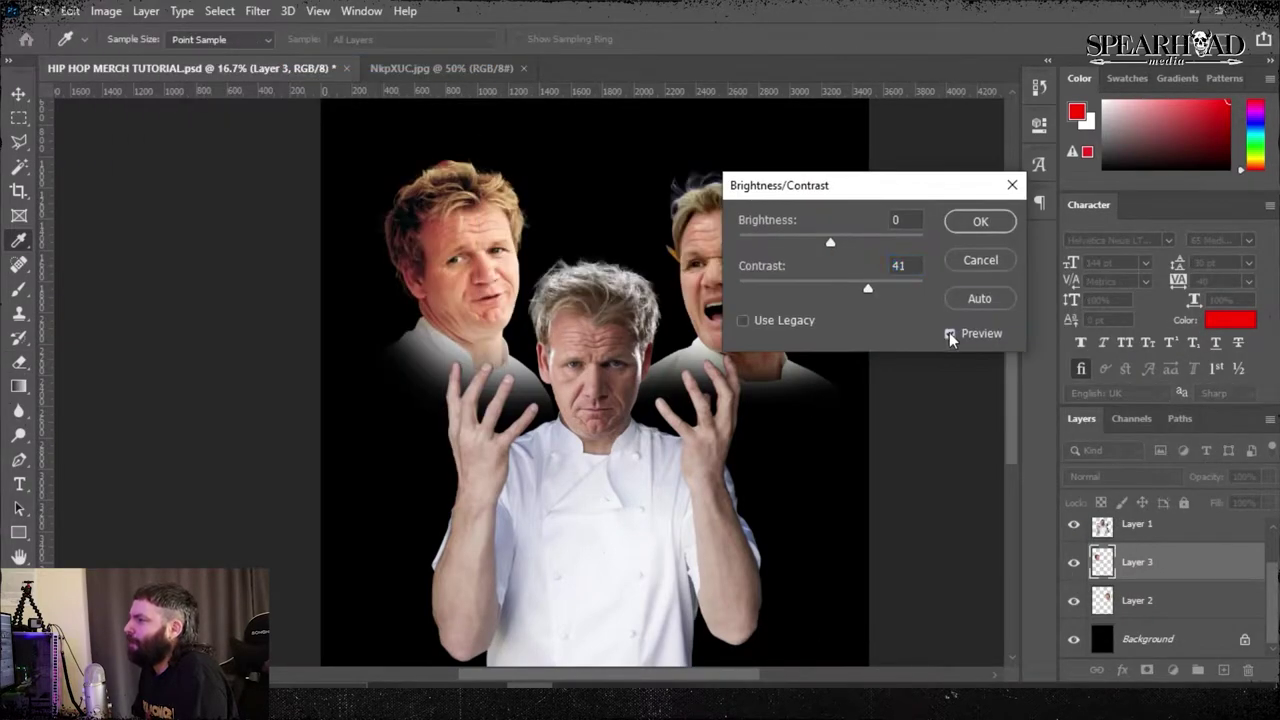
pyautogui.click(980, 222)
# - Reduce the upper-left chef's saturation slightly with Hue/Saturation
pyautogui.click(106, 12)
pyautogui.click(341, 159)
pyautogui.moveTo(925, 323); pyautogui.dragTo(918, 323)
pyautogui.click(1137, 183)
# - Nudge the upper-left chef slightly right and up, closer to the central figure
pyautogui.hotkey('ctrl', 't')
pyautogui.press('Right')
pyautogui.press('Right')
pyautogui.press('Right')
pyautogui.press('Right')
pyautogui.press('Right')
pyautogui.press('Right')
pyautogui.press('Up')
pyautogui.press('Up')
pyautogui.press('Up')
pyautogui.press('Up')
pyautogui.press('Up')
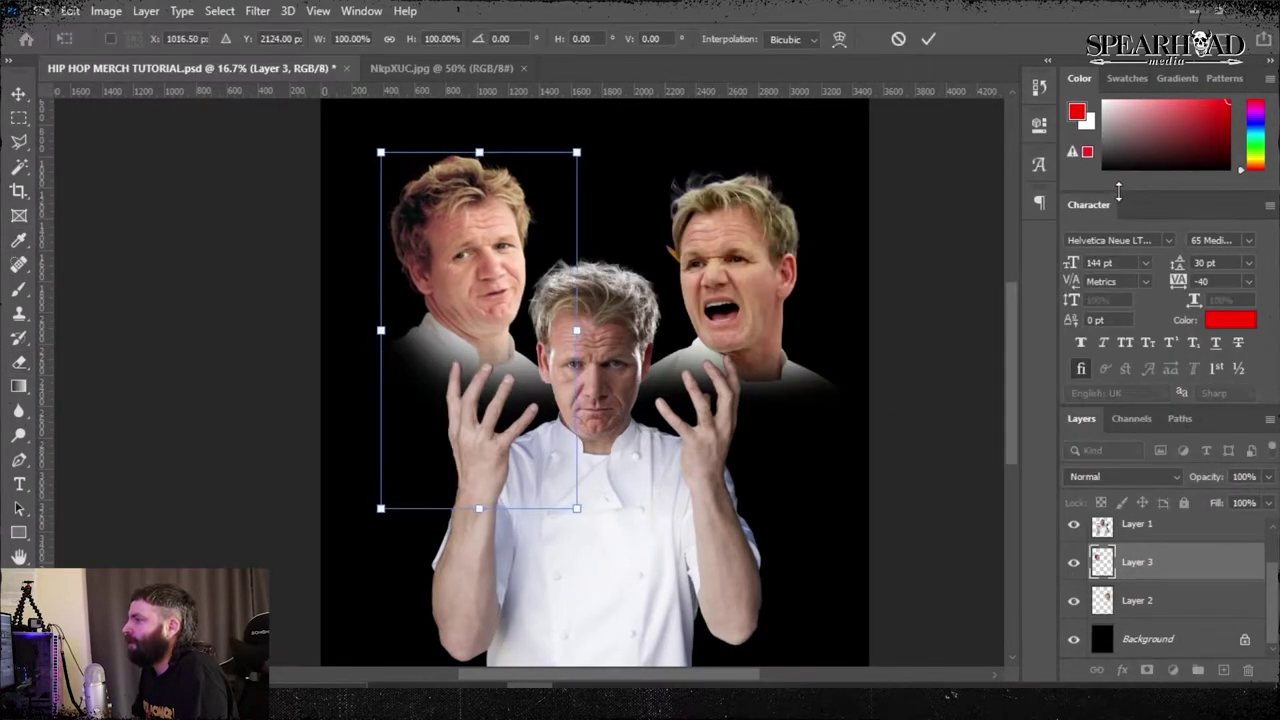
# - Nudge the shouting chef slightly left and up, closer to the central figure
pyautogui.click(1130, 608)
pyautogui.hotkey('ctrl', 't')
pyautogui.press('Left')
pyautogui.press('Left')
pyautogui.press('Left')
pyautogui.press('Left')
pyautogui.press('Left')
pyautogui.press('Left')
pyautogui.press('Left')
pyautogui.press('Left')
pyautogui.press('Left')
pyautogui.press('Left')
pyautogui.press('Up')
pyautogui.press('Up')
pyautogui.press('Up')
pyautogui.press('Up')
pyautogui.press('Up')
pyautogui.press('Return')
# - Rotate the upper-left chef slightly clockwise, nudge him up and scale him down a touch
pyautogui.click(1174, 571)
pyautogui.hotkey('ctrl', 't')
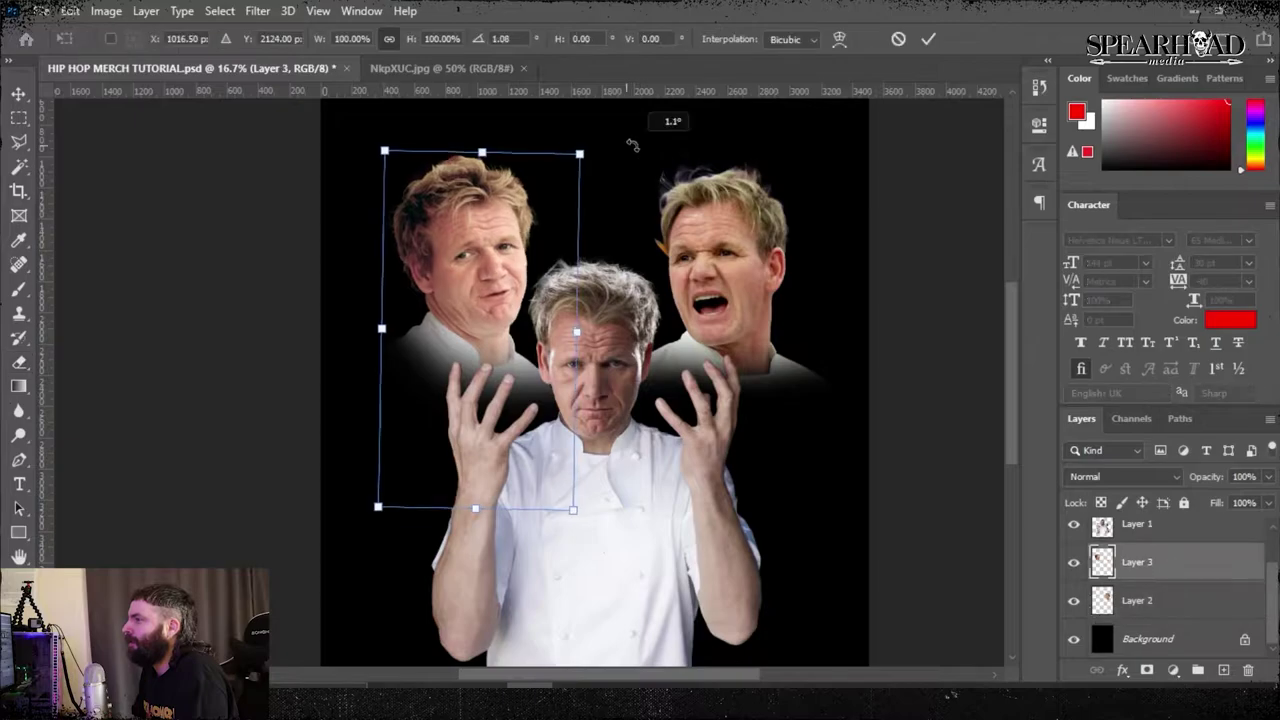
pyautogui.moveTo(627, 143); pyautogui.dragTo(636, 149)
pyautogui.press('Up')
pyautogui.press('Up')
pyautogui.press('Up')
pyautogui.press('Up')
pyautogui.press('Up')
pyautogui.press('Up')
pyautogui.press('Up')
pyautogui.moveTo(569, 503); pyautogui.dragTo(567, 497)
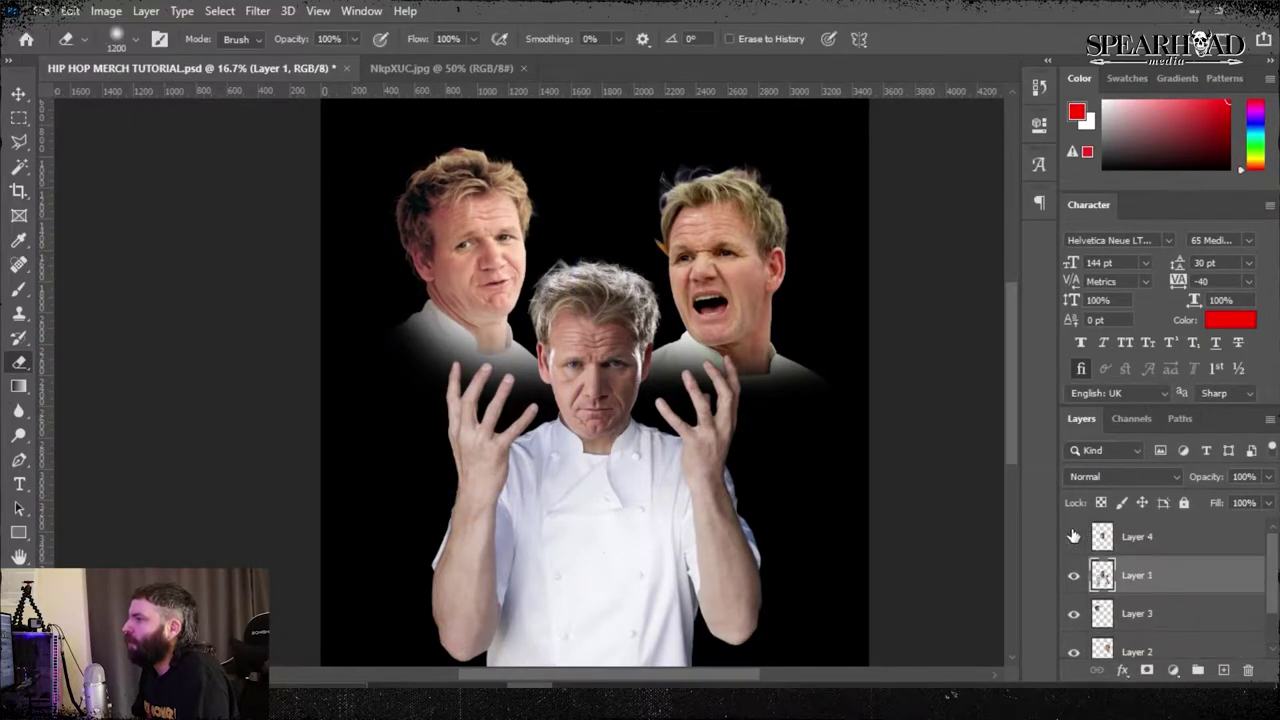
pyautogui.click(1074, 575)
pyautogui.click(1074, 575)
pyautogui.click(1074, 537)
pyautogui.click(1120, 538)
pyautogui.click(106, 11)
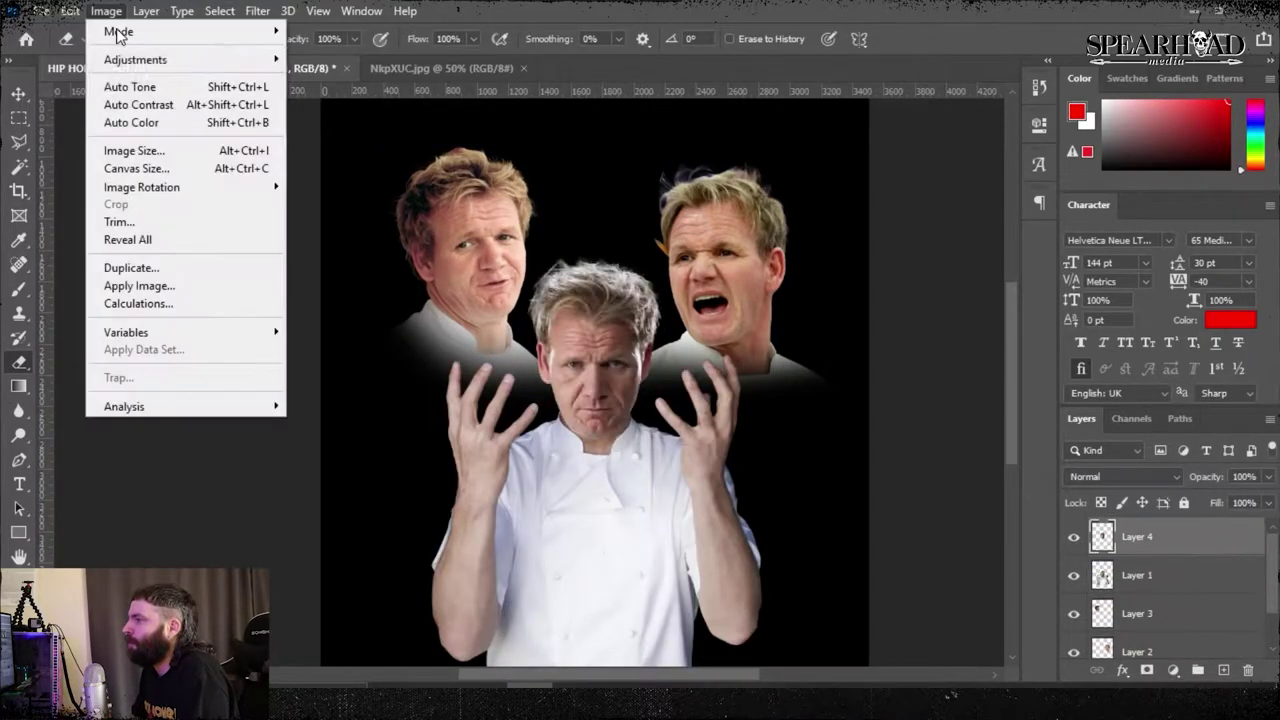
pyautogui.moveTo(136, 58)
pyautogui.click(310, 76)
pyautogui.click(1150, 371)
# - Darken the central chef with Levels, and enlarge and tilt him slightly counterclockwise with a transform
pyautogui.click(106, 11)
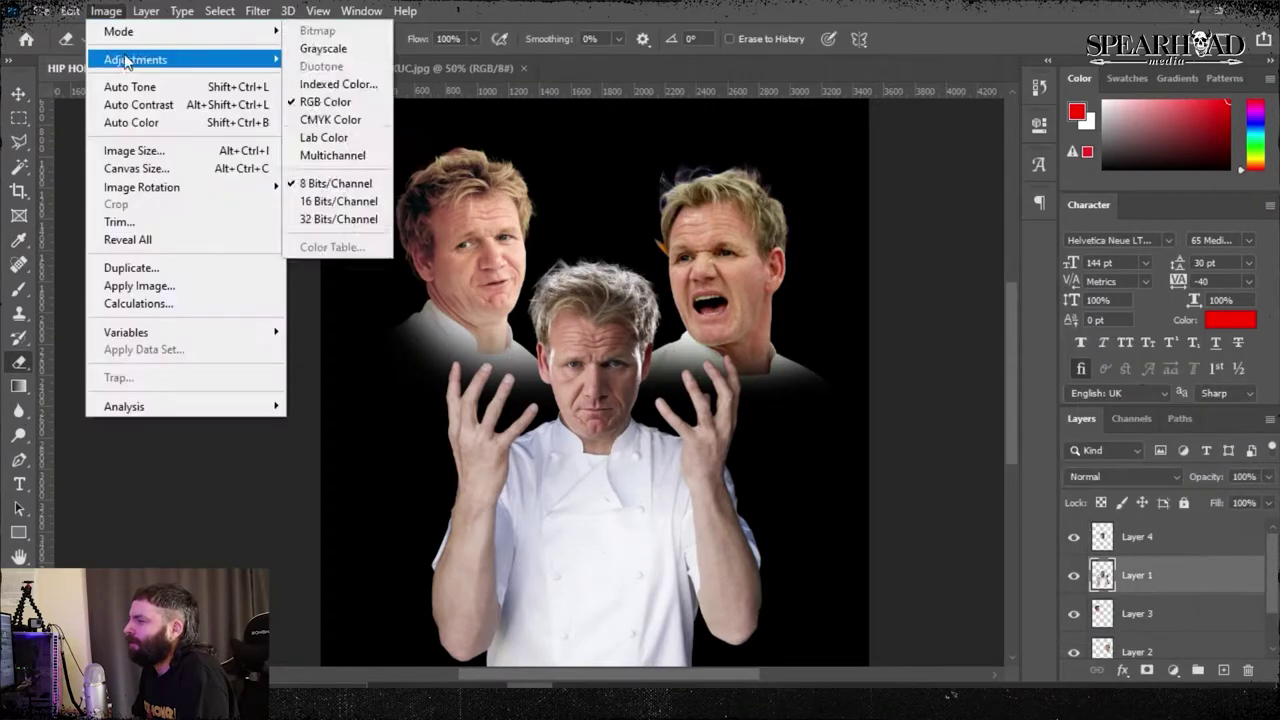
pyautogui.click(343, 86)
pyautogui.moveTo(839, 513); pyautogui.dragTo(856, 513)
pyautogui.moveTo(965, 513); pyautogui.dragTo(985, 515)
pyautogui.press('Return')
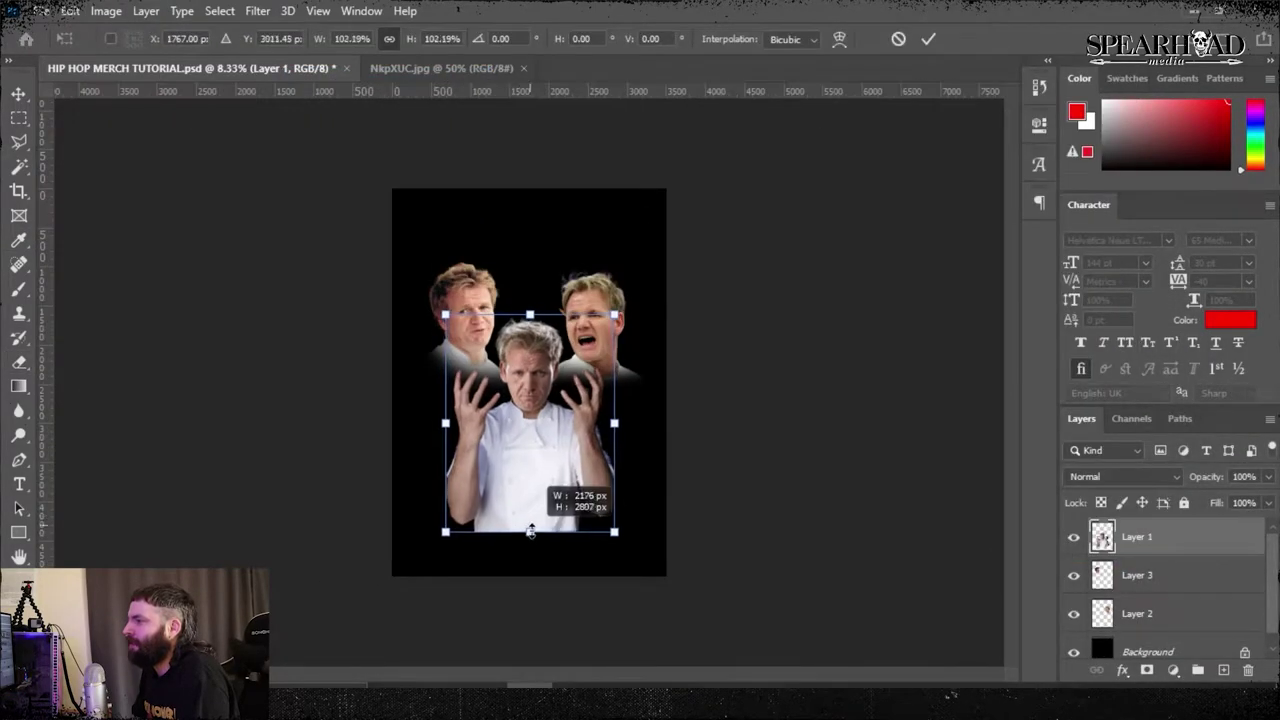
pyautogui.moveTo(660, 318); pyautogui.dragTo(664, 314)
pyautogui.press('Return')
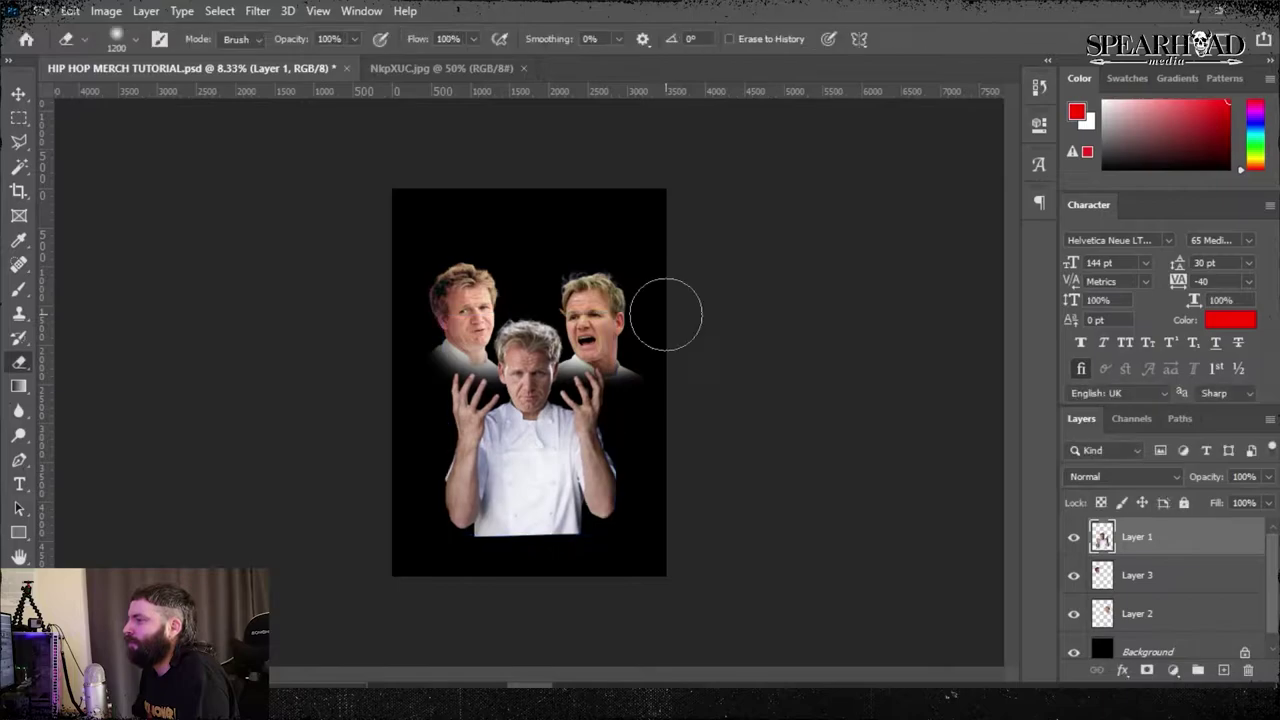
# - Fade the central chef's lower edge into the black background with a soft eraser, enlarging the brush to 2100
pyautogui.hotkey('ctrl', '+')
pyautogui.hotkey('ctrl', '+')
pyautogui.hotkey('ctrl', '+')
pyautogui.hotkey('ctrl', '-')
pyautogui.hotkey('ctrl', '-')
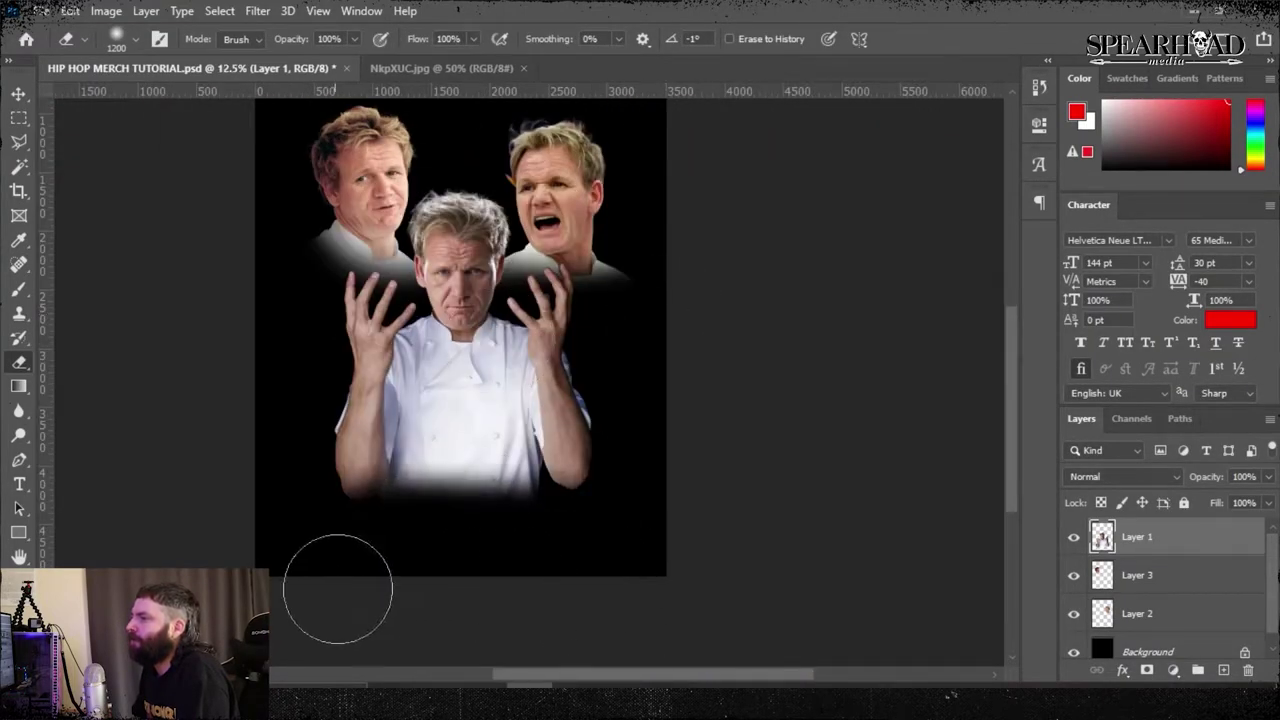
pyautogui.moveTo(427, 553); pyautogui.dragTo(510, 535)
pyautogui.press(']')
pyautogui.press(']')
pyautogui.press(']')
pyautogui.press(']')
pyautogui.press(']')
pyautogui.press(']')
pyautogui.press(']')
pyautogui.press(']')
pyautogui.press(']')
pyautogui.moveTo(550, 608)
pyautogui.mouseDown()
pyautogui.moveTo(391, 617)
pyautogui.moveTo(389, 603)
pyautogui.moveTo(600, 600)
pyautogui.mouseUp()
pyautogui.hotkey('ctrl', 'z')
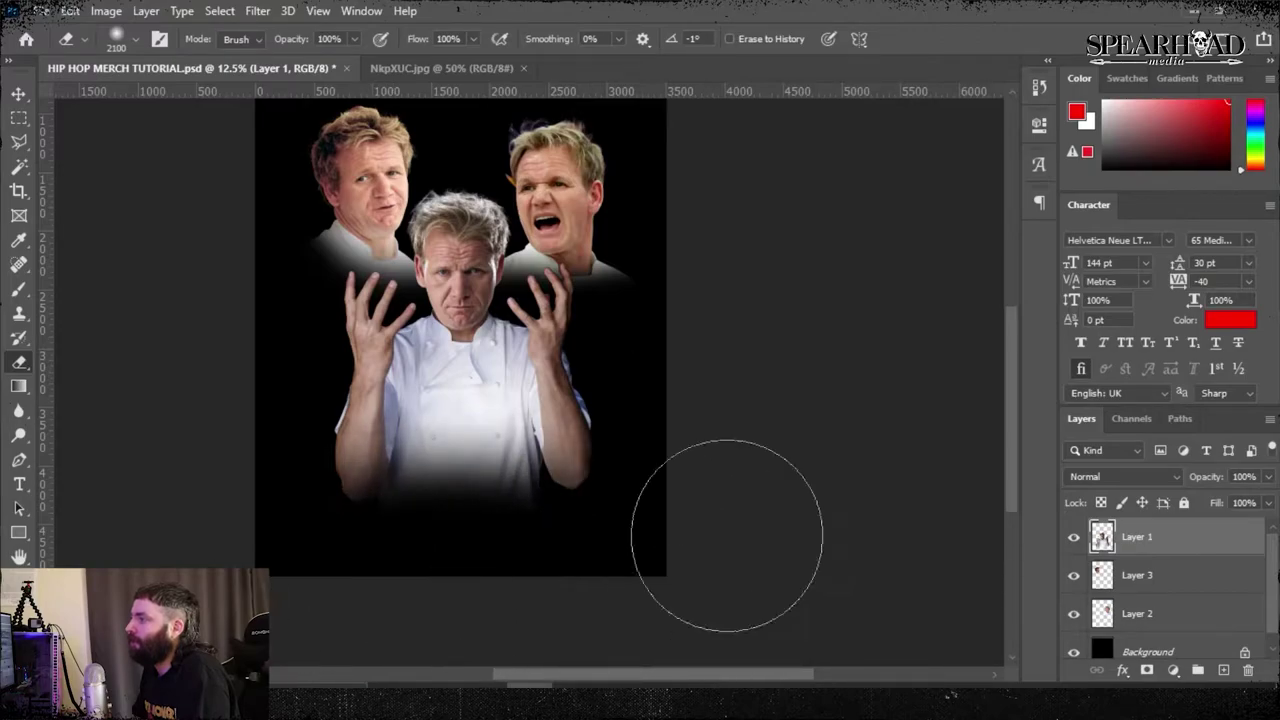
# - Close NkpXUC.jpg and open the sunset sky photo, the lightning field photo, Lightning.l01.2k and Lightning.l03.2k
pyautogui.hotkey('ctrl', '+')
pyautogui.click(523, 68)
pyautogui.hotkey('ctrl', 'o')
pyautogui.click(951, 215)
pyautogui.scroll(-2, 951, 215)
pyautogui.click(1051, 285)
pyautogui.keyDown('ctrl'); pyautogui.click(643, 285); pyautogui.keyUp('ctrl')
pyautogui.keyDown('ctrl'); pyautogui.click(950, 285); pyautogui.keyUp('ctrl')
pyautogui.keyDown('ctrl'); pyautogui.click(848, 285); pyautogui.keyUp('ctrl')
pyautogui.press('Return')
# - Unlock the sunset sky photo's background layer
pyautogui.click(70, 11)
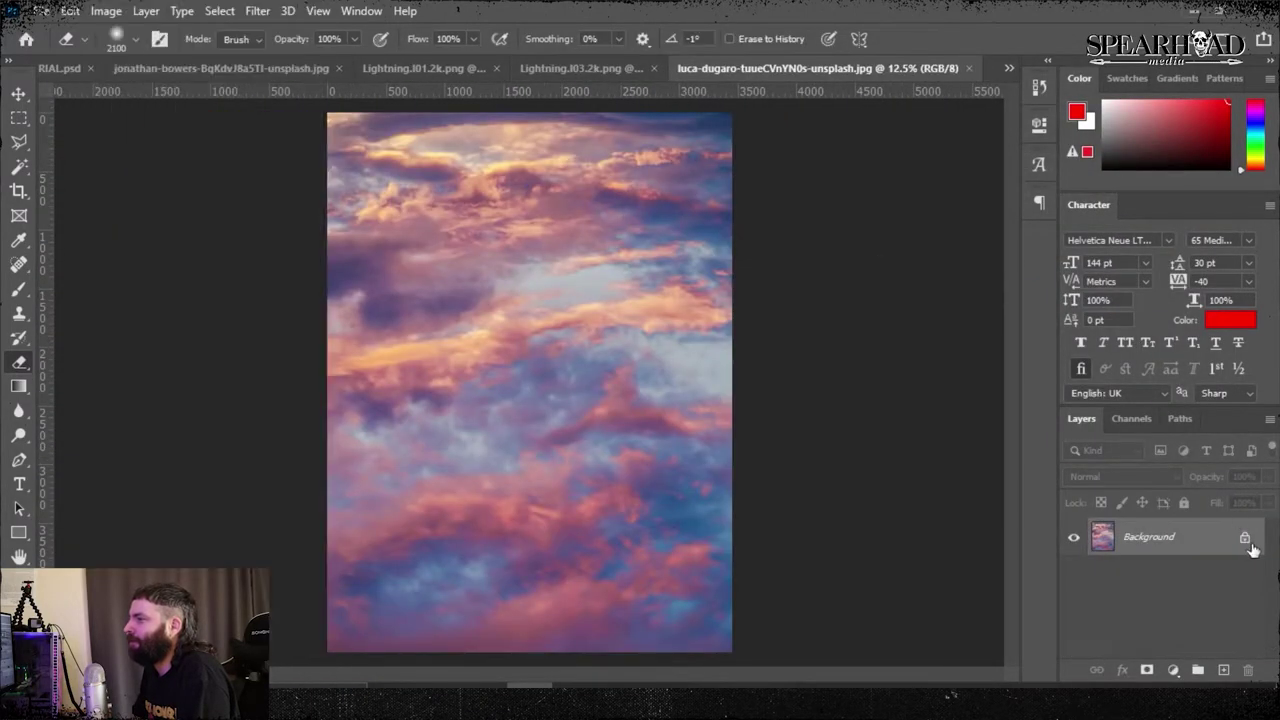
pyautogui.click(1245, 539)
# - Try to flip the sunset sky photo vertically
pyautogui.click(70, 11)
pyautogui.moveTo(148, 437)
pyautogui.click(371, 437)
pyautogui.hotkey('ctrl', 'z')
# - Copy the whole sky image and paste it into HIP HOP MERCH TUTORIAL.psd directly above the black background layer
pyautogui.keyDown('ctrl'); pyautogui.click(1107, 550); pyautogui.keyUp('ctrl')
pyautogui.hotkey('ctrl', 'c')
pyautogui.click(1009, 69)
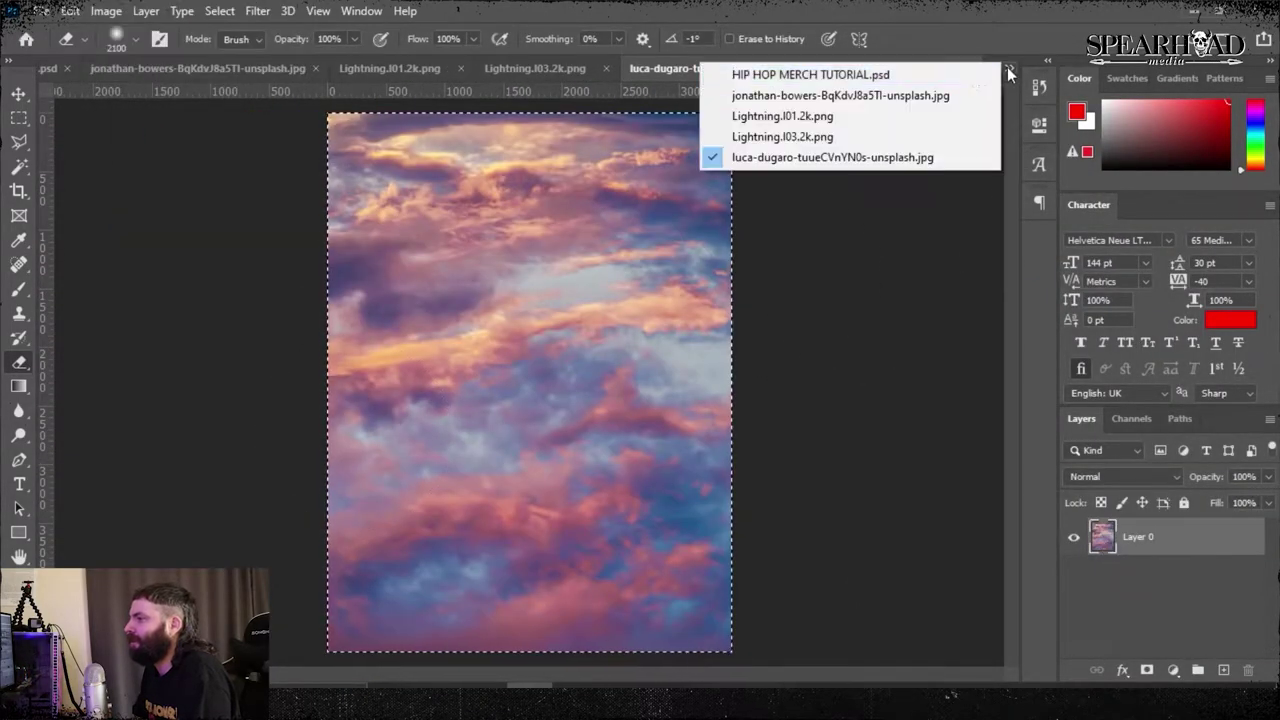
pyautogui.click(811, 75)
pyautogui.click(1163, 648)
pyautogui.hotkey('ctrl', 'v')
# - Scale the pasted sky down behind the chefs, leaving a black margin around it
pyautogui.hotkey('ctrl', 't')
pyautogui.hotkey('ctrl', '-')
pyautogui.hotkey('ctrl', '-')
pyautogui.moveTo(529, 189); pyautogui.dragTo(534, 255)
# - Select the chef layers together with the sky and move them slightly lower on the canvas
pyautogui.keyDown('shift'); pyautogui.click(1169, 532); pyautogui.keyUp('shift')
pyautogui.hotkey('ctrl', 't')
pyautogui.press('Return')
pyautogui.hotkey('ctrl', '+')
pyautogui.scroll(2, 534, 257)
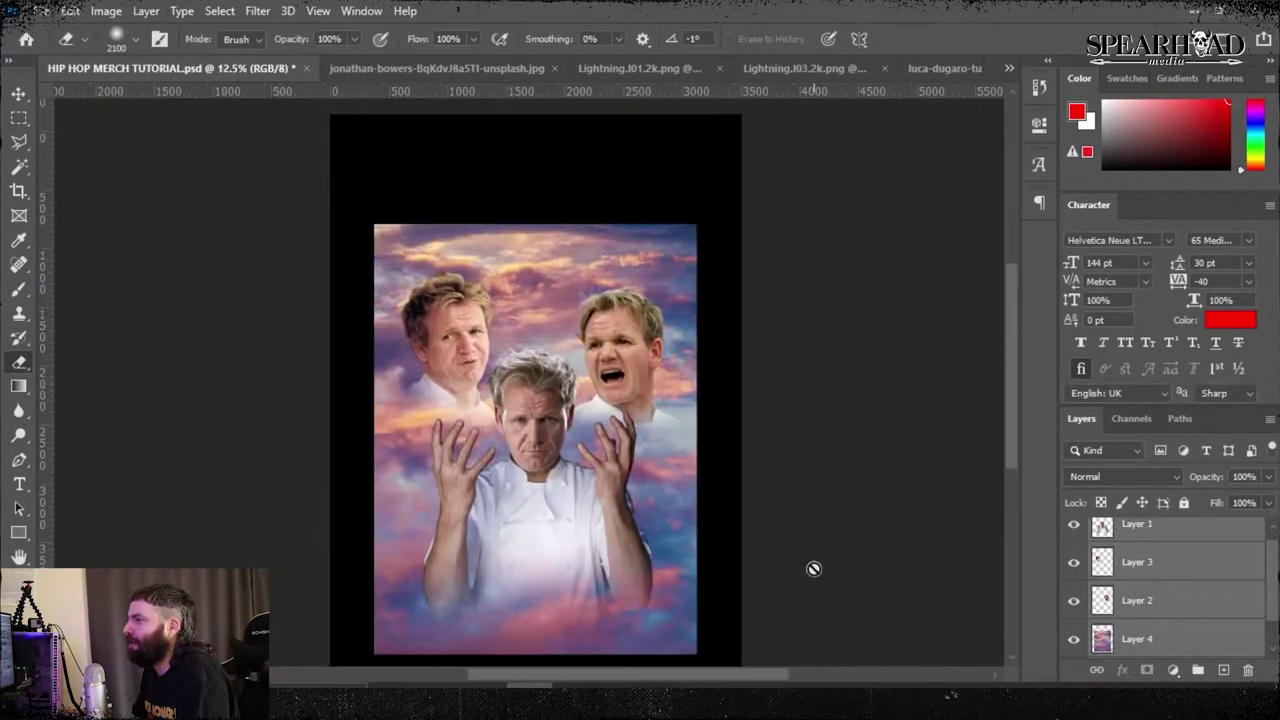
# - Darken the sky layer with Levels by setting the midtone input to 0.69
pyautogui.click(1165, 639)
pyautogui.click(106, 11)
pyautogui.moveTo(270, 62)
pyautogui.click(319, 76)
pyautogui.moveTo(974, 515); pyautogui.dragTo(986, 511)
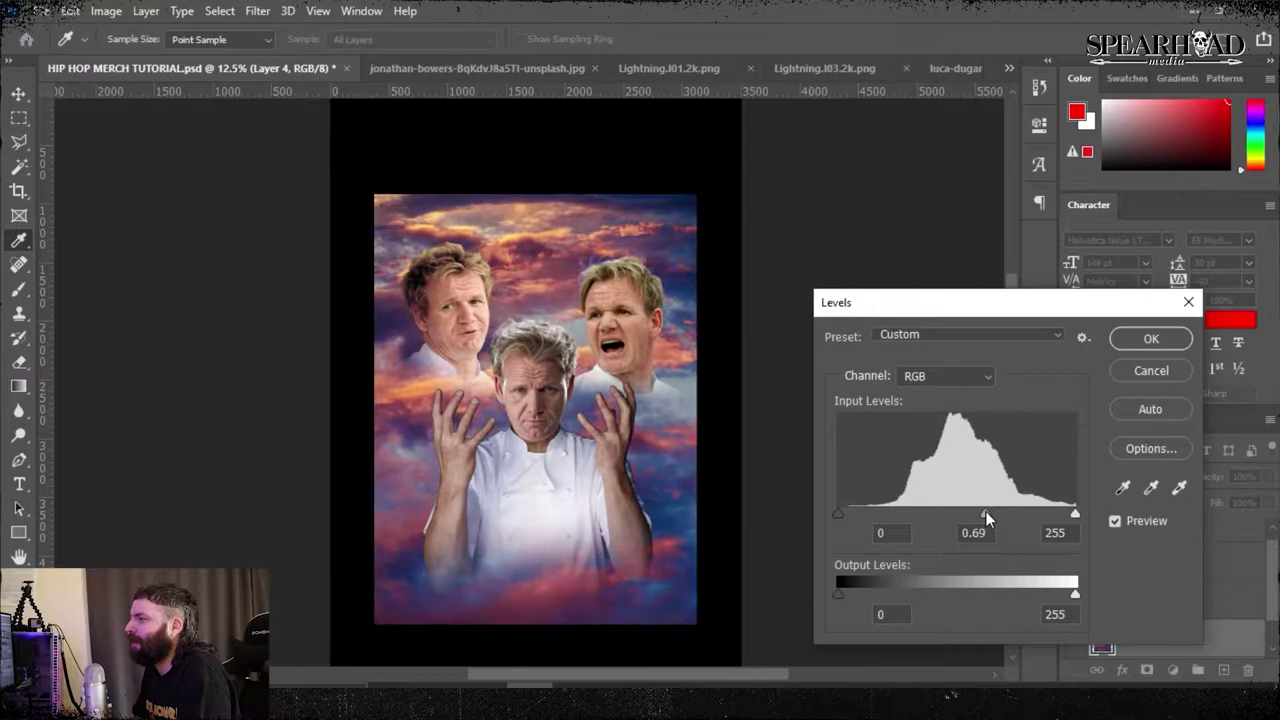
pyautogui.press('Return')
# - Copy the lightning from its source image with a rectangular selection and paste it into the merch design
pyautogui.click(488, 76)
pyautogui.click(620, 70)
pyautogui.press('m')
pyautogui.moveTo(273, 130); pyautogui.dragTo(785, 637)
pyautogui.hotkey('ctrl', 'c')
pyautogui.click(157, 72)
pyautogui.hotkey('ctrl', 'v')
pyautogui.hotkey('ctrl', 't')
pyautogui.moveTo(535, 288); pyautogui.dragTo(549, 171)
pyautogui.moveTo(542, 471); pyautogui.dragTo(544, 584)
pyautogui.moveTo(543, 536); pyautogui.dragTo(533, 534)
pyautogui.press('Escape')
# - Transform the pasted lightning and bring its layer in front of the chefs
pyautogui.hotkey('ctrl', 't')
pyautogui.moveTo(567, 272); pyautogui.dragTo(582, 298)
pyautogui.press('Return')
pyautogui.hotkey('ctrl', '+')
pyautogui.moveTo(1152, 639); pyautogui.dragTo(1154, 520)
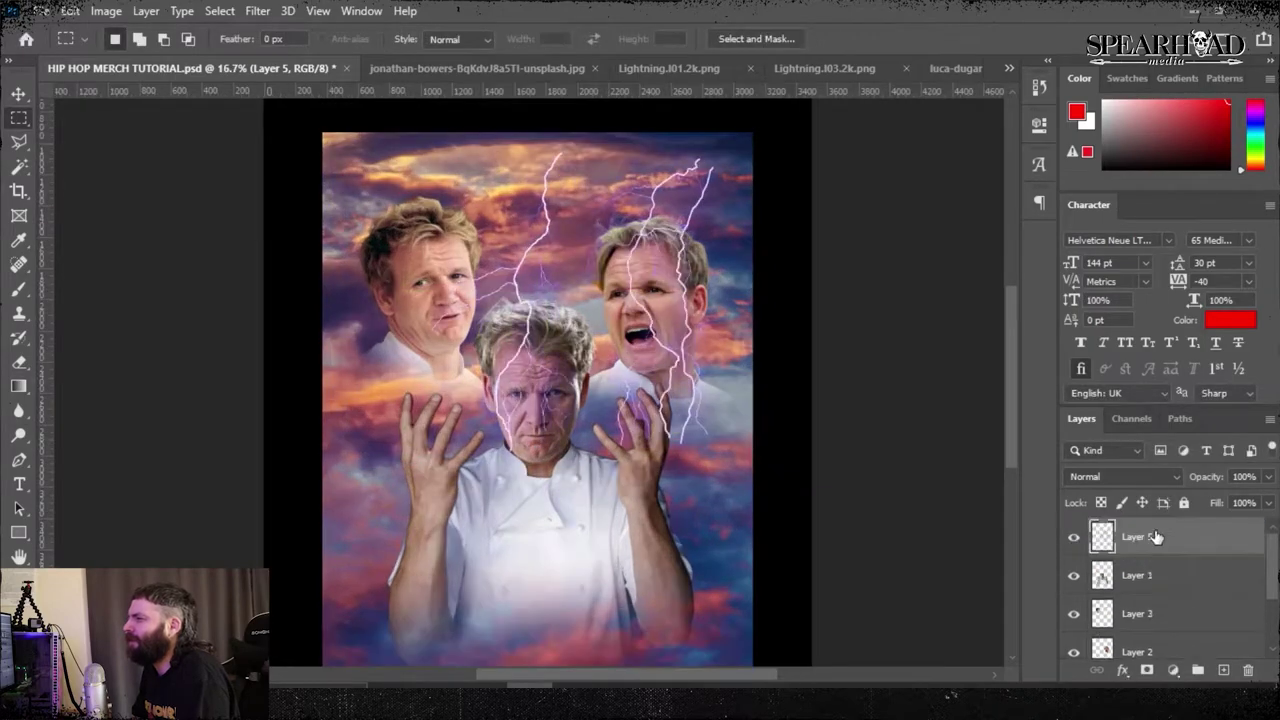
# - Scale the lightning to 97.60%, position it around the shouting chef and place its layer behind all the chefs
pyautogui.hotkey('ctrl', 't')
pyautogui.moveTo(560, 486); pyautogui.dragTo(560, 594)
pyautogui.moveTo(560, 450); pyautogui.dragTo(512, 504)
pyautogui.scroll(-2, 512, 504)
pyautogui.moveTo(512, 535); pyautogui.dragTo(513, 417)
pyautogui.scroll(2, 540, 407)
pyautogui.moveTo(589, 384); pyautogui.dragTo(702, 313)
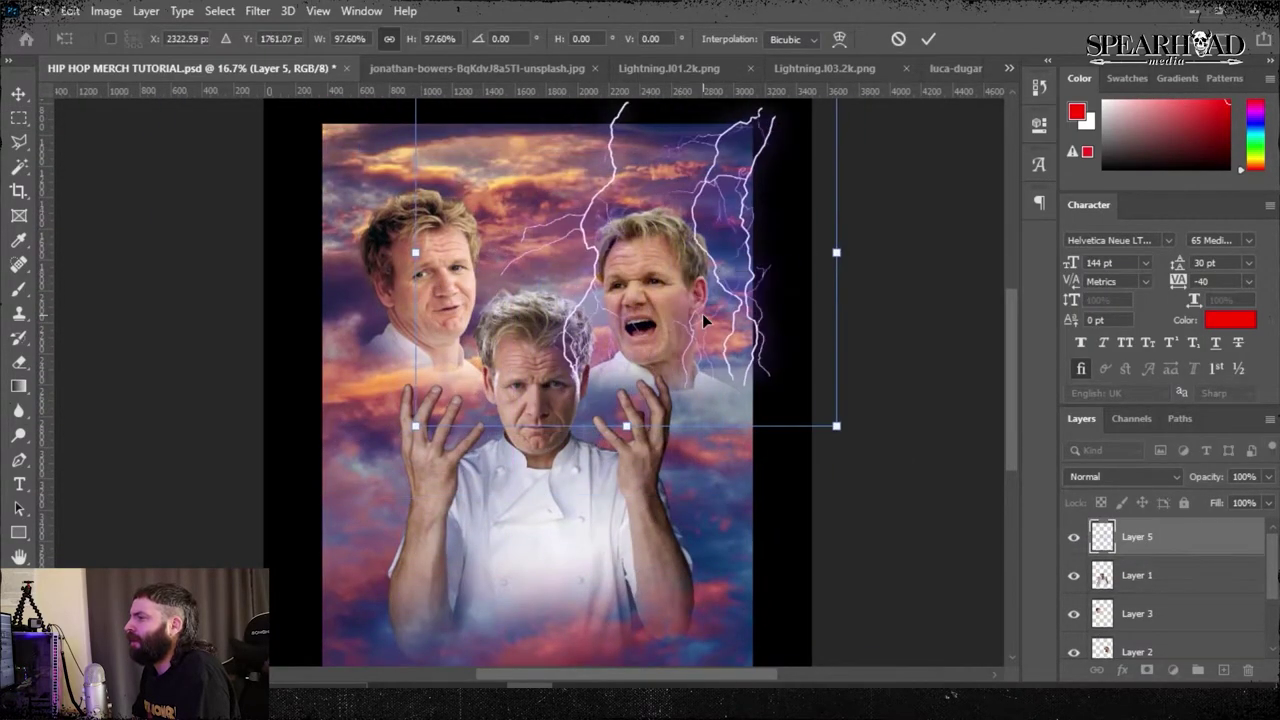
pyautogui.press('Return')
pyautogui.moveTo(1156, 538); pyautogui.dragTo(1162, 600)
# - Try adding a second, horizontally flipped lightning behind the upper-left chef
pyautogui.click(800, 68)
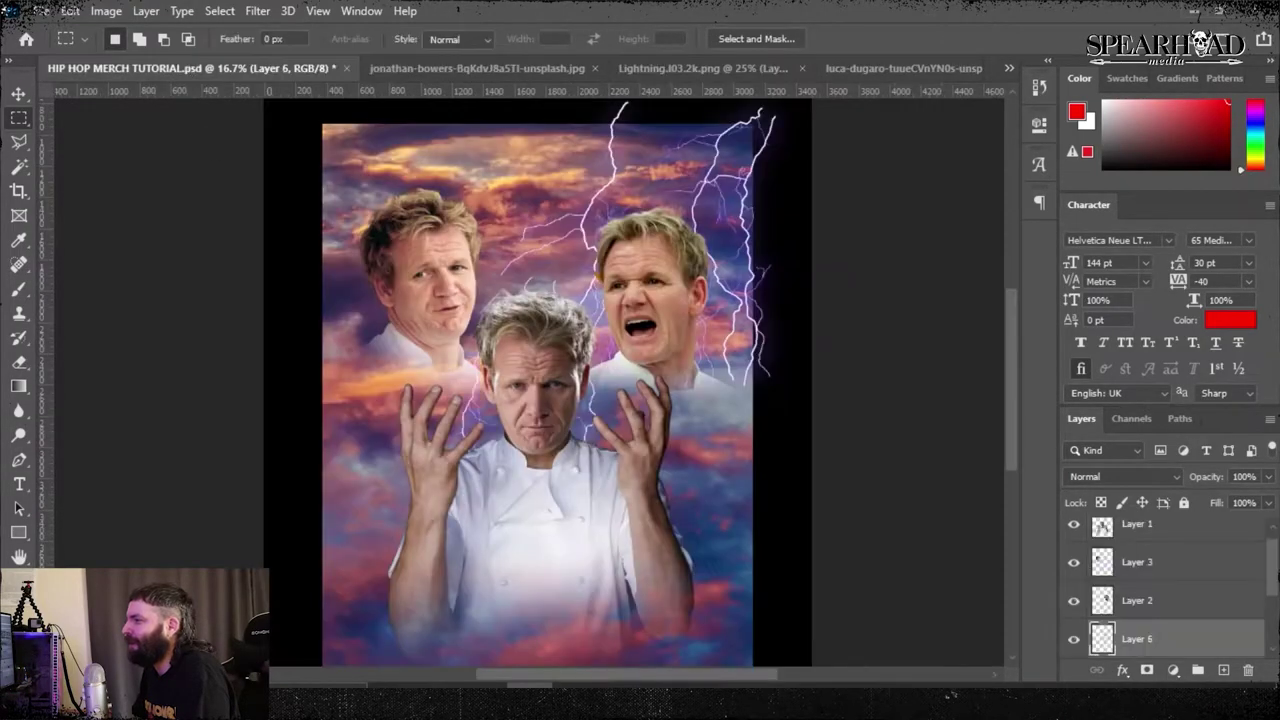
pyautogui.click(70, 10)
pyautogui.moveTo(114, 437)
pyautogui.click(369, 417)
pyautogui.moveTo(668, 111); pyautogui.dragTo(660, 190)
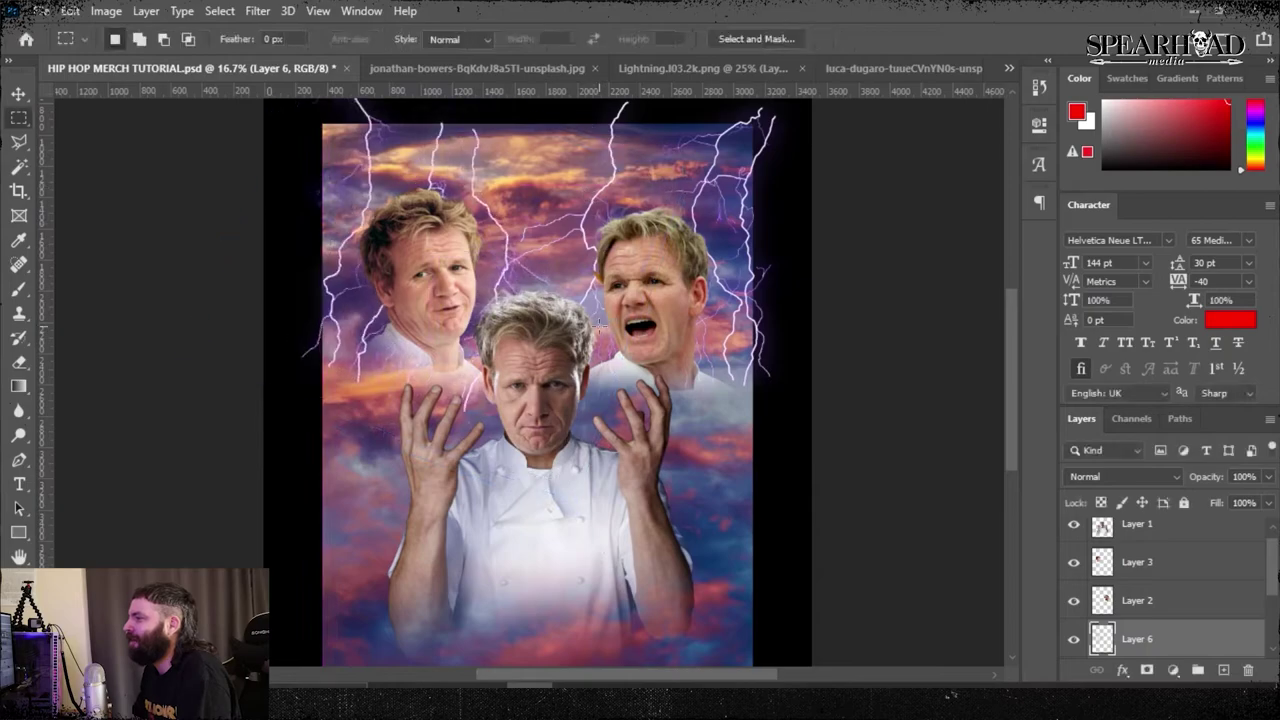
# - Shift the lightning down and left to fit inside the sky, and close the leftover source images
pyautogui.hotkey('ctrl', '-')
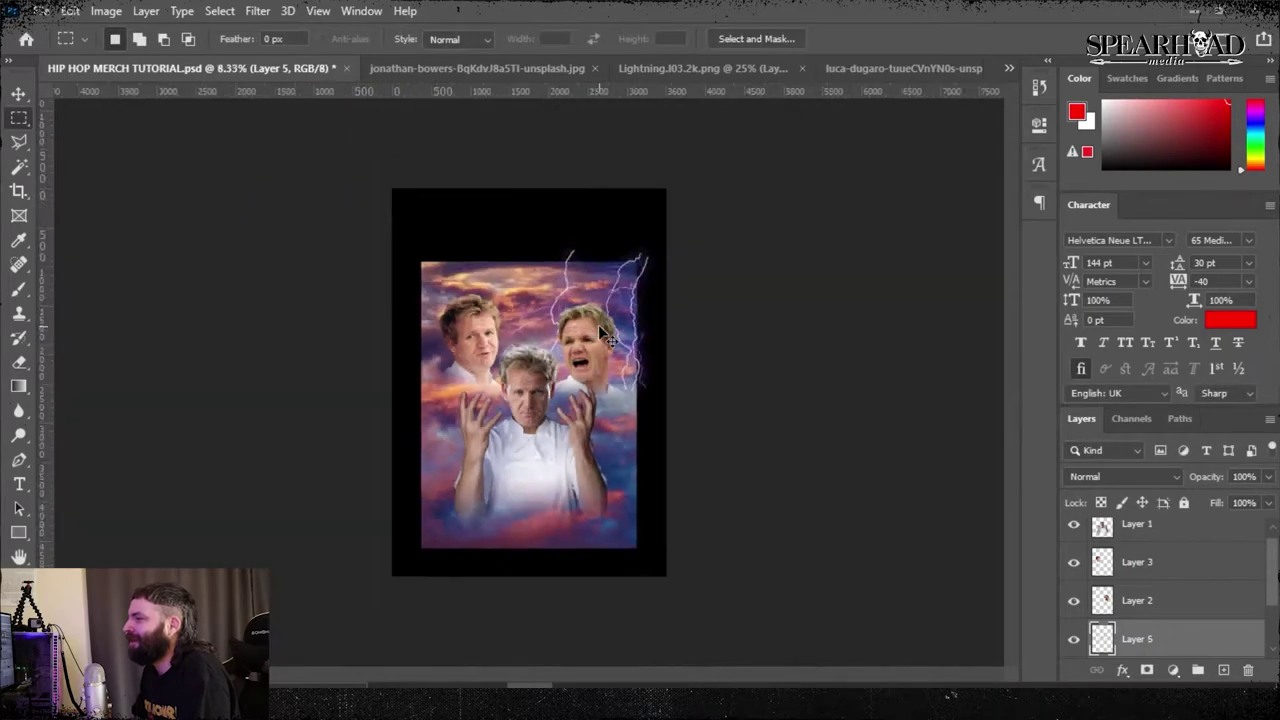
pyautogui.hotkey('ctrl', '+')
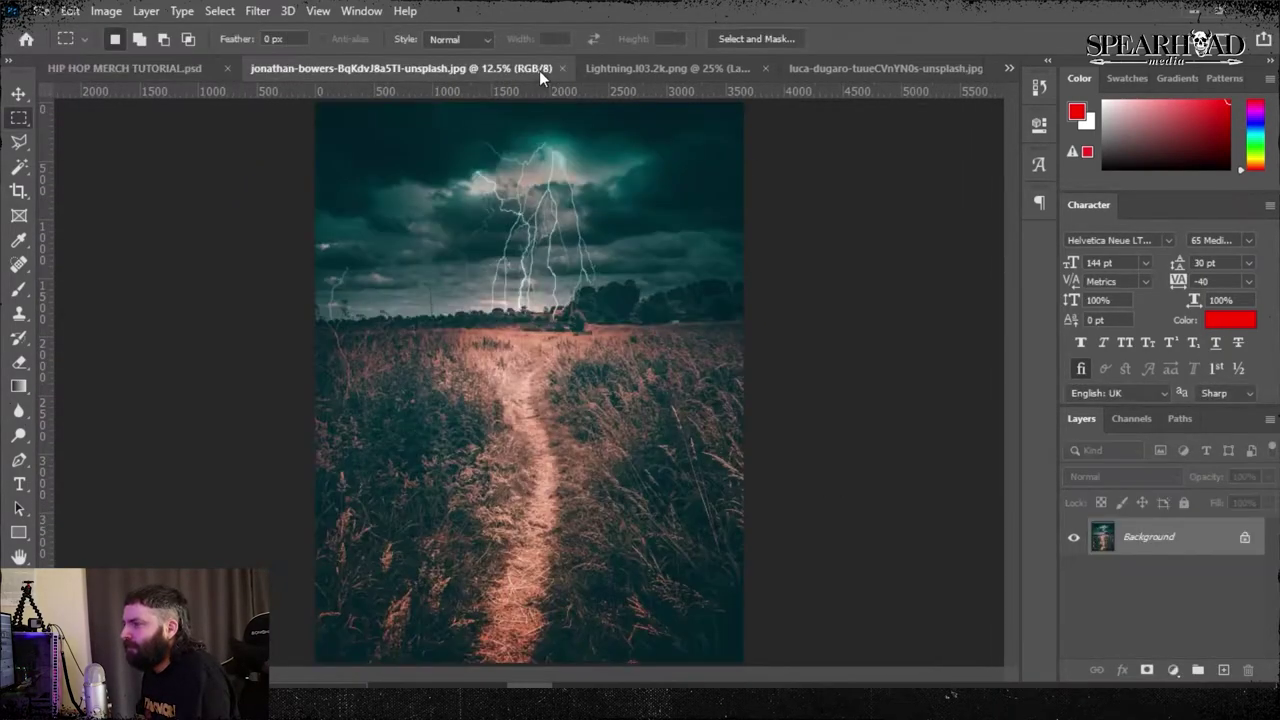
pyautogui.click(539, 70)
pyautogui.click(603, 68)
pyautogui.click(639, 270)
# - Open the halo PNG, the two stock photos, Diamonds.N07.2k, Falling Coins.H03.2k, Fence.J01.2k and pound from the tutorial folder
pyautogui.hotkey('ctrl', 'o')
pyautogui.click(876, 232)
pyautogui.click(936, 232)
pyautogui.keyDown('ctrl'); pyautogui.click(1050, 232); pyautogui.keyUp('ctrl')
pyautogui.keyDown('ctrl'); pyautogui.click(1148, 225); pyautogui.keyUp('ctrl')
pyautogui.keyDown('ctrl'); pyautogui.click(640, 352); pyautogui.keyUp('ctrl')
pyautogui.keyDown('ctrl'); pyautogui.click(552, 345); pyautogui.keyUp('ctrl')
pyautogui.keyDown('ctrl'); pyautogui.click(643, 230); pyautogui.keyUp('ctrl')
pyautogui.keyDown('ctrl'); pyautogui.click(731, 350); pyautogui.keyUp('ctrl')
pyautogui.scroll(-3, 719, 337)
pyautogui.keyDown('ctrl'); pyautogui.click(550, 400); pyautogui.keyUp('ctrl')
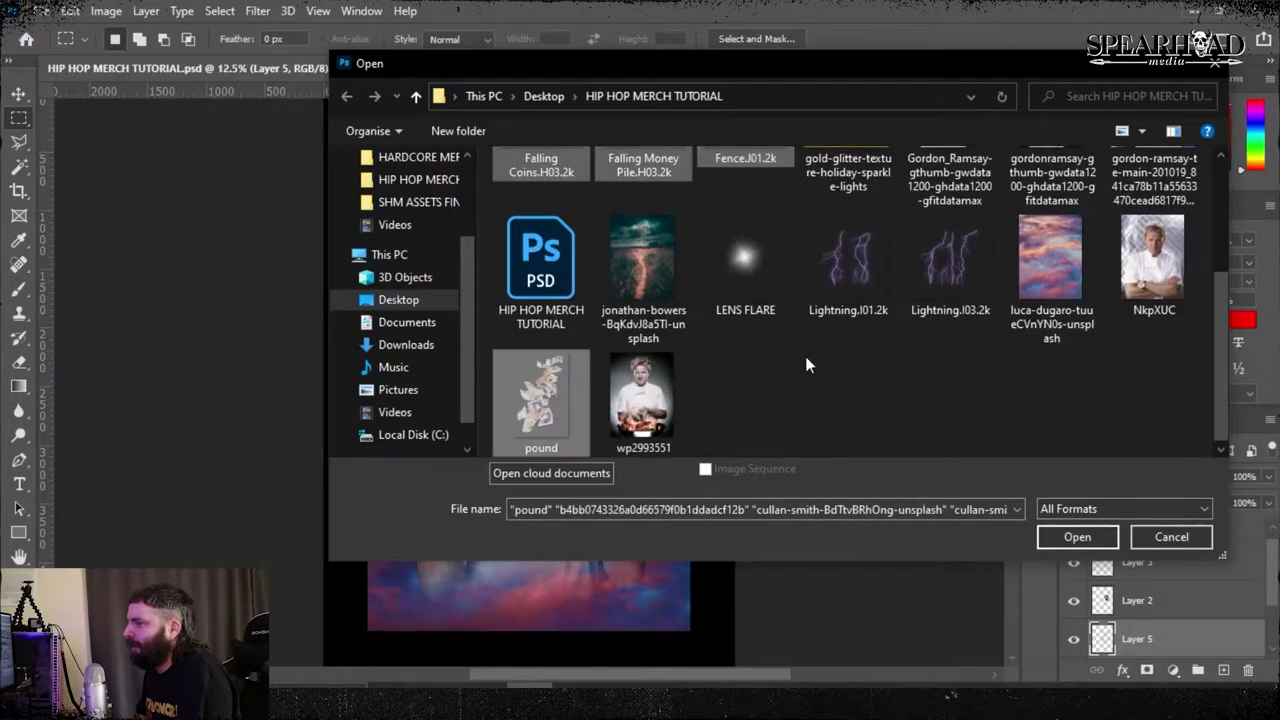
pyautogui.scroll(3, 805, 356)
pyautogui.keyDown('ctrl'); pyautogui.click(636, 359); pyautogui.keyUp('ctrl')
pyautogui.click(1064, 536)
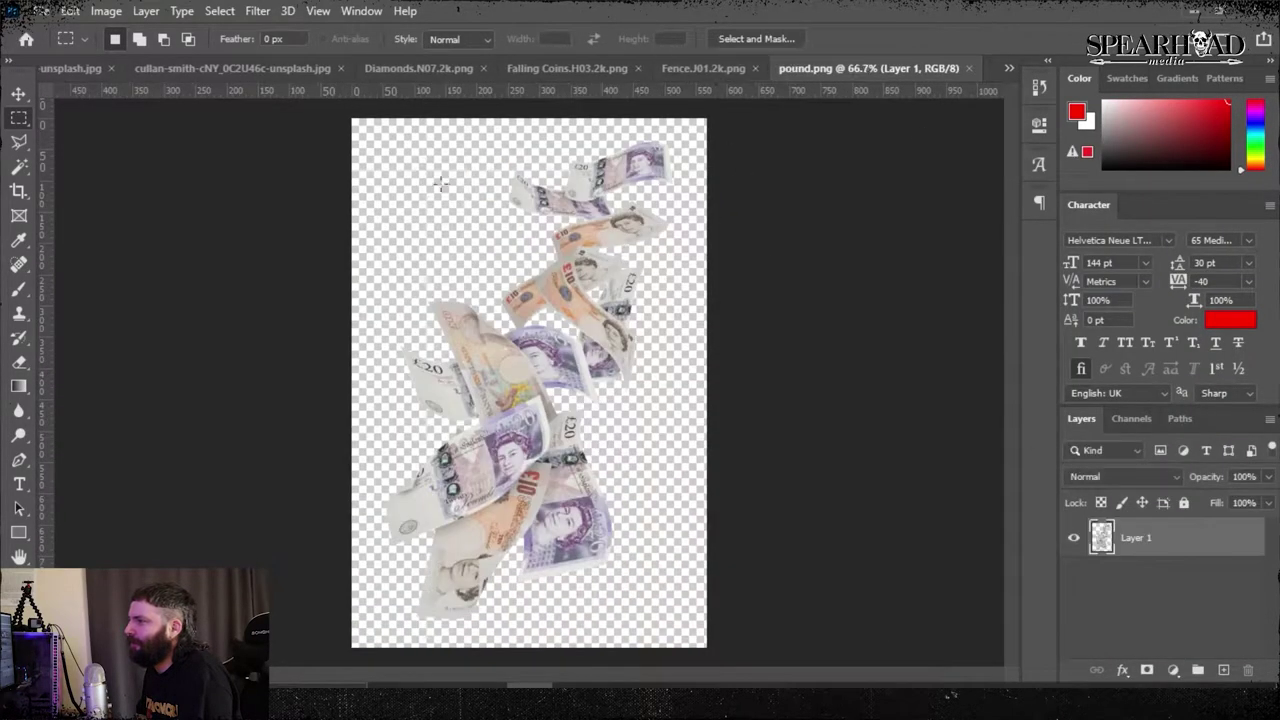
# - Bring the falling pound notes into the merch design, enlarge them and place them beside the central chef's right-hand arm
pyautogui.click(1009, 68)
pyautogui.click(977, 80)
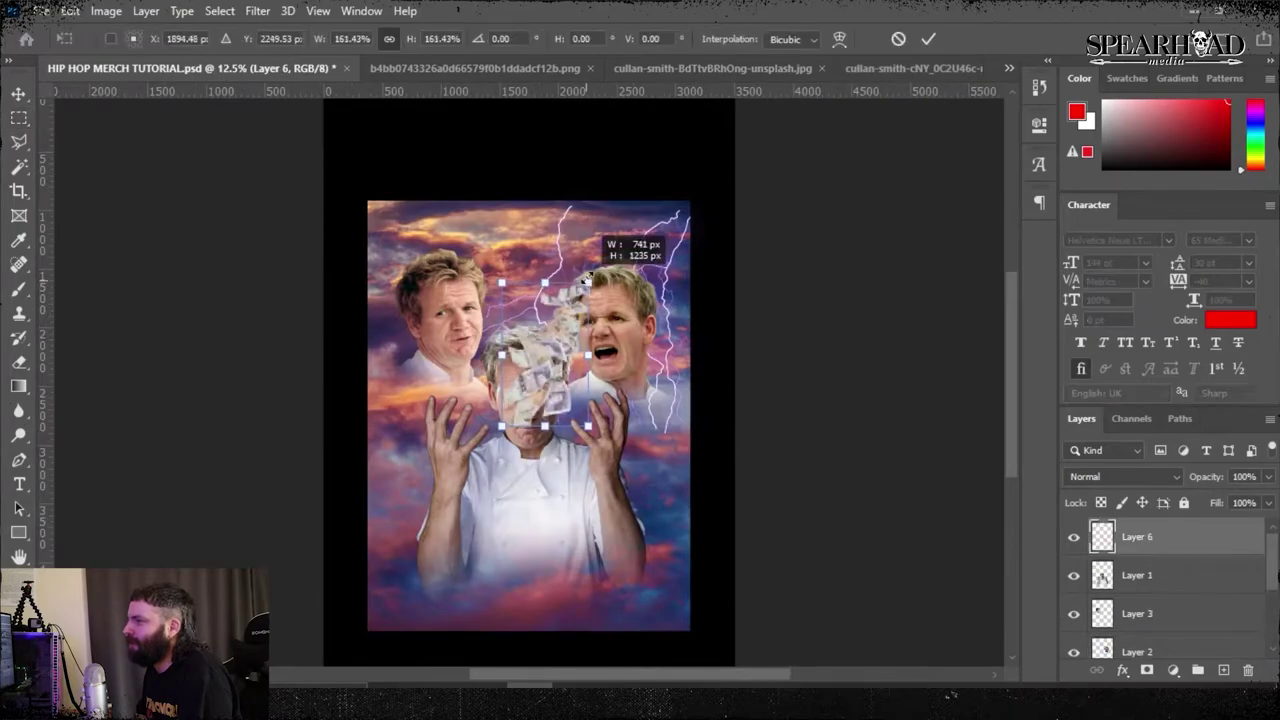
pyautogui.moveTo(587, 283); pyautogui.dragTo(592, 276)
pyautogui.moveTo(565, 345); pyautogui.dragTo(651, 511)
pyautogui.moveTo(680, 443); pyautogui.dragTo(686, 437)
pyautogui.moveTo(633, 547); pyautogui.dragTo(637, 525)
pyautogui.press('Return')
# - Rotate the pound notes to -8.77° and nudge them slightly lower beside the arm
pyautogui.hotkey('ctrl', 't')
pyautogui.moveTo(698, 408); pyautogui.dragTo(684, 400)
pyautogui.moveTo(664, 504); pyautogui.dragTo(666, 511)
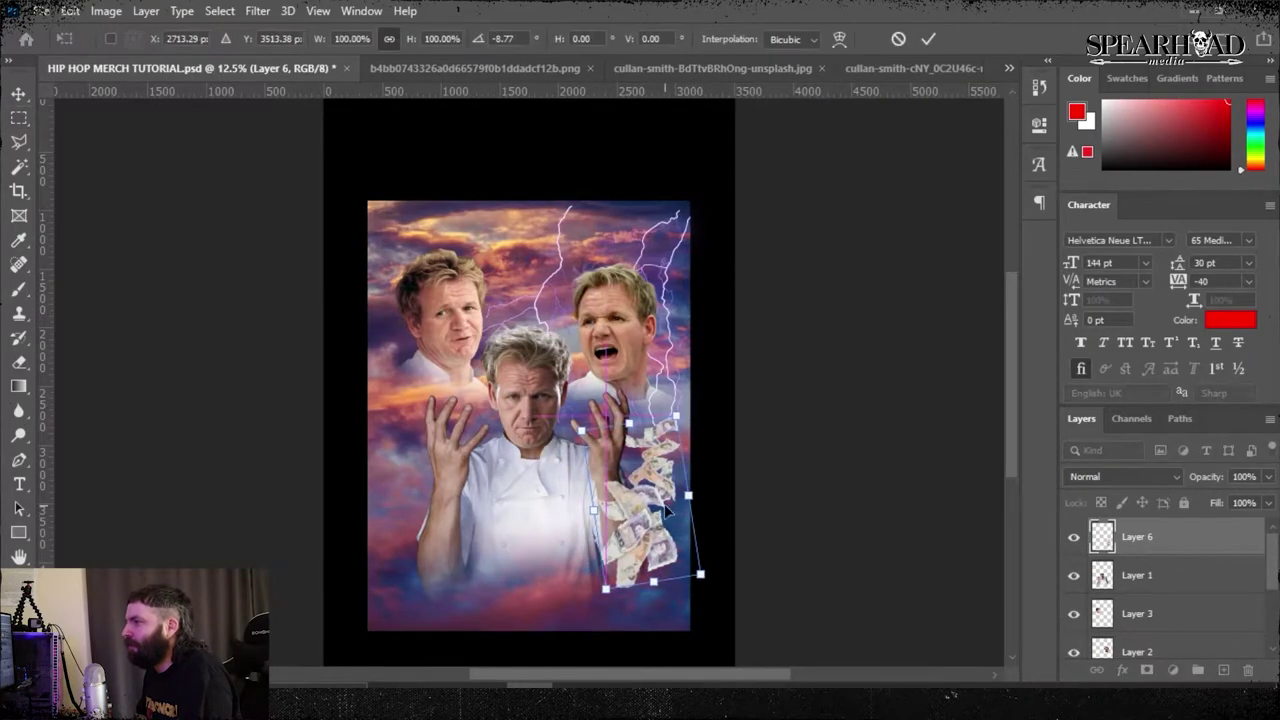
# - Bring the halo from its source image into the design and place it above the upper-left chef's head
pyautogui.click(557, 74)
pyautogui.click(177, 72)
pyautogui.press('Return')
# - Try recolouring the halo with Hue/Saturation at Hue +32, Saturation +8 and Lightness +1
pyautogui.click(107, 12)
pyautogui.moveTo(134, 58)
pyautogui.click(345, 155)
pyautogui.moveTo(925, 277); pyautogui.dragTo(961, 277)
pyautogui.moveTo(925, 372)
pyautogui.mouseDown()
pyautogui.moveTo(891, 370)
pyautogui.moveTo(926, 371)
pyautogui.mouseUp()
pyautogui.moveTo(925, 324)
pyautogui.mouseDown()
pyautogui.moveTo(948, 320)
pyautogui.moveTo(933, 323)
pyautogui.mouseUp()
pyautogui.moveTo(961, 276); pyautogui.dragTo(953, 278)
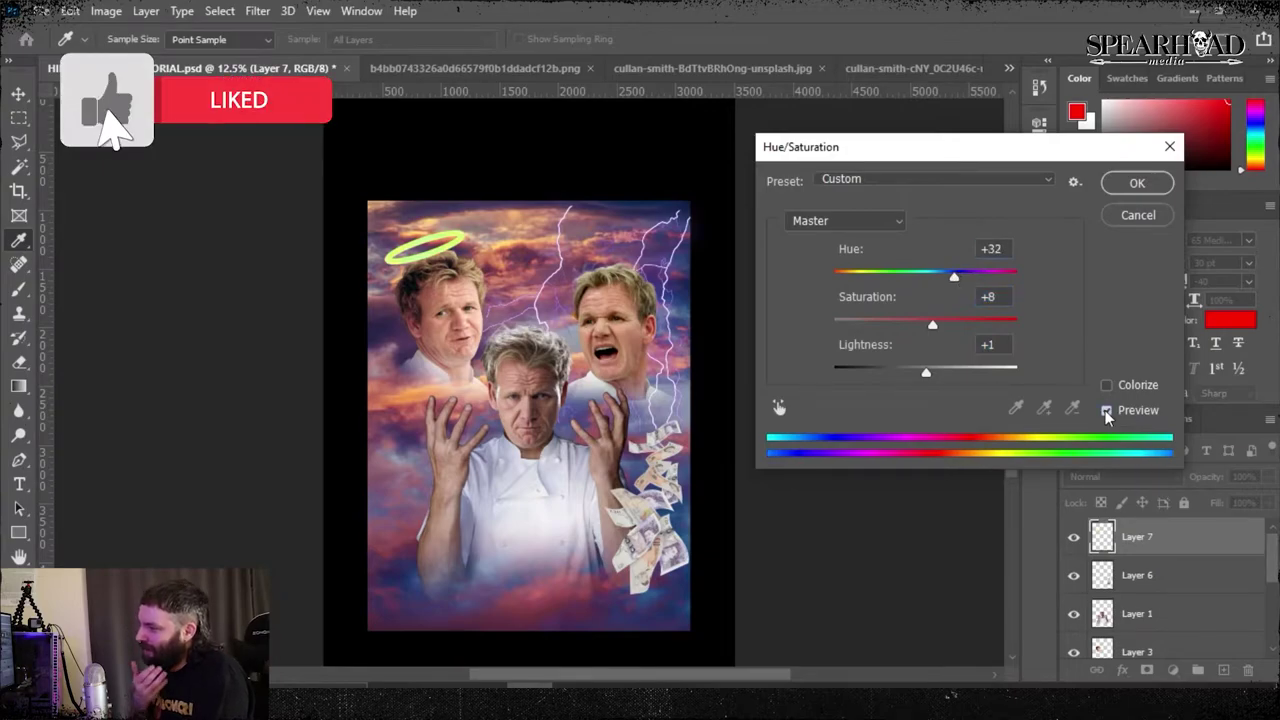
pyautogui.click(1107, 412)
pyautogui.click(1145, 185)
# - Undo the halo's Hue/Saturation change
pyautogui.hotkey('ctrl', '+')
pyautogui.hotkey('ctrl', '+')
pyautogui.scroll(3, 691, 251)
pyautogui.hotkey('ctrl', 'z')
pyautogui.hotkey('ctrl', 't')
pyautogui.moveTo(322, 214); pyautogui.dragTo(538, 391)
pyautogui.press('Escape')
# - Scale the halo to 79.33% and fit it just above the upper-left chef's hair
pyautogui.hotkey('ctrl', 't')
pyautogui.moveTo(321, 285); pyautogui.dragTo(322, 279)
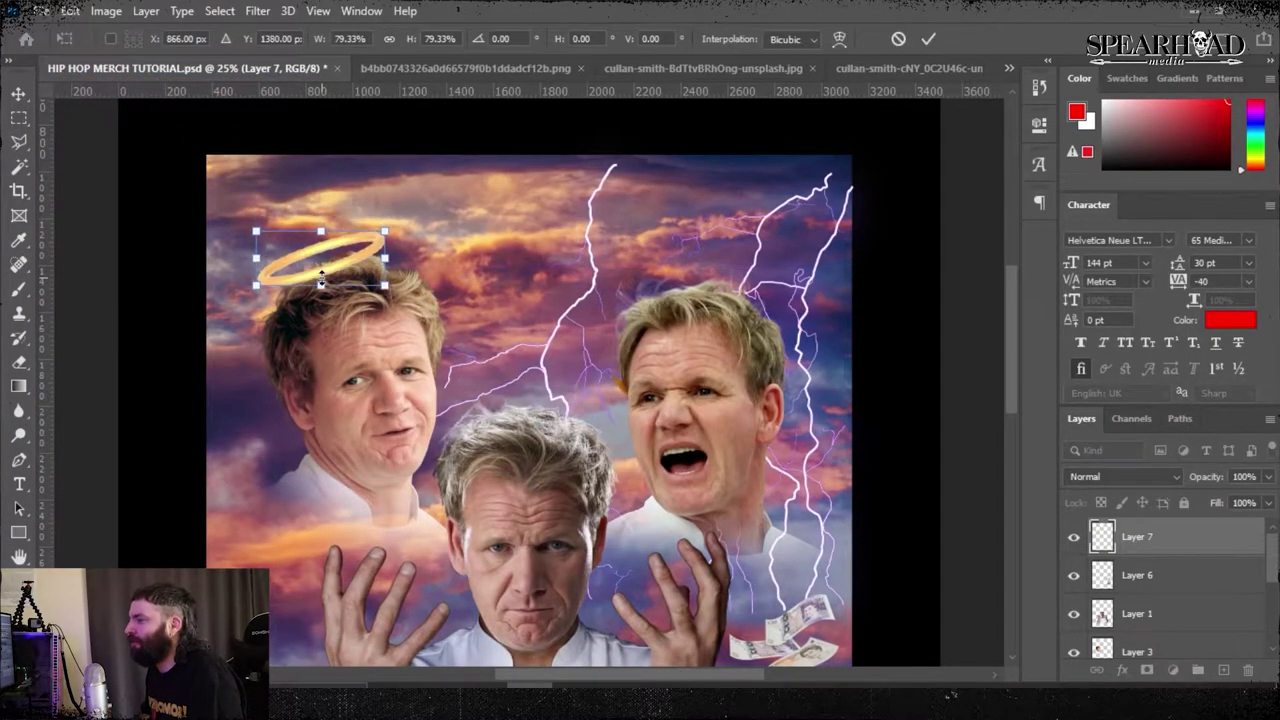
pyautogui.press('Return')
# - Apply the halo's scaling and close its source image
pyautogui.scroll(-3, 322, 276)
pyautogui.click(500, 68)
pyautogui.hotkey('ctrl', 'w')
# - Bring the first flame photo into the design, change its blend mode to drop the black background, and place it over the lower artwork
pyautogui.click(507, 68)
pyautogui.click(1250, 537)
pyautogui.moveTo(1104, 537); pyautogui.dragTo(140, 81)
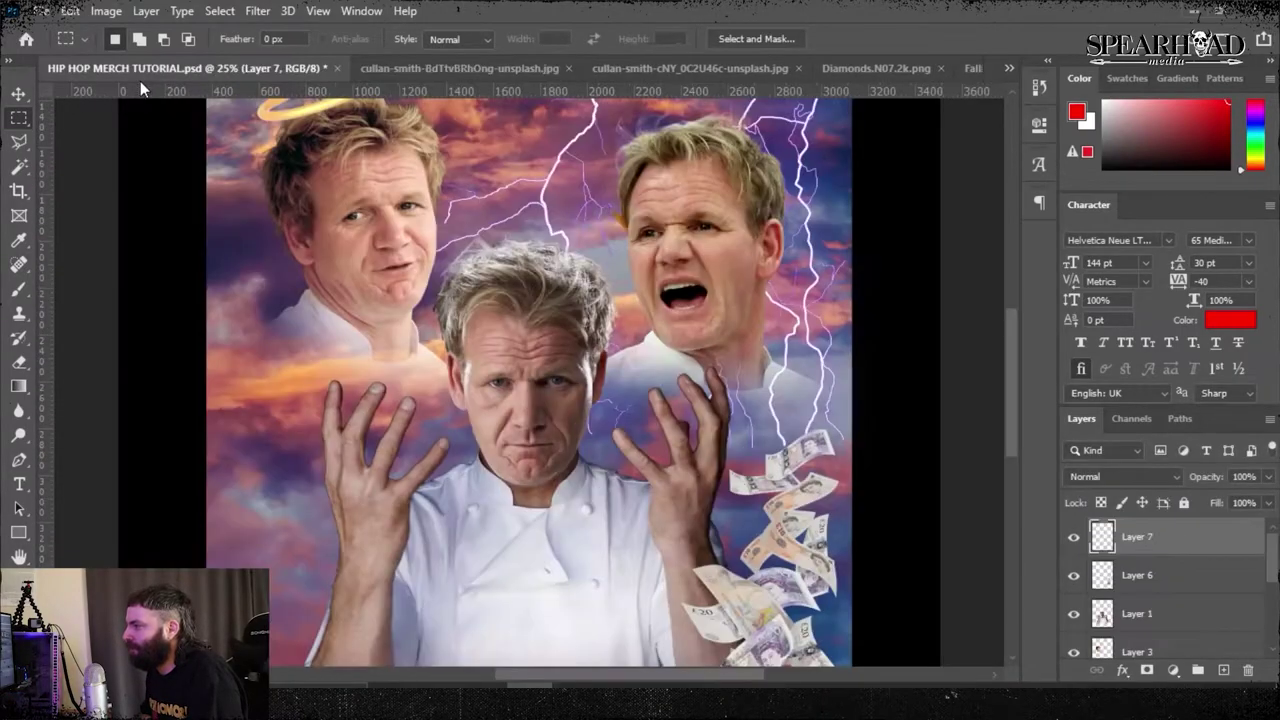
pyautogui.hotkey('ctrl', '-')
pyautogui.hotkey('ctrl', 'v')
pyautogui.click(1125, 476)
pyautogui.click(1112, 360)
pyautogui.hotkey('ctrl', 't')
pyautogui.moveTo(606, 430); pyautogui.dragTo(506, 529)
pyautogui.press('Return')
# - Bring in the second flame photo, blend out its black background, and place it over the artwork's lower right
pyautogui.click(578, 68)
pyautogui.click(631, 282)
pyautogui.hotkey('ctrl', 'v')
pyautogui.click(70, 11)
pyautogui.click(382, 650)
pyautogui.click(1125, 476)
pyautogui.click(1112, 360)
pyautogui.hotkey('ctrl', 't')
pyautogui.moveTo(630, 396); pyautogui.dragTo(706, 549)
pyautogui.press('Return')
# - Adjust the tonal range of the centre chef's layer with Levels
pyautogui.scroll(-5, 1160, 597)
pyautogui.click(1161, 597)
pyautogui.scroll(3, 1161, 597)
pyautogui.click(1140, 537)
pyautogui.click(106, 11)
pyautogui.click(320, 75)
pyautogui.moveTo(1074, 512); pyautogui.dragTo(1057, 511)
pyautogui.press('Return')
pyautogui.hotkey('ctrl', '+')
pyautogui.hotkey('ctrl', '+')
pyautogui.hotkey('ctrl', 'l')
# - Adjust the colour of the two upper chefs' layers with Hue/Saturation
pyautogui.click(1140, 575)
pyautogui.hotkey('ctrl', 'u')
pyautogui.moveTo(924, 323); pyautogui.dragTo(910, 323)
pyautogui.click(1140, 613)
pyautogui.hotkey('ctrl', 'u')
pyautogui.moveTo(924, 371); pyautogui.dragTo(932, 371)
pyautogui.click(1120, 477)
pyautogui.click(1080, 230)
# - Add a black Drop Shadow to the centre chef with 44% opacity, 0 px distance, 27% spread and 161 px size
pyautogui.doubleClick(1172, 540)
pyautogui.click(705, 611)
pyautogui.click(1100, 378)
pyautogui.click(900, 429)
pyautogui.click(1209, 185)
pyautogui.moveTo(977, 483); pyautogui.dragTo(1038, 506)
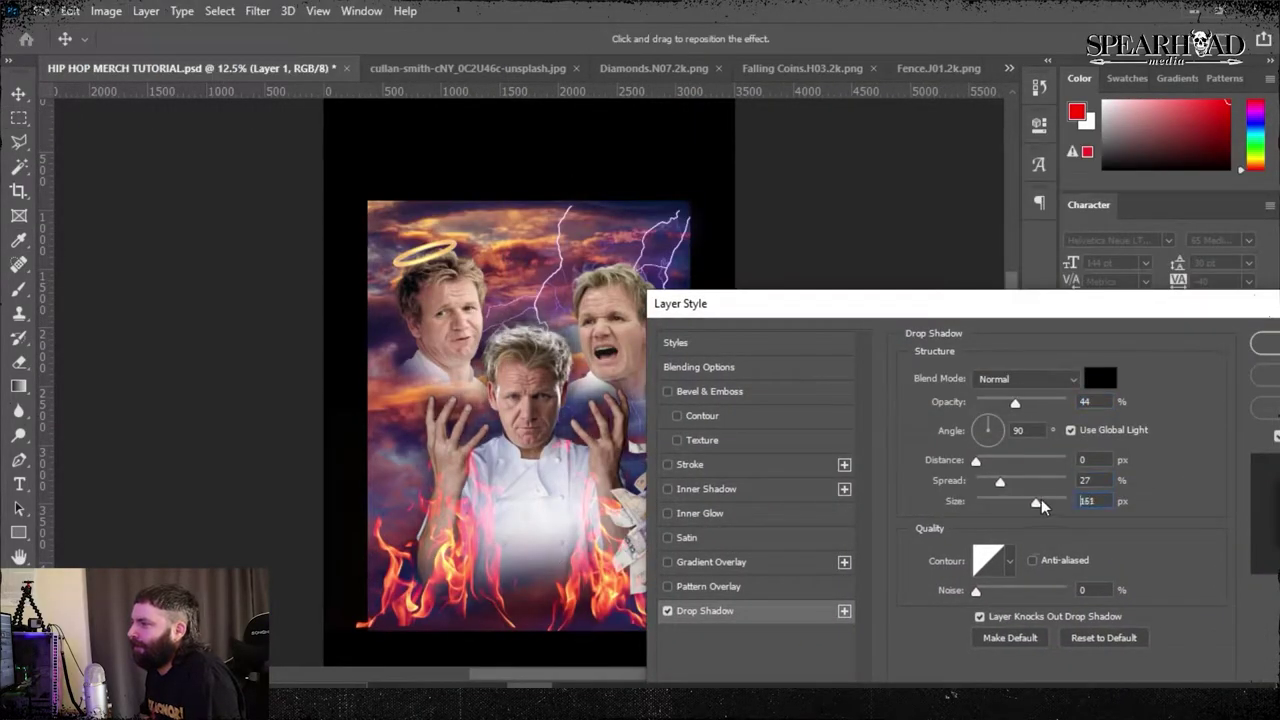
pyautogui.click(1266, 343)
# - Copy the centre chef's drop shadow style onto the two upper chefs' layers
pyautogui.doubleClick(1140, 609)
pyautogui.click(146, 11)
pyautogui.click(1189, 265)
pyautogui.click(1140, 608)
pyautogui.click(146, 11)
pyautogui.moveTo(939, 229); pyautogui.dragTo(896, 508)
pyautogui.scroll(-1, 870, 385)
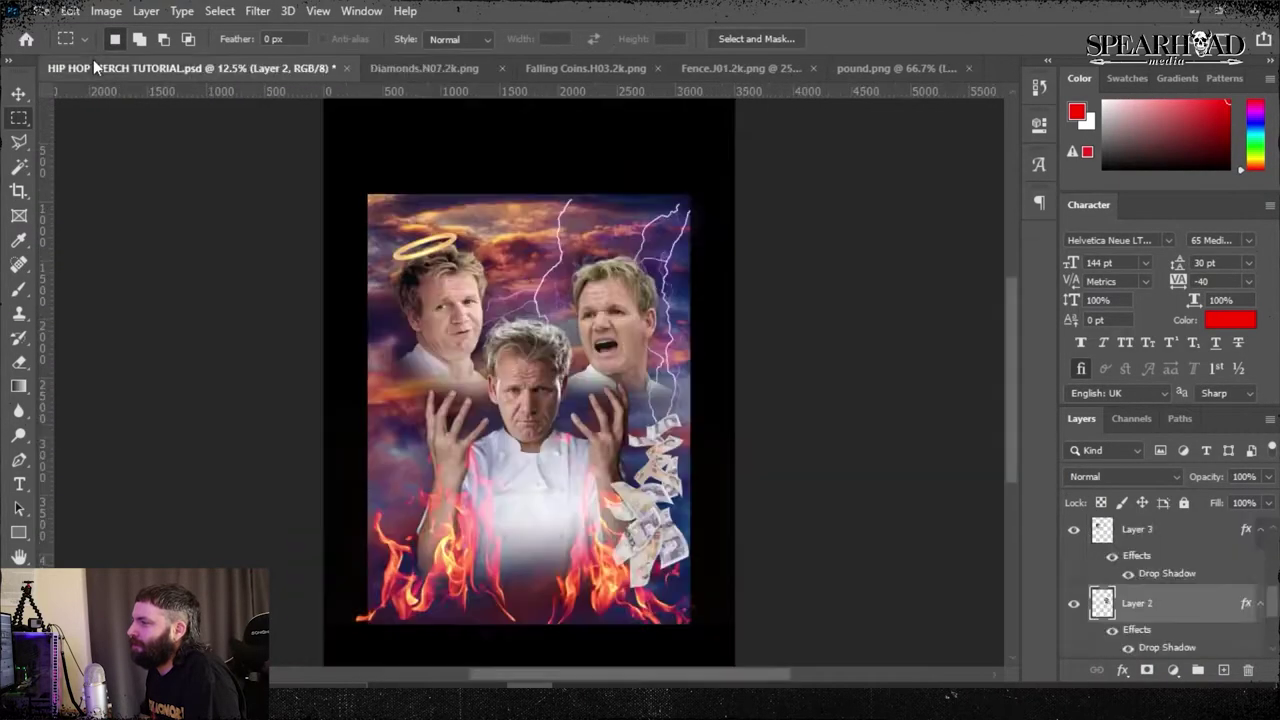
# - Try adding the diamonds above the centre chef's layer, scaled to 50.01% beside the upper-left chef, and close their source image
pyautogui.hotkey('ctrl', 'v')
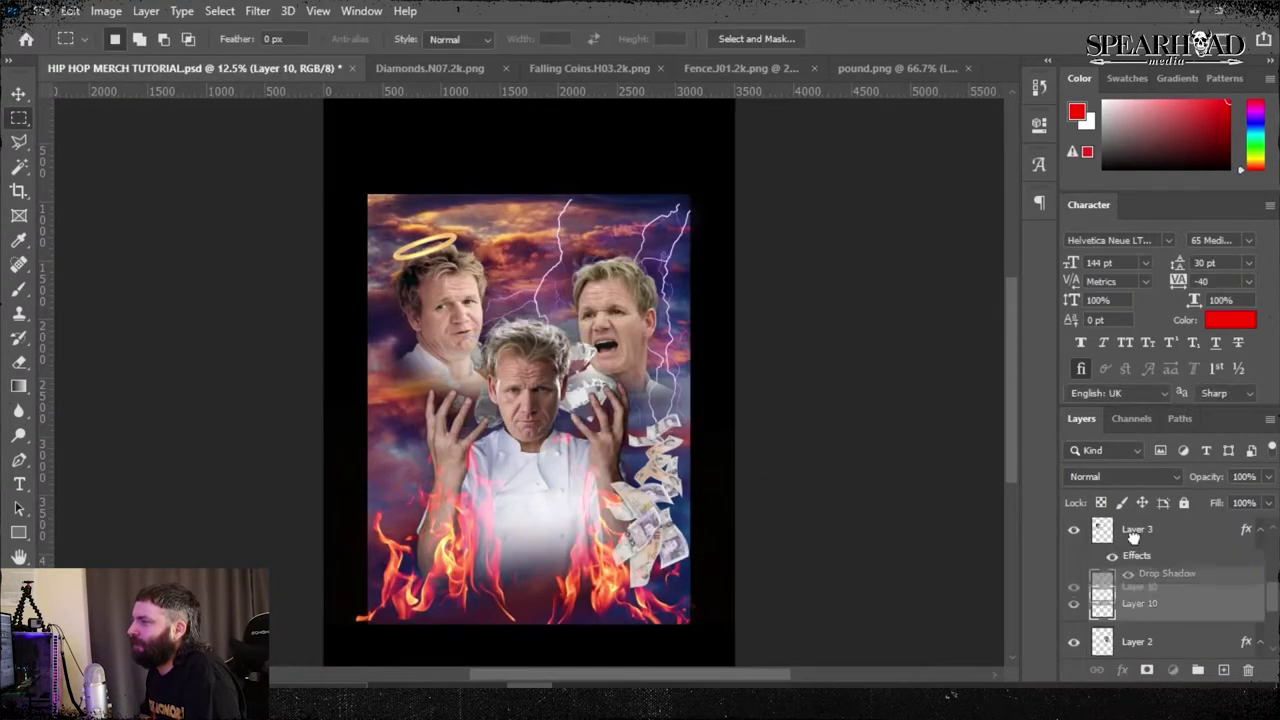
pyautogui.moveTo(1133, 537); pyautogui.dragTo(1133, 528)
pyautogui.hotkey('ctrl', 't')
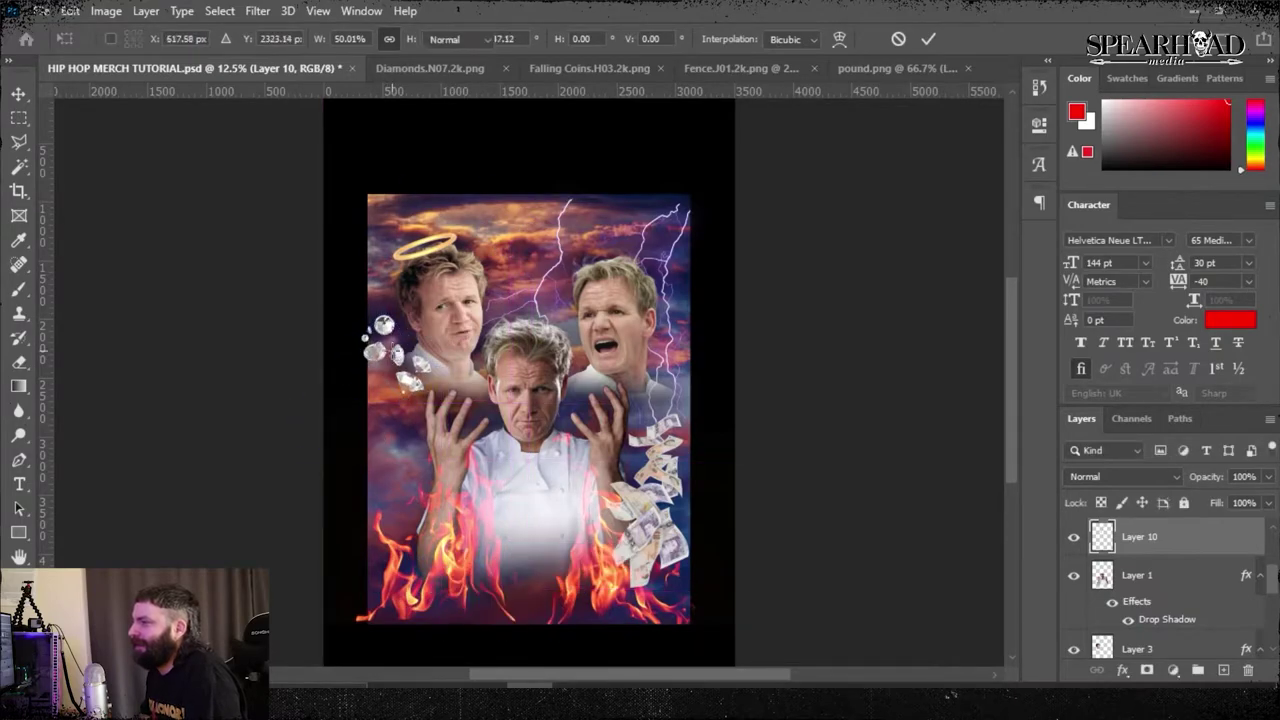
pyautogui.click(505, 70)
# - Copy the falling coins into the design and scale them to fit down the lower-left edge of the artwork
pyautogui.click(485, 70)
pyautogui.hotkey('ctrl', 'a')
pyautogui.hotkey('ctrl', 'c')
pyautogui.click(230, 70)
pyautogui.hotkey('ctrl', 'v')
pyautogui.hotkey('ctrl', 't')
pyautogui.moveTo(553, 380); pyautogui.dragTo(421, 434)
pyautogui.moveTo(415, 543); pyautogui.dragTo(415, 552)
pyautogui.press('Return')
pyautogui.press('m')
# - Duplicate the falling coins layer and move the copy above the original coins along the artwork's left edge
pyautogui.rightClick(1135, 603)
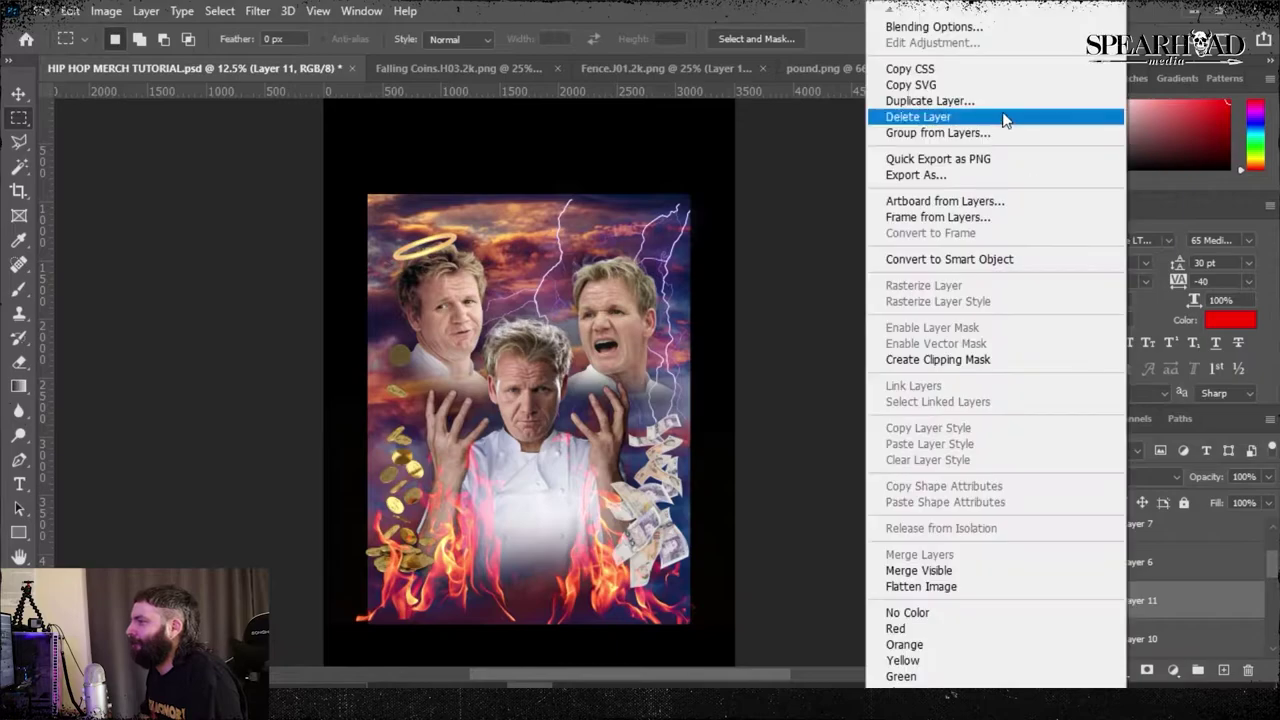
pyautogui.click(990, 101)
pyautogui.press('Return')
pyautogui.hotkey('ctrl', 't')
pyautogui.hotkey('ctrl', '+')
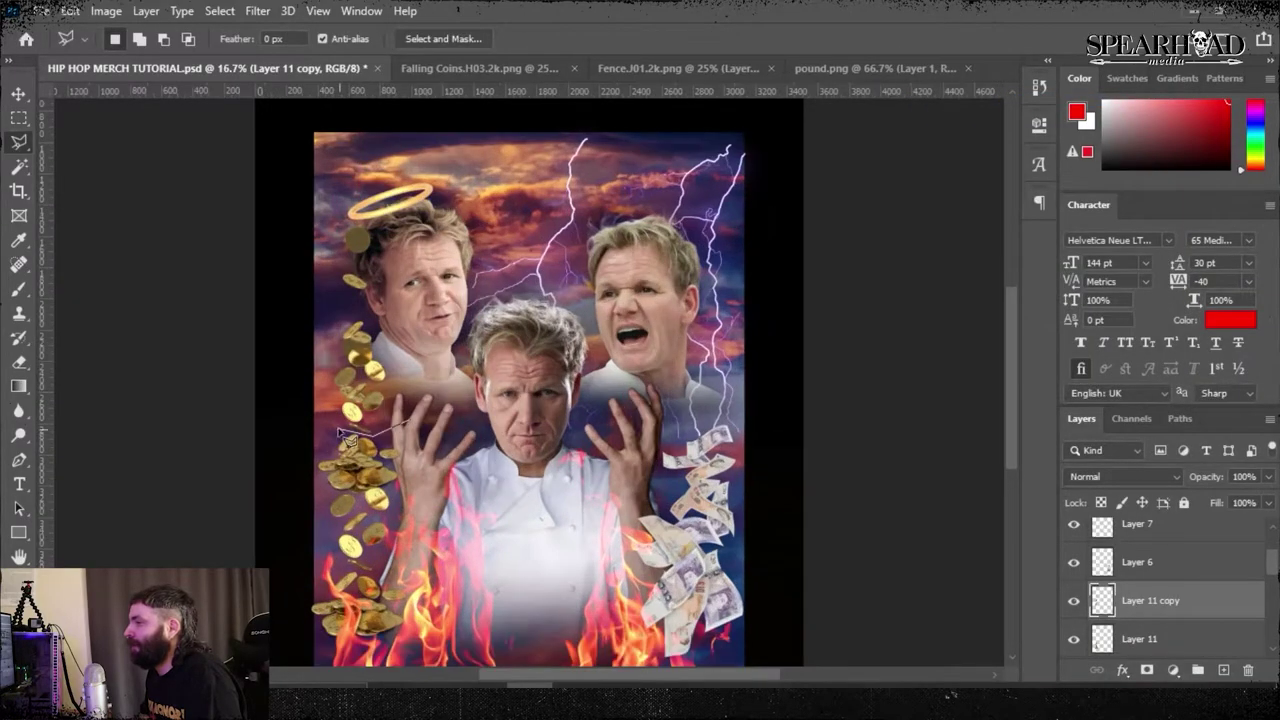
# - Trim the overlapping coins from the duplicate and move both coin layers higher in the layer stack
pyautogui.hotkey('ctrl', '-')
pyautogui.click(70, 10)
pyautogui.moveTo(280, 354)
pyautogui.click(379, 410)
pyautogui.keyDown('shift'); pyautogui.click(1163, 639); pyautogui.keyUp('shift')
pyautogui.moveTo(1163, 639); pyautogui.dragTo(1163, 577)
# - Close the coins image, copy the chain-link fence from its source, and paste it directly above the sky layer
pyautogui.click(534, 69)
pyautogui.click(520, 69)
pyautogui.press('m')
pyautogui.moveTo(272, 135); pyautogui.dragTo(780, 600)
pyautogui.click(180, 69)
pyautogui.scroll(-10, 1145, 595)
pyautogui.click(1150, 606)
pyautogui.hotkey('ctrl', 'v')
# - Stretch the fence vertically until it extends past the sky's upper and lower edges
pyautogui.hotkey('ctrl', 't')
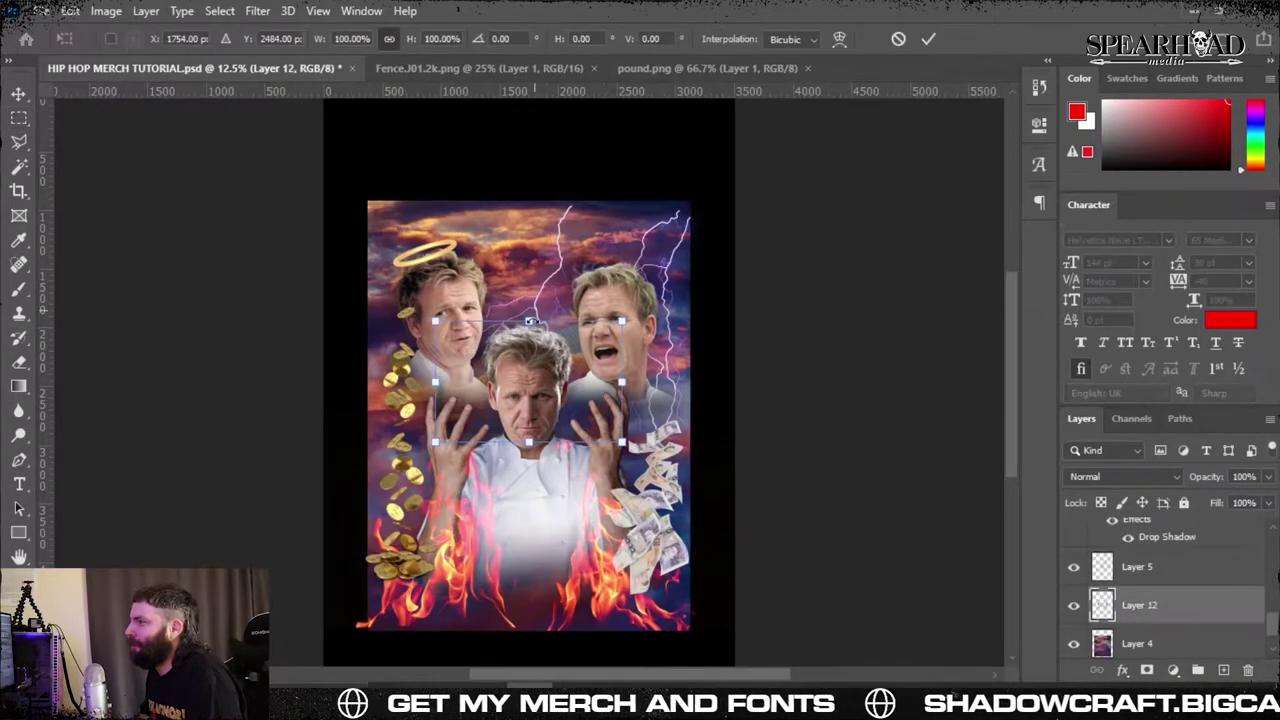
pyautogui.moveTo(530, 321); pyautogui.dragTo(530, 108)
pyautogui.moveTo(530, 442); pyautogui.dragTo(534, 646)
pyautogui.press('Return')
# - Select the area outside the sky layer and delete the fence parts that extend beyond it
pyautogui.keyDown('ctrl'); pyautogui.click(1102, 648); pyautogui.keyUp('ctrl')
pyautogui.rightClick(698, 121)
pyautogui.click(782, 147)
pyautogui.press('Delete')
pyautogui.hotkey('ctrl', 'z')
pyautogui.press('Delete')
pyautogui.hotkey('ctrl', 'd')
# - Duplicate the fence layer and delete the original fence layer
pyautogui.rightClick(1151, 608)
pyautogui.click(1010, 85)
pyautogui.press('Return')
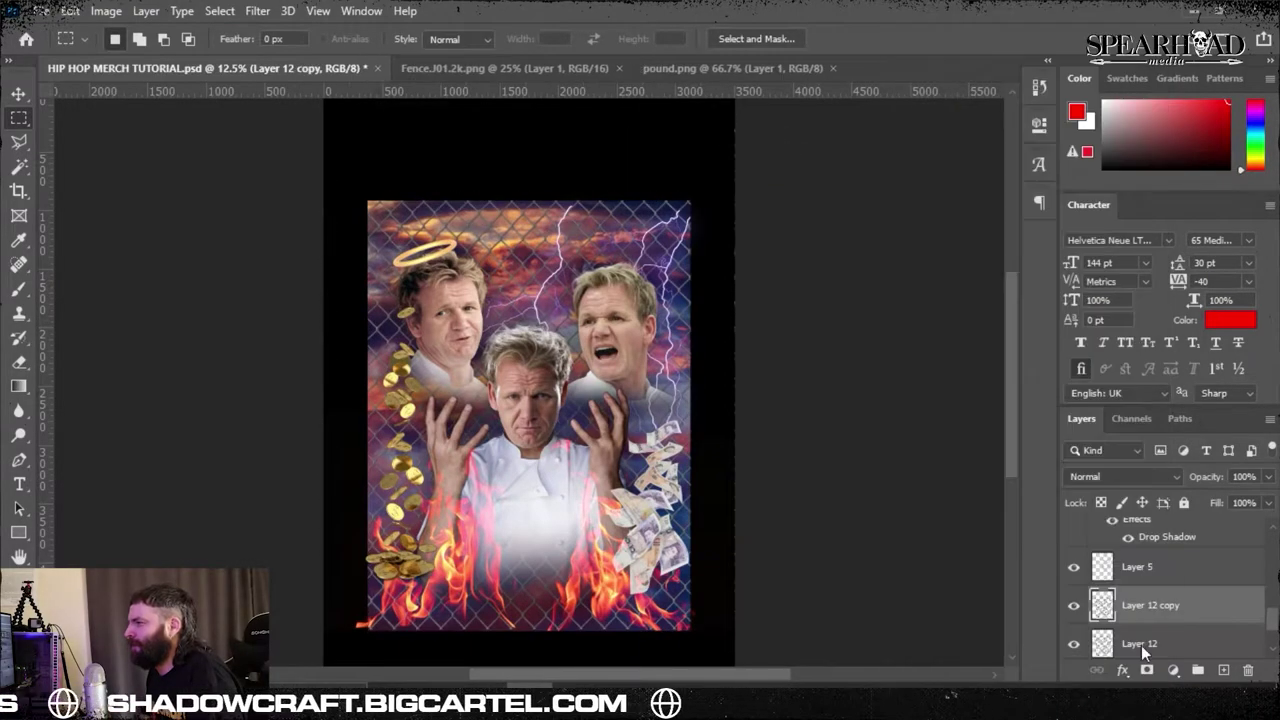
pyautogui.click(1139, 644)
pyautogui.click(106, 11)
pyautogui.click(19, 94)
pyautogui.press('Delete')
# - Darken the remaining fence layer with Brightness/Contrast
pyautogui.click(106, 11)
pyautogui.moveTo(134, 57)
pyautogui.click(354, 57)
pyautogui.moveTo(830, 243); pyautogui.dragTo(763, 245)
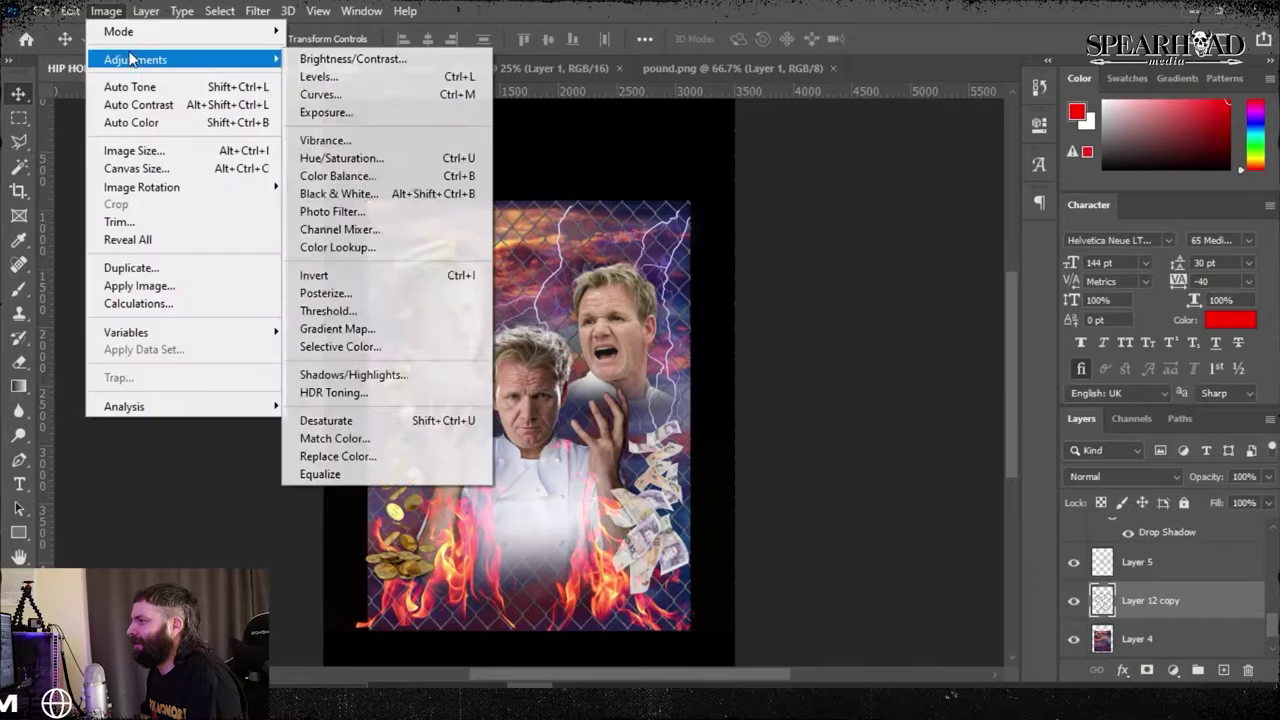
pyautogui.click(343, 54)
pyautogui.moveTo(830, 243)
pyautogui.mouseDown()
pyautogui.moveTo(790, 247)
pyautogui.moveTo(826, 235)
pyautogui.mouseUp()
pyautogui.press('Return')
pyautogui.press('v')
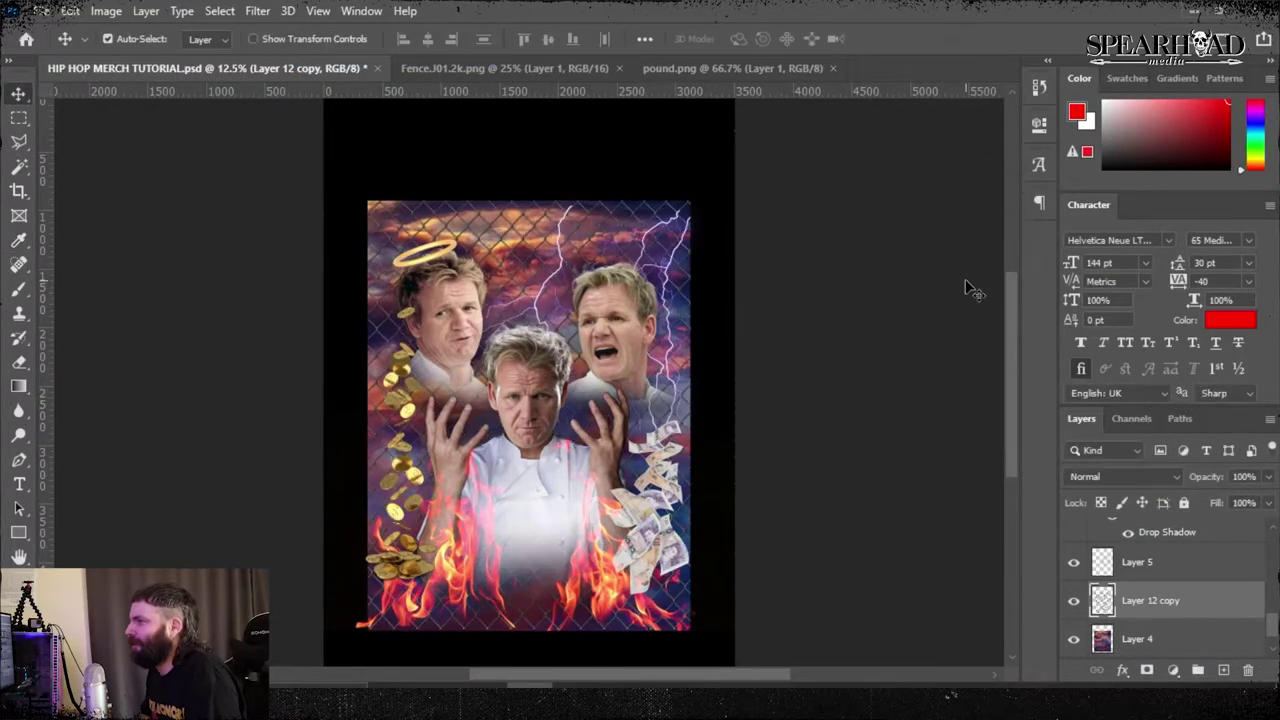
# - Add a centred white GORDON RAMSAY title in Boston Traffic Regular above the artwork and fit it to the design's width
pyautogui.hotkey('ctrl', '+')
pyautogui.hotkey('ctrl', '+')
pyautogui.hotkey('ctrl', '+')
pyautogui.click(30, 480)
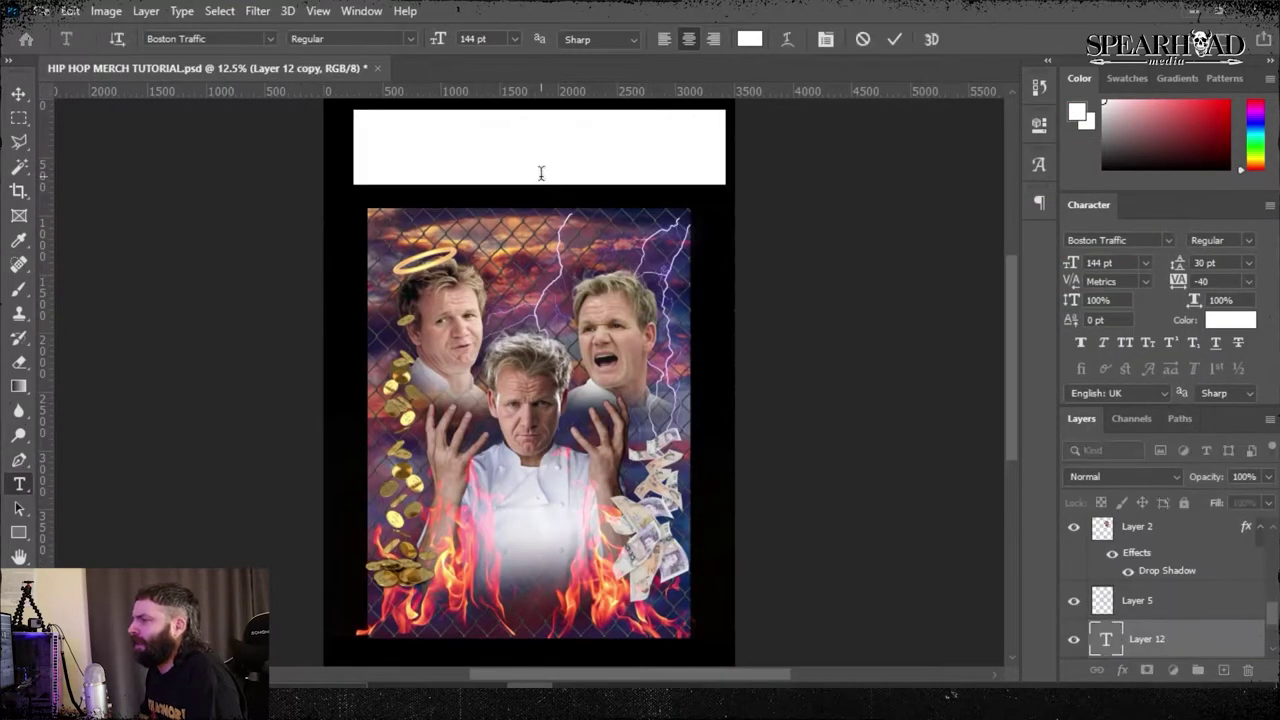
pyautogui.write('RAMSAY')
pyautogui.hotkey('ctrl', 'a')
pyautogui.click(19, 94)
pyautogui.hotkey('ctrl', 't')
pyautogui.moveTo(540, 183); pyautogui.dragTo(545, 193)
pyautogui.press('Return')
# - Duplicate the title, warp the copy's lower edge into an arch, and stretch the lettering taller over the sky's upper edge
pyautogui.hotkey('ctrl', 'j')
pyautogui.click(70, 10)
pyautogui.click(454, 99)
pyautogui.moveTo(558, 40); pyautogui.dragTo(537, 110)
pyautogui.moveTo(530, 250); pyautogui.dragTo(530, 248)
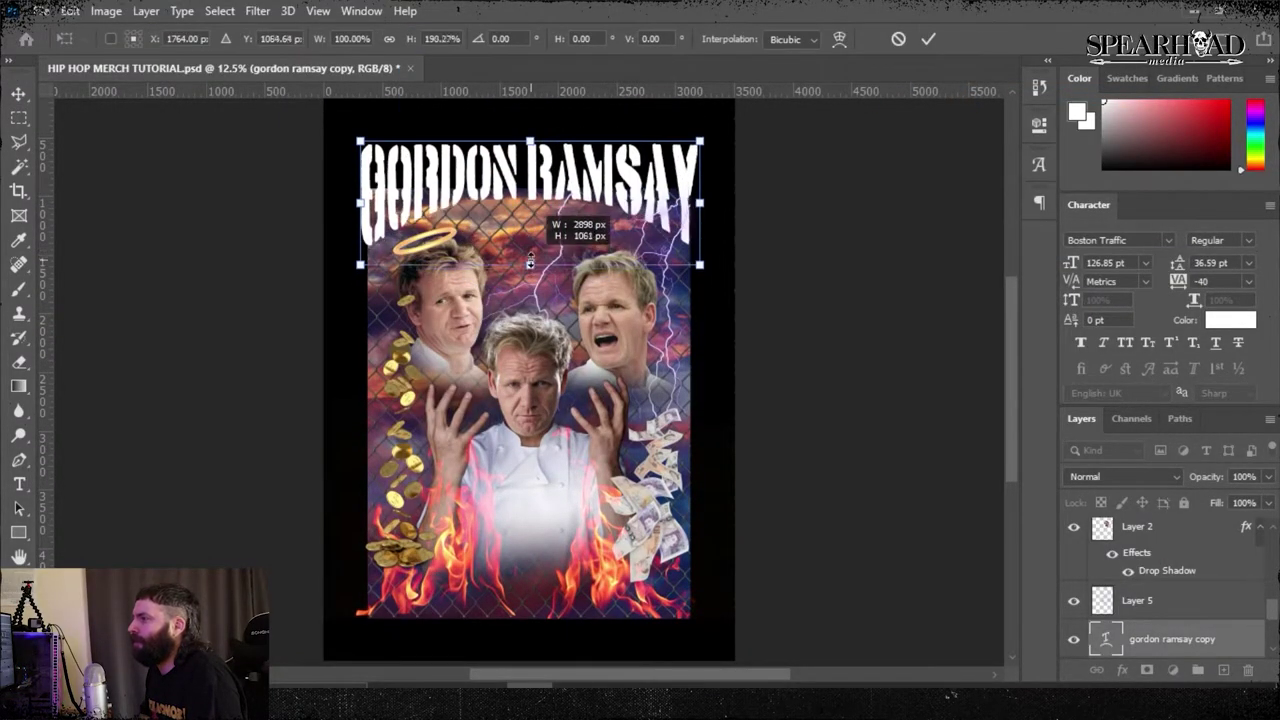
pyautogui.press('Return')
# - Rasterize the arched title copy
pyautogui.scroll(-3, 1073, 533)
pyautogui.rightClick(1156, 534)
pyautogui.click(1005, 307)
# - Try transforming the rasterized title by pulling its upper-left corner inward
pyautogui.click(70, 11)
pyautogui.moveTo(163, 439)
pyautogui.click(372, 227)
pyautogui.moveTo(364, 144); pyautogui.dragTo(381, 147)
pyautogui.press('Return')
pyautogui.hotkey('ctrl', 'z')
# - Warp the rasterized title with the Arc Lower preset and reduce its bend
pyautogui.click(70, 11)
pyautogui.click(372, 246)
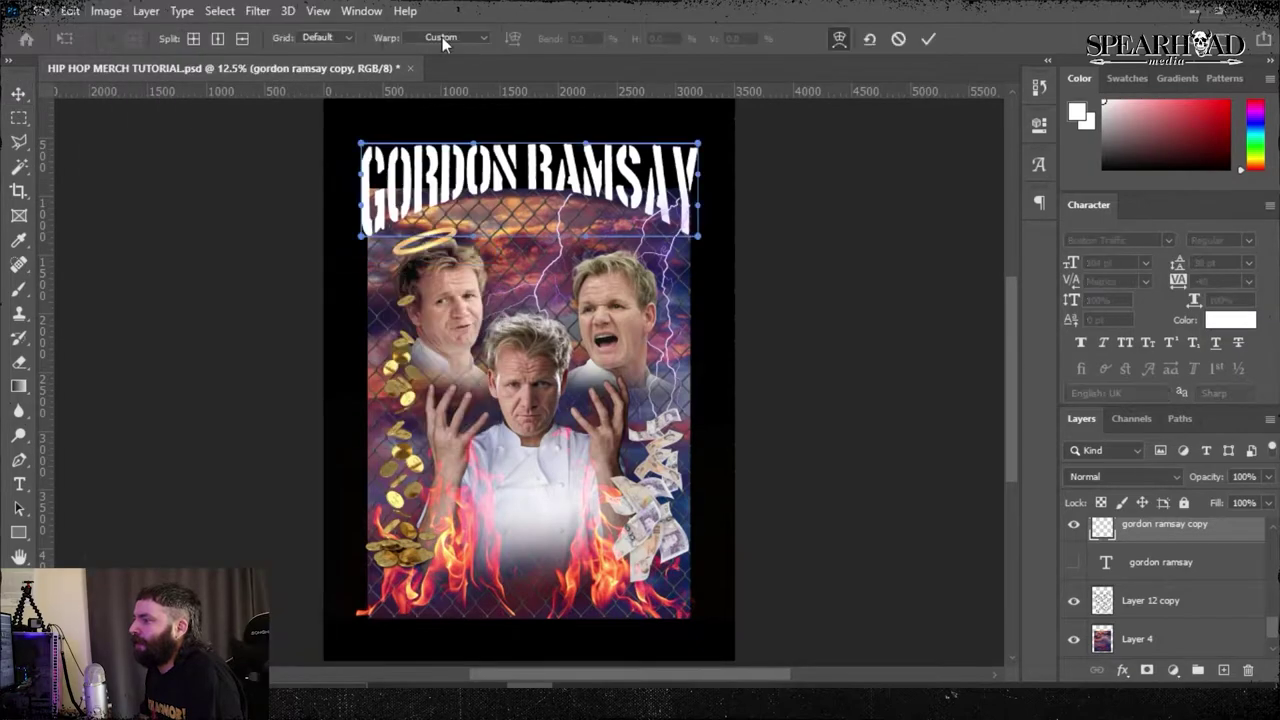
pyautogui.click(442, 38)
pyautogui.click(450, 92)
pyautogui.click(561, 34)
pyautogui.hotkey('shift', 'Down')
pyautogui.hotkey('shift', 'Down')
pyautogui.hotkey('shift', 'Down')
pyautogui.hotkey('shift', 'Down')
pyautogui.hotkey('shift', 'Down')
pyautogui.press('Down')
pyautogui.press('Down')
pyautogui.press('Down')
pyautogui.press('Down')
pyautogui.press('Down')
pyautogui.press('Return')
pyautogui.press('Return')
# - Stretch the GORDON RAMSAY title slightly taller from its lower edge
pyautogui.hotkey('ctrl', 't')
pyautogui.moveTo(530, 236); pyautogui.dragTo(530, 241)
pyautogui.press('Return')
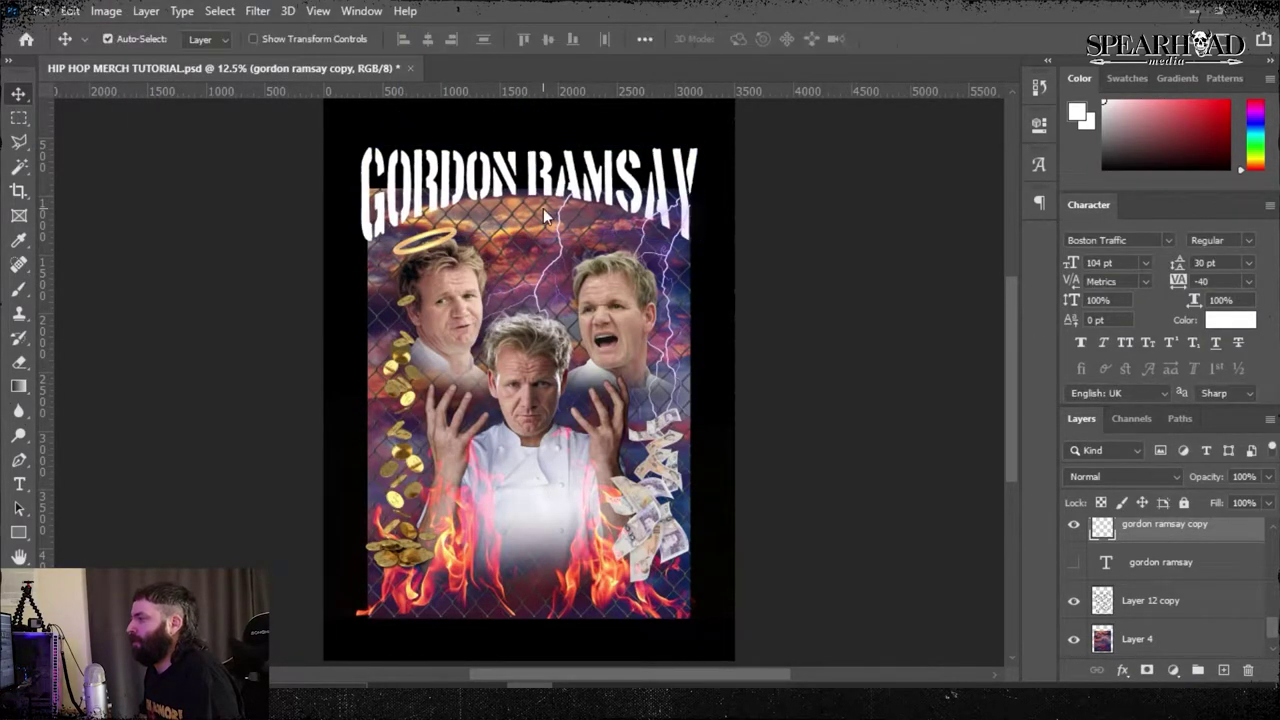
# - Add a white text line reading Kitchen Nightmares near the bottom of the artwork
pyautogui.scroll(-1, 543, 208)
pyautogui.press('t')
pyautogui.click(503, 580)
pyautogui.press('BackSpace')
pyautogui.write('Kitchen Nightmares')
pyautogui.moveTo(724, 568); pyautogui.dragTo(280, 568)
# - Set the Kitchen Nightmares text in Brush Script Regular at 94 pt and centre it over the artwork's lower edge
pyautogui.click(200, 39)
pyautogui.write('brush')
pyautogui.click(272, 95)
pyautogui.click(500, 41)
pyautogui.hotkey('shift', 'Down')
pyautogui.click(19, 94)
pyautogui.moveTo(526, 556); pyautogui.dragTo(554, 561)
# - Warp the Kitchen Nightmares text with the Rise preset and lower its bend
pyautogui.click(70, 11)
pyautogui.moveTo(130, 437)
pyautogui.click(350, 254)
pyautogui.click(449, 38)
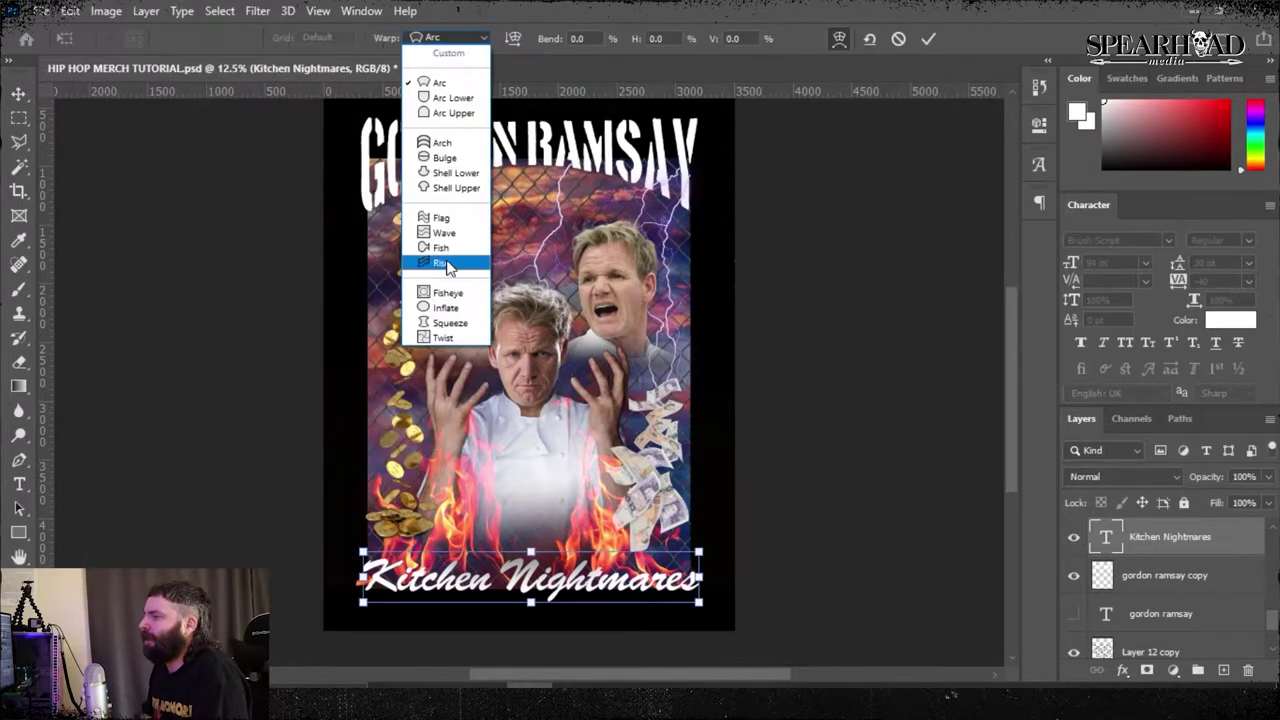
pyautogui.click(441, 263)
pyautogui.scroll(-14, 605, 37)
# - Narrow the Kitchen Nightmares text to about 96% width, rotate it about 3.4 degrees, and save the document
pyautogui.click(839, 39)
pyautogui.moveTo(716, 519); pyautogui.dragTo(722, 528)
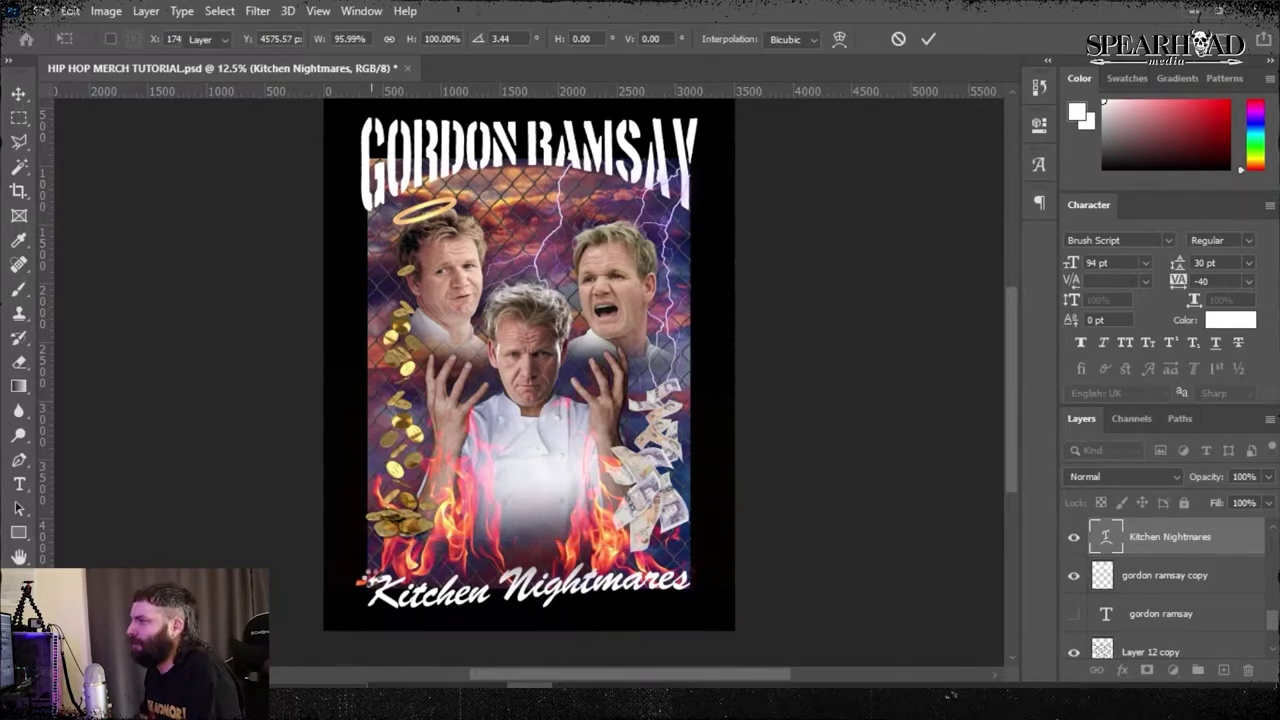
pyautogui.press('Return')
pyautogui.hotkey('ctrl', 's')
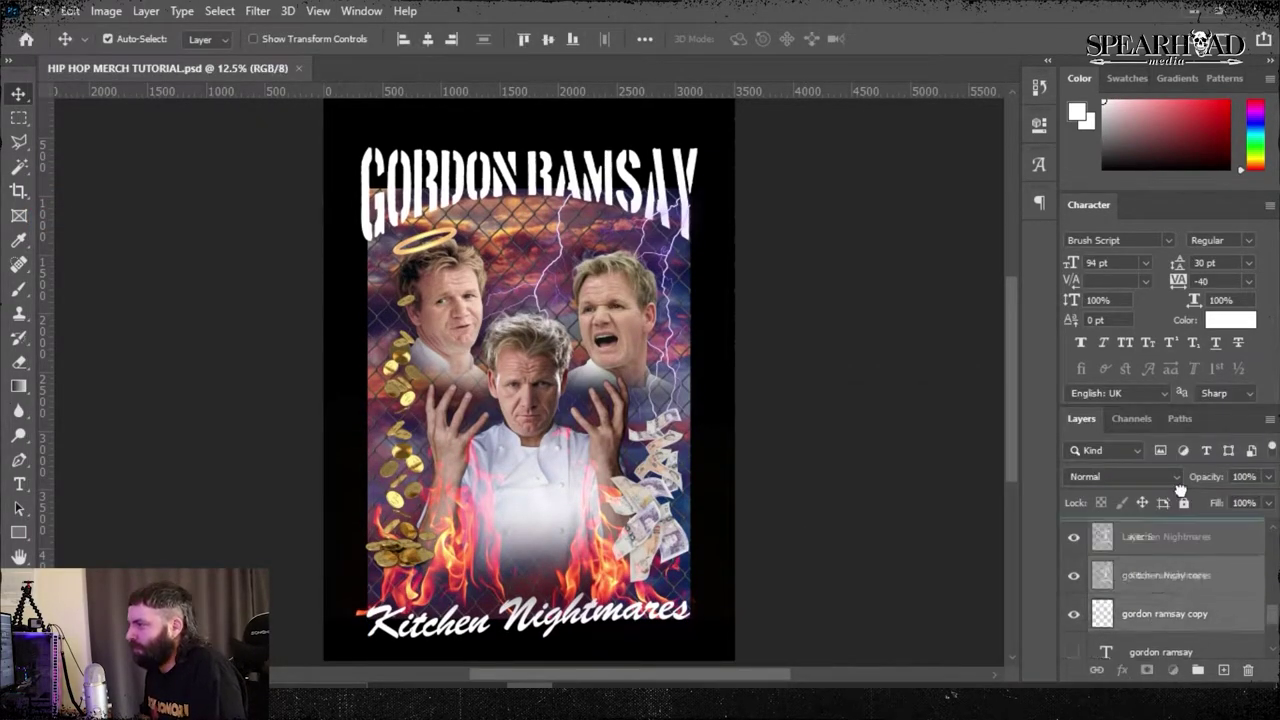
# - Add black drop shadows of 202 px size to the GORDON RAMSAY and Kitchen Nightmares text and increase their spread
pyautogui.click(146, 11)
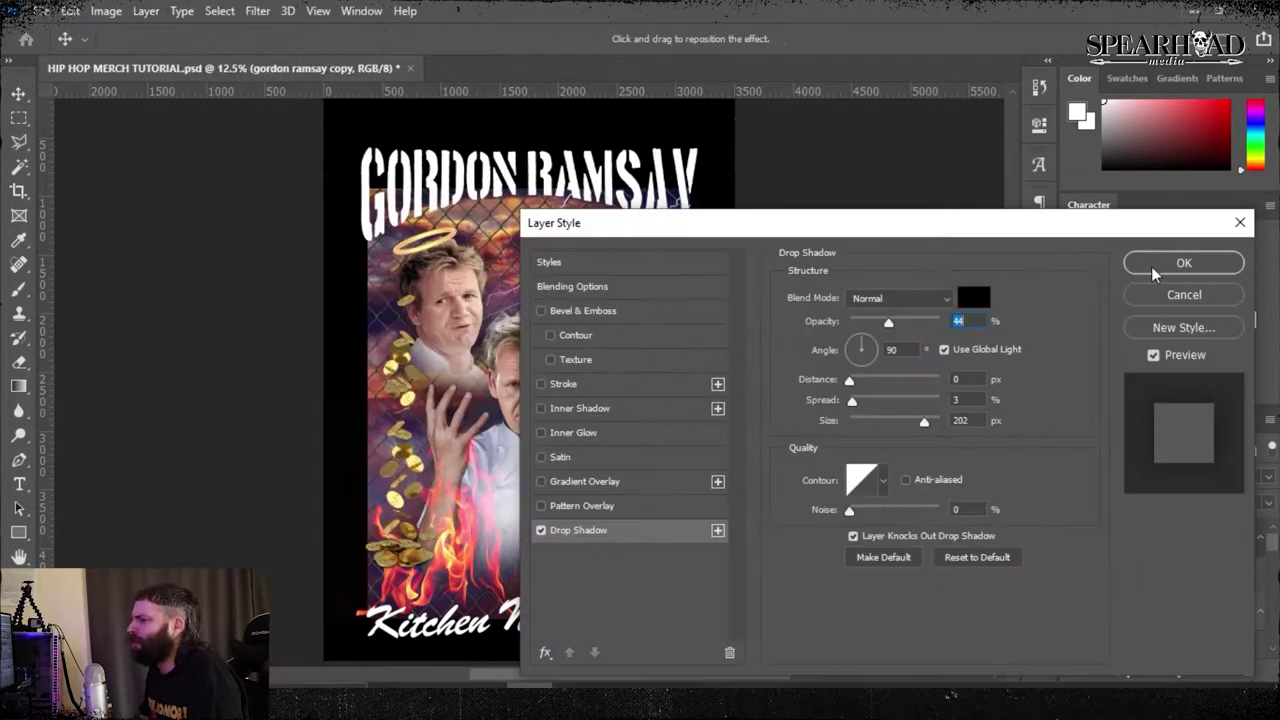
pyautogui.click(1155, 268)
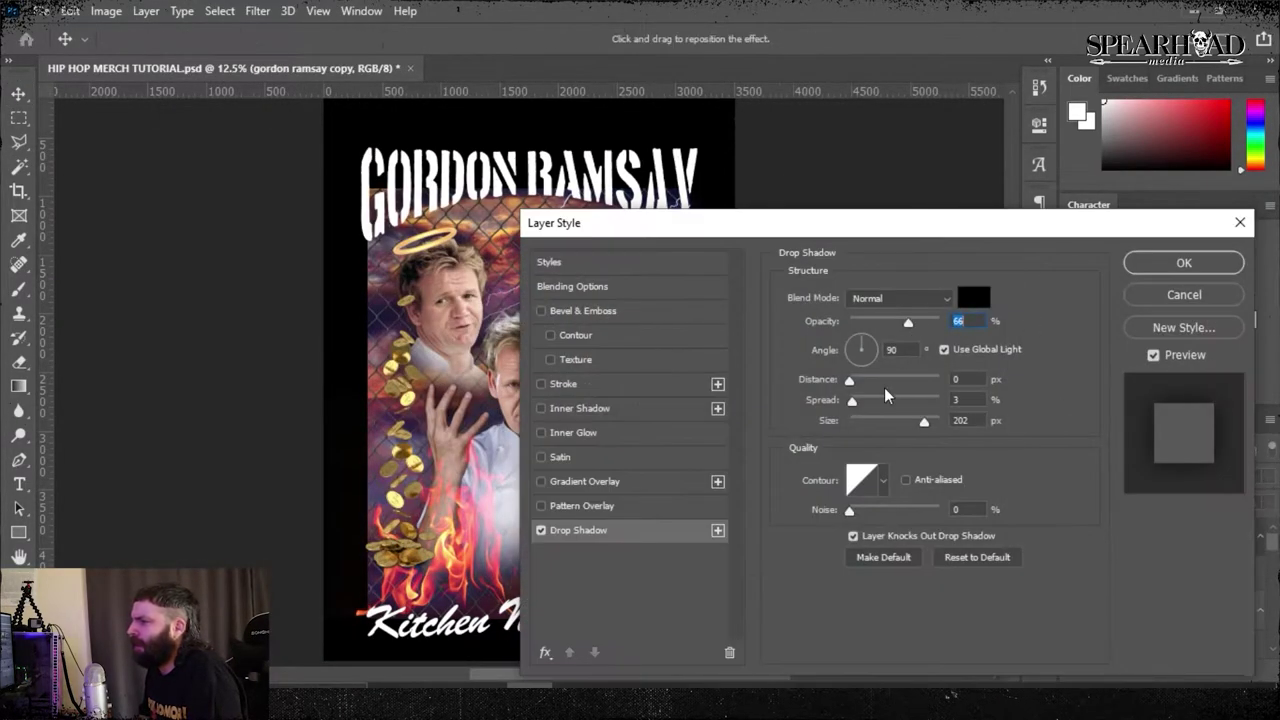
pyautogui.moveTo(852, 400); pyautogui.dragTo(906, 400)
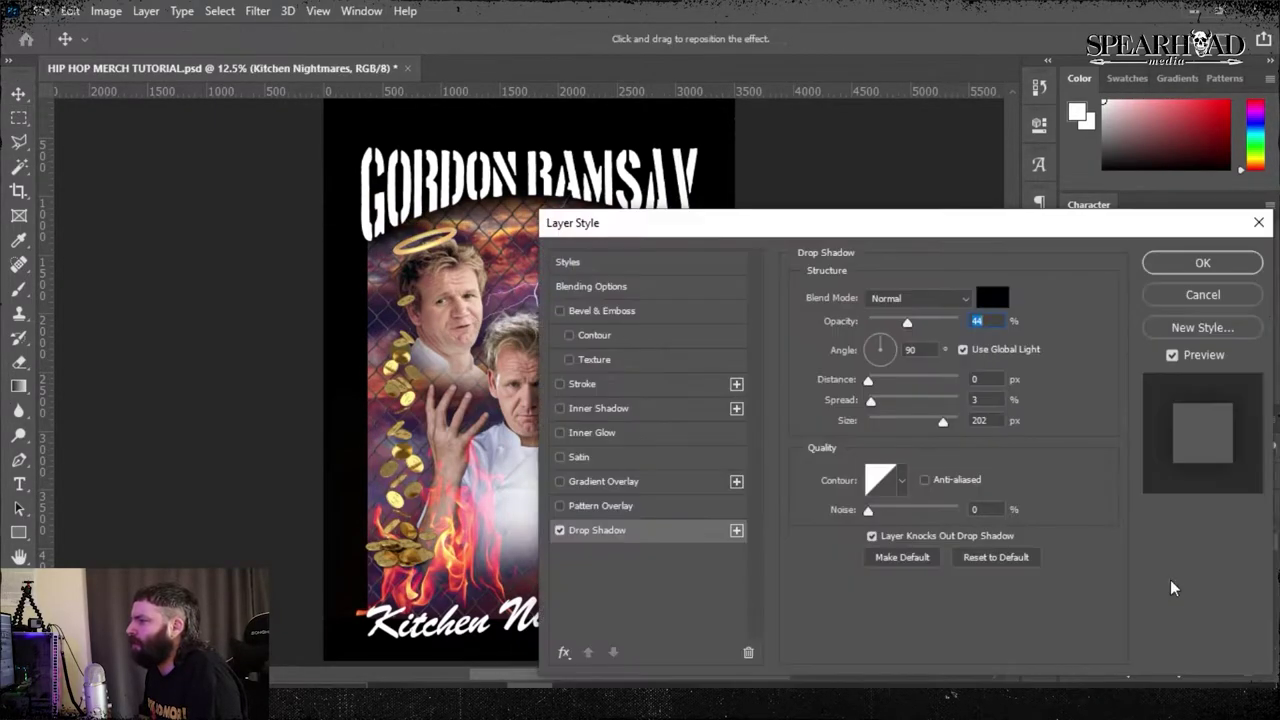
pyautogui.moveTo(897, 400); pyautogui.dragTo(903, 403)
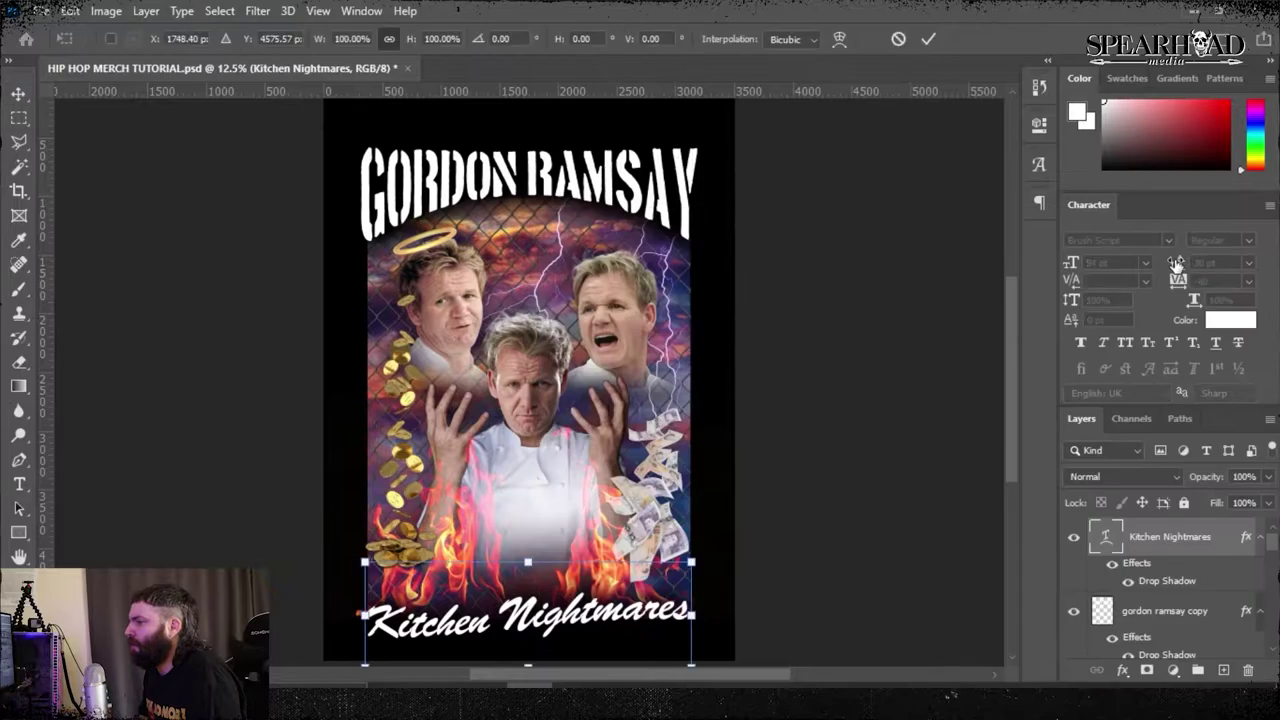
# - Scale the Kitchen Nightmares text down to about 83.83 pt and keep it centred over the artwork's lower edge
pyautogui.moveTo(529, 666); pyautogui.dragTo(533, 660)
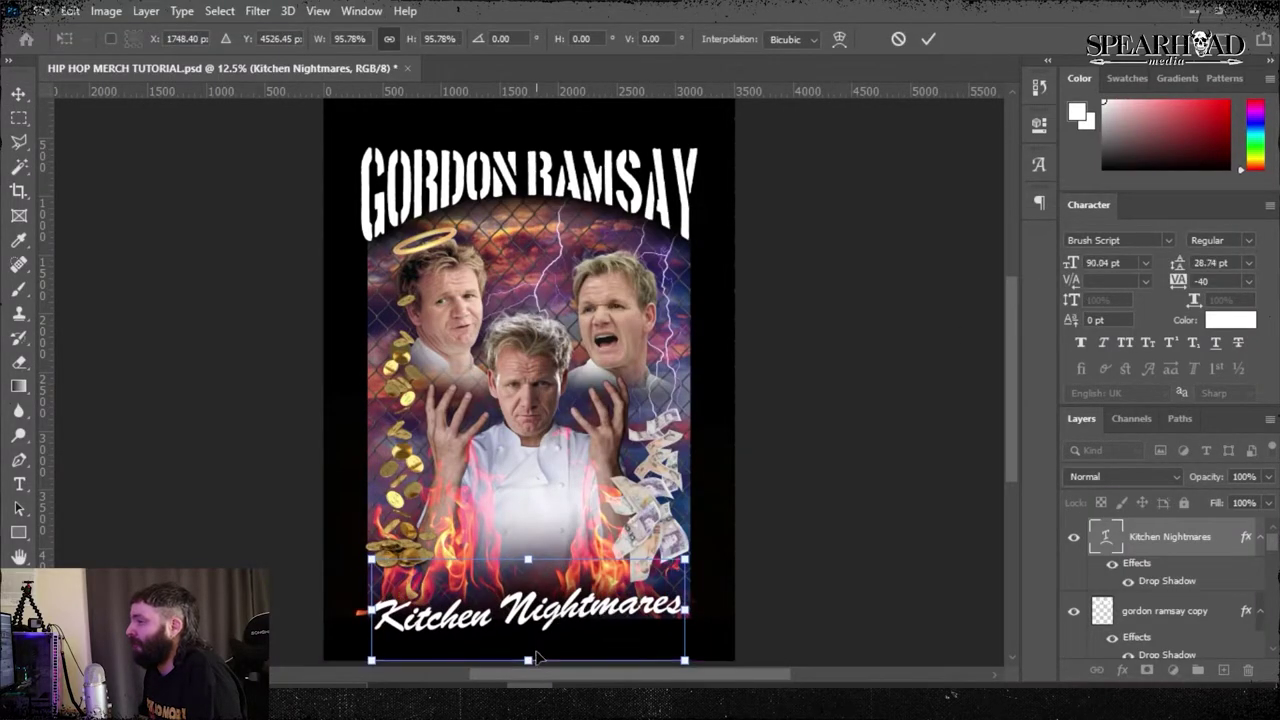
pyautogui.hotkey('ctrl', '+')
pyautogui.hotkey('ctrl', '+')
pyautogui.moveTo(1008, 399); pyautogui.dragTo(1008, 483)
pyautogui.moveTo(533, 419); pyautogui.dragTo(535, 432)
pyautogui.press('Return')
# - Adjust the bend of the Kitchen Nightmares text's warp and rotate the text slightly
pyautogui.click(70, 11)
pyautogui.moveTo(134, 435)
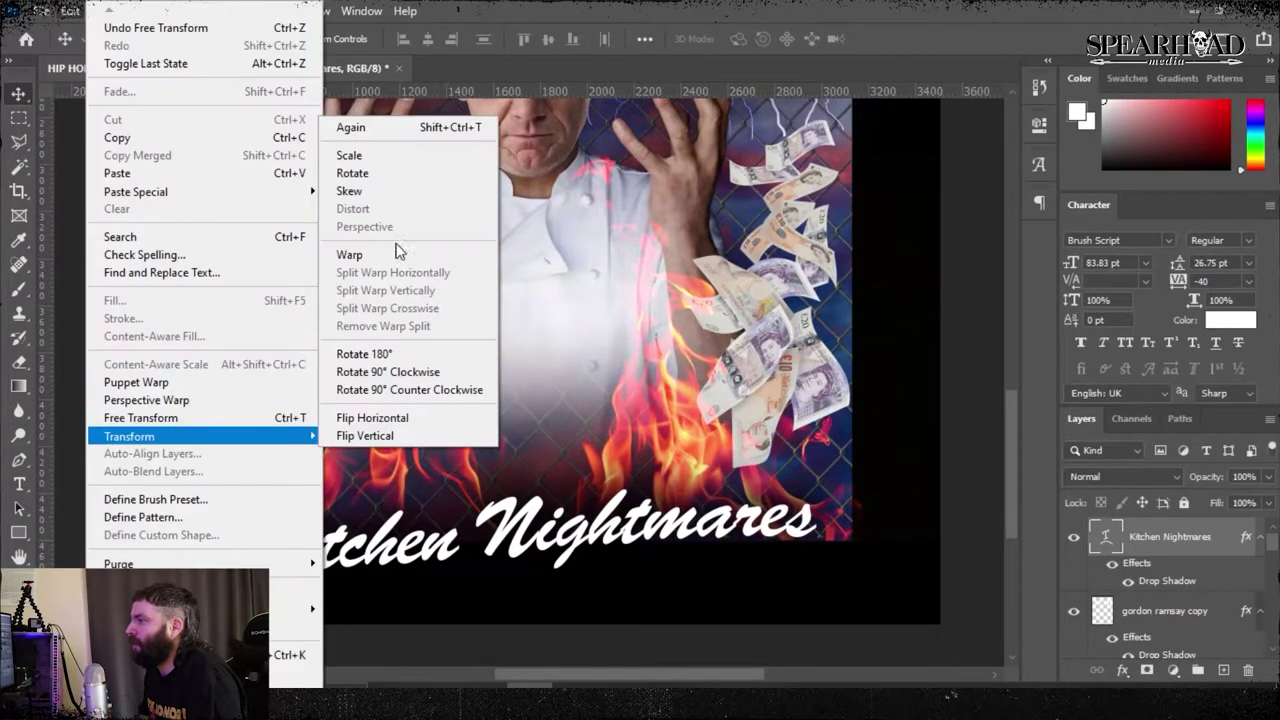
pyautogui.click(397, 253)
pyautogui.moveTo(555, 43); pyautogui.dragTo(563, 42)
pyautogui.press('Return')
pyautogui.hotkey('ctrl', 't')
pyautogui.moveTo(872, 385); pyautogui.dragTo(882, 430)
pyautogui.press('Return')
# - Fine-tune the Kitchen Nightmares text's placement and compare the changes by undoing and redoing them
pyautogui.hotkey('ctrl', '-')
pyautogui.hotkey('ctrl', '-')
pyautogui.hotkey('ctrl', '0')
pyautogui.hotkey('ctrl', 'z')
pyautogui.hotkey('ctrl', 't')
pyautogui.moveTo(634, 592); pyautogui.dragTo(634, 563)
pyautogui.press('Return')
pyautogui.hotkey('ctrl', 'z')
pyautogui.hotkey('ctrl', 'shift', 'z')
pyautogui.hotkey('ctrl', 'shift', 'z')
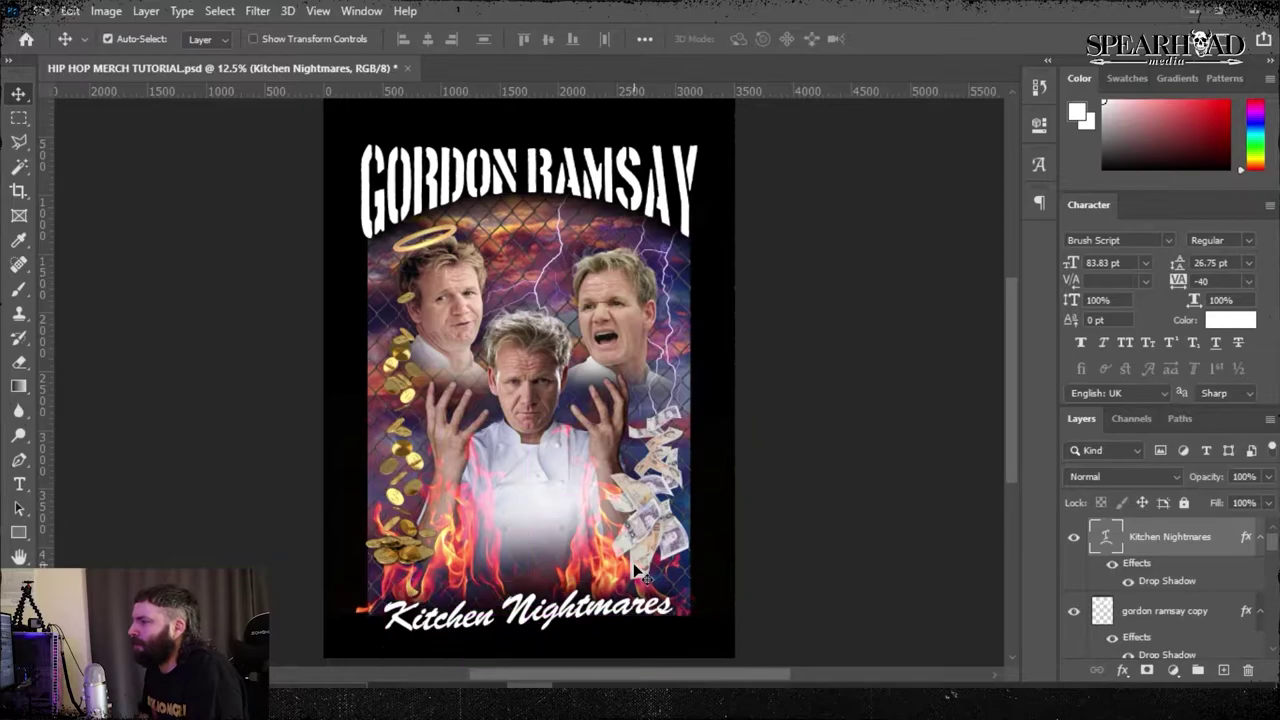
pyautogui.click(634, 571)
# - Open the crystal texture, gold glitter, kitchen knife and burger images, and select the GORDON RAMSAY title's layer in the merch design
pyautogui.click(41, 11)
pyautogui.click(62, 48)
pyautogui.moveTo(1222, 224); pyautogui.dragTo(1226, 298)
pyautogui.keyDown('ctrl'); pyautogui.click(950, 342); pyautogui.keyUp('ctrl')
pyautogui.keyDown('ctrl'); pyautogui.click(1052, 342); pyautogui.keyUp('ctrl')
pyautogui.keyDown('ctrl'); pyautogui.click(1153, 342); pyautogui.keyUp('ctrl')
pyautogui.keyDown('ctrl'); pyautogui.click(1051, 232); pyautogui.keyUp('ctrl')
pyautogui.scroll(3, 1051, 234)
pyautogui.keyDown('ctrl'); pyautogui.click(540, 208); pyautogui.keyUp('ctrl')
pyautogui.click(1079, 538)
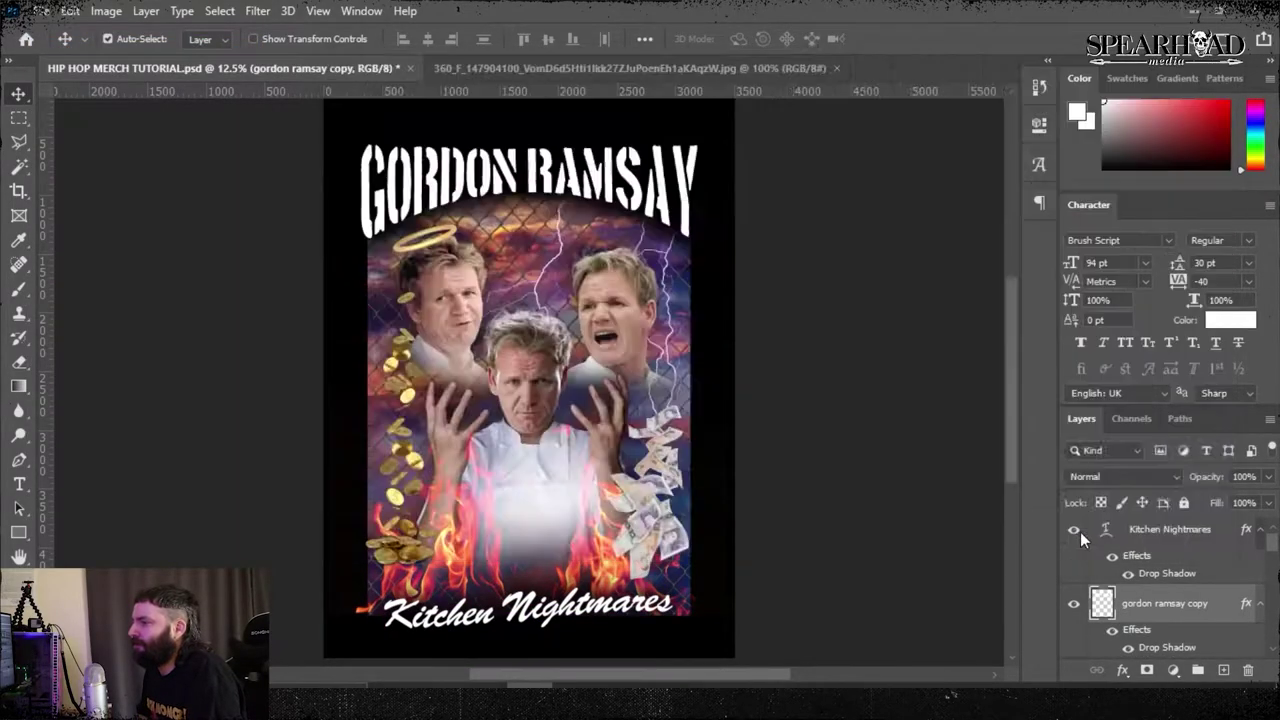
# - Copy the stacked burger into the merch design and scale it to sit over the central chef's jacket
pyautogui.click(225, 68)
pyautogui.click(830, 68)
pyautogui.moveTo(272, 126); pyautogui.dragTo(888, 642)
pyautogui.click(225, 68)
pyautogui.hotkey('ctrl', 'v')
pyautogui.hotkey('ctrl', 't')
pyautogui.moveTo(556, 470); pyautogui.dragTo(560, 566)
pyautogui.press('Return')
# - Add a drop shadow to the burger and adjust its opacity and spread settings
pyautogui.click(150, 10)
pyautogui.click(430, 382)
pyautogui.moveTo(903, 323); pyautogui.dragTo(917, 323)
pyautogui.moveTo(760, 222); pyautogui.dragTo(911, 448)
pyautogui.moveTo(1109, 646); pyautogui.dragTo(1051, 646)
pyautogui.moveTo(911, 448); pyautogui.dragTo(828, 408)
pyautogui.moveTo(951, 587); pyautogui.dragTo(963, 587)
pyautogui.click(1265, 448)
# - Adjust the burger's placement and touch up its base using the Eraser with a 1200 px brush
pyautogui.hotkey('ctrl', 't')
pyautogui.press('Return')
pyautogui.click(19, 362)
pyautogui.click(135, 40)
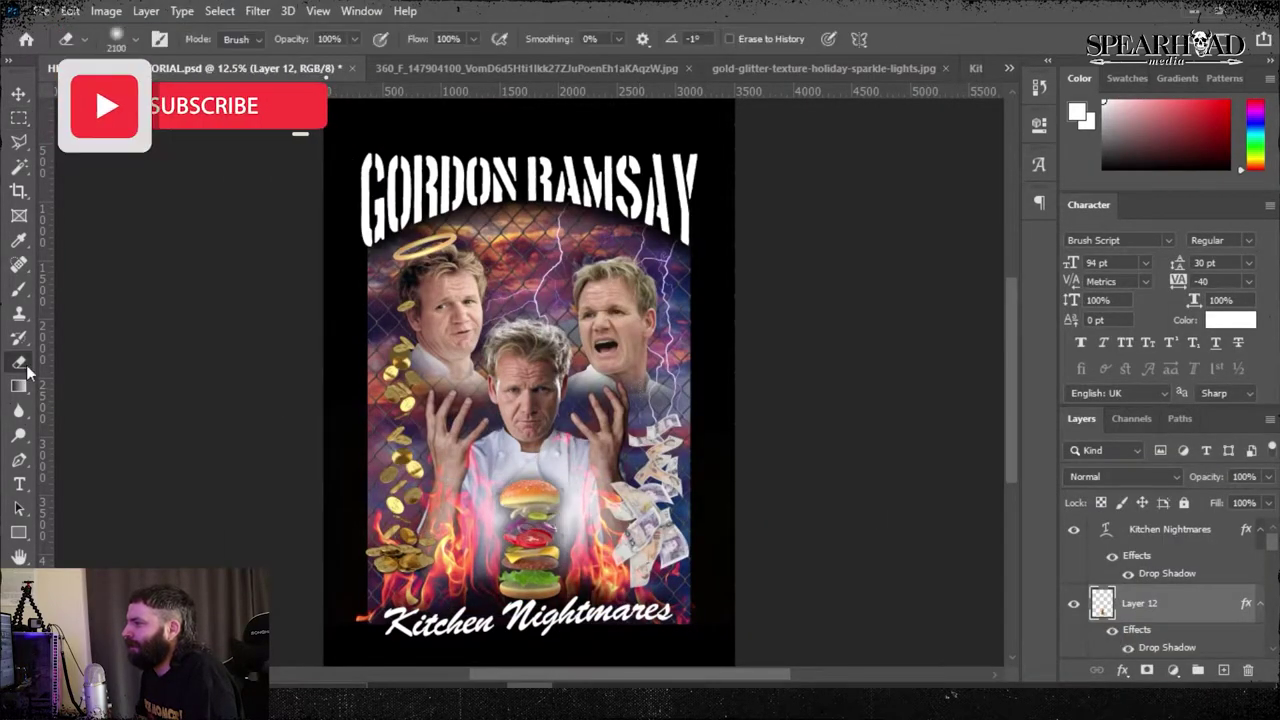
pyautogui.click(547, 585)
# - Refine the burger's position above the Kitchen Nightmares text and enlarge its drop shadow
pyautogui.scroll(-3, 547, 585)
pyautogui.hotkey('ctrl', 't')
pyautogui.press('Return')
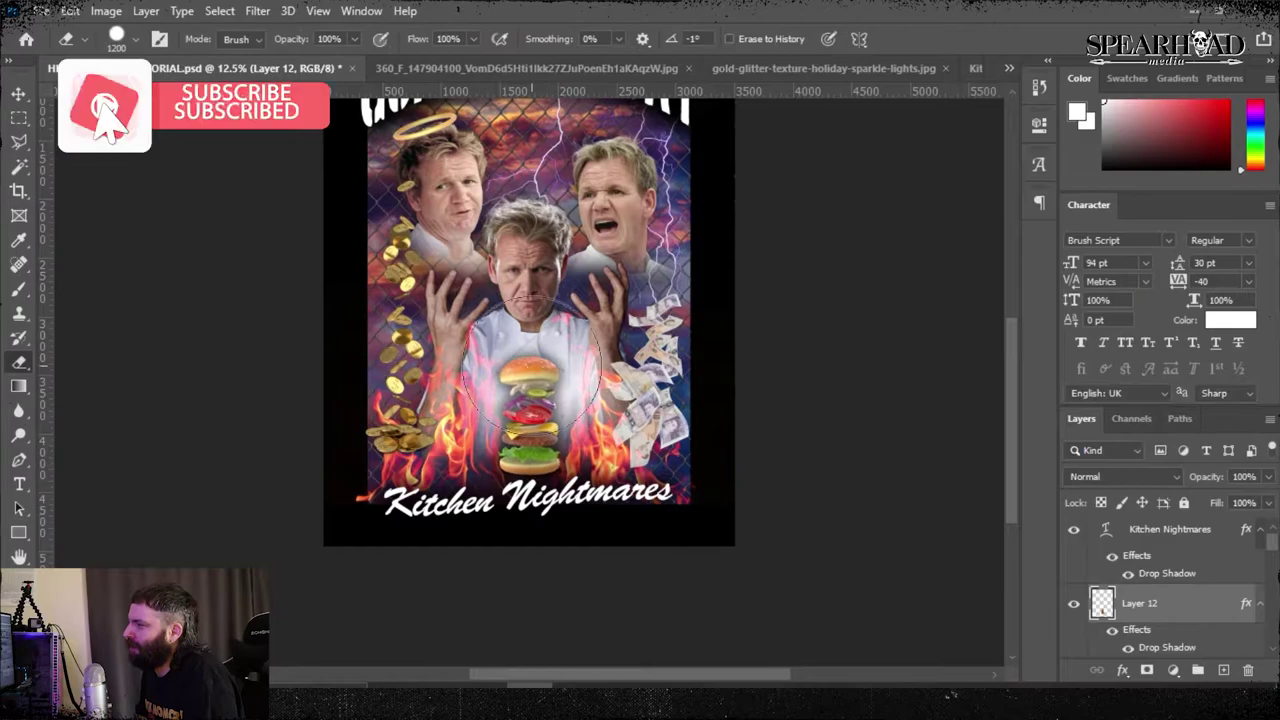
pyautogui.doubleClick(1167, 647)
pyautogui.moveTo(918, 422); pyautogui.dragTo(972, 416)
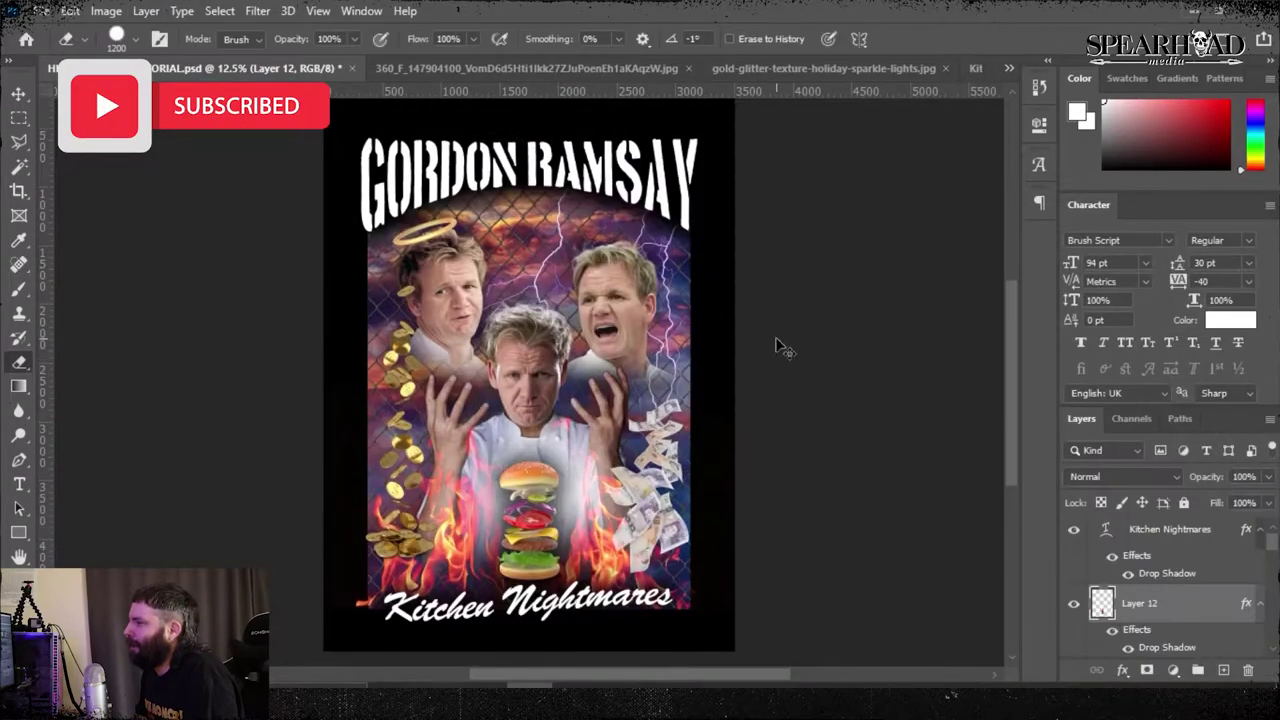
# - Raise the burger's saturation and adjust its tones with Levels
pyautogui.hotkey('ctrl', 'u')
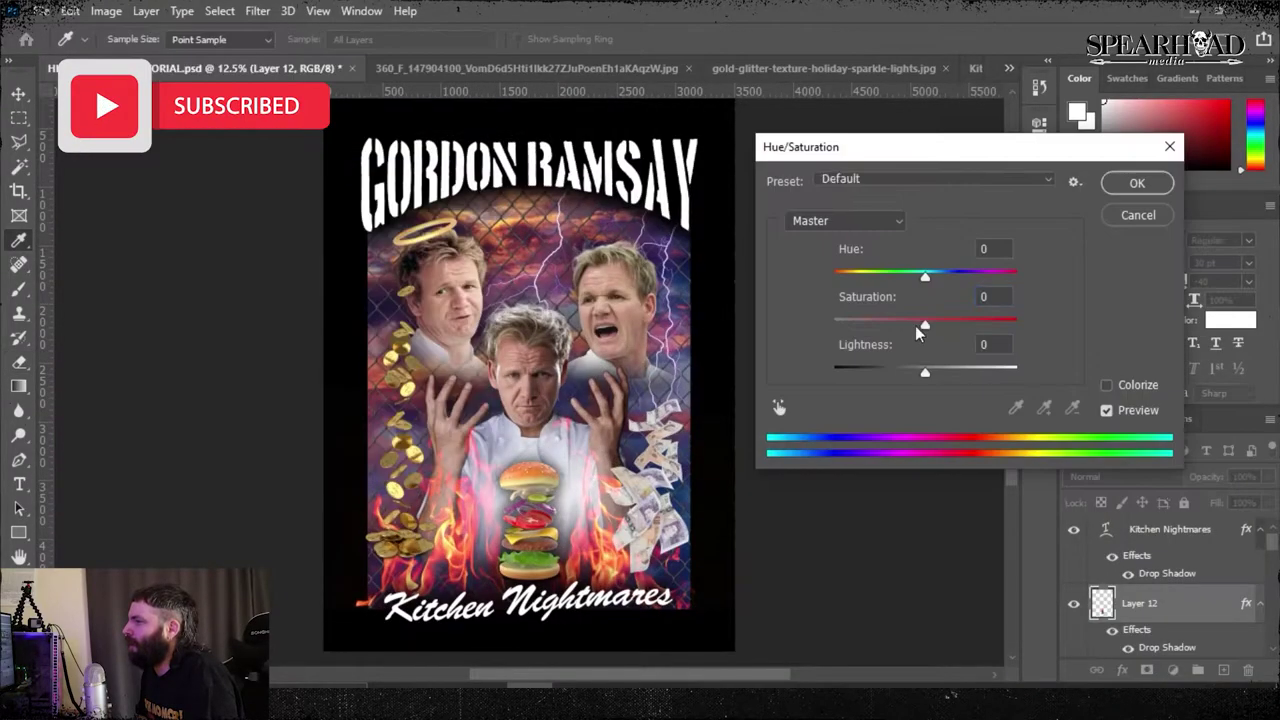
pyautogui.moveTo(923, 334); pyautogui.dragTo(943, 334)
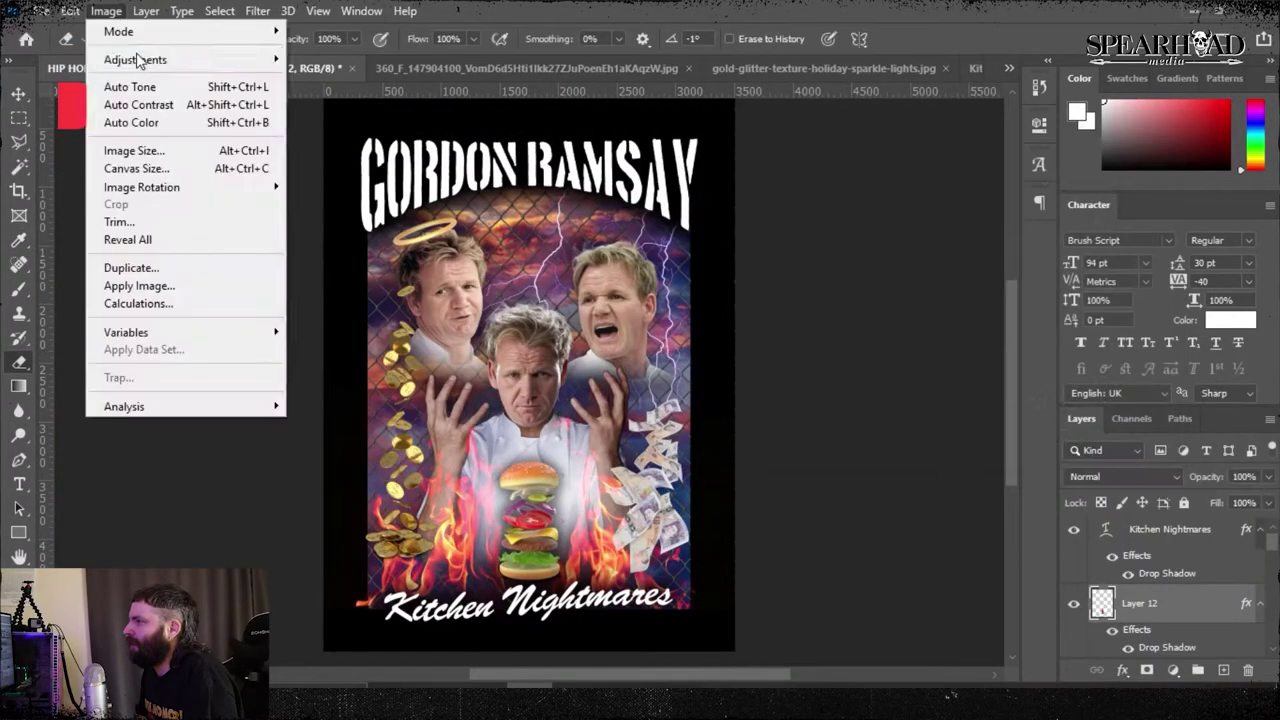
pyautogui.moveTo(140, 60)
pyautogui.click(312, 78)
pyautogui.moveTo(957, 514); pyautogui.dragTo(971, 514)
pyautogui.click(1146, 343)
# - Lower the burger's saturation slightly with Hue/Saturation
pyautogui.click(106, 11)
pyautogui.click(330, 160)
pyautogui.moveTo(922, 321); pyautogui.dragTo(915, 322)
pyautogui.click(1137, 183)
# - Try placing the first kitchen knife, scaled to about 83%, between the two upper chefs
pyautogui.click(975, 68)
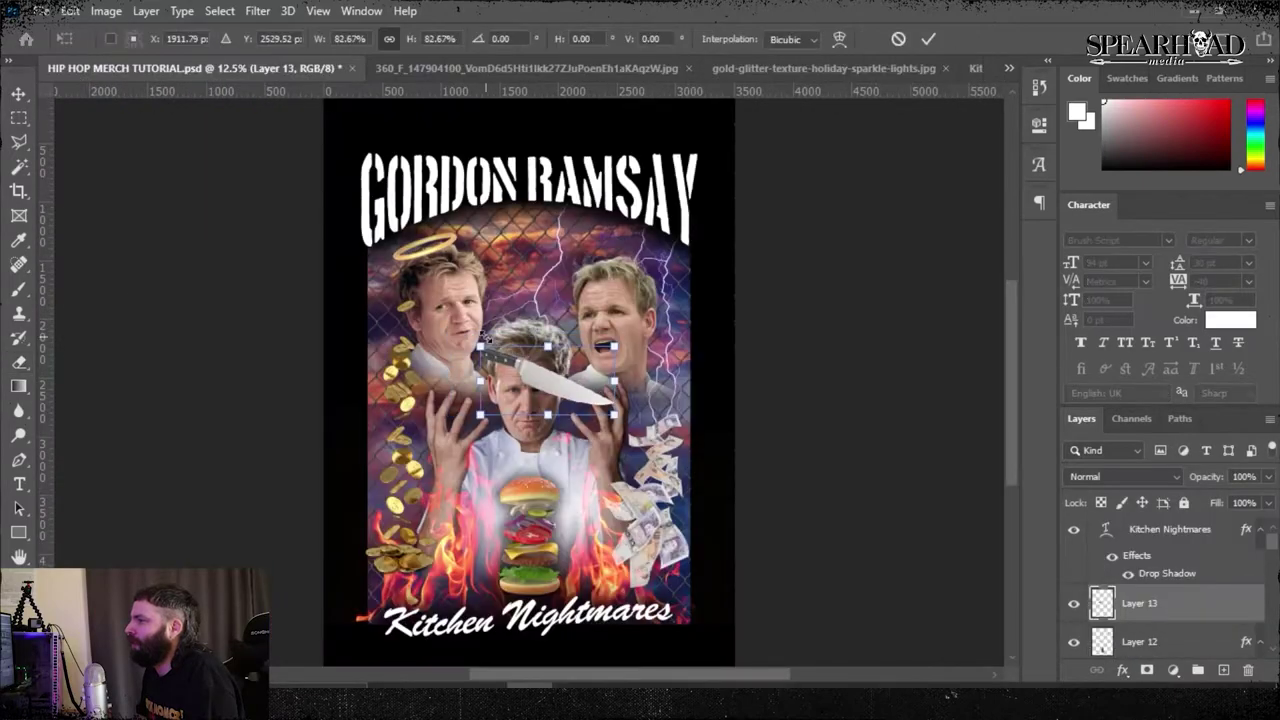
pyautogui.moveTo(560, 410); pyautogui.dragTo(573, 311)
pyautogui.press('Return')
# - Try sending the knife's layer behind the chefs and rotating the knife 14 degrees
pyautogui.hotkey('ctrl', '[')
pyautogui.hotkey('ctrl', '[')
pyautogui.hotkey('ctrl', '[')
pyautogui.hotkey('ctrl', '[')
pyautogui.hotkey('ctrl', '[')
pyautogui.hotkey('ctrl', '[')
pyautogui.hotkey('ctrl', '[')
pyautogui.hotkey('ctrl', '[')
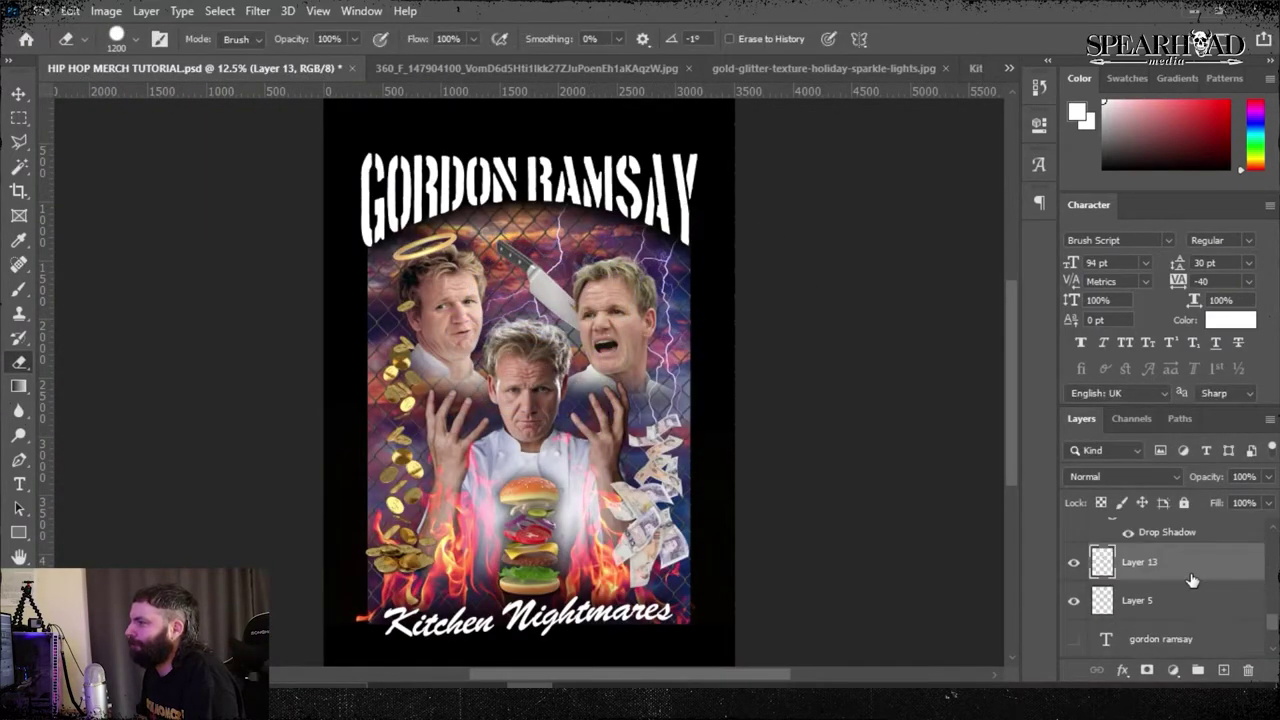
pyautogui.hotkey('ctrl', 't')
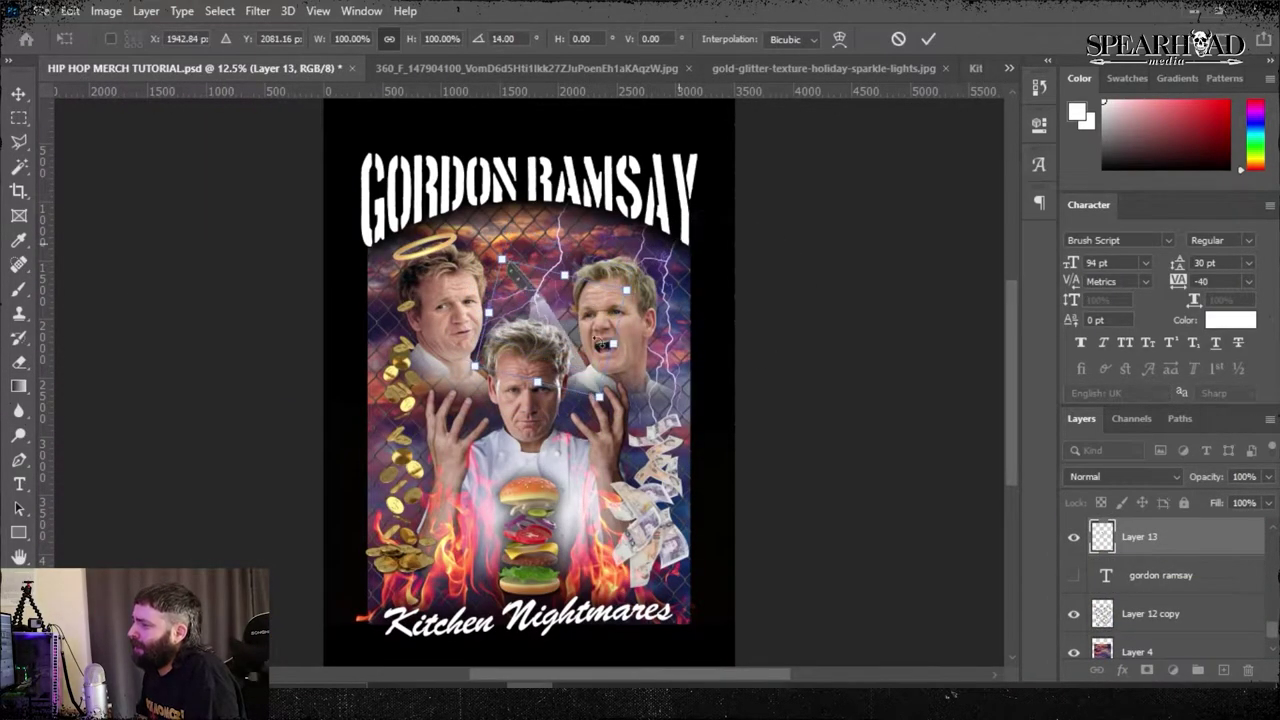
pyautogui.press('Return')
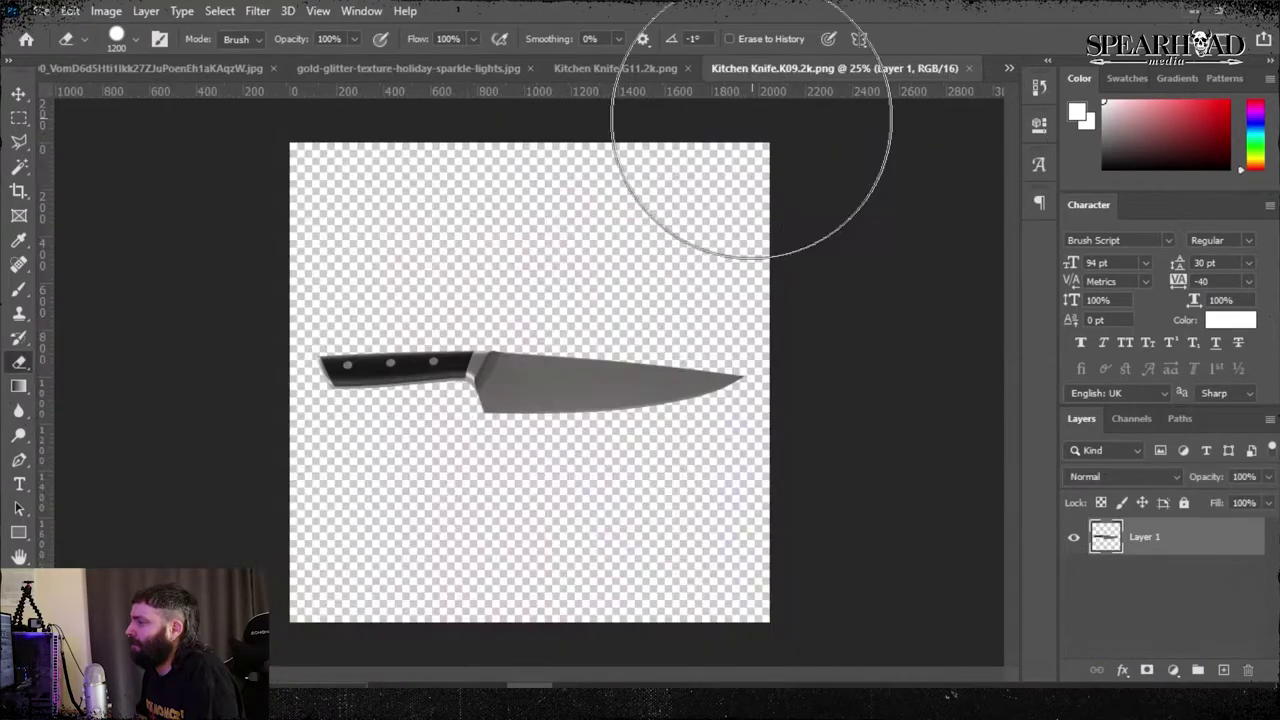
# - Copy the knife from the Kitchen Knife.K09.2k.png image and paste it into the merch design
pyautogui.press('m')
pyautogui.moveTo(290, 245); pyautogui.dragTo(707, 510)
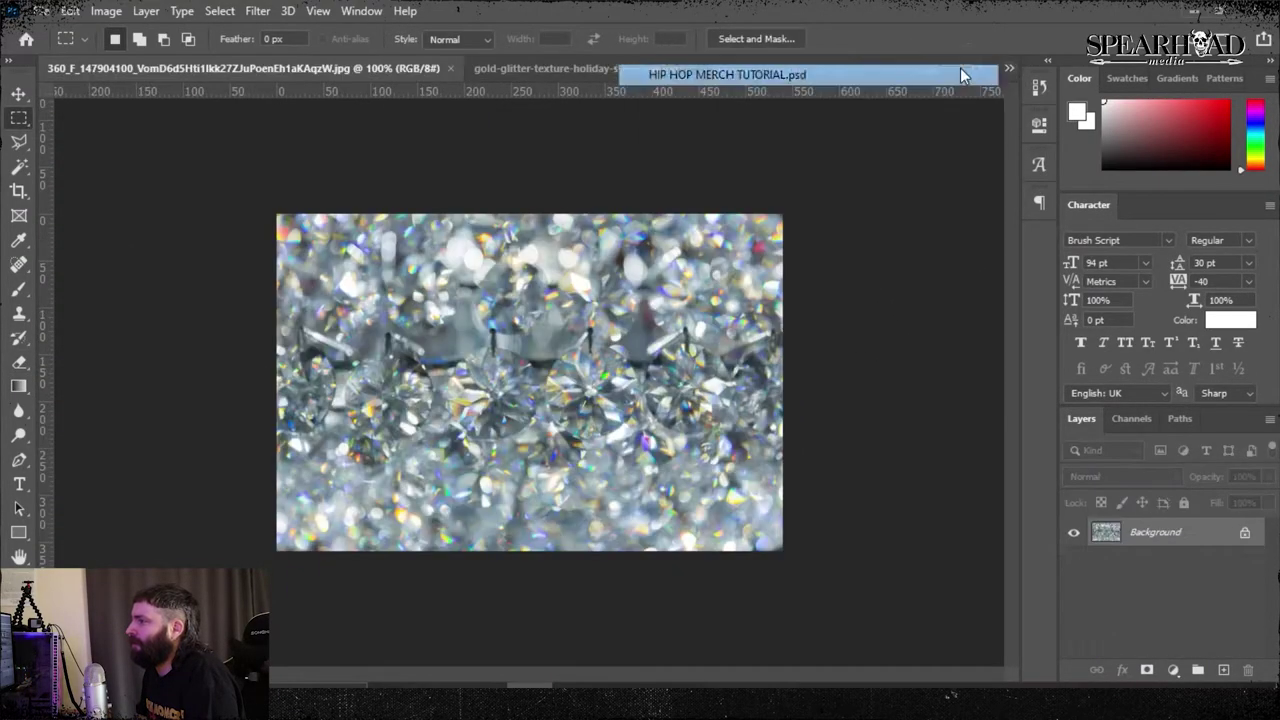
pyautogui.click(960, 67)
pyautogui.hotkey('ctrl', 'v')
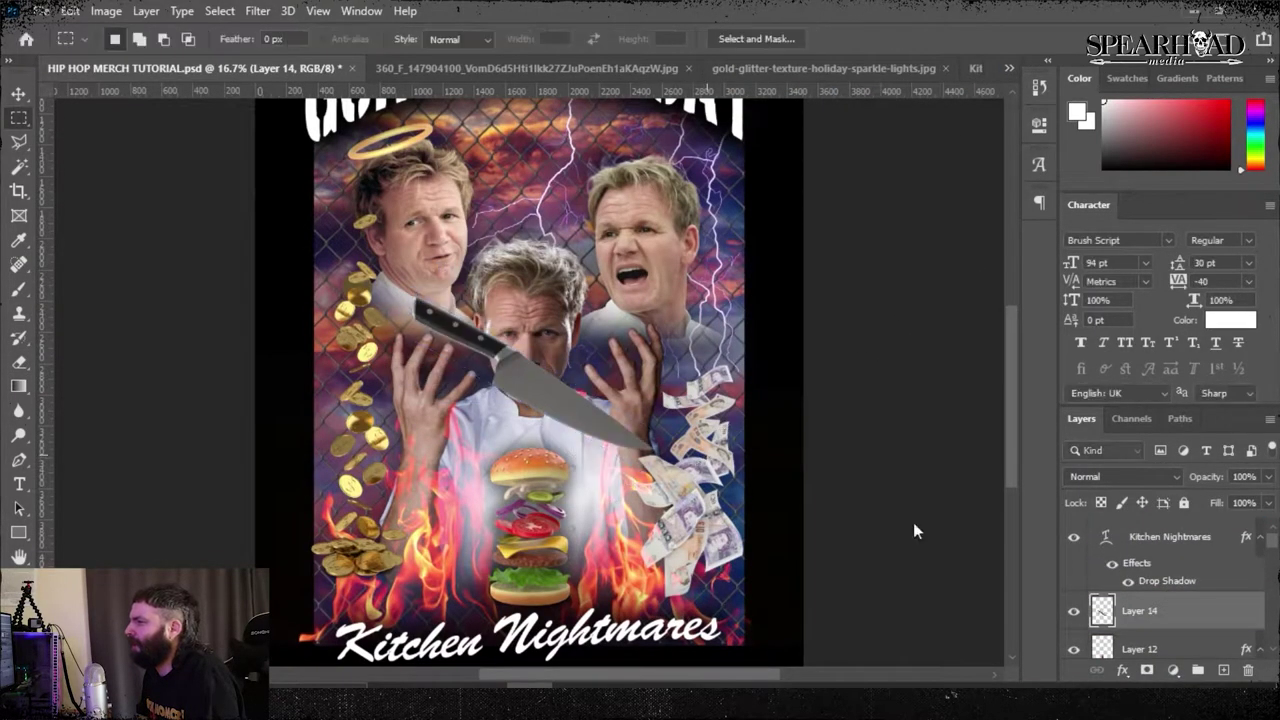
# - Resize the angled knife and move it down over the central chef's jacket, behind the burger
pyautogui.click(70, 11)
pyautogui.click(375, 655)
pyautogui.hotkey('ctrl', 't')
pyautogui.press('Return')
pyautogui.moveTo(571, 387); pyautogui.dragTo(558, 497)
# - Try transforming the knife together with a mirrored copy crossing it behind the burger
pyautogui.keyDown('shift'); pyautogui.click(1148, 649); pyautogui.keyUp('shift')
pyautogui.hotkey('ctrl', 't')
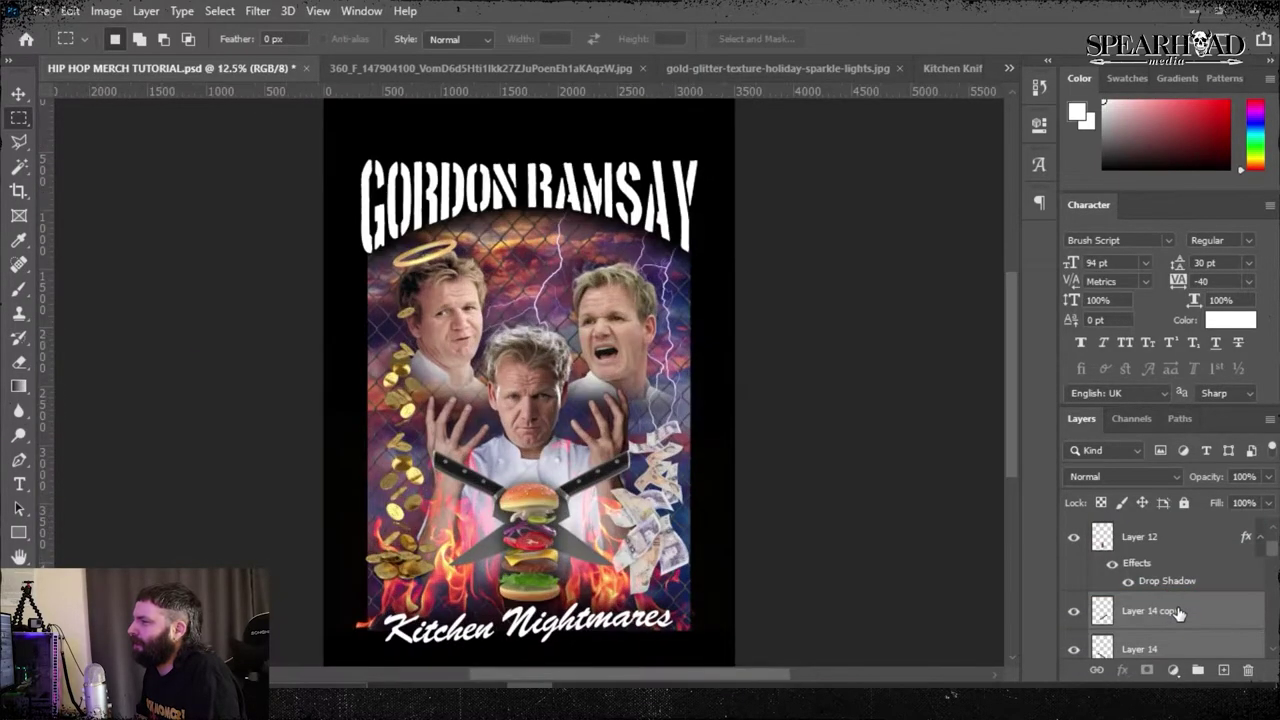
pyautogui.hotkey('ctrl', '-')
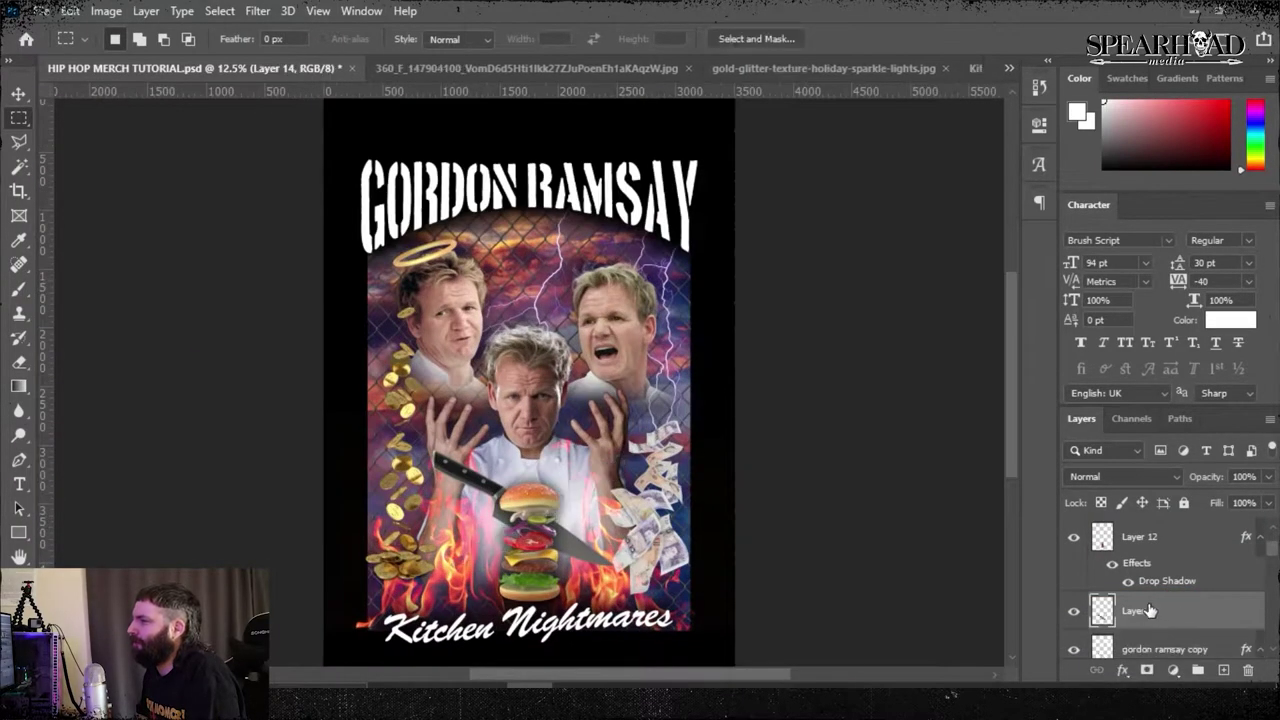
# - Try shifting the mirrored knife to tighten the cross and moving both knives up beneath the GORDON RAMSAY title
pyautogui.hotkey('ctrl', 't')
pyautogui.moveTo(614, 458); pyautogui.dragTo(600, 468)
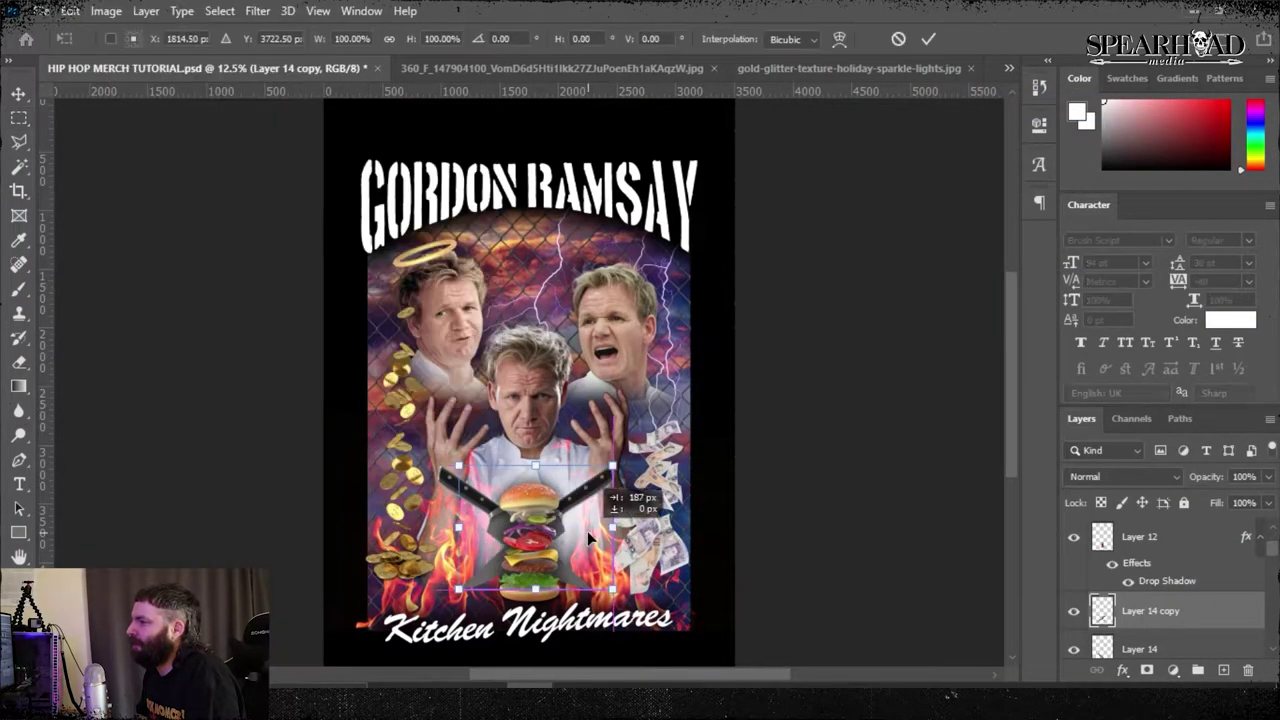
pyautogui.hotkey('ctrl', 't')
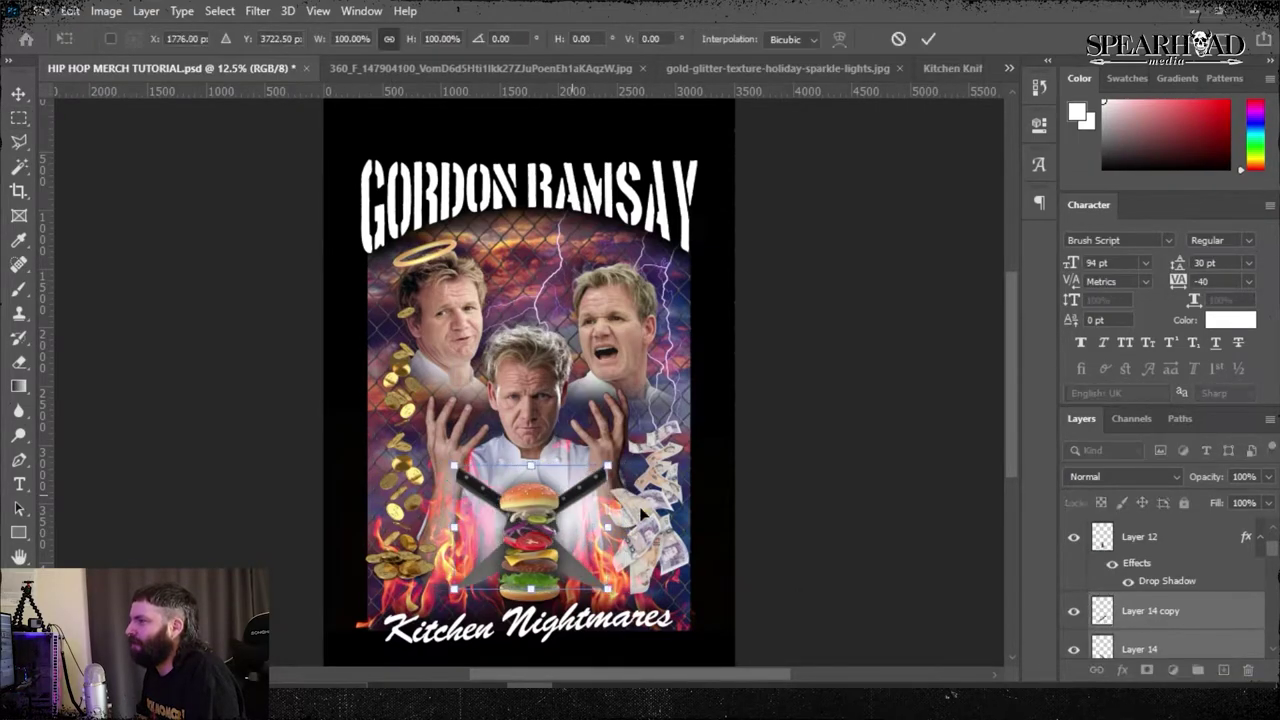
pyautogui.moveTo(581, 536); pyautogui.dragTo(583, 296)
pyautogui.press('Return')
# - Try sending the merged crossed knives behind the chefs and nudging them slightly upward
pyautogui.moveTo(1150, 611); pyautogui.dragTo(1183, 557)
pyautogui.hotkey('ctrl', 't')
pyautogui.moveTo(530, 346); pyautogui.dragTo(530, 322)
pyautogui.press('Return')
# - Try a black drop shadow on the crossed knives at 70% opacity, 20% spread and 250 px size, and hide their layer
pyautogui.hotkey('ctrl', 'l')
pyautogui.press('Escape')
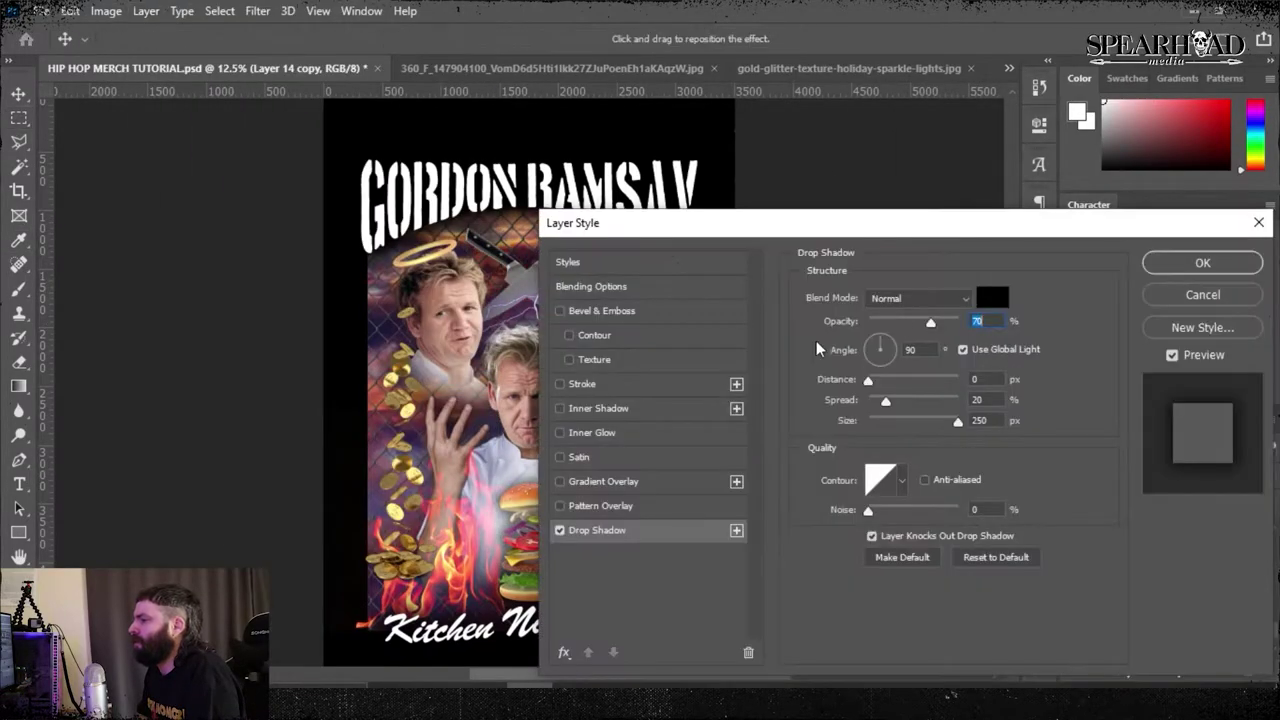
pyautogui.press('Return')
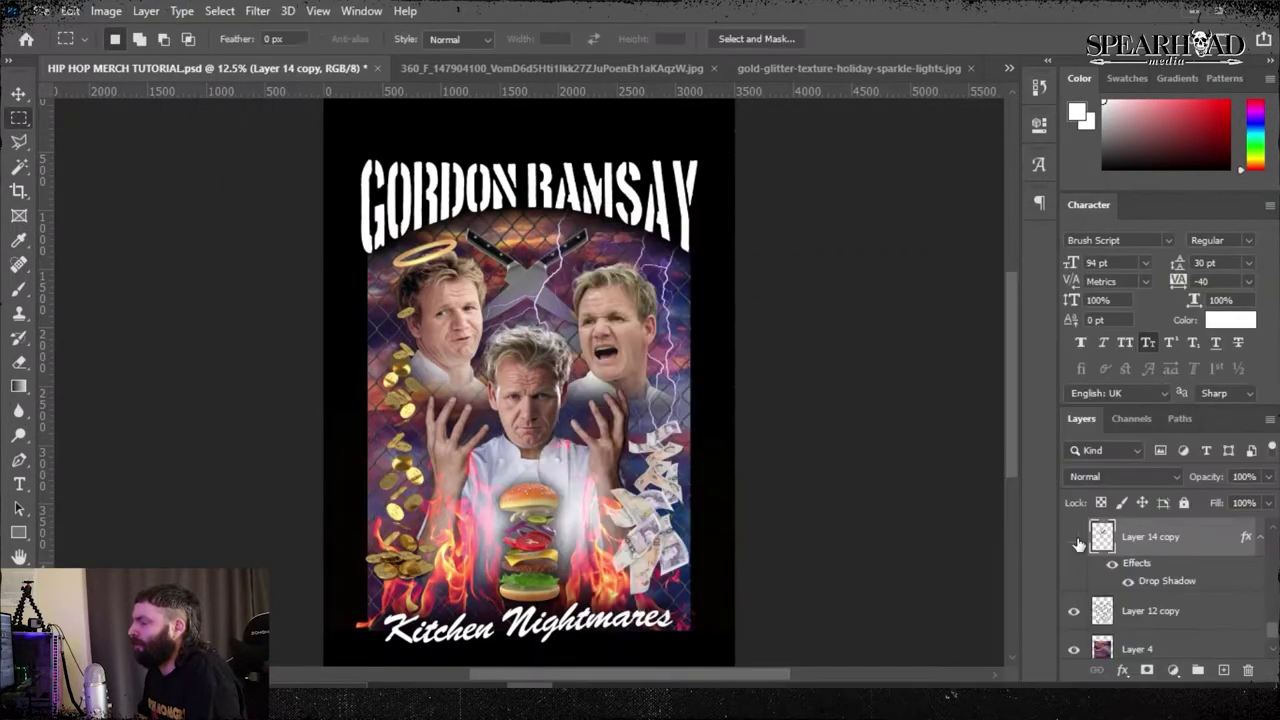
pyautogui.click(1078, 543)
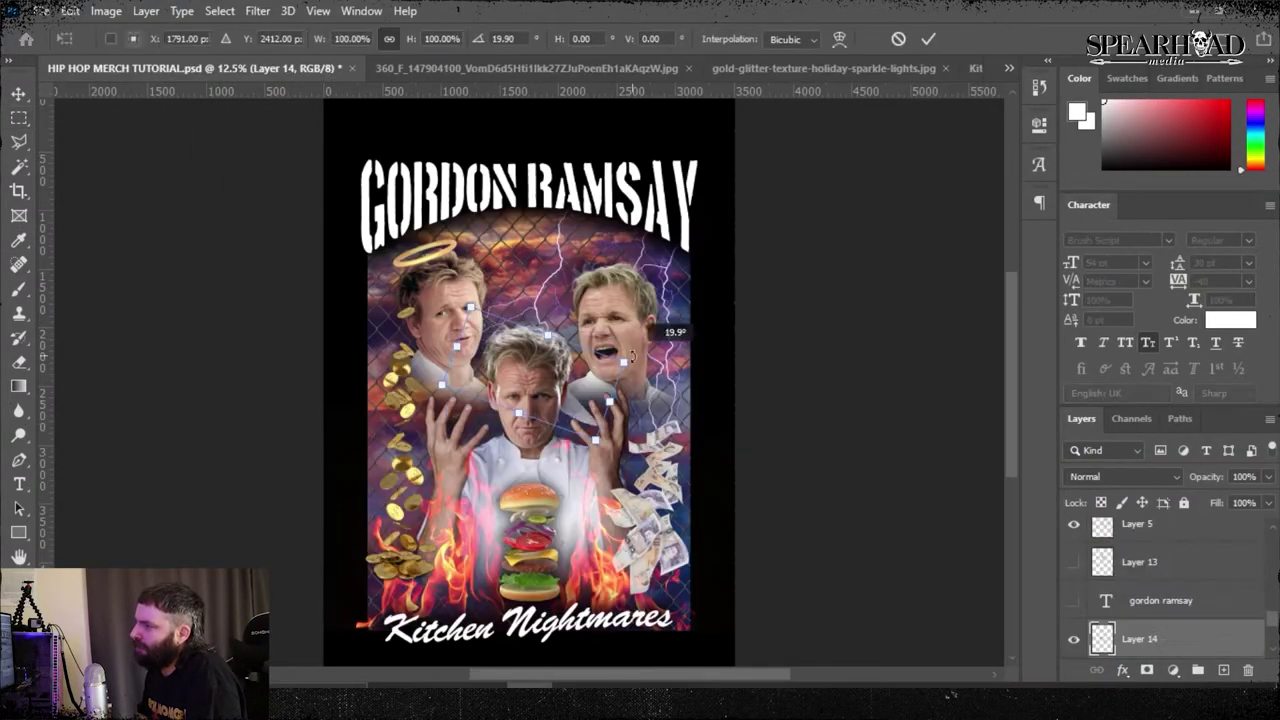
# - Scale the single knife to about 84%, rotate it about 4 degrees and place it between the outer chefs' heads
pyautogui.moveTo(612, 314); pyautogui.dragTo(558, 289)
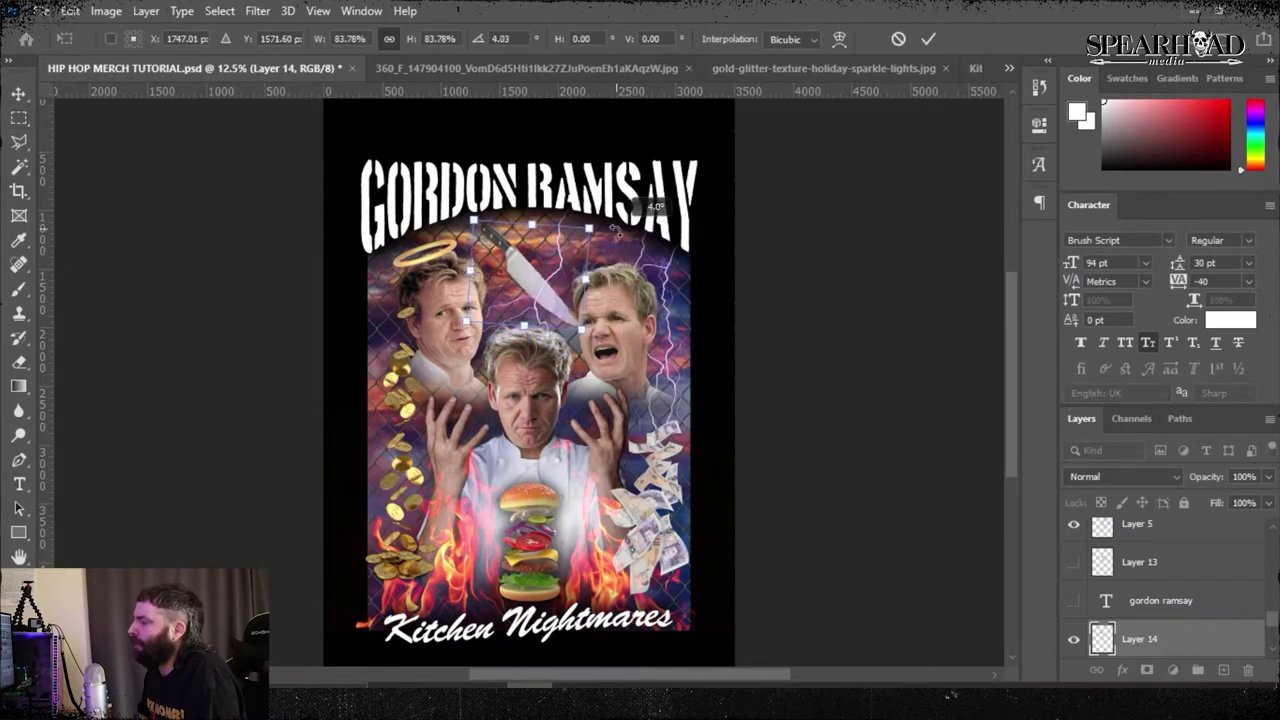
pyautogui.press('Return')
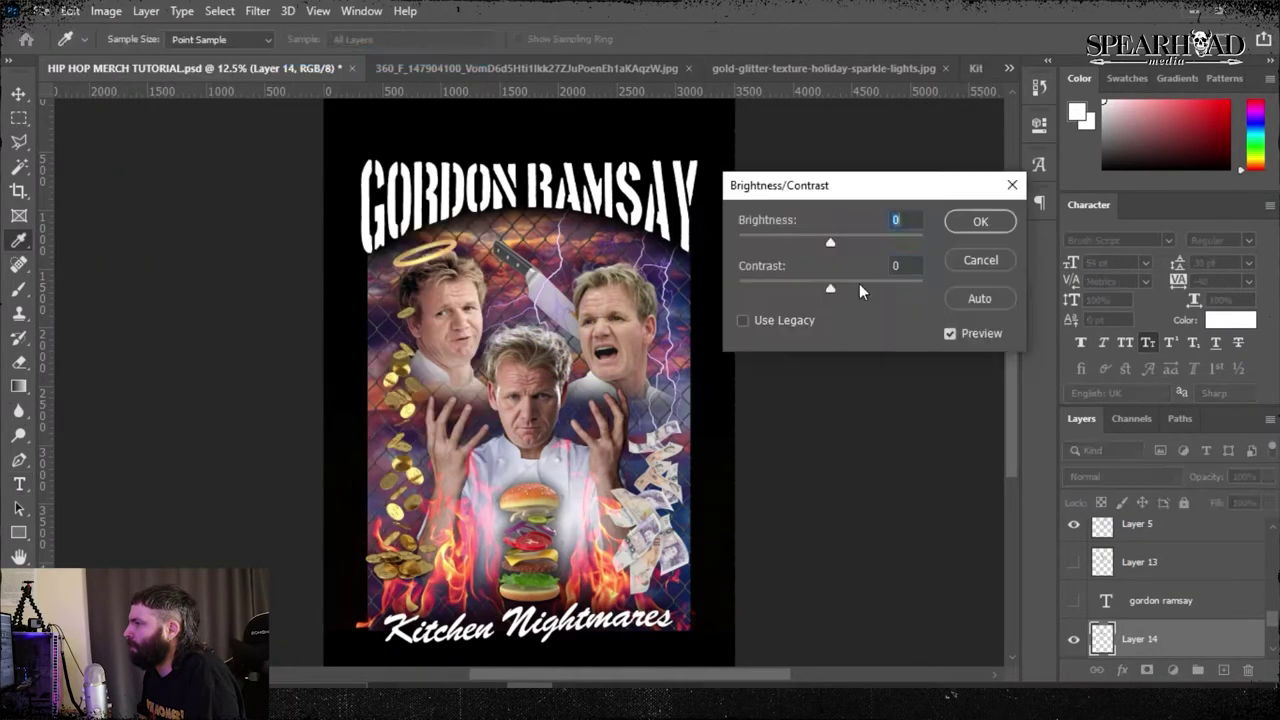
pyautogui.press('Escape')
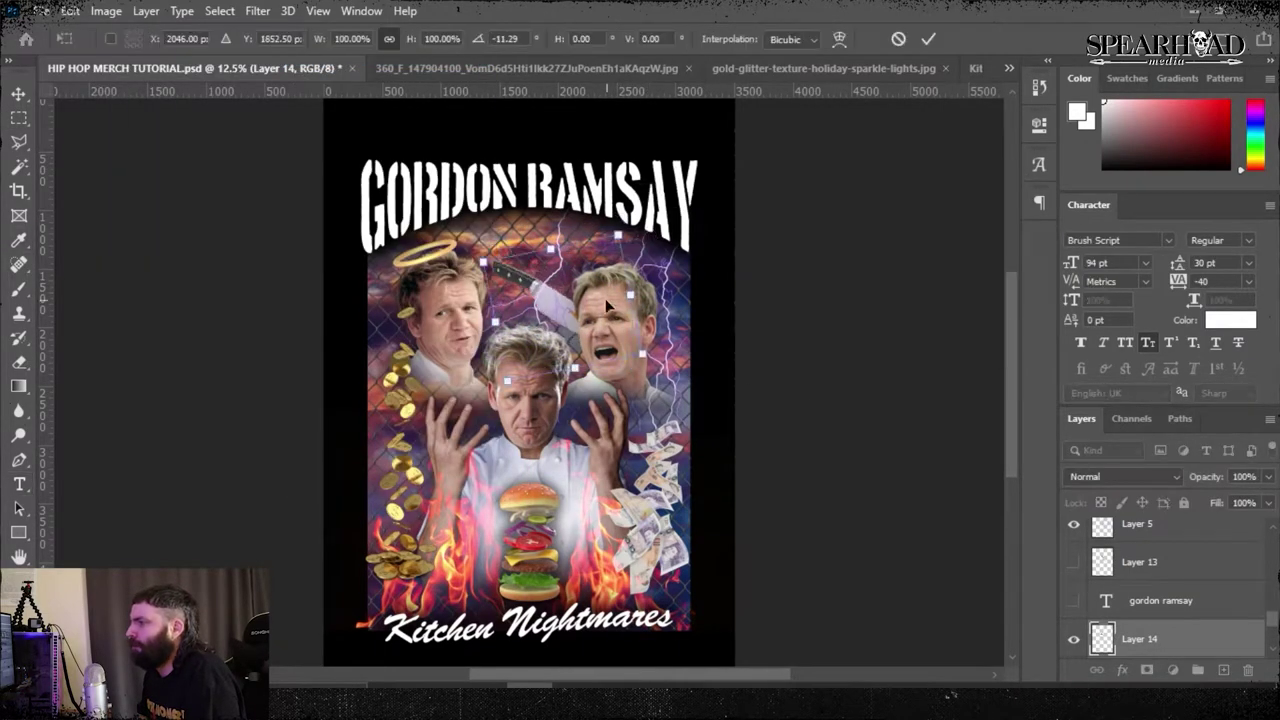
# - Flip the knife horizontally and scale it to about 73% above the central chef's head
pyautogui.click(70, 10)
pyautogui.moveTo(86, 434)
pyautogui.click(429, 497)
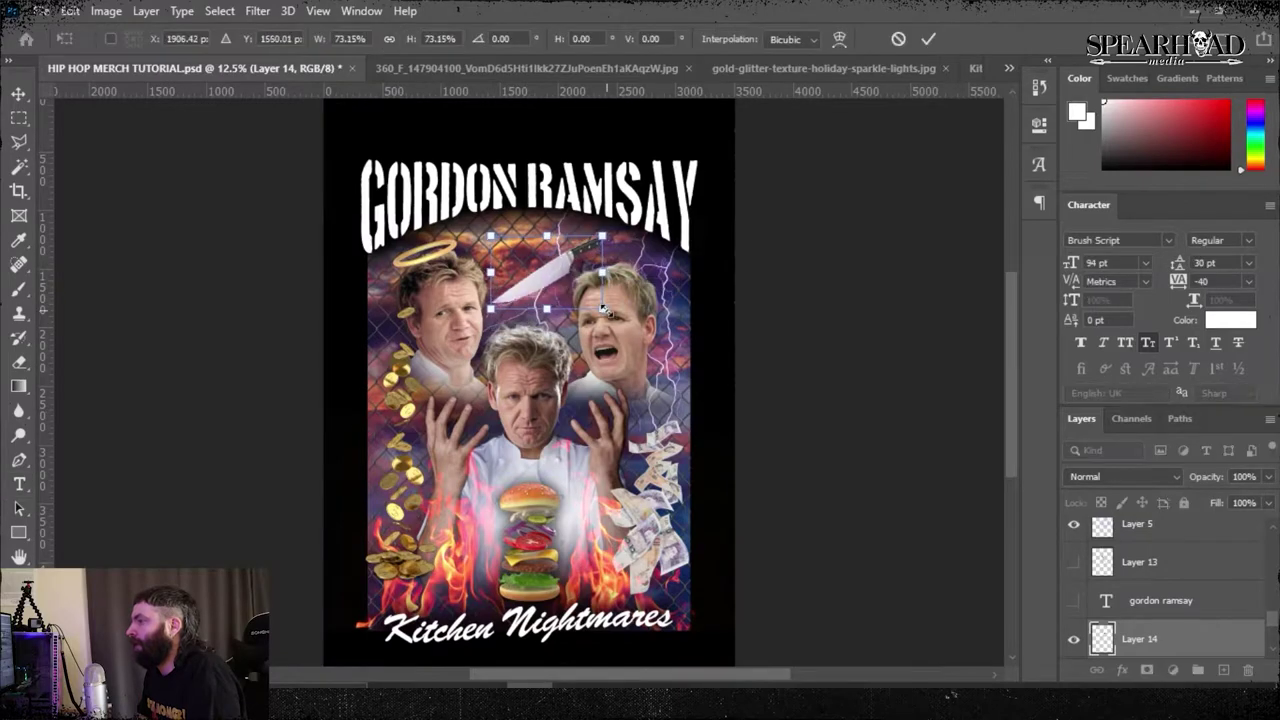
pyautogui.press('Return')
# - Increase the knife's contrast with a Brightness/Contrast adjustment
pyautogui.click(106, 11)
pyautogui.moveTo(120, 57)
pyautogui.click(345, 58)
pyautogui.moveTo(830, 289); pyautogui.dragTo(859, 289)
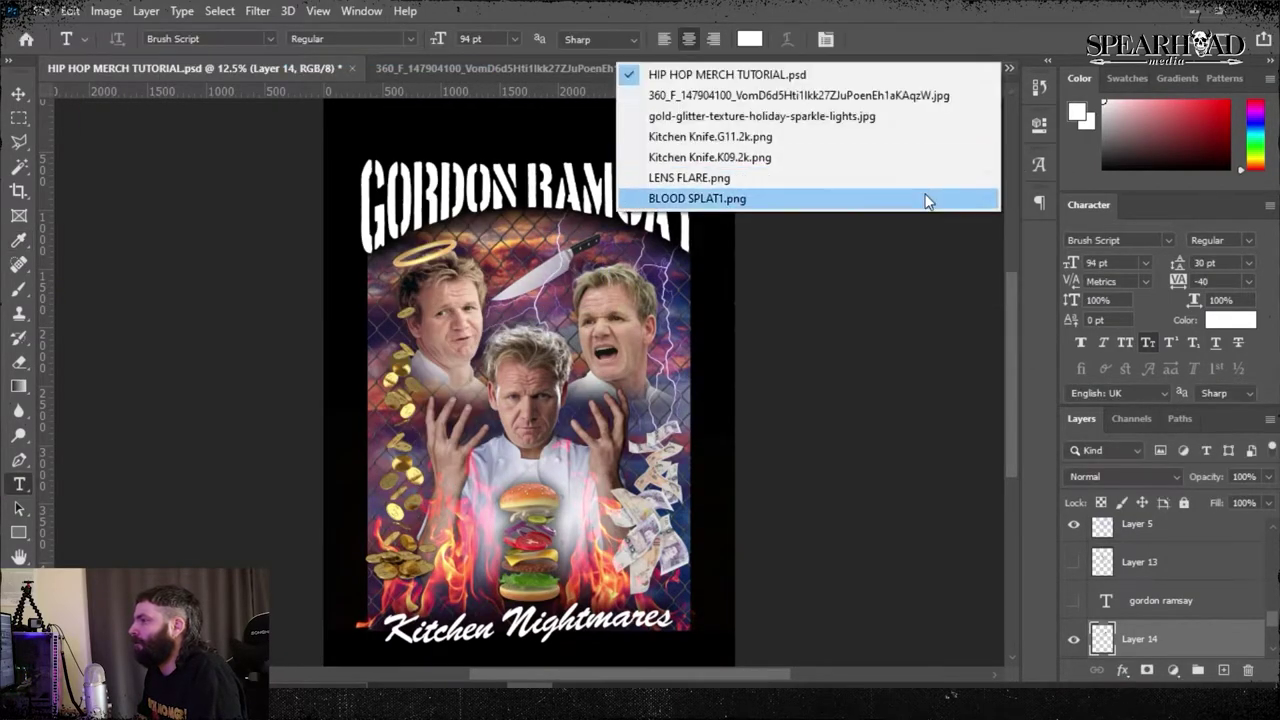
# - Bring the splatter from BLOOD SPLAT1.png into the merch design, scaled to about 22% over the knife blade
pyautogui.click(929, 200)
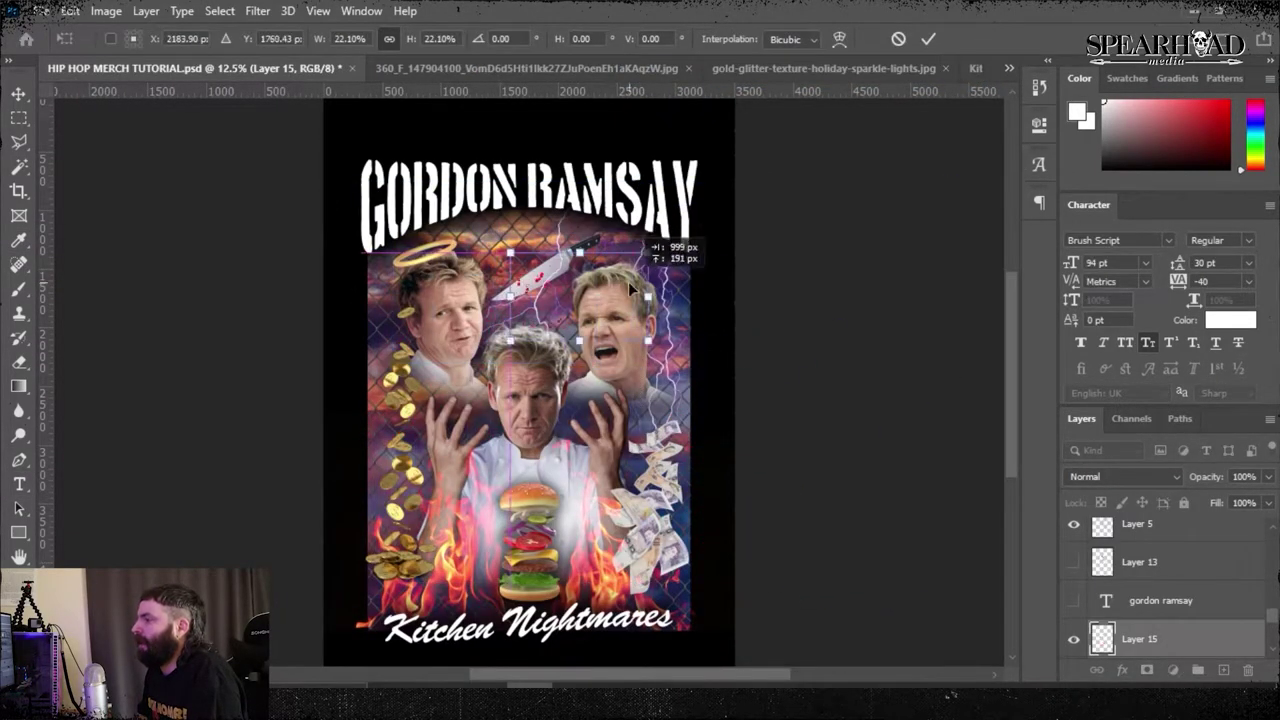
pyautogui.moveTo(627, 279); pyautogui.dragTo(570, 279)
pyautogui.press('Return')
# - Duplicate the blood splatter layer and transform the copy to add more blood along the blade
pyautogui.rightClick(1154, 639)
pyautogui.click(984, 76)
pyautogui.click(709, 216)
pyautogui.hotkey('ctrl', 't')
pyautogui.press('Return')
# - Merge the two blood splatter layers on the knife and set their blend mode to Darken
pyautogui.scroll(-2, 1157, 603)
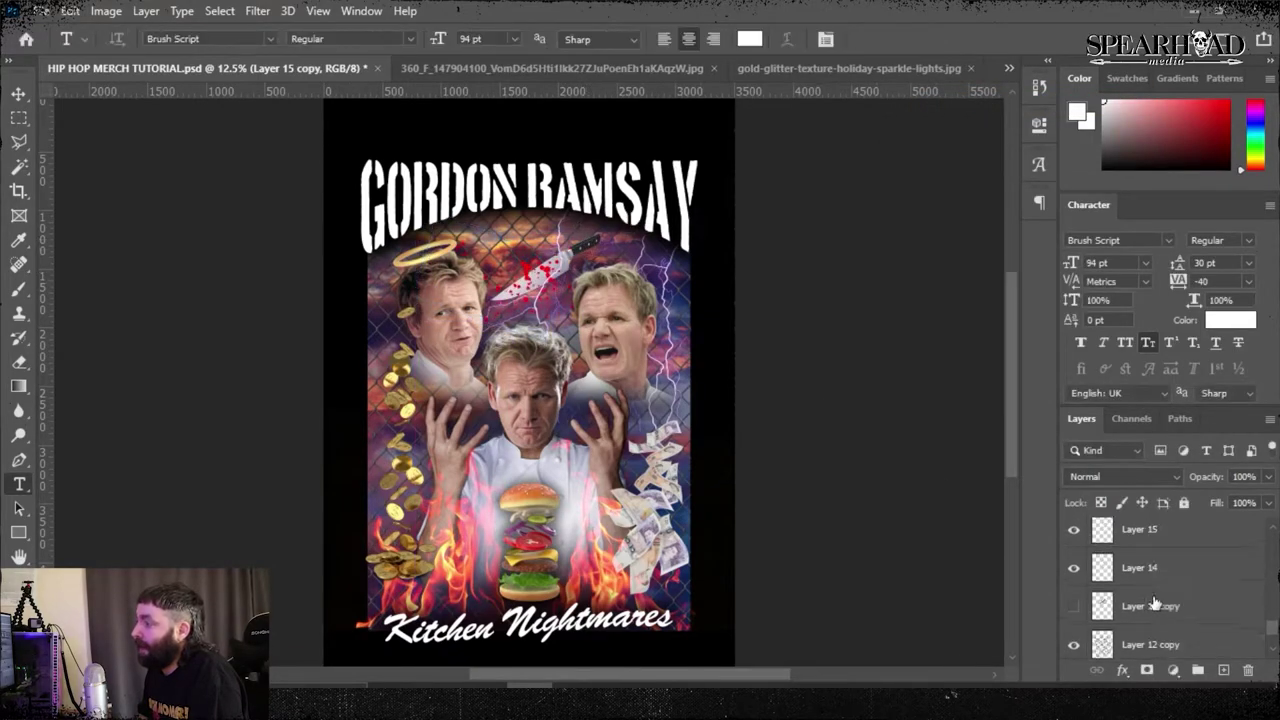
pyautogui.click(1155, 532)
pyautogui.keyDown('shift'); pyautogui.click(1150, 572); pyautogui.keyUp('shift')
pyautogui.rightClick(1136, 574)
pyautogui.click(1097, 553)
pyautogui.press('m')
pyautogui.click(1120, 477)
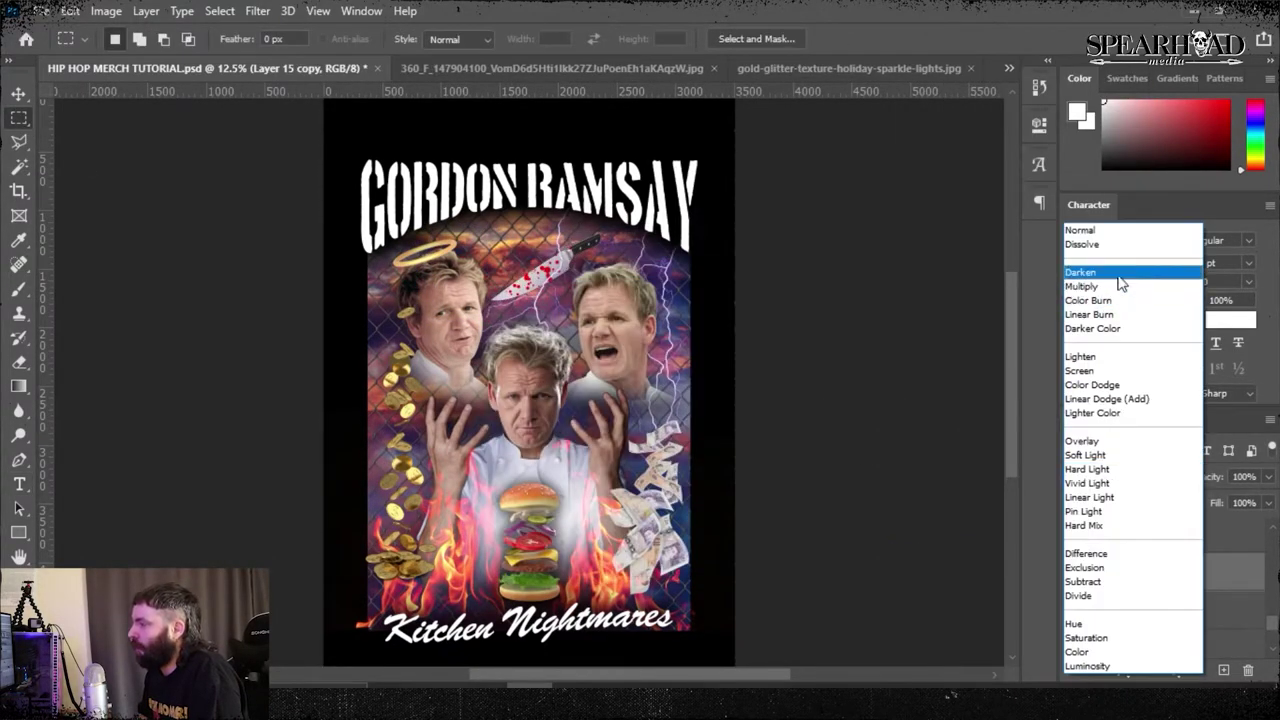
pyautogui.click(1120, 275)
# - Place another blood splatter over the central chef's jacket and set its blend mode to Multiply
pyautogui.hotkey('ctrl', 'v')
pyautogui.hotkey('ctrl', 't')
pyautogui.press('Return')
pyautogui.moveTo(1136, 571); pyautogui.dragTo(1150, 594)
pyautogui.hotkey('ctrl', 't')
pyautogui.moveTo(638, 190); pyautogui.dragTo(638, 396)
pyautogui.moveTo(640, 480); pyautogui.dragTo(504, 505)
pyautogui.press('Return')
pyautogui.click(1120, 477)
pyautogui.click(1098, 288)
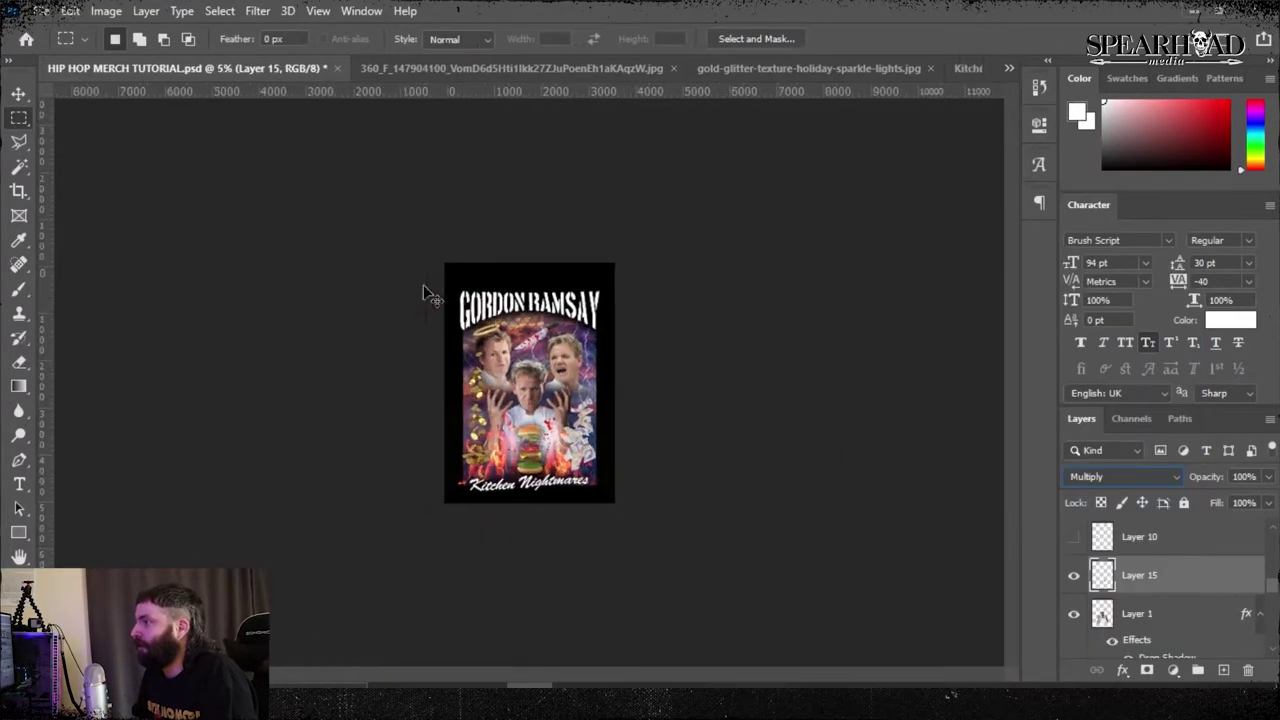
# - Fade the bottom of the central chef's jacket on Layer 1 using a soft 3500 px eraser
pyautogui.click(1150, 613)
pyautogui.rightClick(20, 363)
pyautogui.click(122, 363)
pyautogui.scroll(-1, 531, 547)
pyautogui.click(135, 39)
pyautogui.moveTo(218, 143); pyautogui.dragTo(106, 143)
pyautogui.click(580, 8)
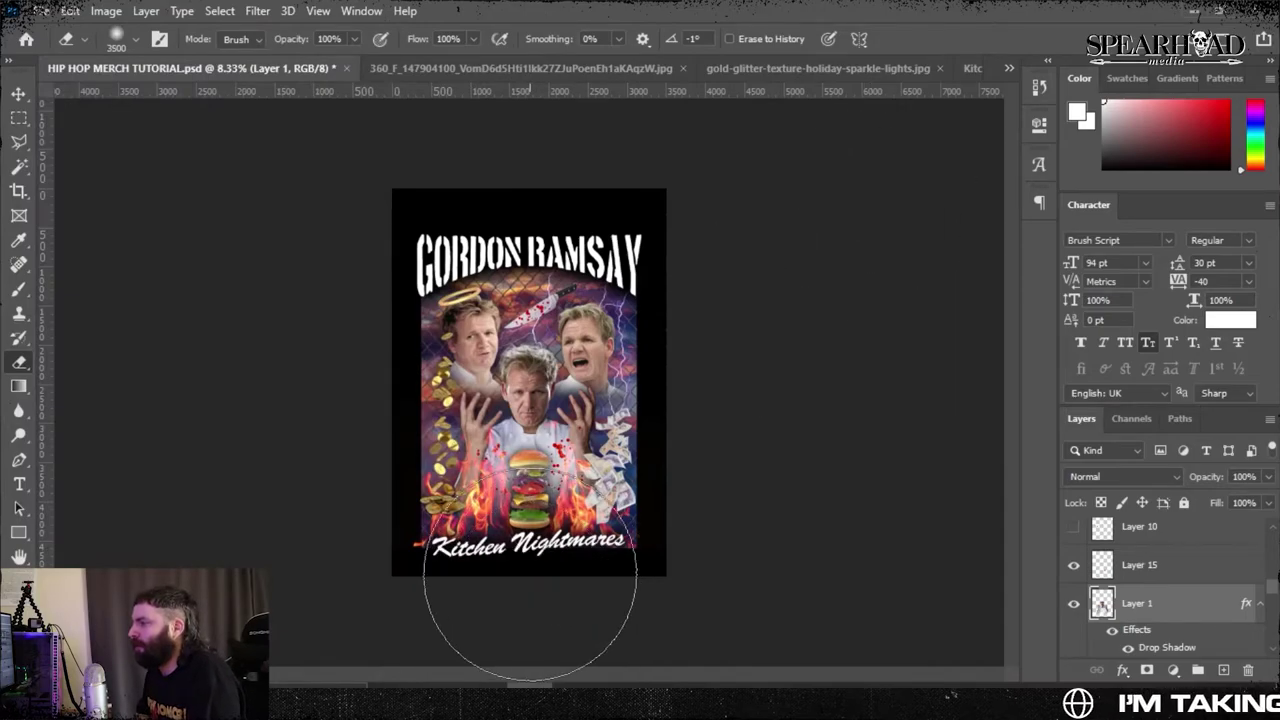
pyautogui.hotkey('ctrl', '+')
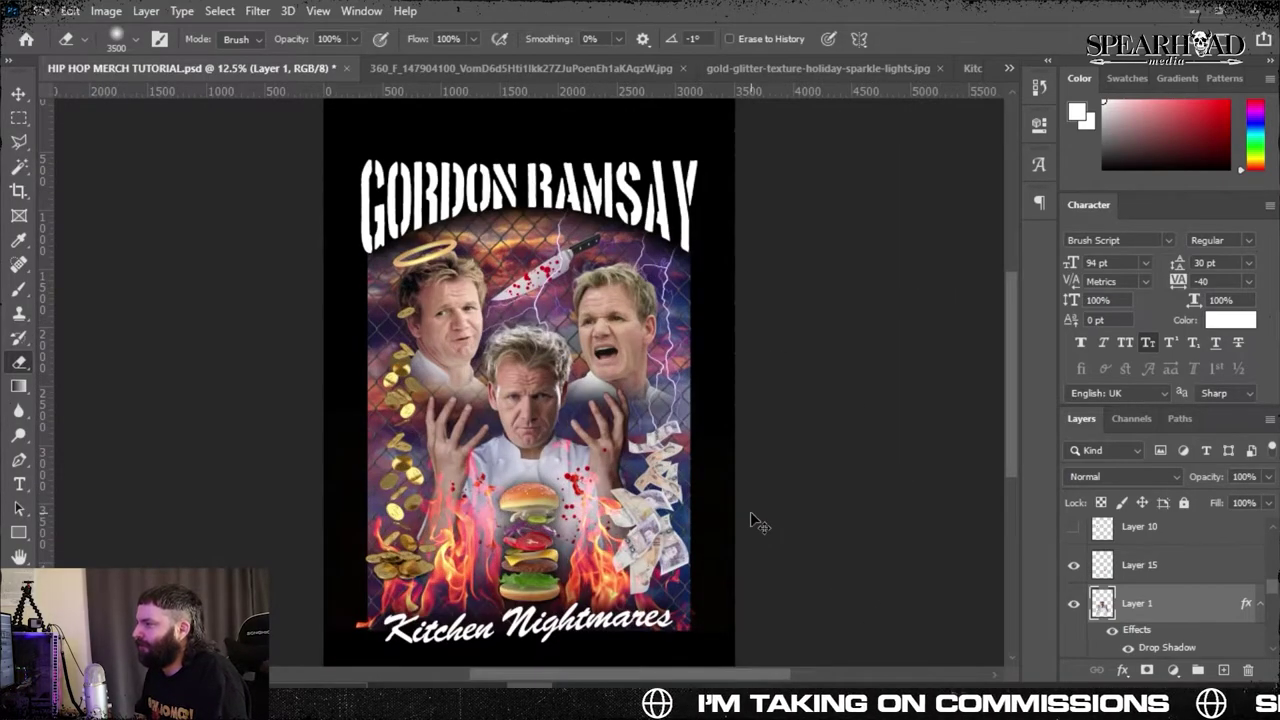
pyautogui.hotkey('ctrl', 'z')
pyautogui.hotkey('ctrl', 'z')
pyautogui.hotkey('ctrl', 'z')
pyautogui.hotkey('ctrl', 'z')
pyautogui.hotkey('ctrl', 'z')
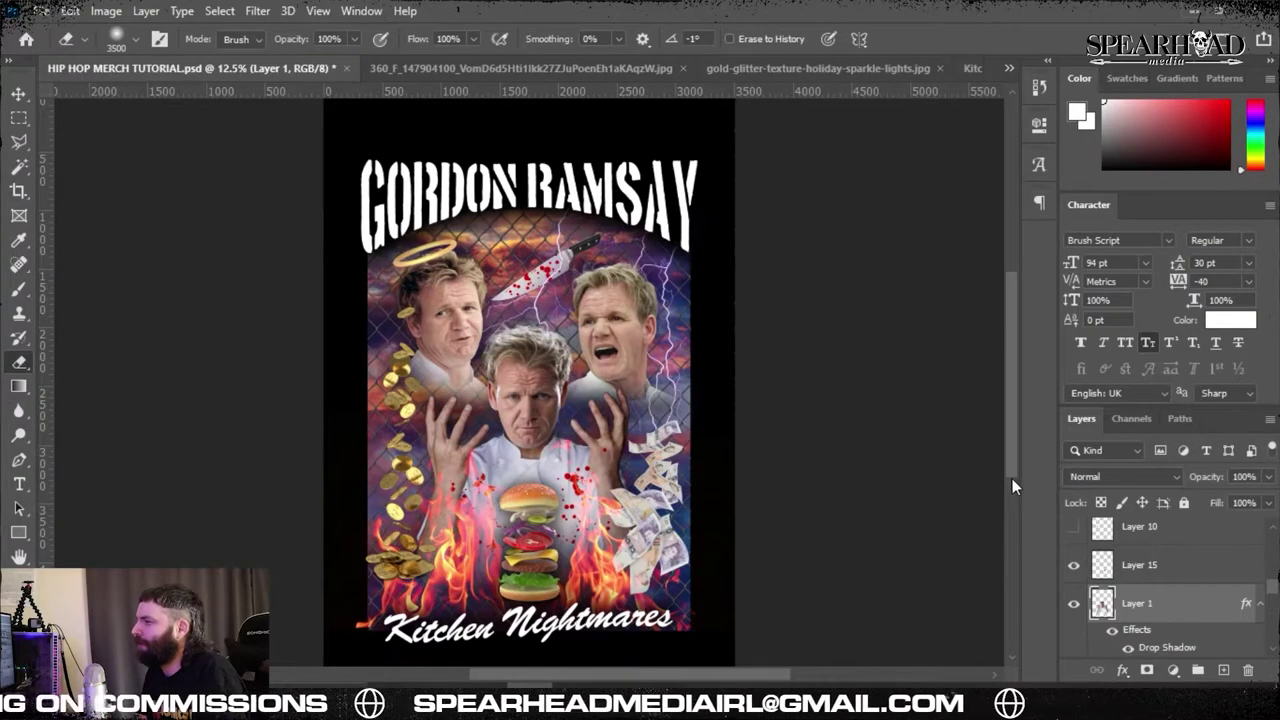
# - Save the merch design file
pyautogui.hotkey('alt', 'f')
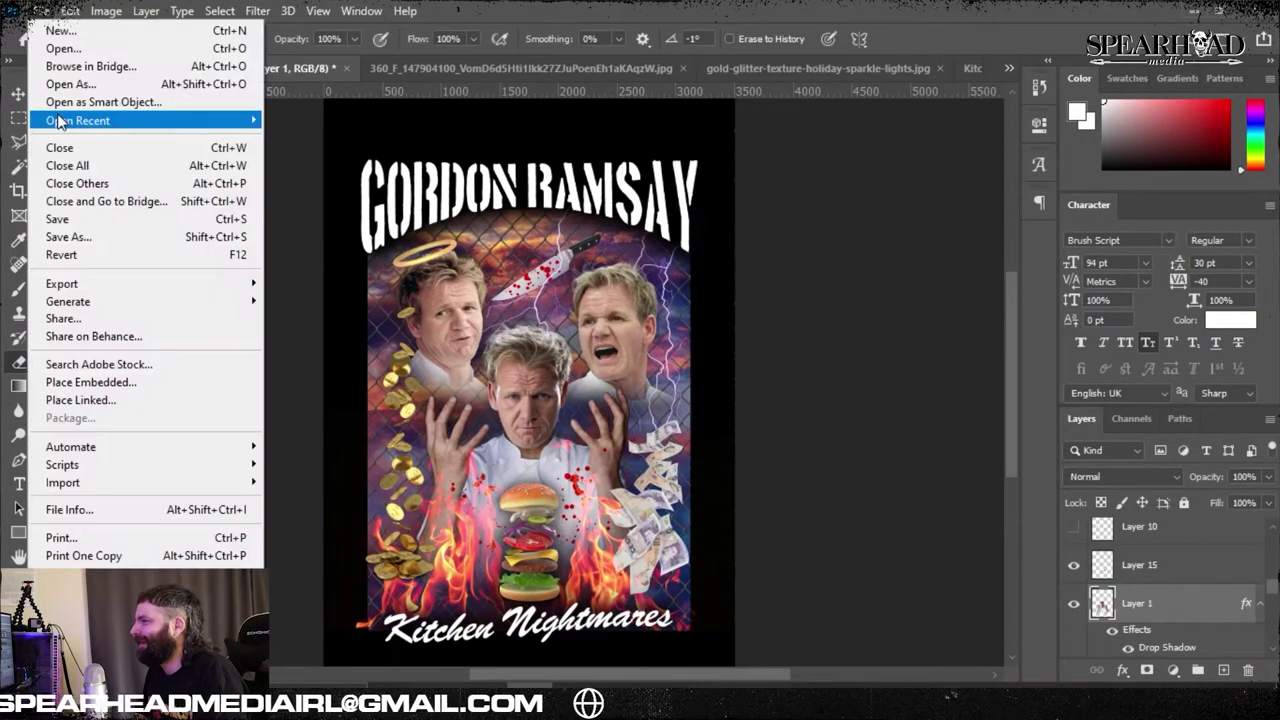
pyautogui.press('s')
pyautogui.scroll(3, 1277, 583)
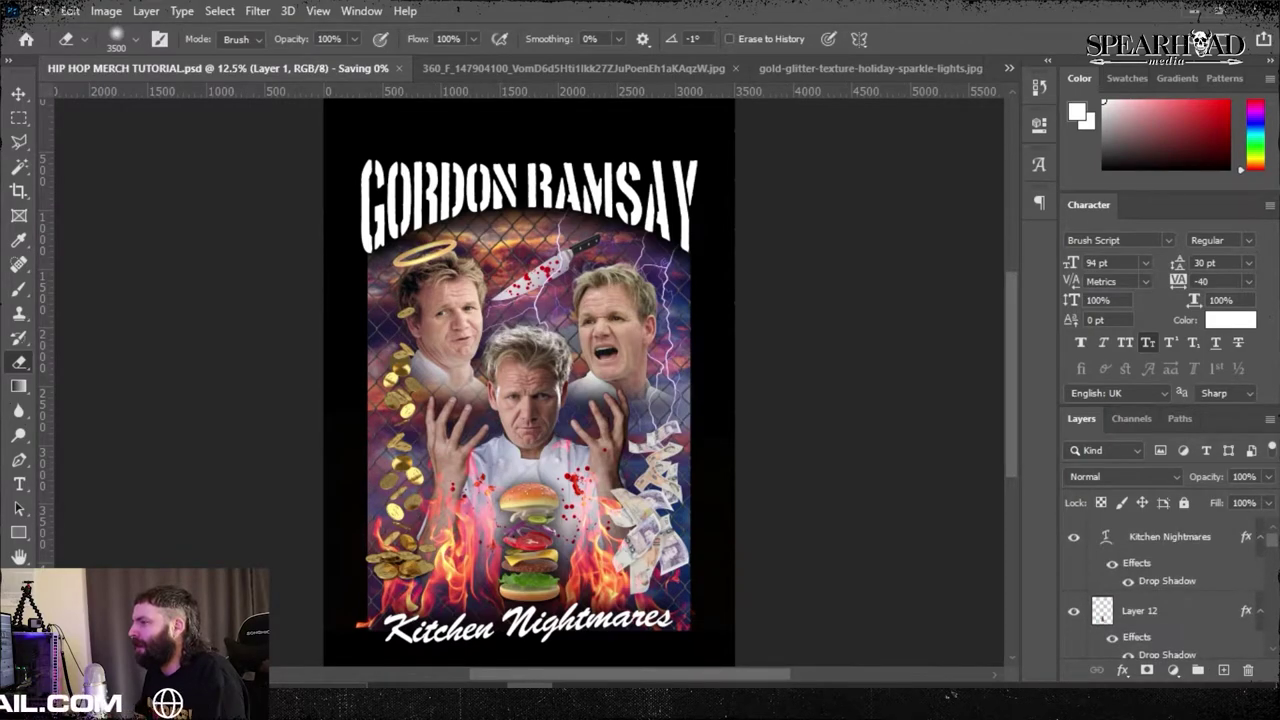
# - Try merging the artwork layers from Layer 12 down to Layer 4, and undo each attempt
pyautogui.click(1172, 610)
pyautogui.moveTo(1273, 541); pyautogui.dragTo(1276, 555)
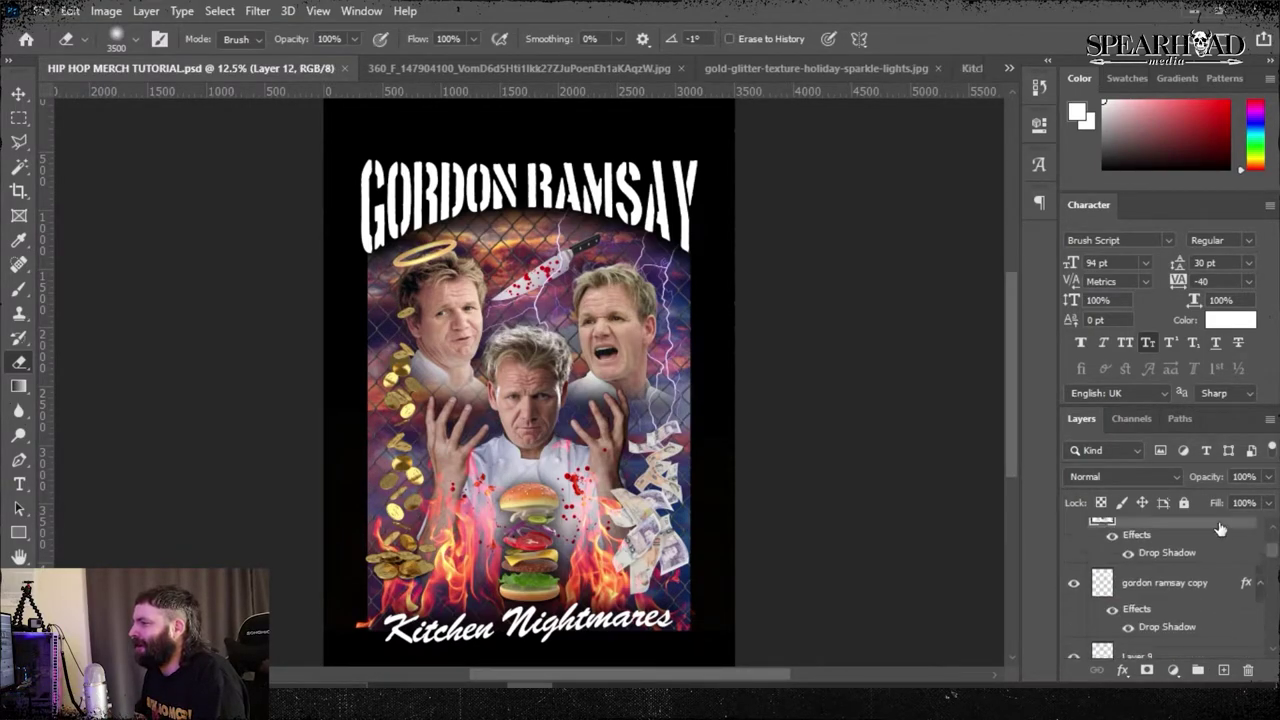
pyautogui.scroll(-5, 1210, 590)
pyautogui.keyDown('shift'); pyautogui.click(1148, 603); pyautogui.keyUp('shift')
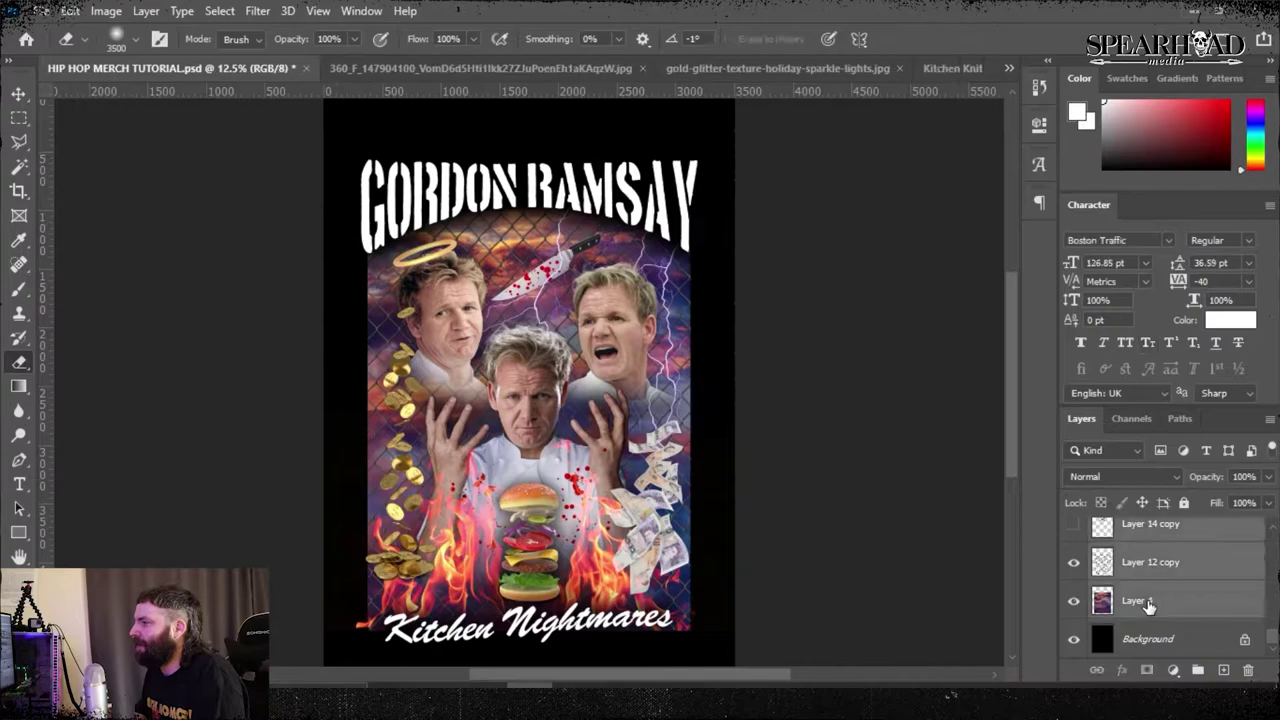
pyautogui.rightClick(1145, 600)
pyautogui.click(1100, 557)
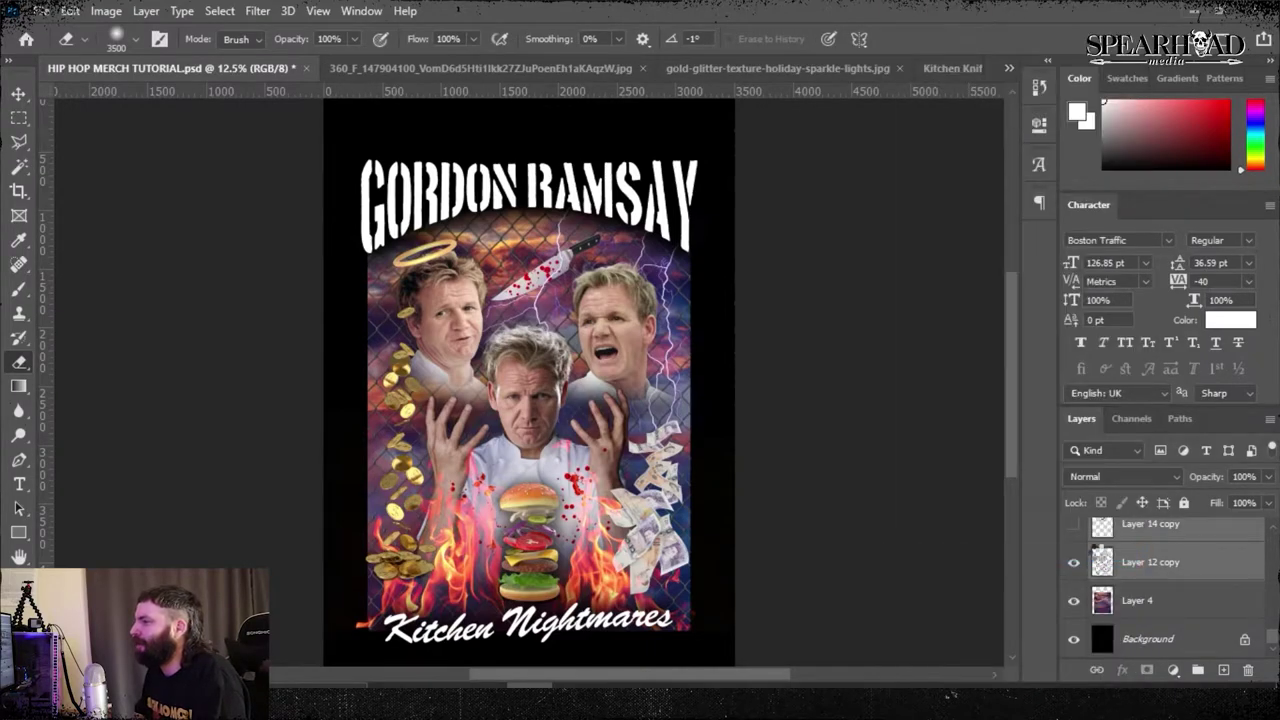
pyautogui.hotkey('ctrl', 'z')
pyautogui.scroll(-10, 1179, 602)
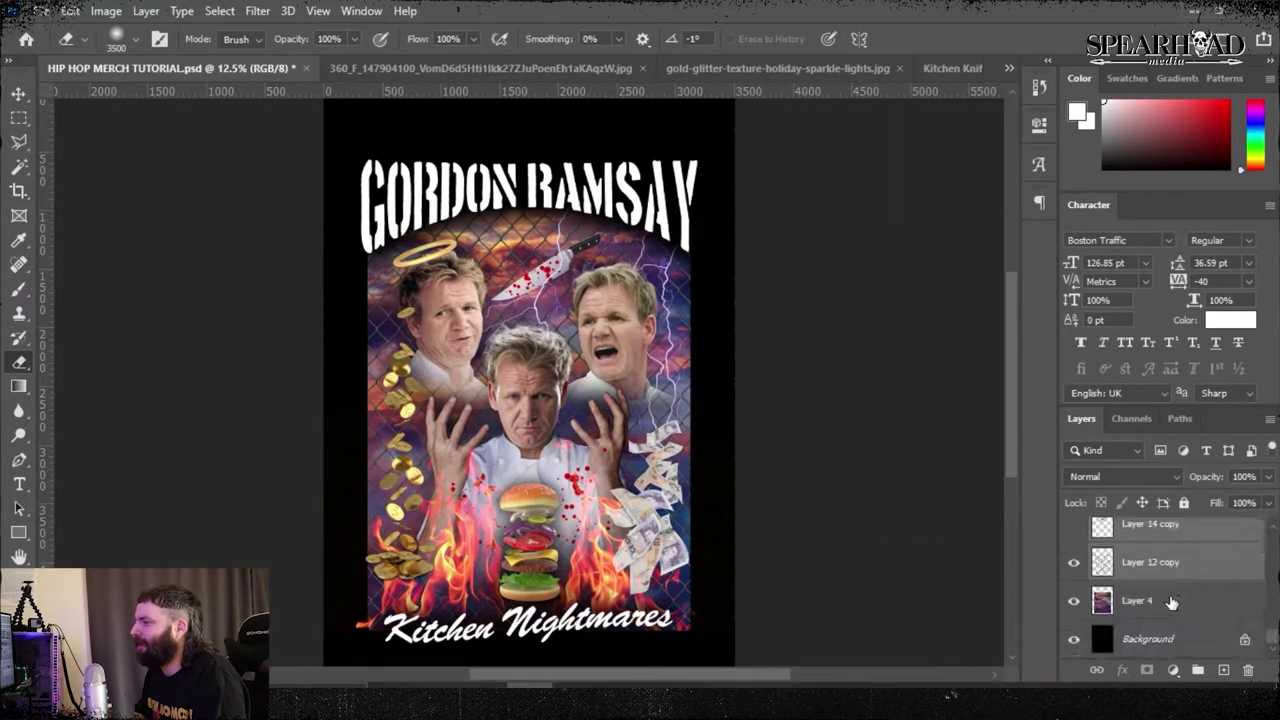
pyautogui.rightClick(1148, 600)
pyautogui.click(1102, 556)
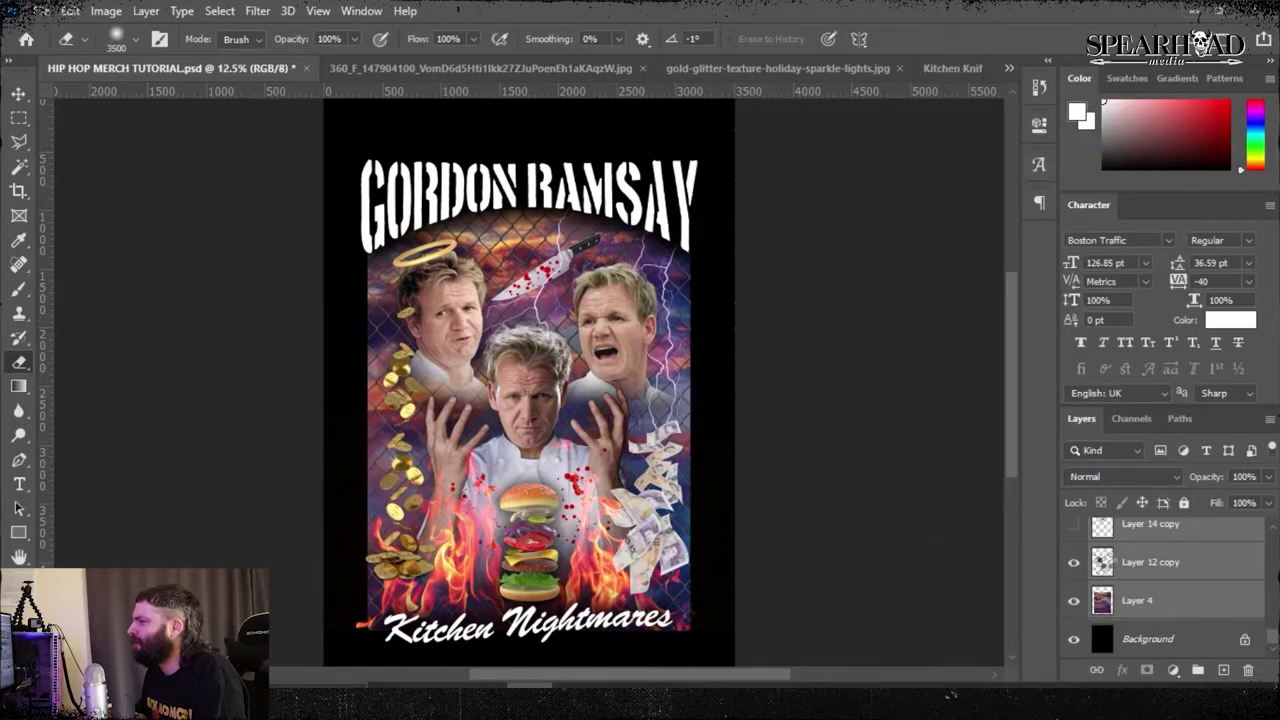
pyautogui.hotkey('ctrl', 'z')
# - Add a drop shadow to Layer 11 and adjust its settings
pyautogui.moveTo(1272, 553); pyautogui.dragTo(1272, 574)
pyautogui.click(1204, 569)
pyautogui.click(146, 10)
pyautogui.moveTo(229, 194)
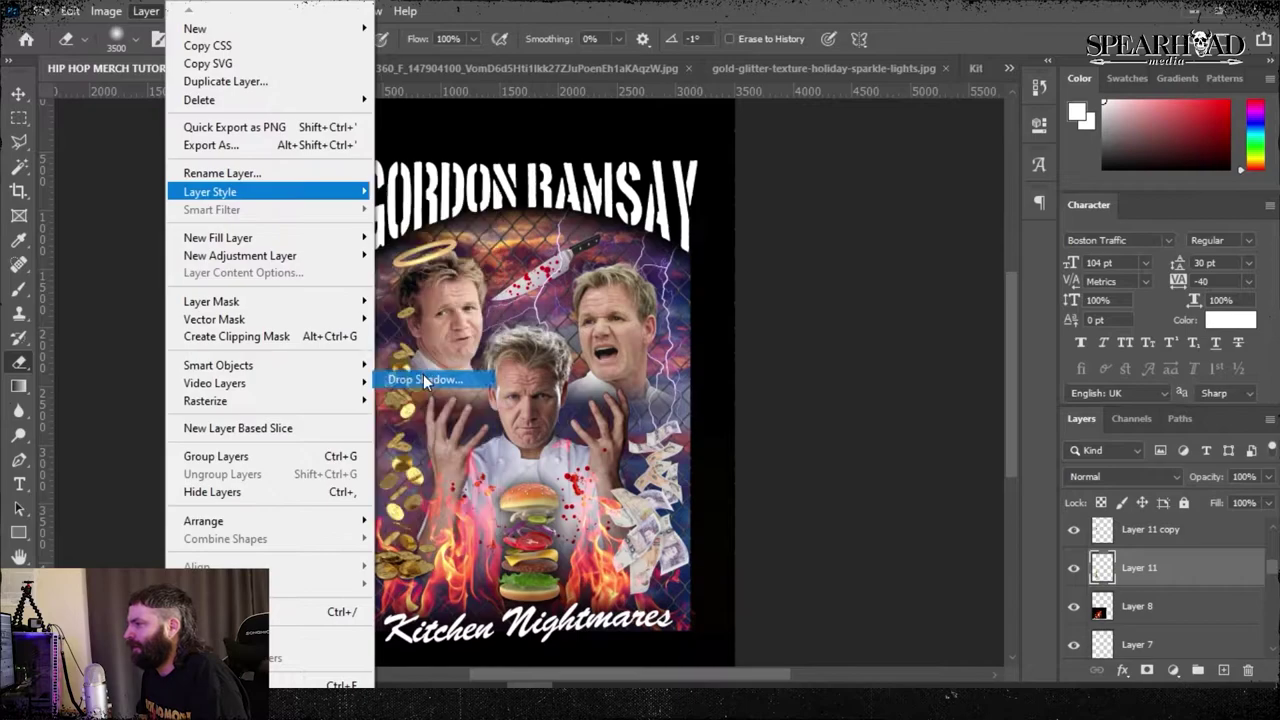
pyautogui.click(423, 373)
pyautogui.moveTo(905, 199); pyautogui.dragTo(910, 473)
pyautogui.click(1181, 599)
pyautogui.click(1181, 599)
pyautogui.click(1181, 599)
pyautogui.click(1181, 599)
pyautogui.moveTo(923, 663)
pyautogui.mouseDown()
pyautogui.moveTo(893, 662)
pyautogui.moveTo(918, 662)
pyautogui.moveTo(883, 641)
pyautogui.moveTo(937, 634)
pyautogui.moveTo(903, 641)
pyautogui.mouseUp()
pyautogui.click(1208, 510)
# - Reduce the eraser brush size to 500 px
pyautogui.click(137, 40)
pyautogui.moveTo(220, 101); pyautogui.dragTo(145, 101)
pyautogui.click(655, 8)
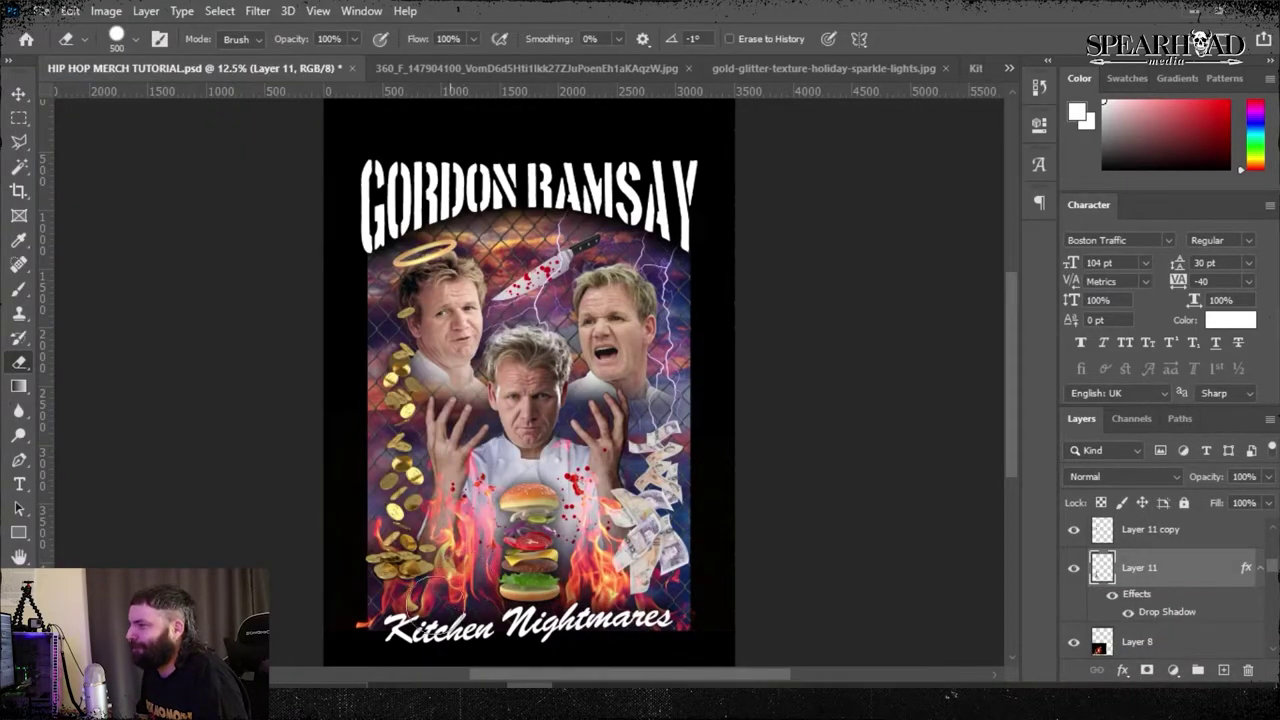
# - Apply a drop shadow to Layer 6
pyautogui.scroll(-3, 1137, 609)
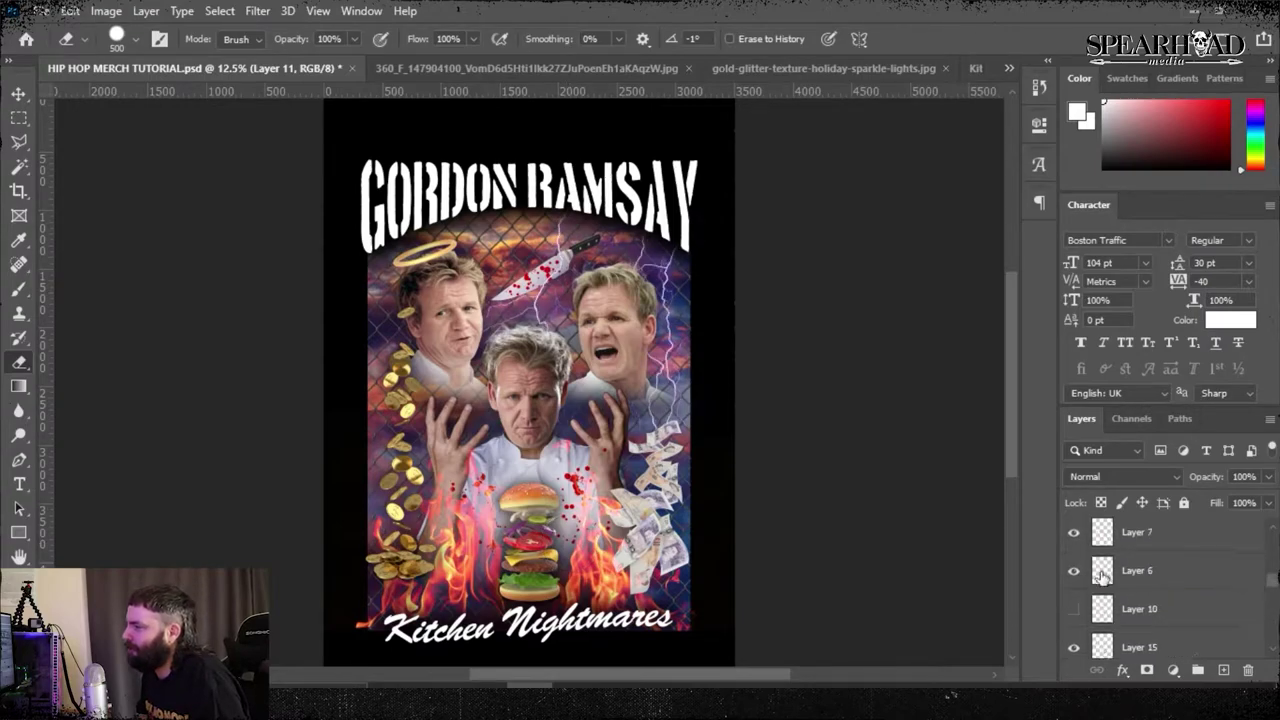
pyautogui.click(1137, 570)
pyautogui.click(146, 10)
pyautogui.moveTo(260, 191)
pyautogui.click(430, 432)
pyautogui.moveTo(1070, 224); pyautogui.dragTo(254, 205)
pyautogui.click(400, 246)
pyautogui.press('e')
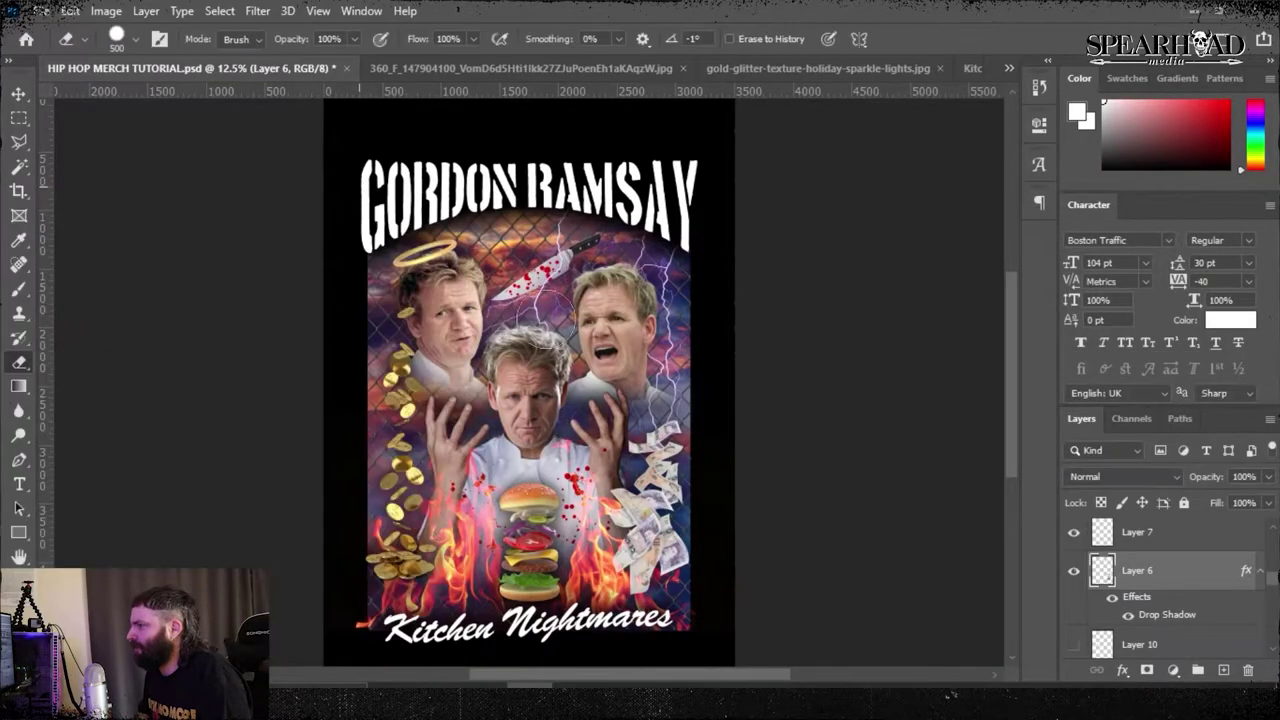
# - Save the design and erase the stray flame on Layer 8 that sticks out past the artwork's lower-left edge
pyautogui.click(70, 10)
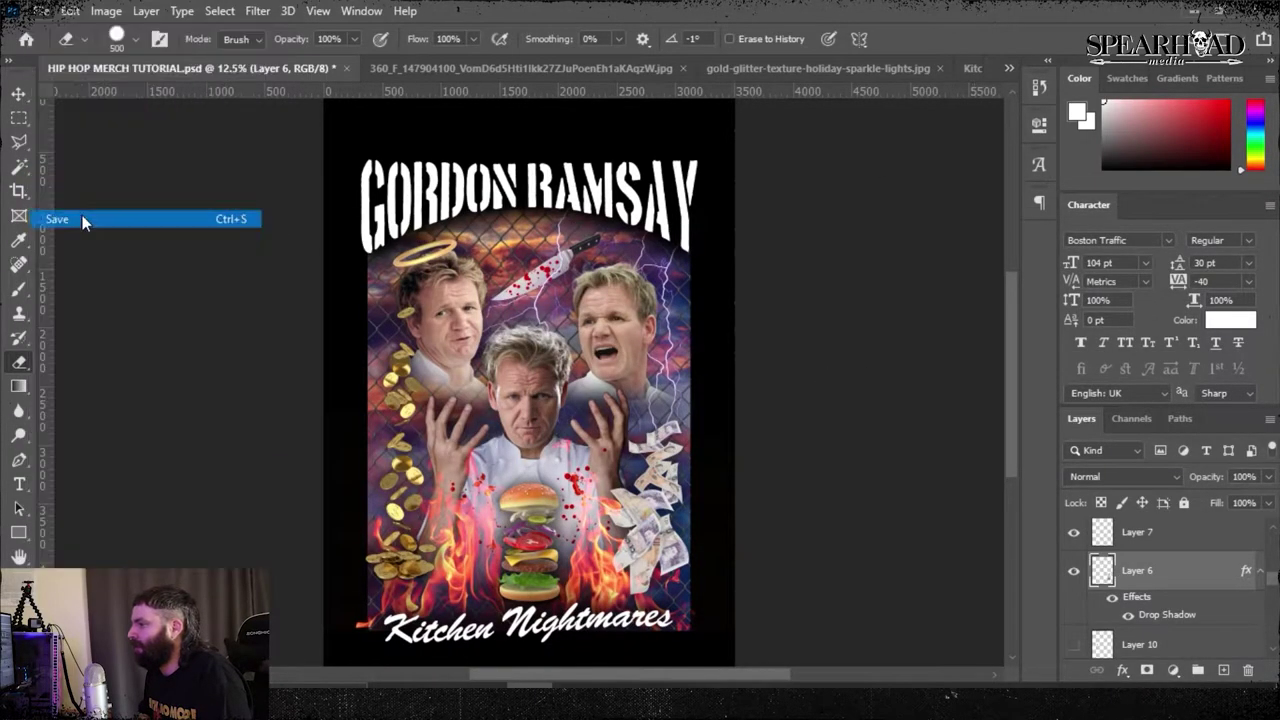
pyautogui.click(50, 214)
pyautogui.scroll(2, 1104, 560)
pyautogui.click(1104, 552)
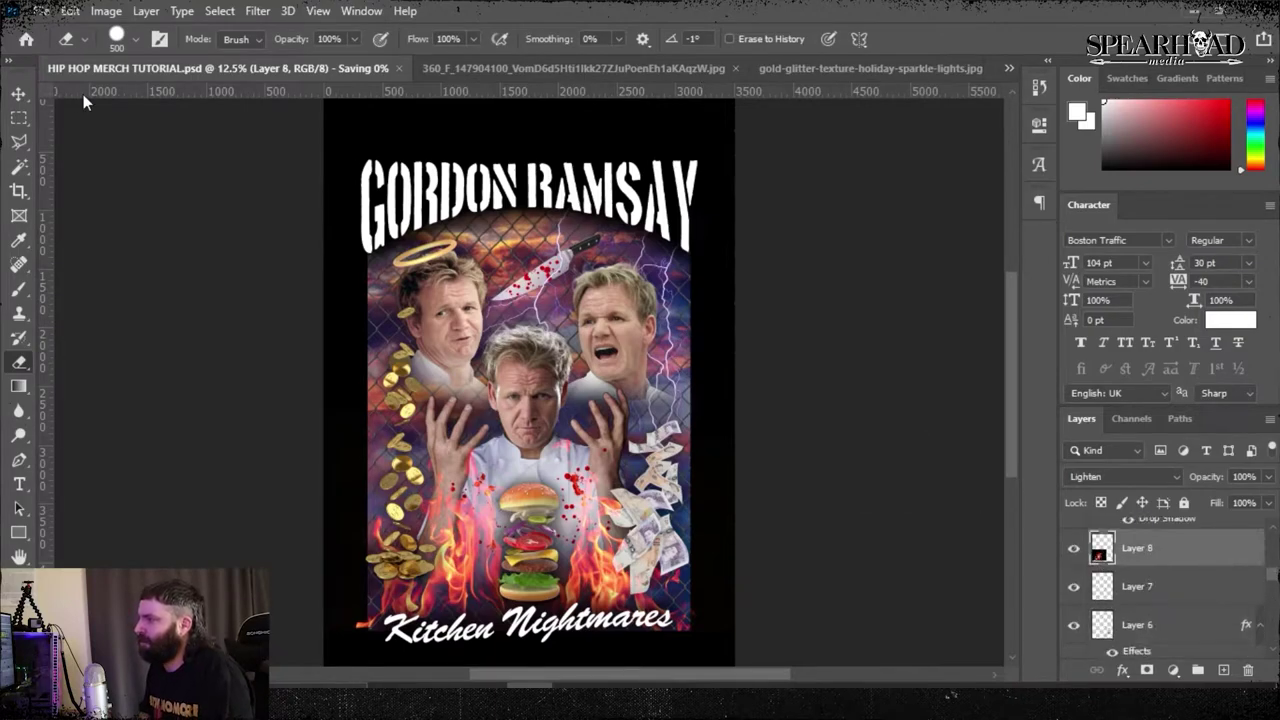
pyautogui.moveTo(340, 628); pyautogui.dragTo(368, 665)
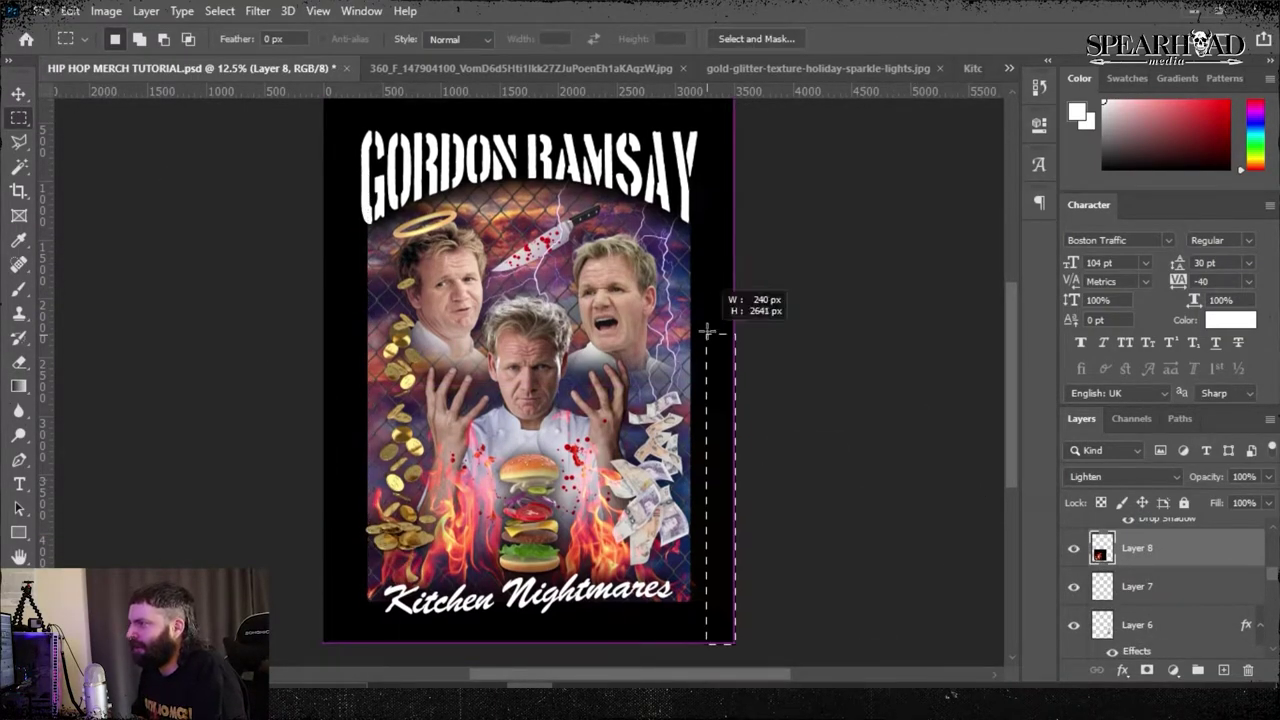
pyautogui.scroll(3, 1211, 547)
pyautogui.hotkey('ctrl', 'd')
# - Merge the artwork layers beneath the title text down to Layer 4 into one layer, leaving the black background separate
pyautogui.scroll(5, 1230, 568)
pyautogui.click(1200, 652)
pyautogui.moveTo(1271, 546); pyautogui.dragTo(1271, 636)
pyautogui.keyDown('shift'); pyautogui.click(1205, 647); pyautogui.keyUp('shift')
pyautogui.scroll(-1, 1195, 636)
pyautogui.rightClick(1185, 606)
pyautogui.click(1117, 556)
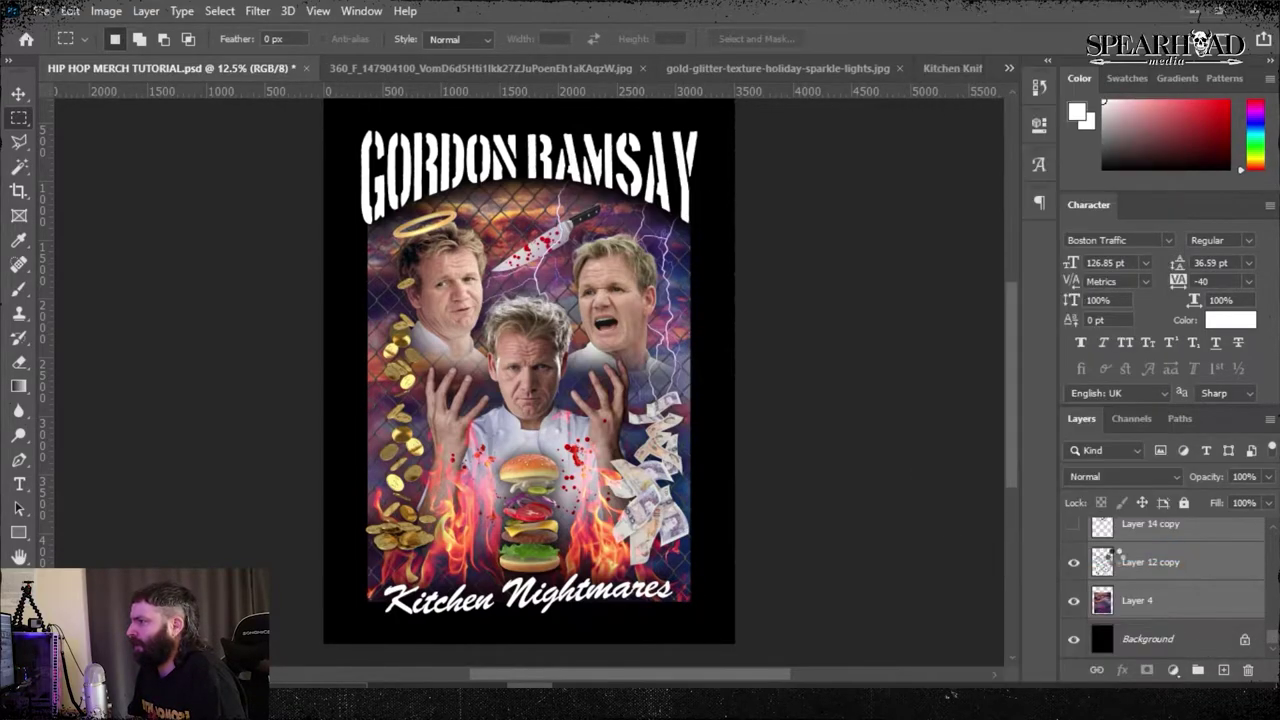
# - Close the Kitchen Knife.G11.2k.png and Kitchen Knife.K09.2k.png images and return to the merch design
pyautogui.click(856, 72)
pyautogui.click(480, 69)
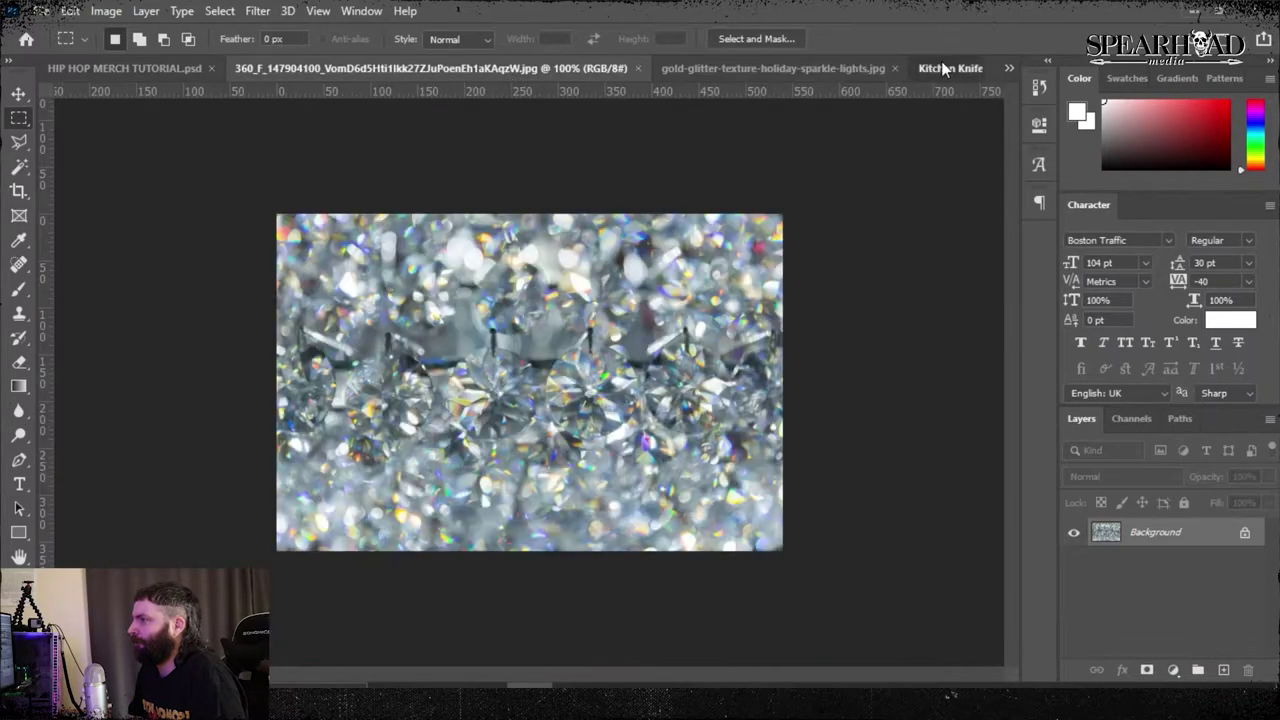
pyautogui.click(943, 67)
pyautogui.click(967, 69)
pyautogui.click(955, 69)
pyautogui.hotkey('ctrl', 'Tab')
# - Adjust the hue and saturation of the merged artwork on Layer 12
pyautogui.hotkey('ctrl', 'u')
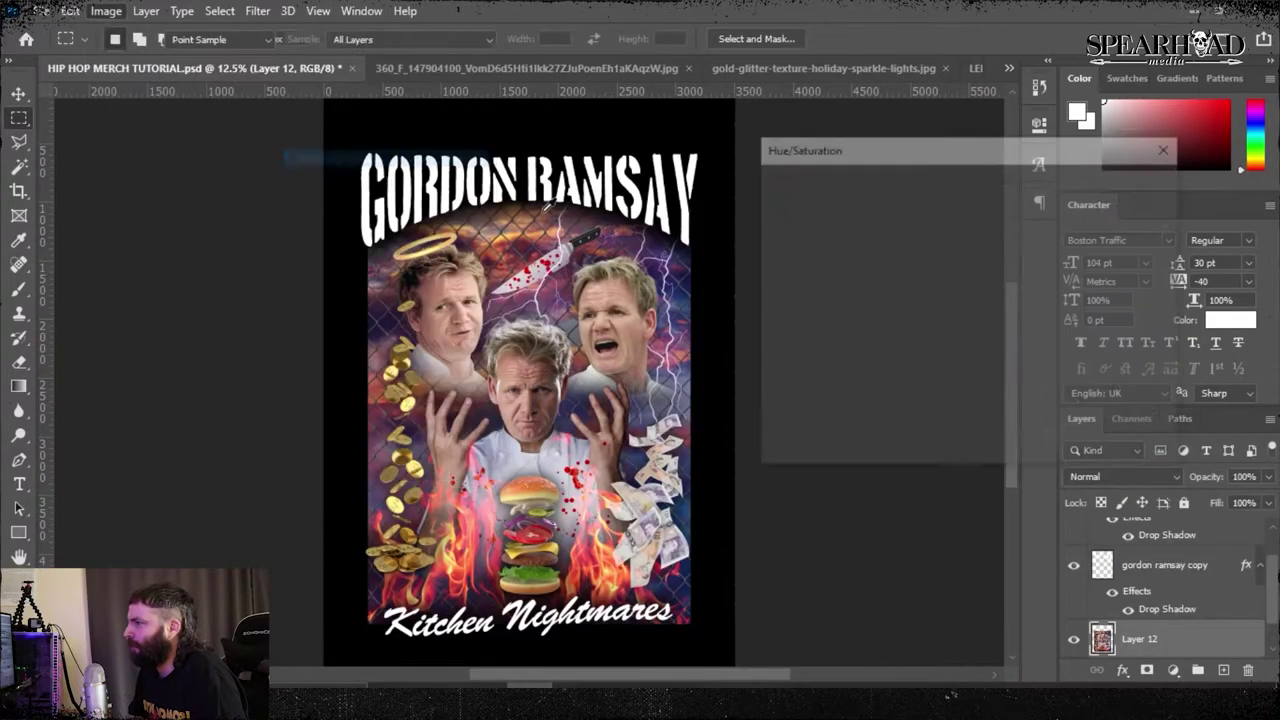
pyautogui.moveTo(925, 272); pyautogui.dragTo(920, 270)
pyautogui.moveTo(925, 324); pyautogui.dragTo(943, 322)
pyautogui.moveTo(917, 272); pyautogui.dragTo(923, 276)
pyautogui.click(1135, 178)
pyautogui.press('z')
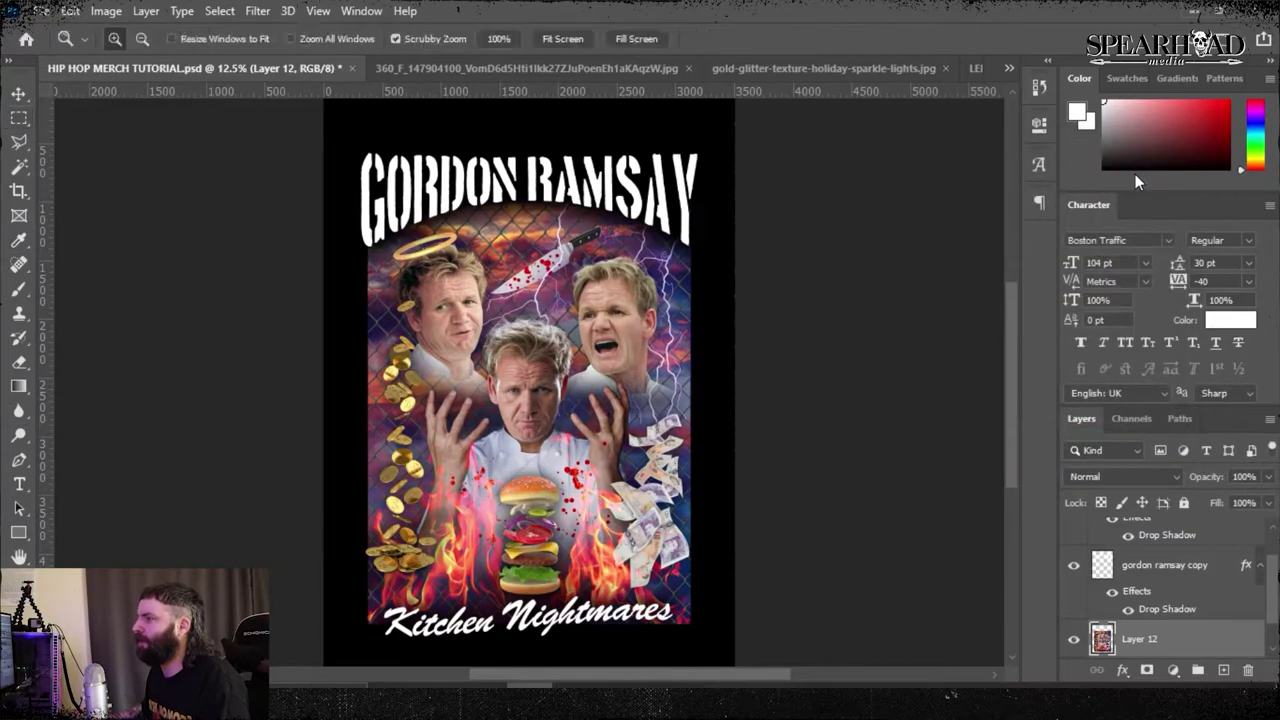
# - Duplicate the gordon ramsay copy title layer and invert the duplicate's white lettering to black
pyautogui.scroll(1, 1160, 606)
pyautogui.click(1162, 606)
pyautogui.rightClick(1149, 607)
pyautogui.click(1001, 101)
pyautogui.press('Return')
pyautogui.click(1128, 648)
pyautogui.click(106, 12)
pyautogui.moveTo(135, 60)
pyautogui.click(320, 278)
pyautogui.click(146, 12)
pyautogui.moveTo(215, 191)
pyautogui.click(446, 218)
pyautogui.click(727, 203)
# - Add a white stroke of 10 px, positioned at the centre, to the black title layer gordon ramsay copy 2
pyautogui.click(144, 12)
pyautogui.click(434, 238)
pyautogui.moveTo(430, 212)
pyautogui.mouseDown()
pyautogui.moveTo(517, 262)
pyautogui.moveTo(589, 346)
pyautogui.mouseUp()
pyautogui.hotkey('ctrl', '+')
pyautogui.hotkey('ctrl', '+')
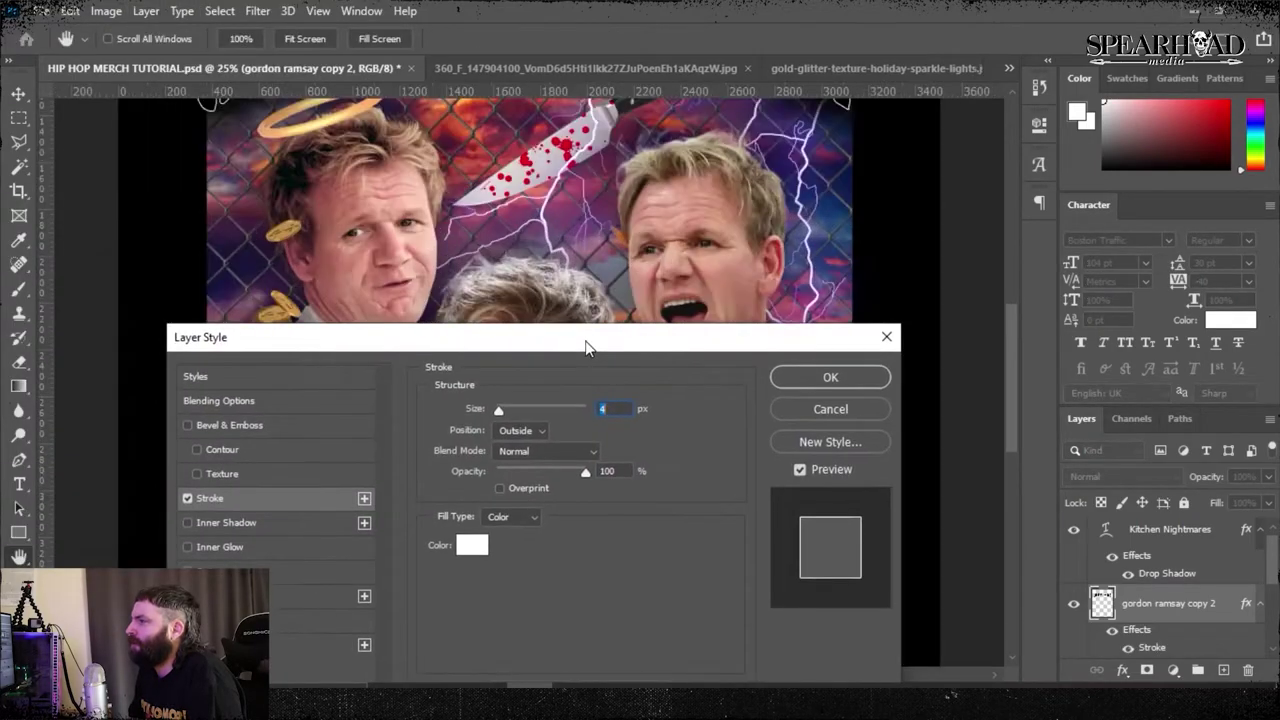
pyautogui.scroll(3, 613, 197)
pyautogui.write('13')
pyautogui.click(521, 430)
pyautogui.click(513, 481)
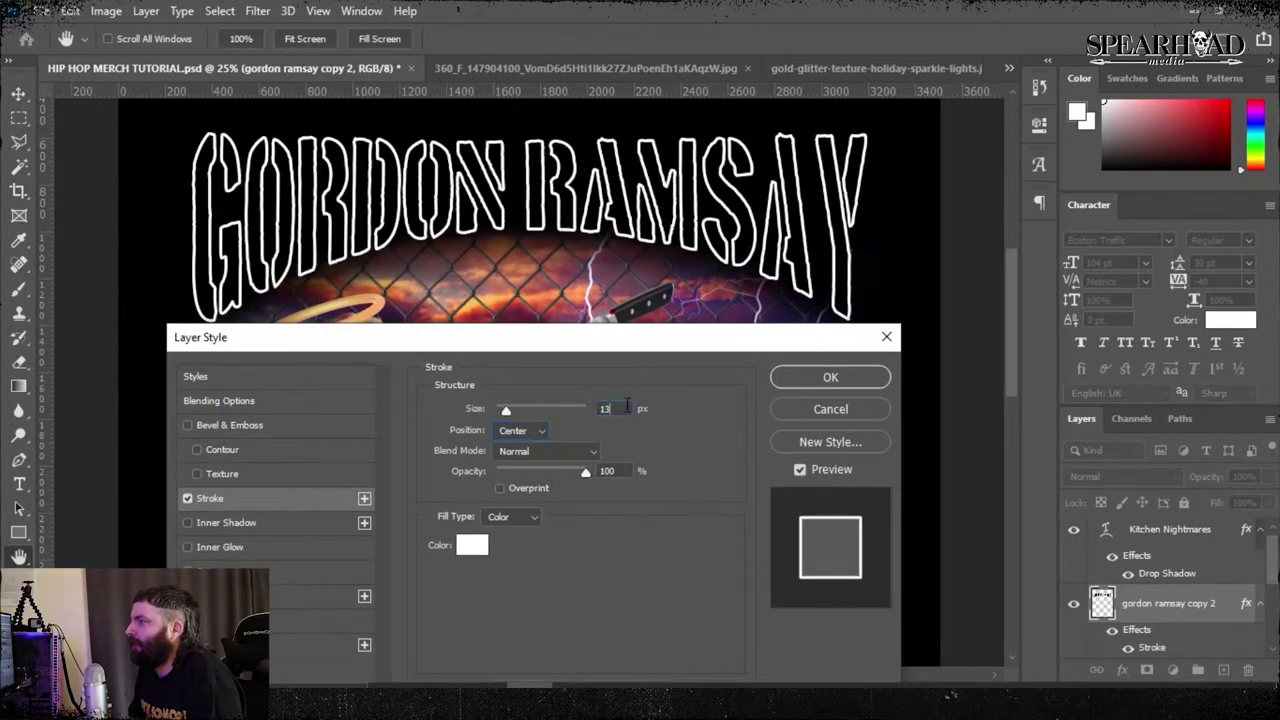
pyautogui.write('20')
pyautogui.doubleClick(627, 405)
pyautogui.write('10')
pyautogui.press('Return')
# - Rasterize the stroke style on gordon ramsay copy 2 and delete the black letter interiors, leaving only the white outline
pyautogui.rightClick(1139, 599)
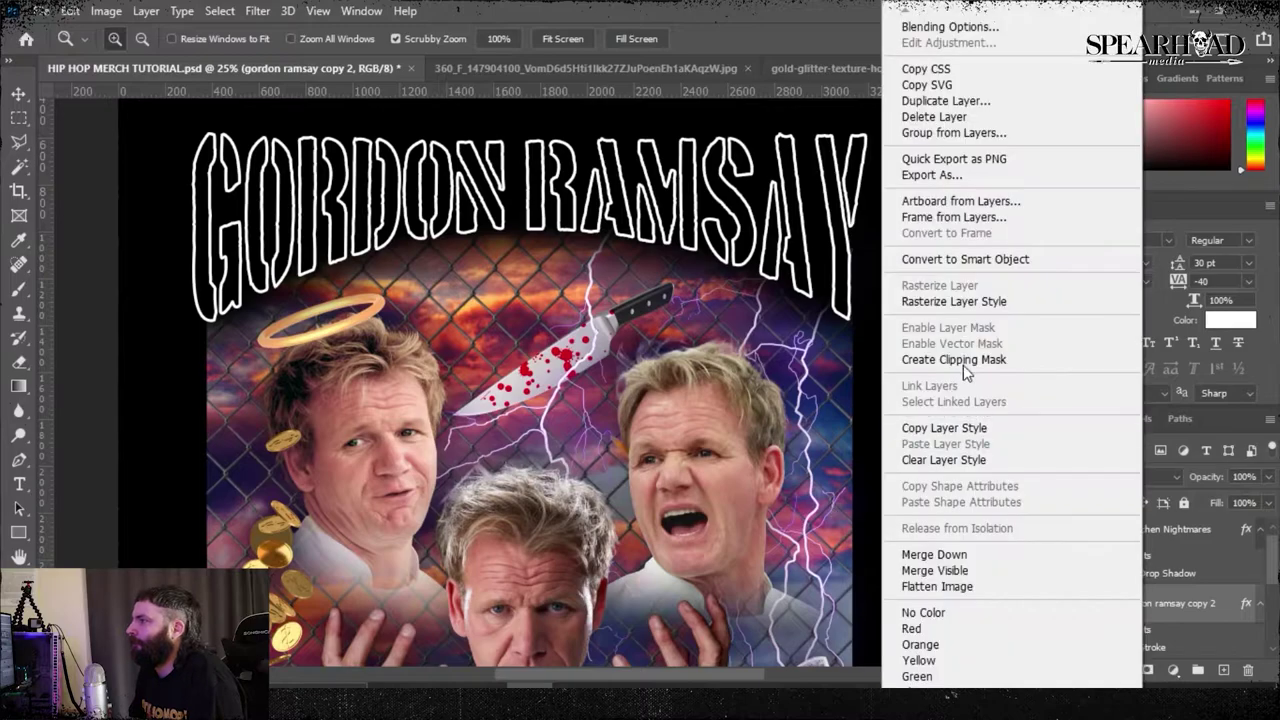
pyautogui.click(955, 301)
pyautogui.click(24, 168)
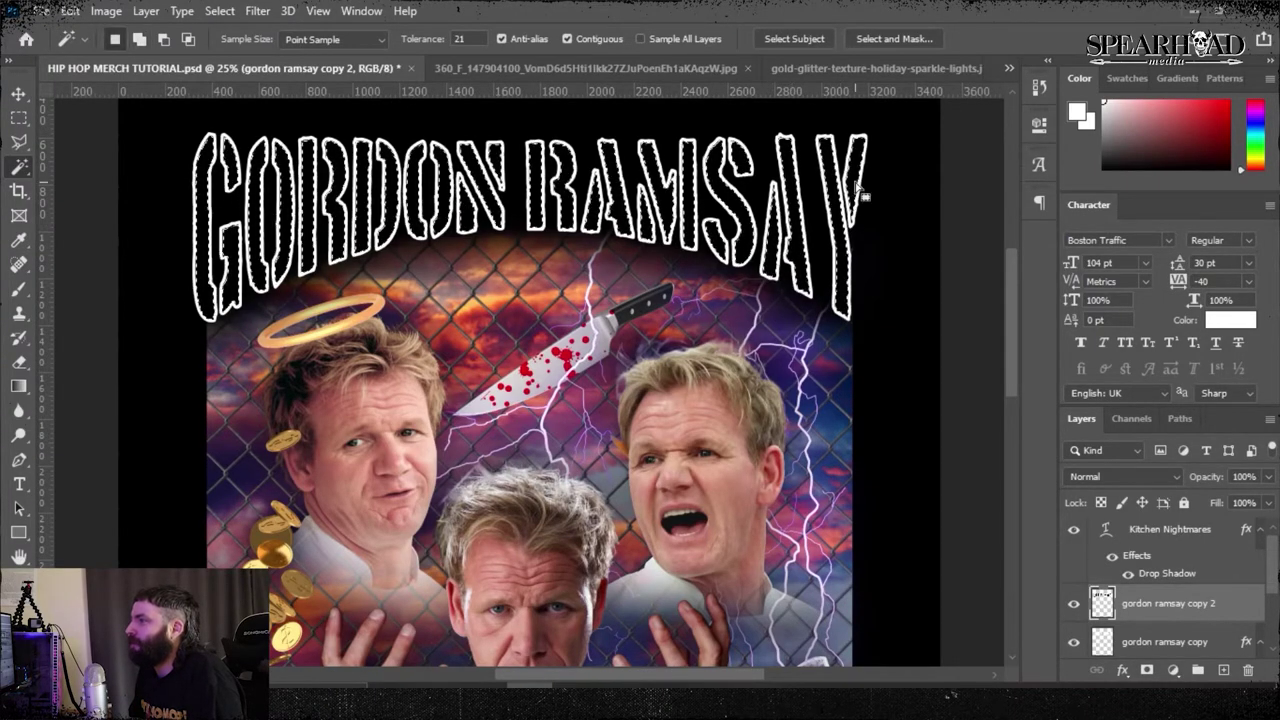
pyautogui.hotkey('alt', 'BackSpace')
# - Rename the merged artwork layer as ARTWORK
pyautogui.click(1135, 638)
pyautogui.scroll(-3, 1136, 634)
pyautogui.doubleClick(1143, 604)
pyautogui.write('AR')
pyautogui.scroll(3, 1157, 603)
# - Copy the diamond texture from the 360_F_147904100 image, paste it between the title and outline layers, and scale it down over the G
pyautogui.click(1140, 611)
pyautogui.scroll(-3, 1100, 620)
pyautogui.click(1143, 531)
pyautogui.scroll(1, 1143, 534)
pyautogui.click(560, 68)
pyautogui.hotkey('ctrl', 'c')
pyautogui.click(131, 73)
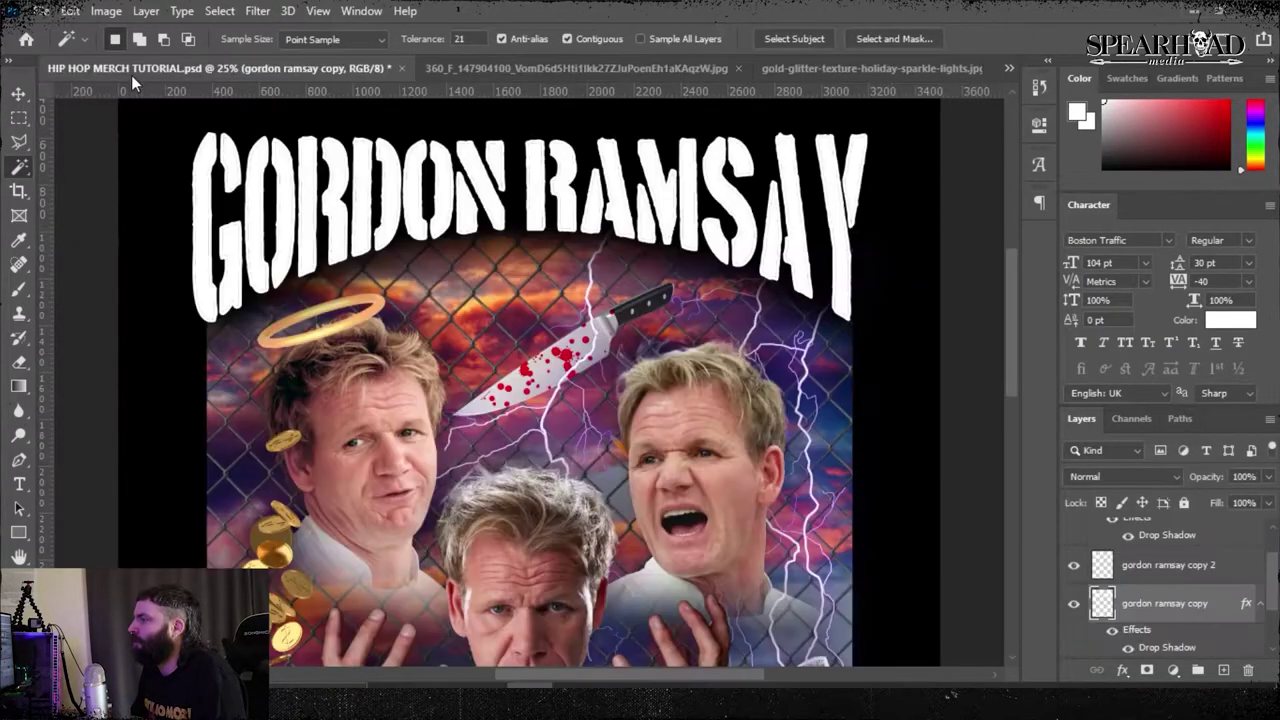
pyautogui.hotkey('ctrl', 'v')
pyautogui.hotkey('ctrl', 't')
pyautogui.moveTo(443, 296); pyautogui.dragTo(437, 474)
pyautogui.moveTo(530, 324); pyautogui.dragTo(217, 168)
pyautogui.press('Return')
pyautogui.press('w')
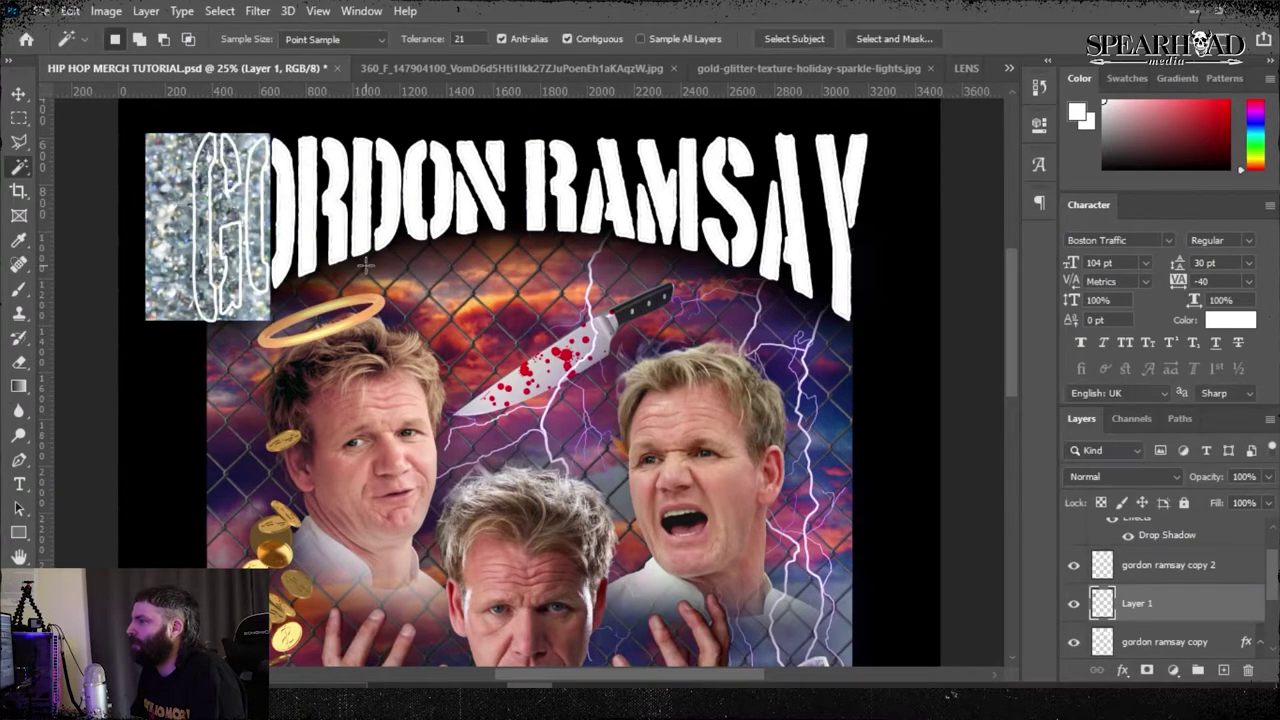
# - Delete the strip of diamond texture that extends past the outer edge of the G, using a rectangular marquee selection
pyautogui.rightClick(1066, 612)
pyautogui.click(213, 343)
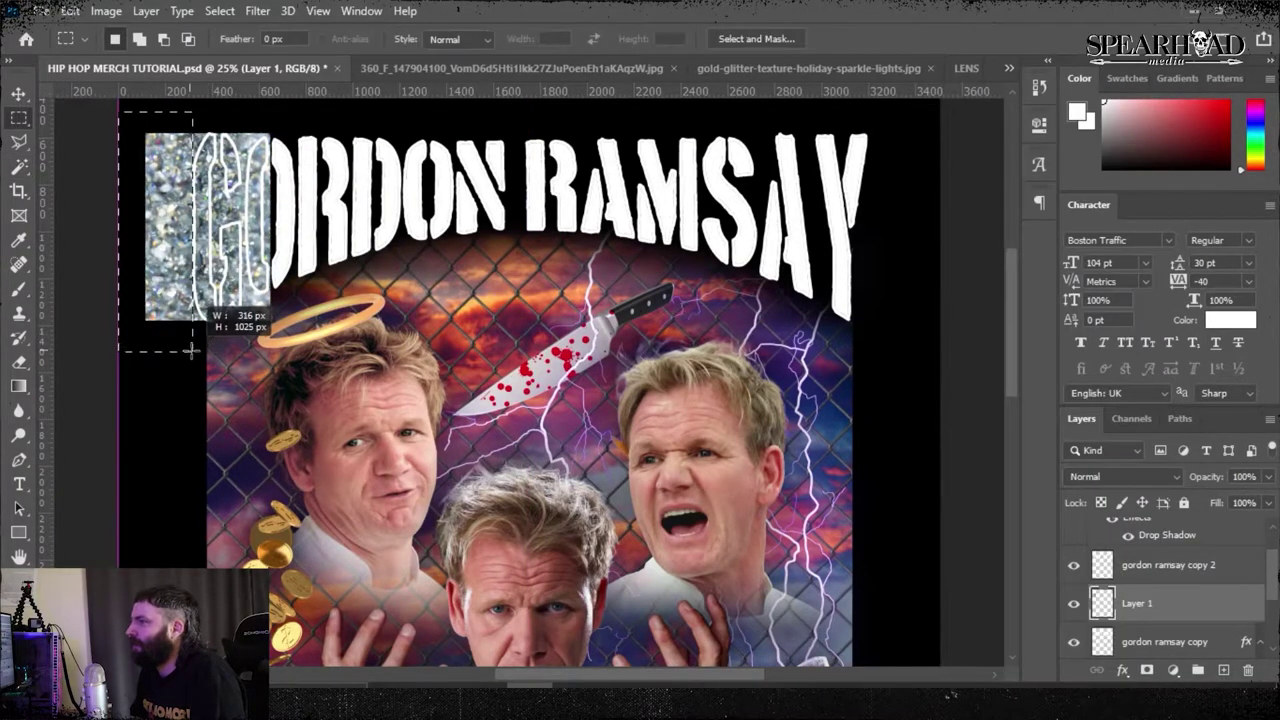
pyautogui.moveTo(190, 350); pyautogui.dragTo(191, 351)
pyautogui.press('Delete')
# - Duplicate the trimmed diamond tile and place the copies along the letters of GORDON
pyautogui.click(947, 101)
pyautogui.press('Return')
pyautogui.hotkey('ctrl', 't')
pyautogui.moveTo(220, 174); pyautogui.dragTo(566, 215)
pyautogui.press('Return')
pyautogui.rightClick(1147, 595)
pyautogui.click(947, 101)
pyautogui.press('Return')
pyautogui.press('Return')
# - Duplicate and merge the diamond tiles, extending the row past GORDON onto the first letters of RAMSAY
pyautogui.click(1146, 638)
pyautogui.hotkey('alt', 'e')
pyautogui.press('Escape')
pyautogui.hotkey('ctrl', 'j')
pyautogui.hotkey('ctrl', 't')
pyautogui.press('Return')
pyautogui.scroll(-2, 1190, 620)
pyautogui.keyDown('shift'); pyautogui.click(1190, 634); pyautogui.keyUp('shift')
pyautogui.hotkey('ctrl', 'e')
pyautogui.hotkey('ctrl', 'j')
pyautogui.hotkey('ctrl', 't')
pyautogui.press('Return')
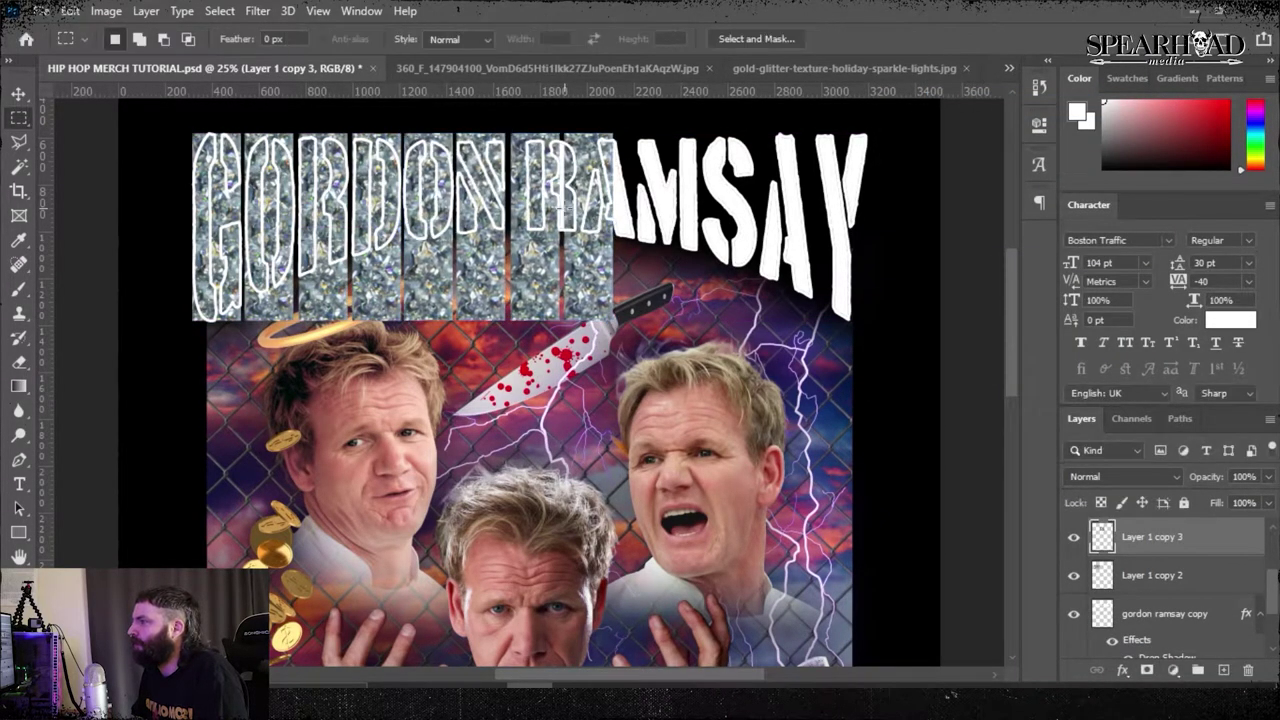
# - Delete the diamond texture that runs past the N of GORDON and merge the two tile layers
pyautogui.moveTo(708, 335); pyautogui.dragTo(508, 104)
pyautogui.press('Delete')
pyautogui.hotkey('ctrl', 'd')
pyautogui.rightClick(1161, 544)
pyautogui.click(1074, 556)
# - Duplicate the merged diamond tiles over RAMSAY and stretch the copy to about 103.6% width
pyautogui.hotkey('ctrl', 'j')
pyautogui.hotkey('ctrl', 't')
pyautogui.moveTo(441, 187); pyautogui.dragTo(776, 187)
pyautogui.moveTo(838, 240); pyautogui.dragTo(847, 240)
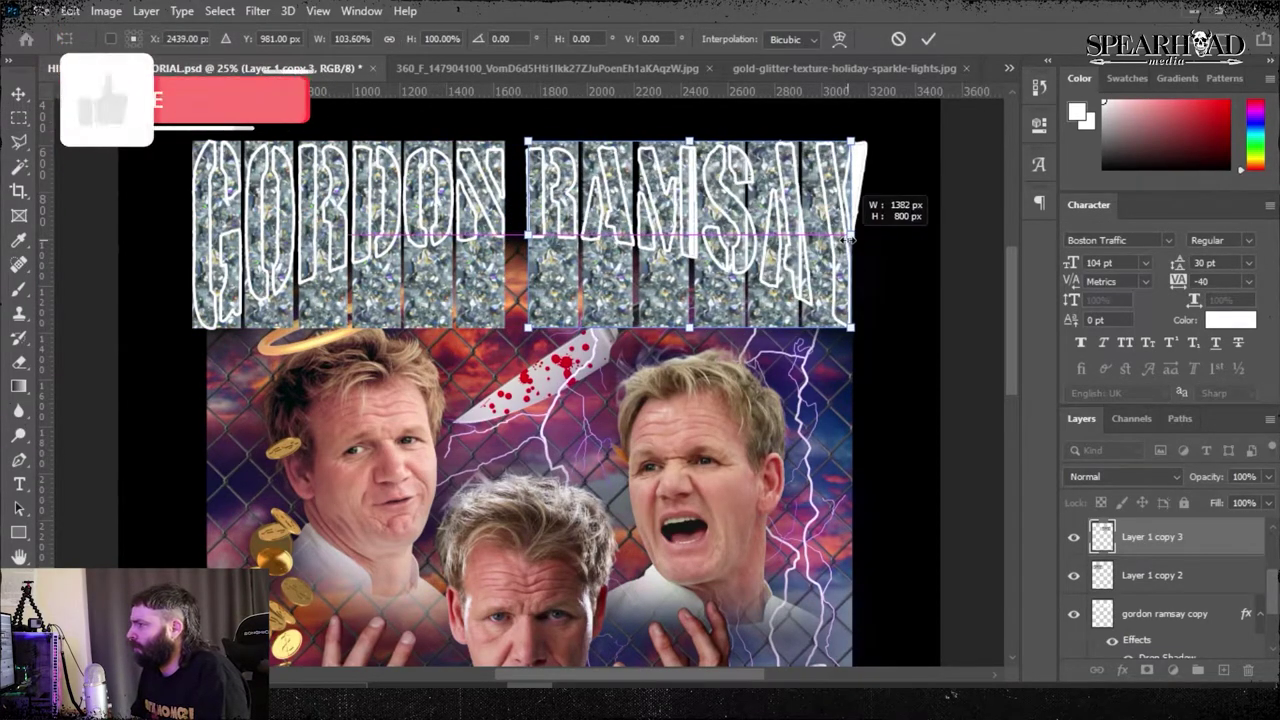
pyautogui.press('Return')
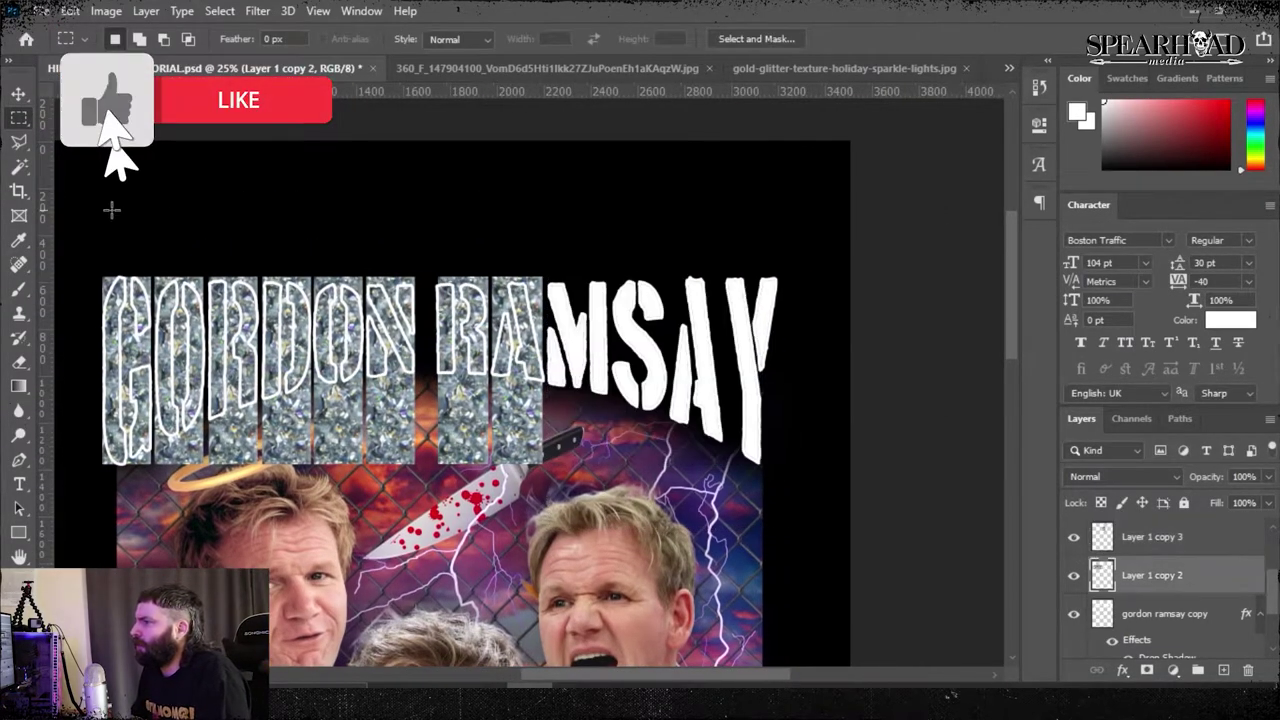
# - Copy the single diamond tile over the G to a new layer and move it onto the uncovered end of RAMSAY
pyautogui.moveTo(86, 214); pyautogui.dragTo(206, 505)
pyautogui.hotkey('ctrl', 'j')
pyautogui.hotkey('ctrl', 't')
pyautogui.moveTo(140, 345)
pyautogui.mouseDown()
pyautogui.moveTo(713, 345)
pyautogui.moveTo(671, 369)
pyautogui.mouseUp()
pyautogui.press('Return')
# - Copy more single diamond tiles into the remaining gaps until all the last letters of RAMSAY are covered
pyautogui.moveTo(829, 491); pyautogui.dragTo(724, 172)
pyautogui.hotkey('ctrl', 'j')
pyautogui.hotkey('ctrl', 't')
pyautogui.moveTo(752, 350); pyautogui.dragTo(609, 370)
pyautogui.press('Return')
pyautogui.hotkey('ctrl', 'v')
pyautogui.hotkey('ctrl', 't')
pyautogui.moveTo(472, 380); pyautogui.dragTo(659, 345)
pyautogui.press('Return')
pyautogui.press('m')
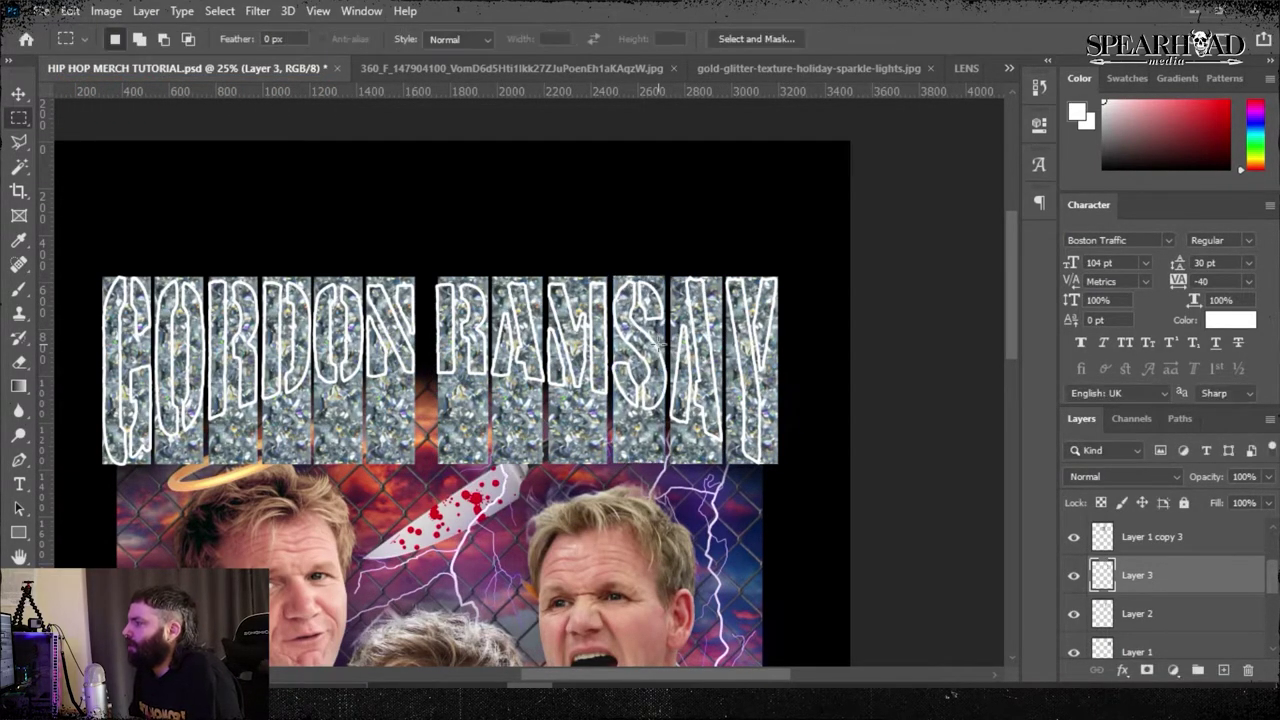
# - Merge all the diamond tile layers into one layer
pyautogui.click(1152, 537)
pyautogui.scroll(-2, 1148, 590)
pyautogui.keyDown('shift'); pyautogui.click(1148, 610); pyautogui.keyUp('shift')
pyautogui.rightClick(1148, 610)
pyautogui.click(1080, 555)
# - Trim the diamond texture to the shape of the title letters and raise its saturation to about +29
pyautogui.keyDown('ctrl'); pyautogui.click(1102, 528); pyautogui.keyUp('ctrl')
pyautogui.hotkey('ctrl', 'shift', 'i')
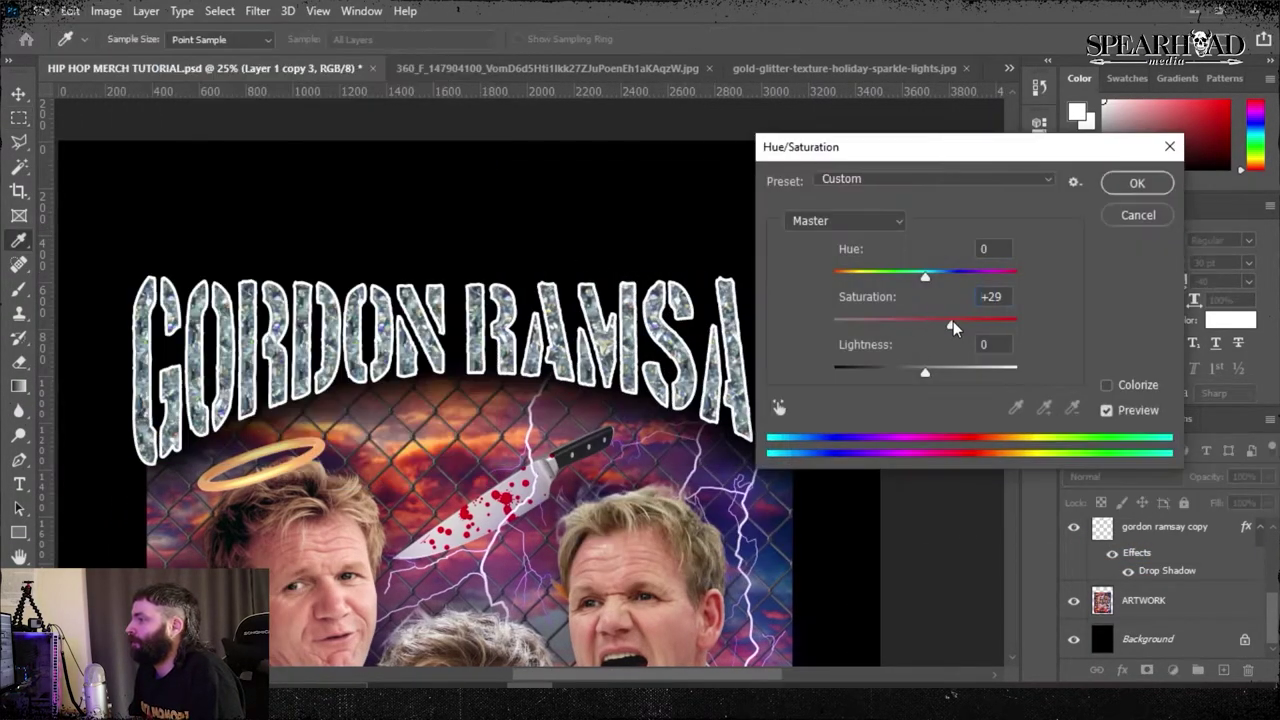
pyautogui.press('Return')
pyautogui.scroll(1, 1080, 610)
pyautogui.click(1077, 609)
pyautogui.click(1077, 609)
# - Copy the gold glitter texture image, paste it above the outline layer, and scale it down over the title
pyautogui.click(800, 69)
pyautogui.click(1244, 535)
pyautogui.hotkey('ctrl', 'a')
pyautogui.hotkey('ctrl', 'c')
pyautogui.click(163, 70)
pyautogui.hotkey('ctrl', 'v')
pyautogui.hotkey('ctrl', 'd')
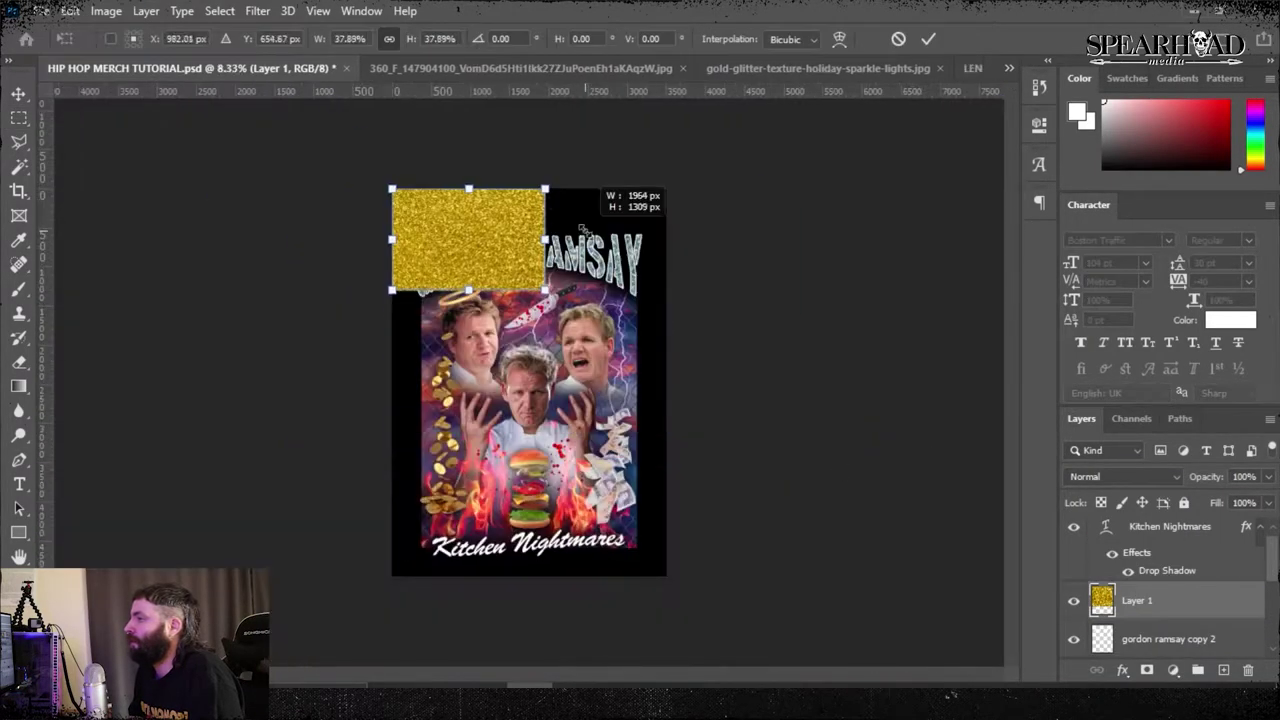
pyautogui.moveTo(563, 206); pyautogui.dragTo(632, 256)
pyautogui.press('Return')
# - Duplicate the gold glitter to cover the rest of the title and merge the two glitter layers
pyautogui.rightClick(1155, 601)
pyautogui.click(957, 100)
pyautogui.hotkey('ctrl', 't')
pyautogui.press('Return')
pyautogui.hotkey('ctrl', '+')
pyautogui.hotkey('ctrl', '+')
pyautogui.hotkey('ctrl', '+')
pyautogui.keyDown('shift'); pyautogui.click(1137, 639); pyautogui.keyUp('shift')
pyautogui.rightClick(1140, 639)
pyautogui.click(950, 470)
# - Trim the gold glitter to the title outline by deleting everything outside the gordon ramsay copy 2 shape, and deselect
pyautogui.keyDown('ctrl'); pyautogui.click(1102, 639); pyautogui.keyUp('ctrl')
pyautogui.hotkey('ctrl', 'shift', 'i')
pyautogui.press('Delete')
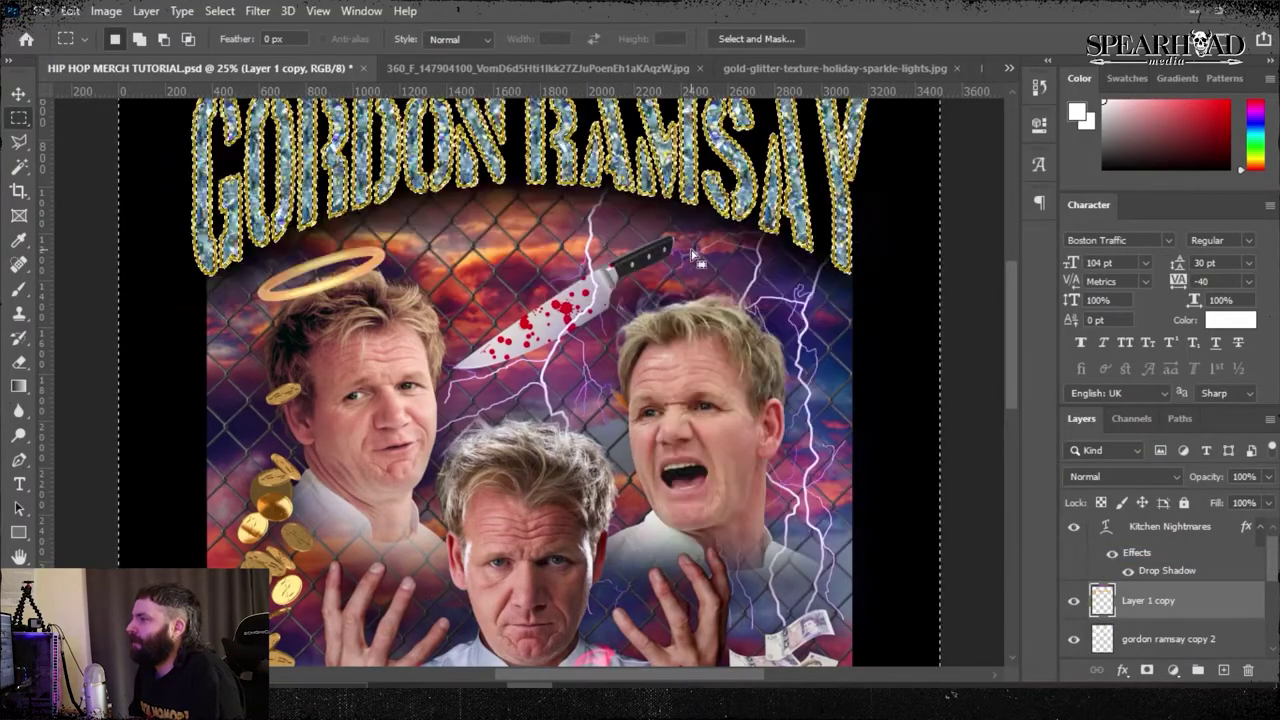
pyautogui.hotkey('ctrl', 'd')
pyautogui.scroll(3, 690, 256)
pyautogui.hotkey('ctrl', '+')
pyautogui.hotkey('ctrl', '-')
# - Select the letter interiors inside the gold outline with the Magic Wand and copy their diamond fill to a new layer
pyautogui.click(146, 11)
pyautogui.click(697, 8)
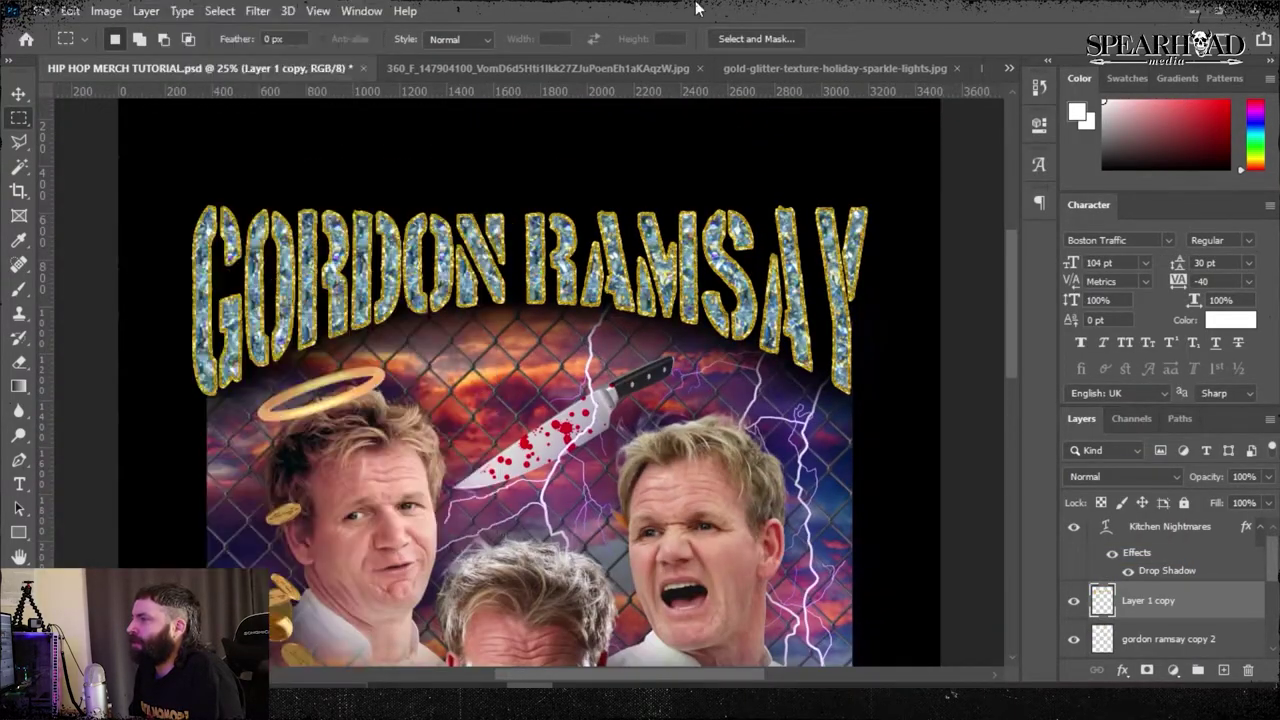
pyautogui.click(19, 167)
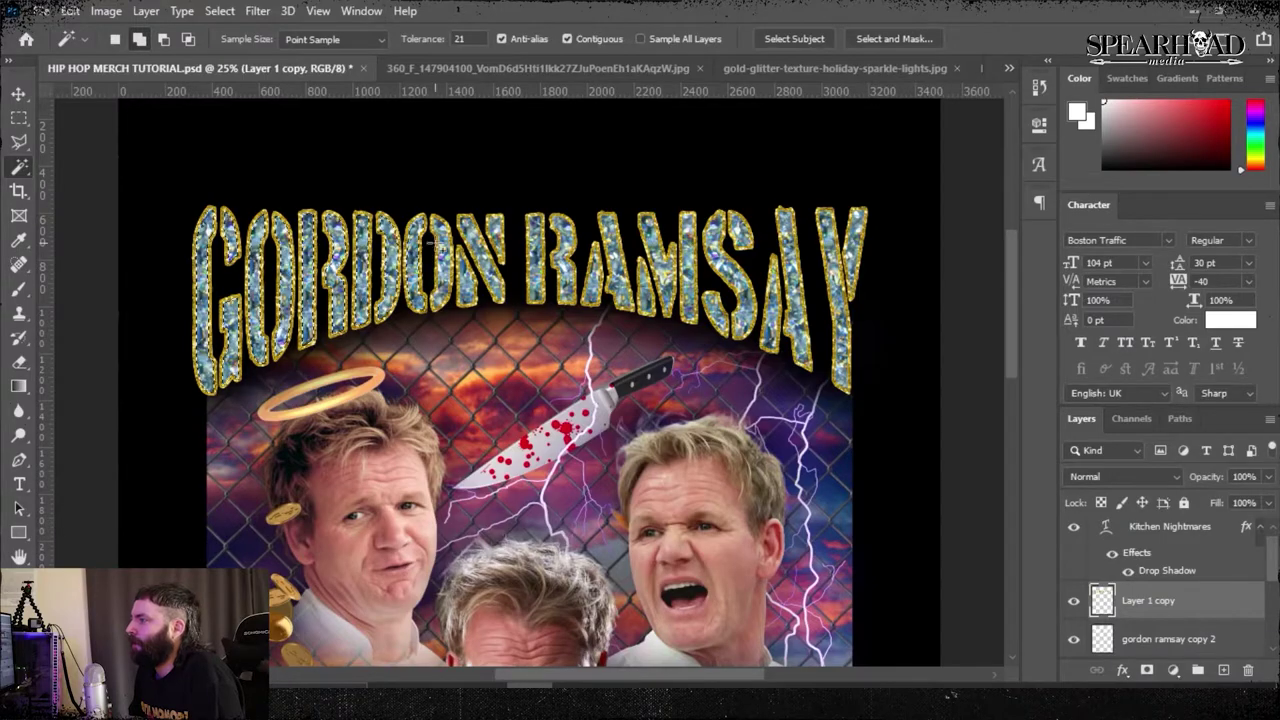
pyautogui.keyDown('shift'); pyautogui.click(644, 294); pyautogui.keyUp('shift')
pyautogui.keyDown('shift'); pyautogui.click(688, 280); pyautogui.keyUp('shift')
pyautogui.keyDown('shift'); pyautogui.click(738, 300); pyautogui.keyUp('shift')
pyautogui.keyDown('shift'); pyautogui.click(793, 300); pyautogui.keyUp('shift')
pyautogui.keyDown('shift'); pyautogui.click(837, 290); pyautogui.keyUp('shift')
pyautogui.keyDown('shift'); pyautogui.click(858, 250); pyautogui.keyUp('shift')
pyautogui.scroll(-2, 1148, 602)
pyautogui.click(1148, 604)
# - Add a black inner shadow with 4 px distance and about 8% choke to the diamond fill on Layer 1, adjusting its opacity
pyautogui.click(145, 10)
pyautogui.moveTo(214, 189)
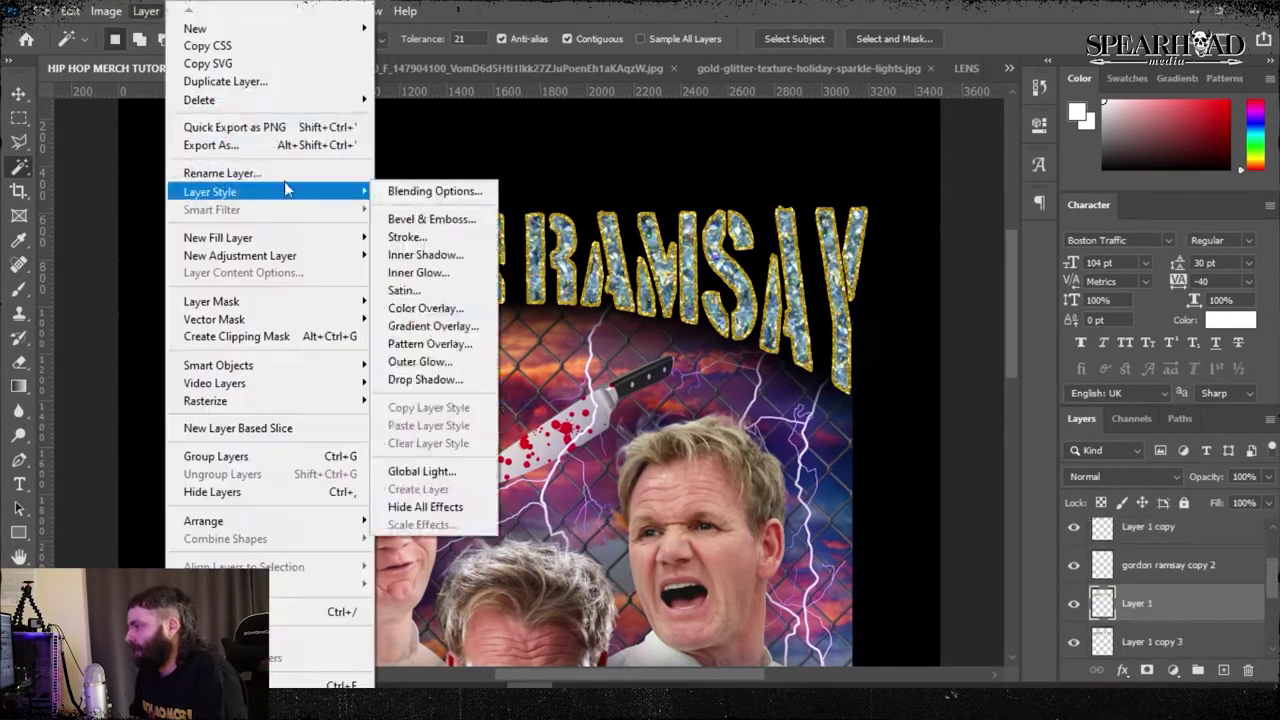
pyautogui.click(429, 266)
pyautogui.moveTo(300, 209); pyautogui.dragTo(614, 317)
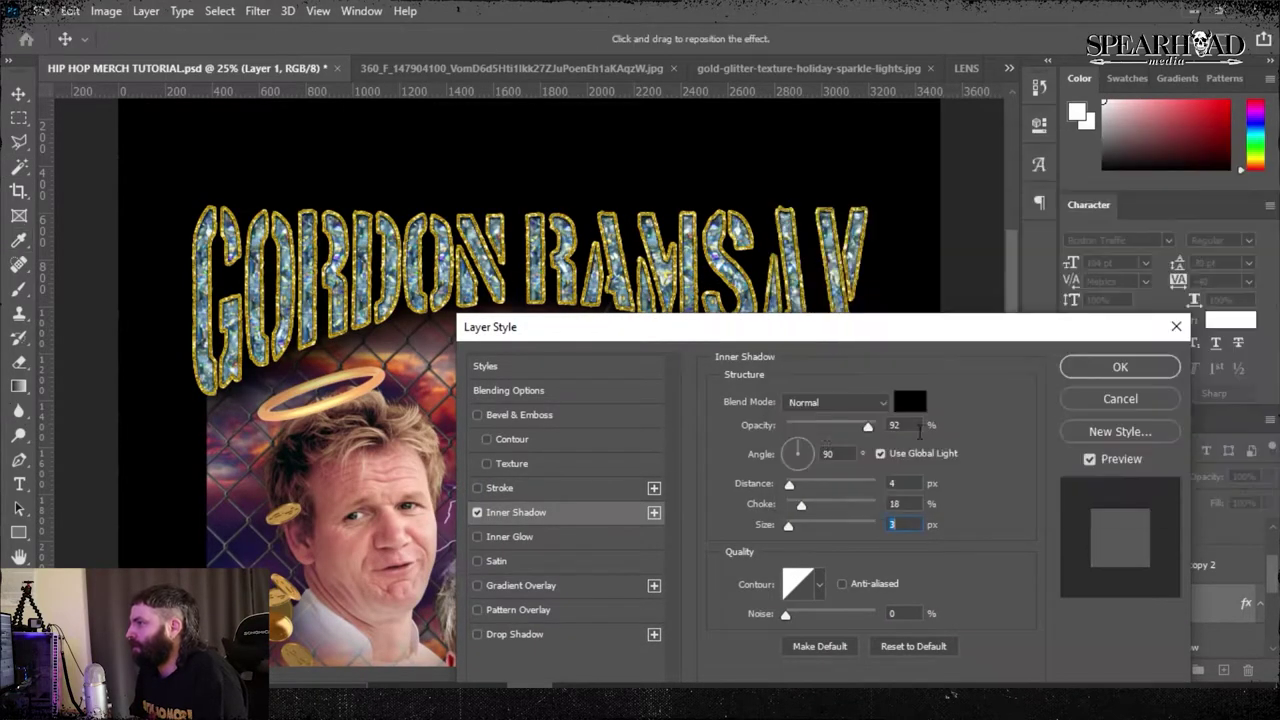
pyautogui.moveTo(801, 504); pyautogui.dragTo(795, 502)
pyautogui.moveTo(868, 425); pyautogui.dragTo(833, 425)
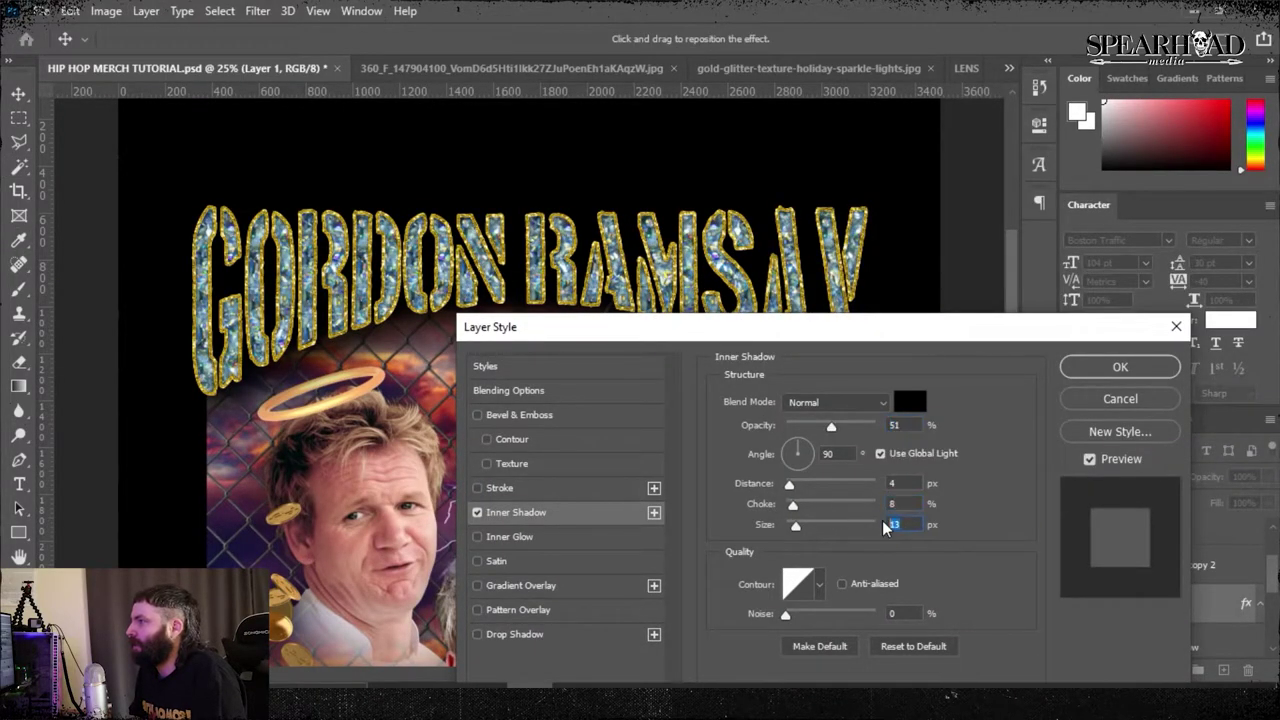
pyautogui.click(860, 425)
pyautogui.hotkey('ctrl', '+')
pyautogui.hotkey('ctrl', '+')
pyautogui.moveTo(793, 505); pyautogui.dragTo(795, 526)
pyautogui.moveTo(800, 505); pyautogui.dragTo(791, 505)
pyautogui.click(1120, 367)
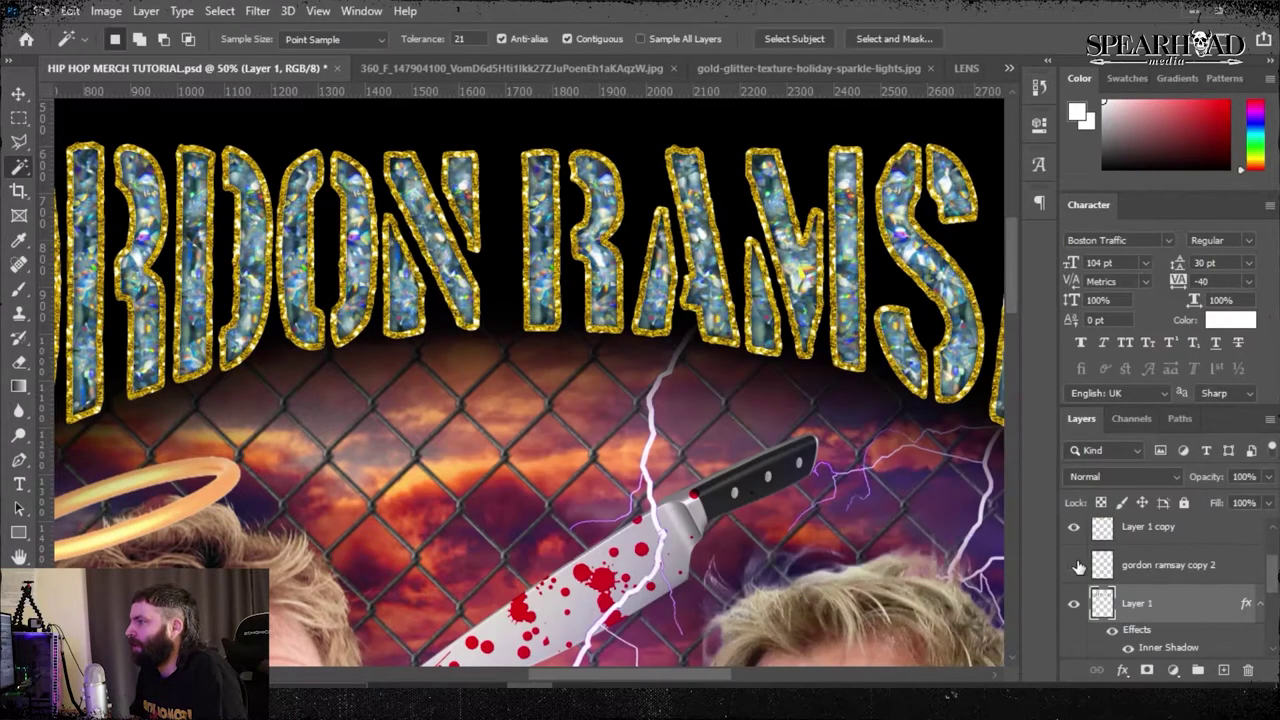
# - Add a golden-yellow stroke to the gold glitter outline on Layer 1 copy, adjusting the stroke size
pyautogui.click(1148, 527)
pyautogui.click(146, 11)
pyautogui.moveTo(220, 192)
pyautogui.click(408, 237)
pyautogui.moveTo(796, 296); pyautogui.dragTo(790, 296)
pyautogui.click(759, 431)
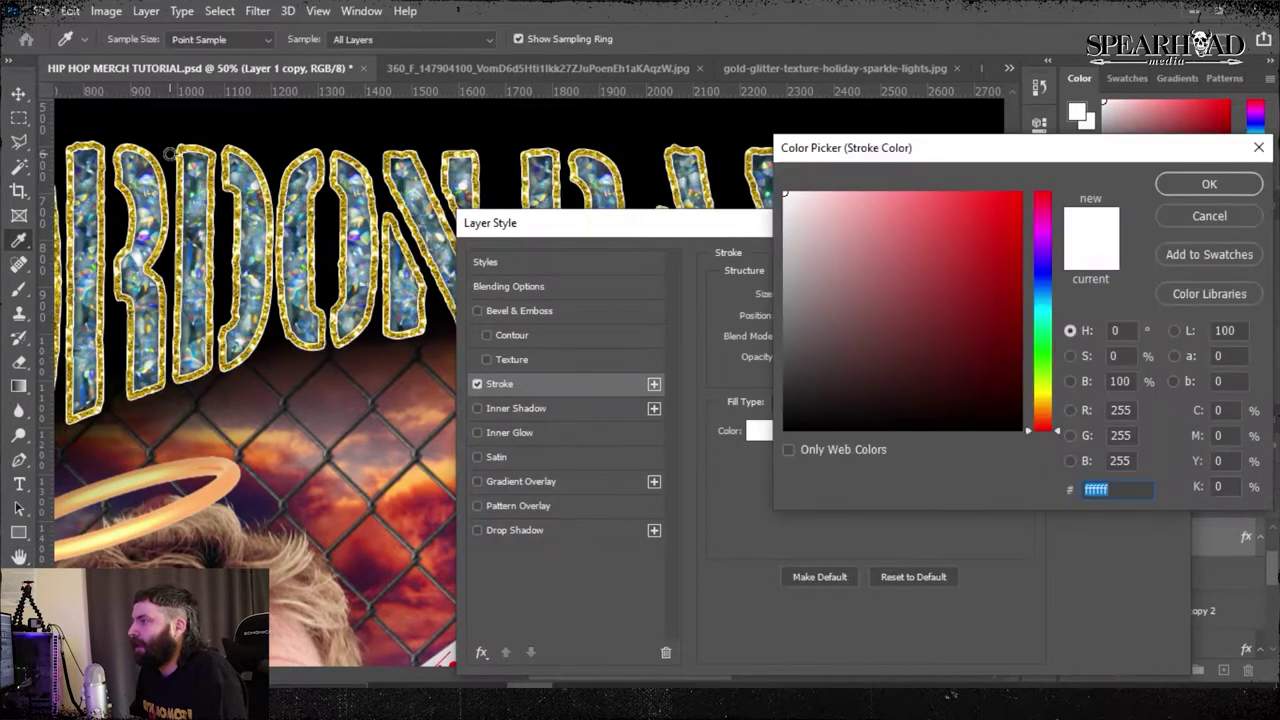
pyautogui.click(1043, 399)
pyautogui.click(1015, 204)
pyautogui.click(1209, 184)
pyautogui.click(1150, 262)
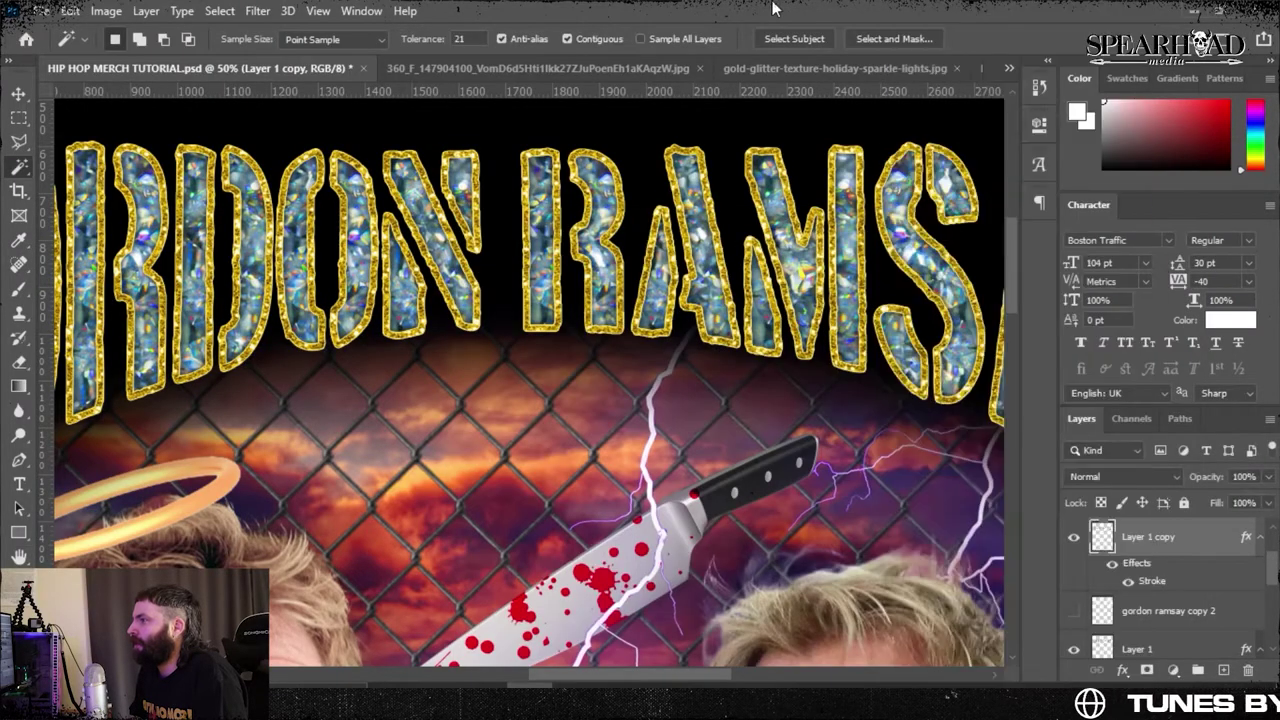
# - Apply a slight Levels adjustment to the diamond fill on Layer 1
pyautogui.hotkey('ctrl', '-')
pyautogui.hotkey('ctrl', '-')
pyautogui.scroll(3, 692, 293)
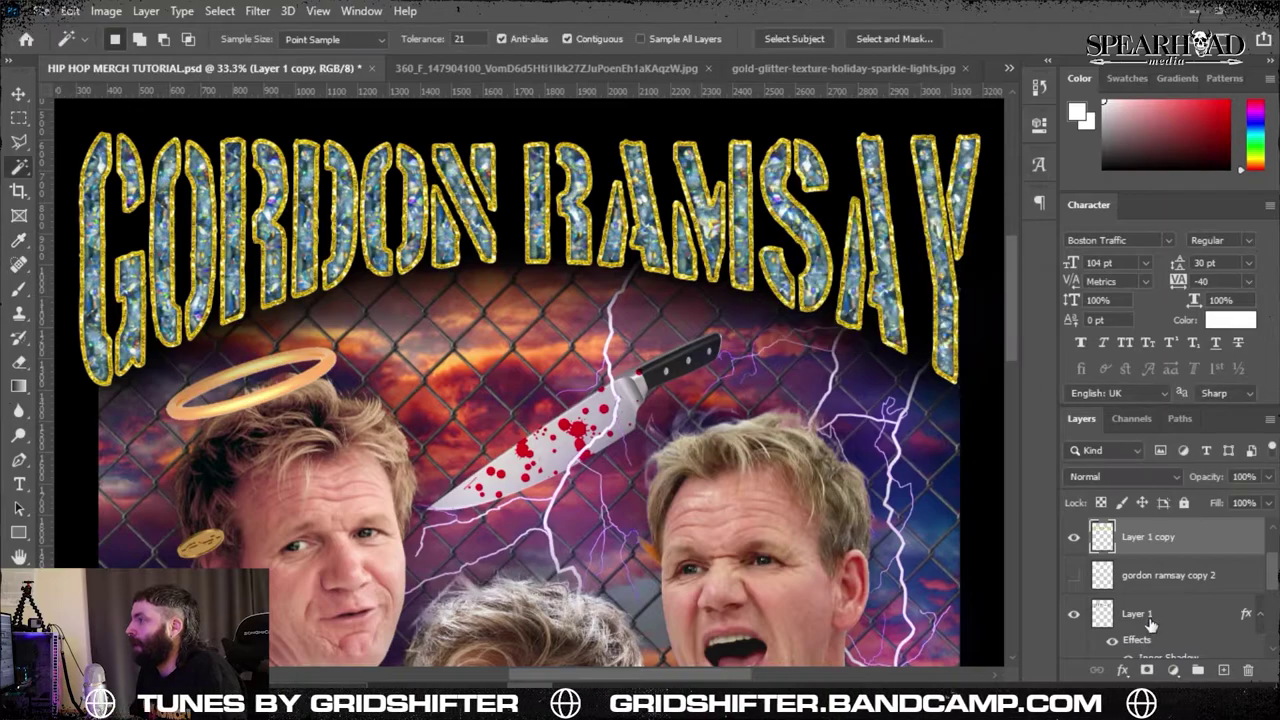
pyautogui.click(1136, 613)
pyautogui.click(106, 10)
pyautogui.click(330, 77)
pyautogui.moveTo(939, 510); pyautogui.dragTo(931, 510)
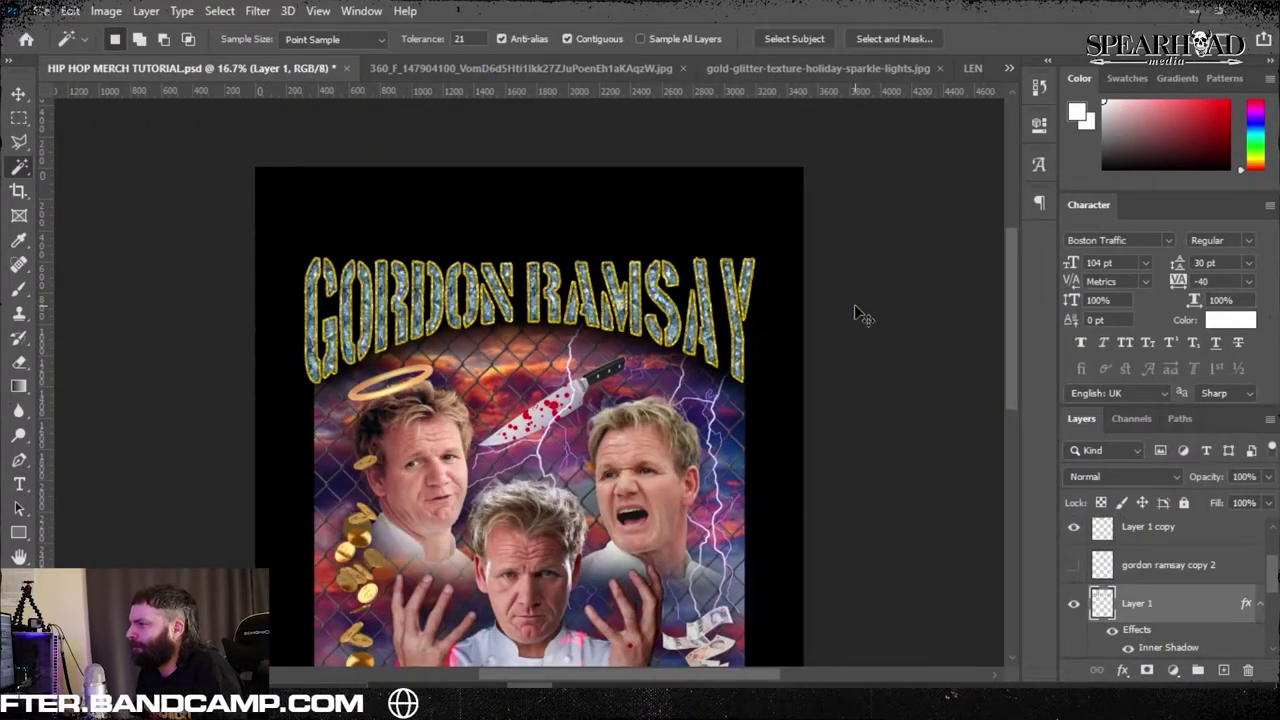
# - Group the title layers from Layer 1 copy down to gordon ramsay copy as GORDON LOGO, and duplicate the group with the original hidden
pyautogui.scroll(-1, 854, 304)
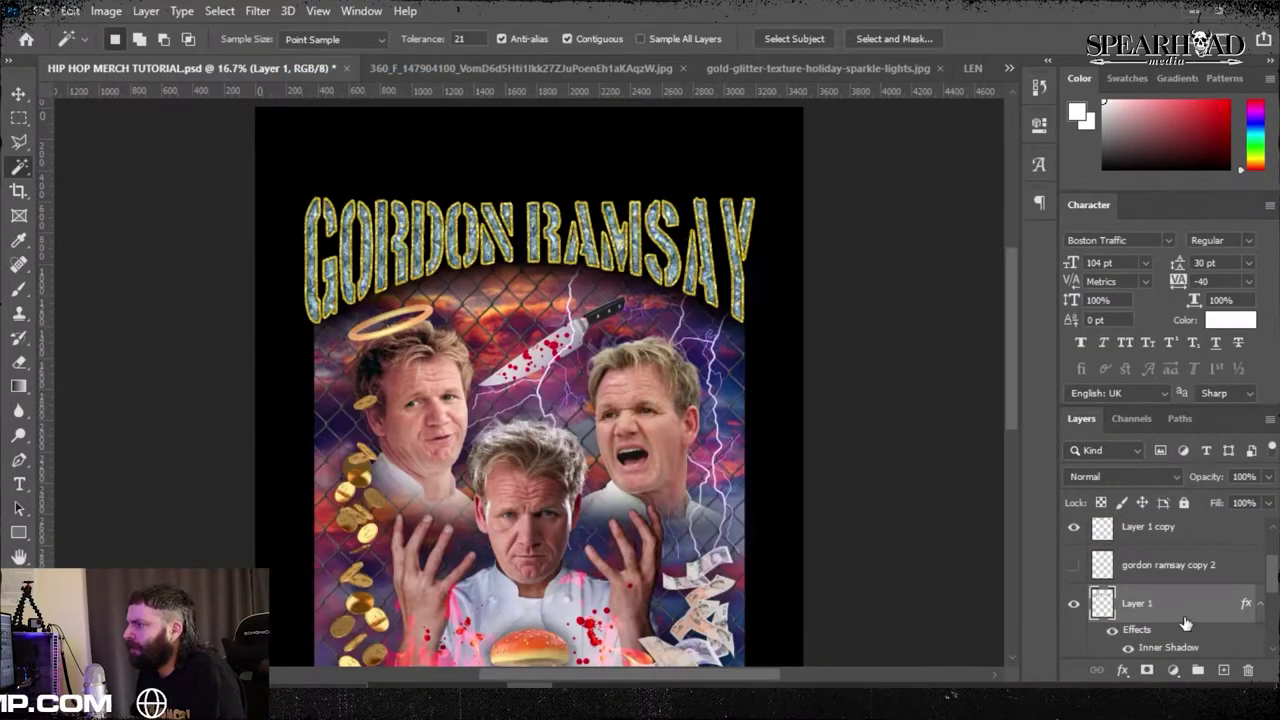
pyautogui.click(1148, 528)
pyautogui.scroll(-5, 1160, 580)
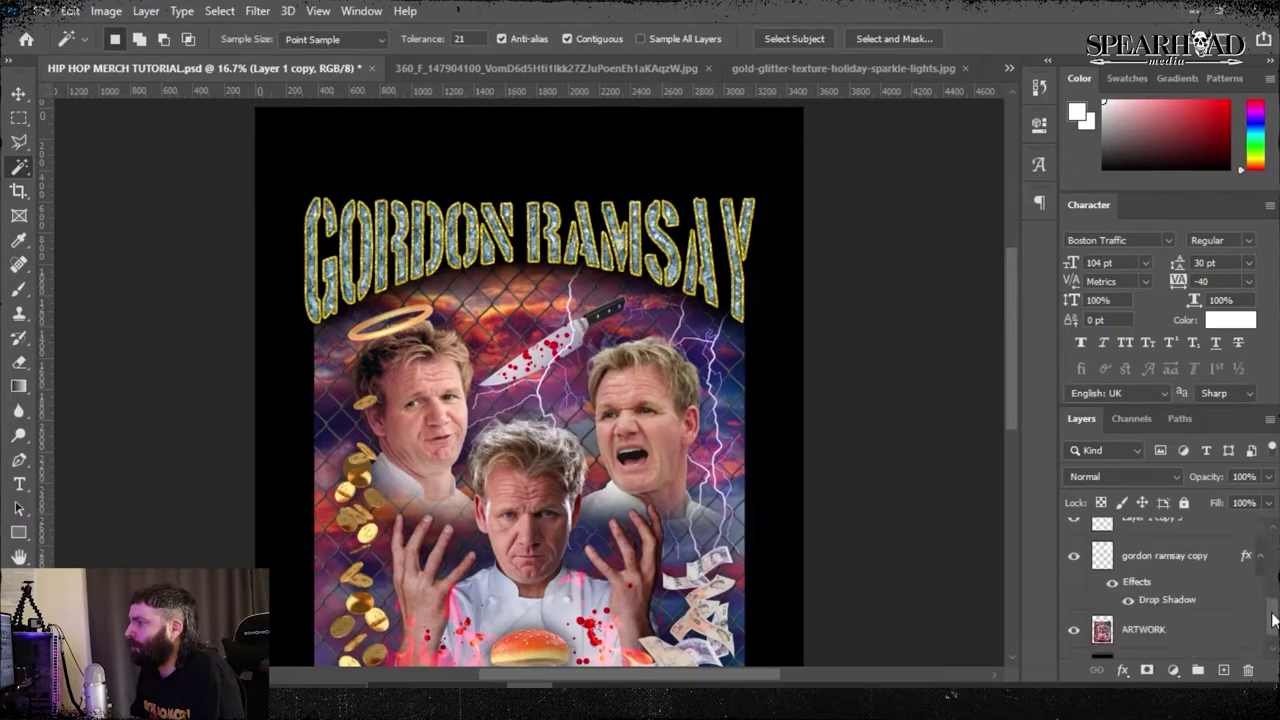
pyautogui.keyDown('shift'); pyautogui.click(1178, 556); pyautogui.keyUp('shift')
pyautogui.rightClick(1178, 556)
pyautogui.click(1011, 143)
pyautogui.write('GORDON LO')
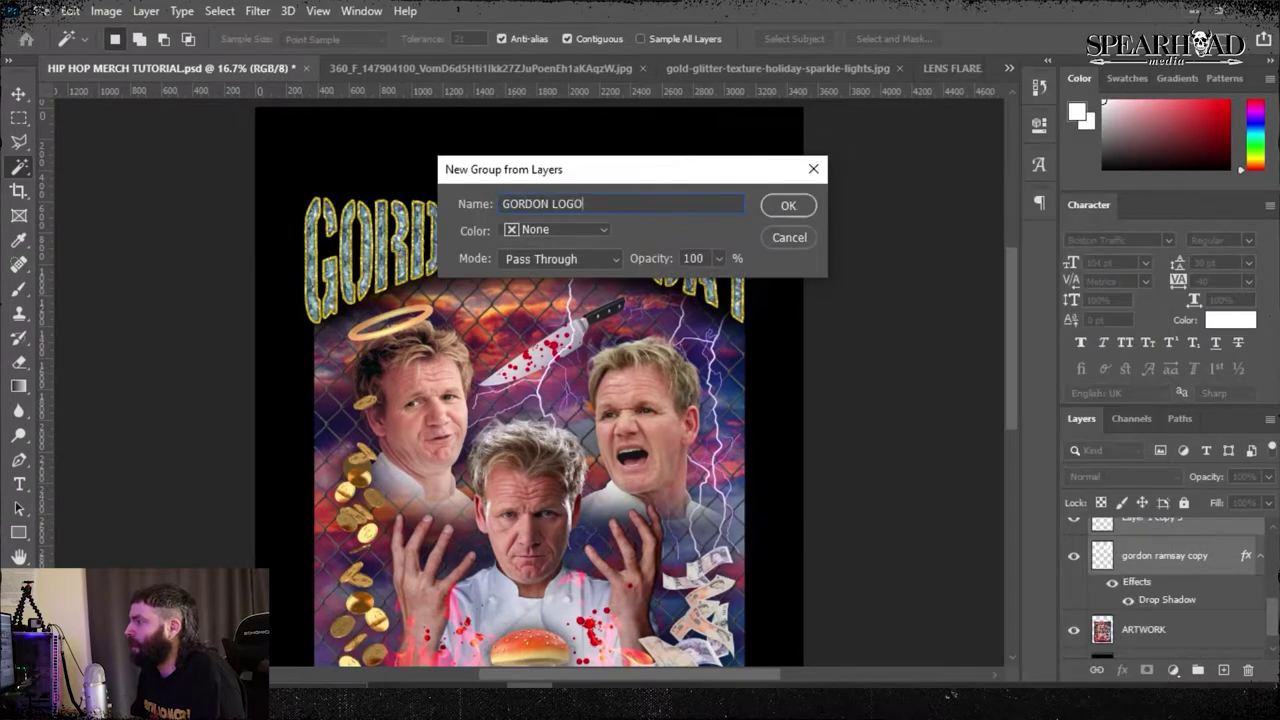
pyautogui.write('GO')
pyautogui.press('Return')
pyautogui.rightClick(1150, 575)
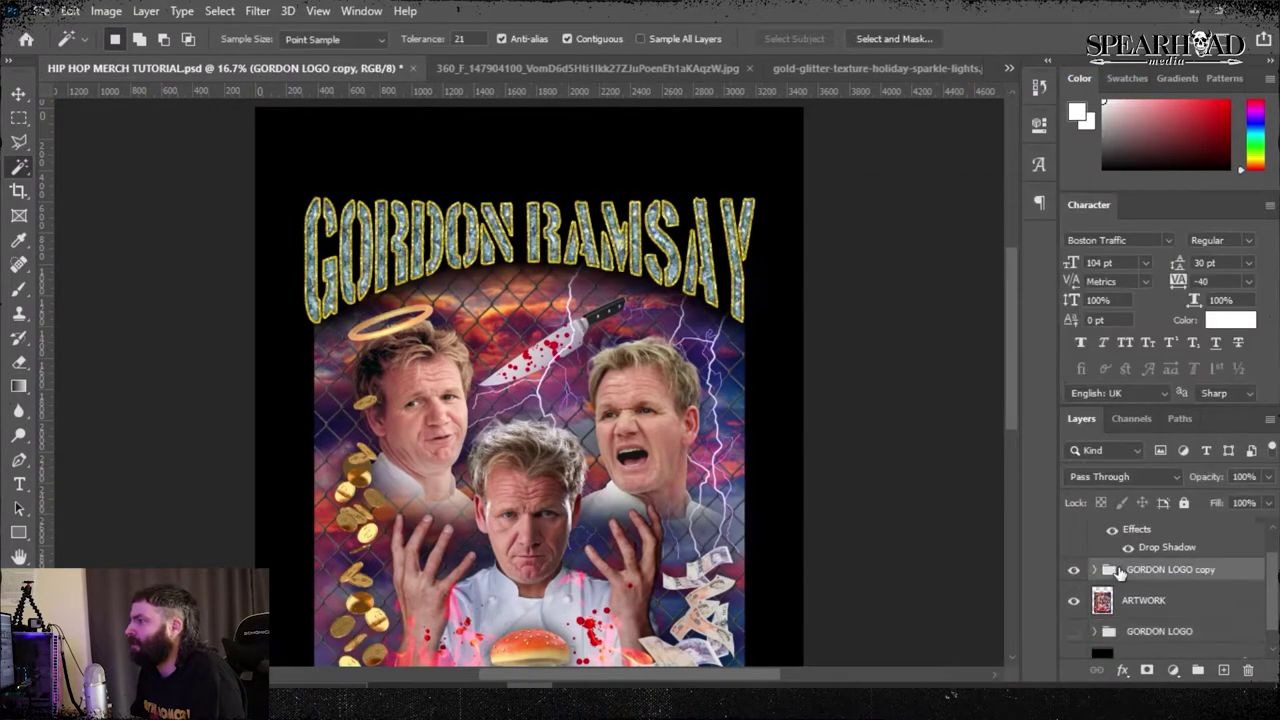
# - Try to merge the GORDON LOGO copy group into one layer and duplicate it for transforming
pyautogui.rightClick(1121, 573)
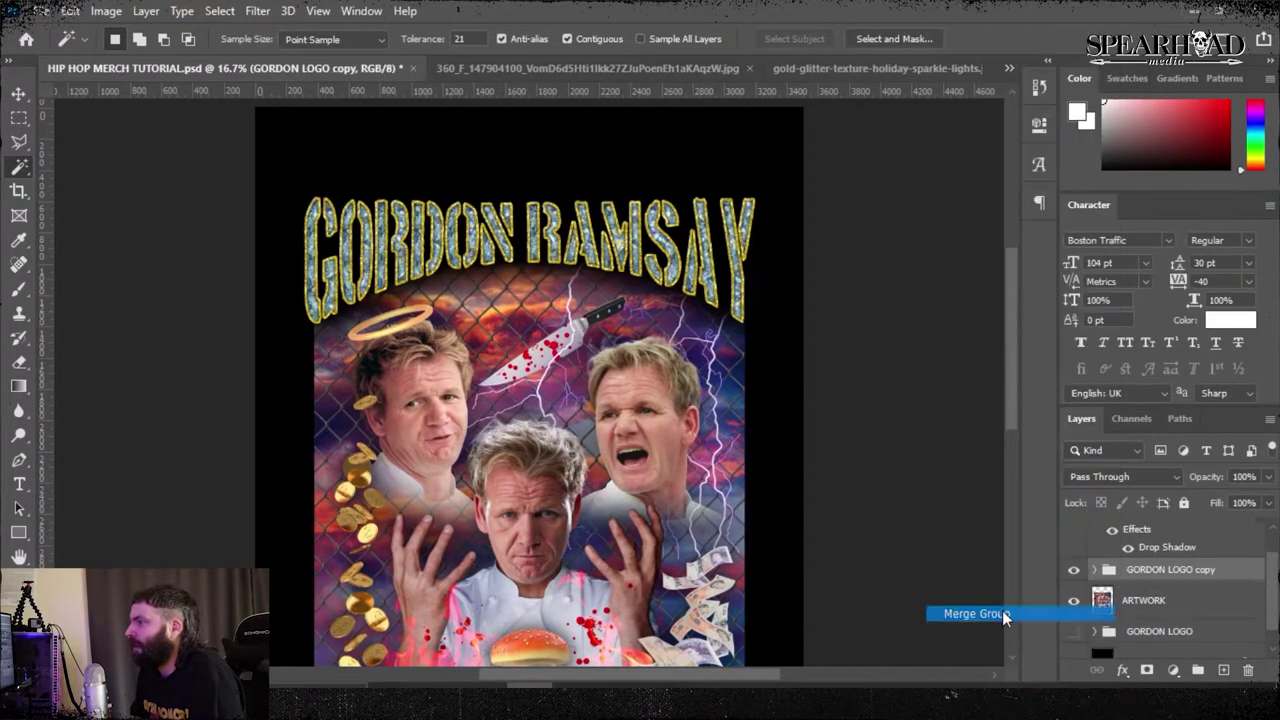
pyautogui.click(1003, 614)
pyautogui.hotkey('ctrl', 'j')
pyautogui.hotkey('ctrl', 't')
pyautogui.press('Escape')
pyautogui.hotkey('ctrl', 'z')
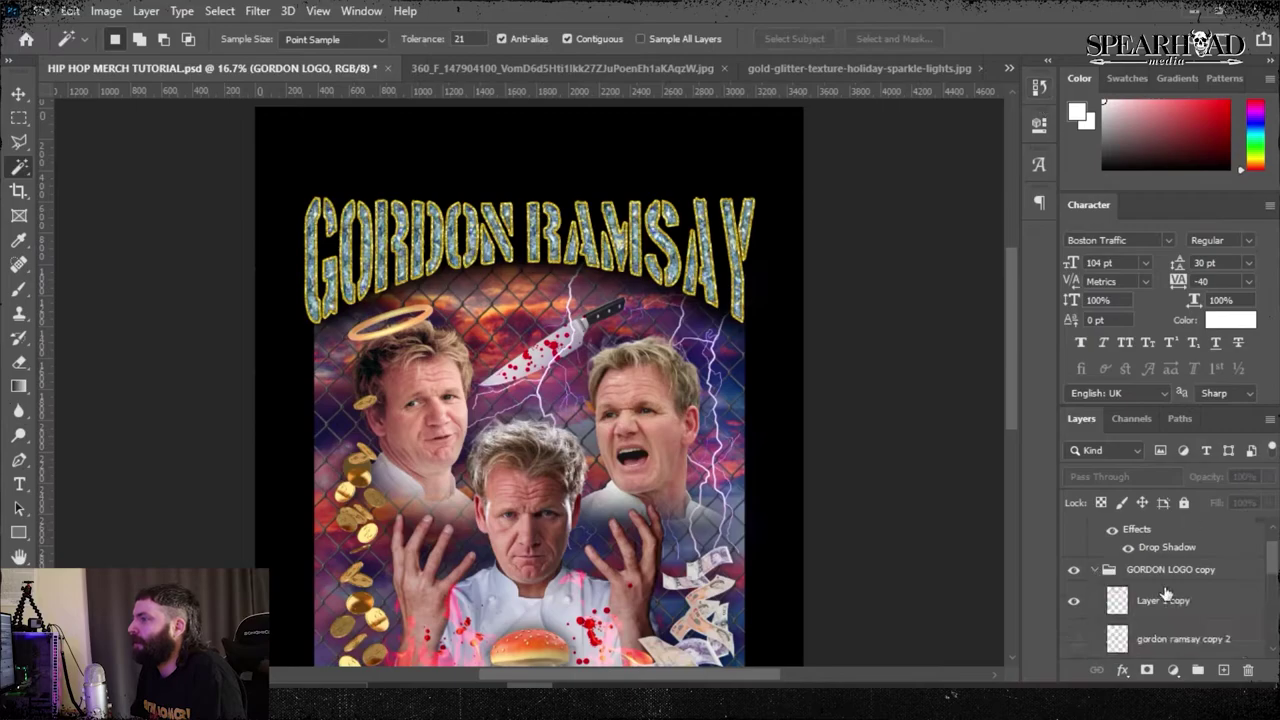
# - Duplicate the flattened GORDON LOGO copy title as GORDON LOGO copy 2 and merge the two into a single layer
pyautogui.rightClick(1148, 610)
pyautogui.click(979, 98)
pyautogui.press('Return')
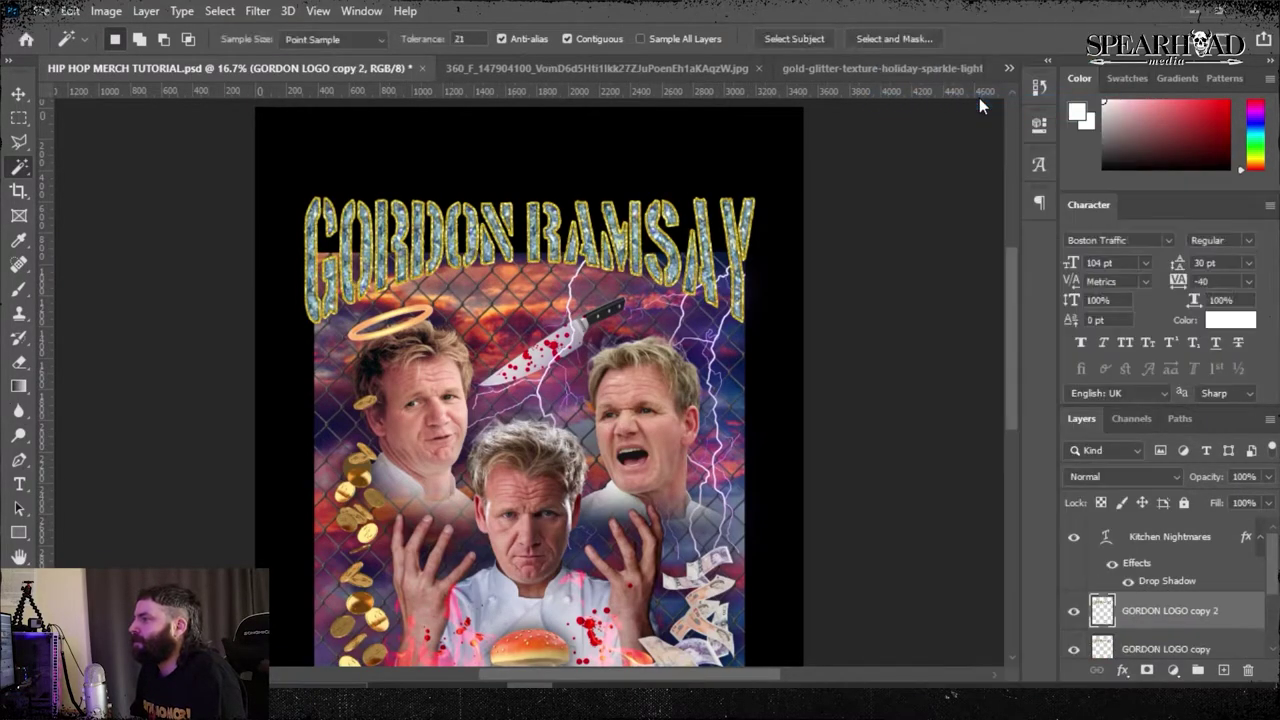
pyautogui.hotkey('ctrl', 't')
pyautogui.hotkey('ctrl', '+')
pyautogui.hotkey('ctrl', '+')
pyautogui.scroll(2, 778, 256)
pyautogui.press('Return')
pyautogui.keyDown('shift'); pyautogui.click(1165, 649); pyautogui.keyUp('shift')
pyautogui.hotkey('ctrl', 'e')
# - Add a drop shadow to the merged GORDON LOGO copy 2 title layer
pyautogui.click(146, 11)
pyautogui.moveTo(168, 195)
pyautogui.click(432, 374)
pyautogui.click(1005, 243)
# - Raise the title's saturation and slightly lift its lightness with a Hue/Saturation adjustment
pyautogui.click(106, 11)
pyautogui.moveTo(136, 60)
pyautogui.click(341, 158)
pyautogui.moveTo(926, 325); pyautogui.dragTo(961, 325)
pyautogui.moveTo(926, 373); pyautogui.dragTo(931, 374)
pyautogui.moveTo(926, 276)
pyautogui.mouseDown()
pyautogui.moveTo(913, 273)
pyautogui.moveTo(925, 276)
pyautogui.mouseUp()
pyautogui.click(1112, 411)
pyautogui.click(1112, 411)
pyautogui.press('Return')
# - Stretch the title vertically to about 114% of its height, about 949 px tall, keeping its width
pyautogui.hotkey('ctrl', '-')
pyautogui.hotkey('ctrl', '-')
pyautogui.hotkey('ctrl', '-')
pyautogui.hotkey('ctrl', '-')
pyautogui.hotkey('ctrl', 't')
pyautogui.moveTo(530, 295); pyautogui.dragTo(532, 300)
pyautogui.moveTo(530, 232); pyautogui.dragTo(531, 227)
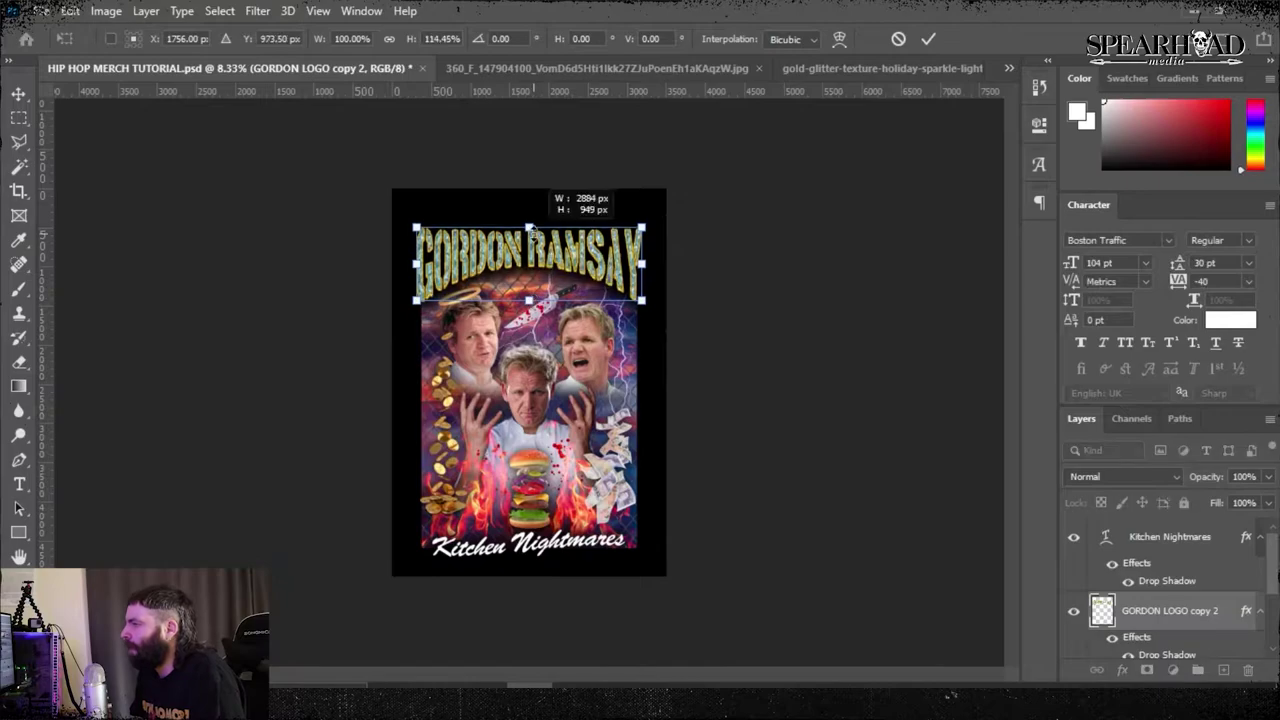
pyautogui.press('Return')
# - Turn off the drop shadow on the Kitchen Nightmares text layer and rasterize the text
pyautogui.hotkey('ctrl', '+')
pyautogui.hotkey('ctrl', '+')
pyautogui.scroll(-2, 534, 245)
pyautogui.click(1112, 563)
pyautogui.click(1160, 538)
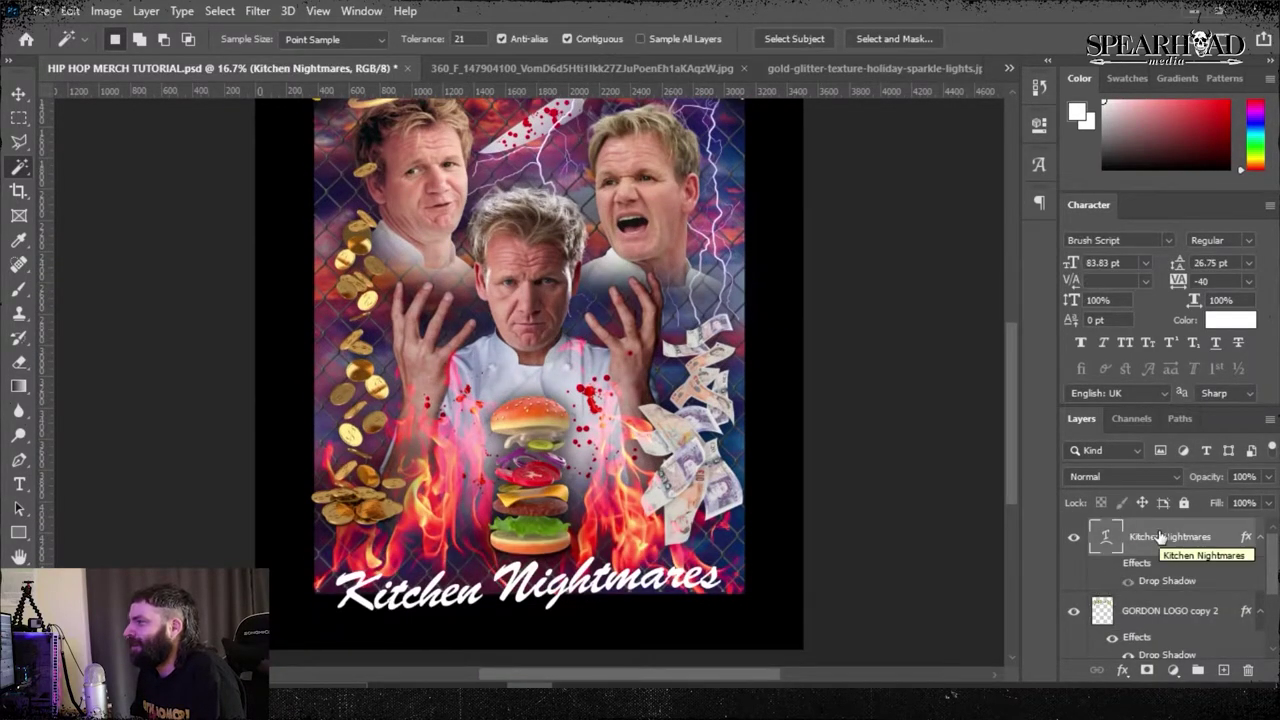
pyautogui.hotkey('ctrl', '+')
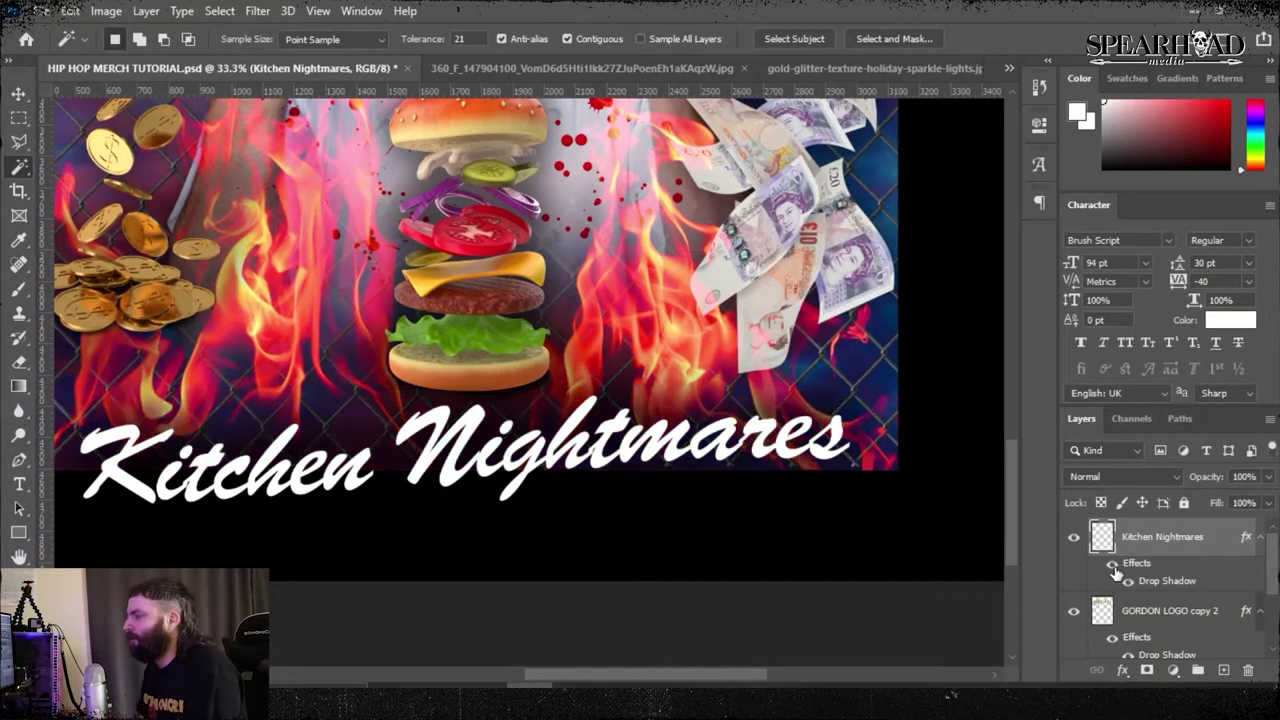
# - Add a smooth inner bevel to Kitchen Nightmares with 490% depth and 15 px size, and choose a different gloss contour
pyautogui.click(146, 11)
pyautogui.moveTo(230, 191)
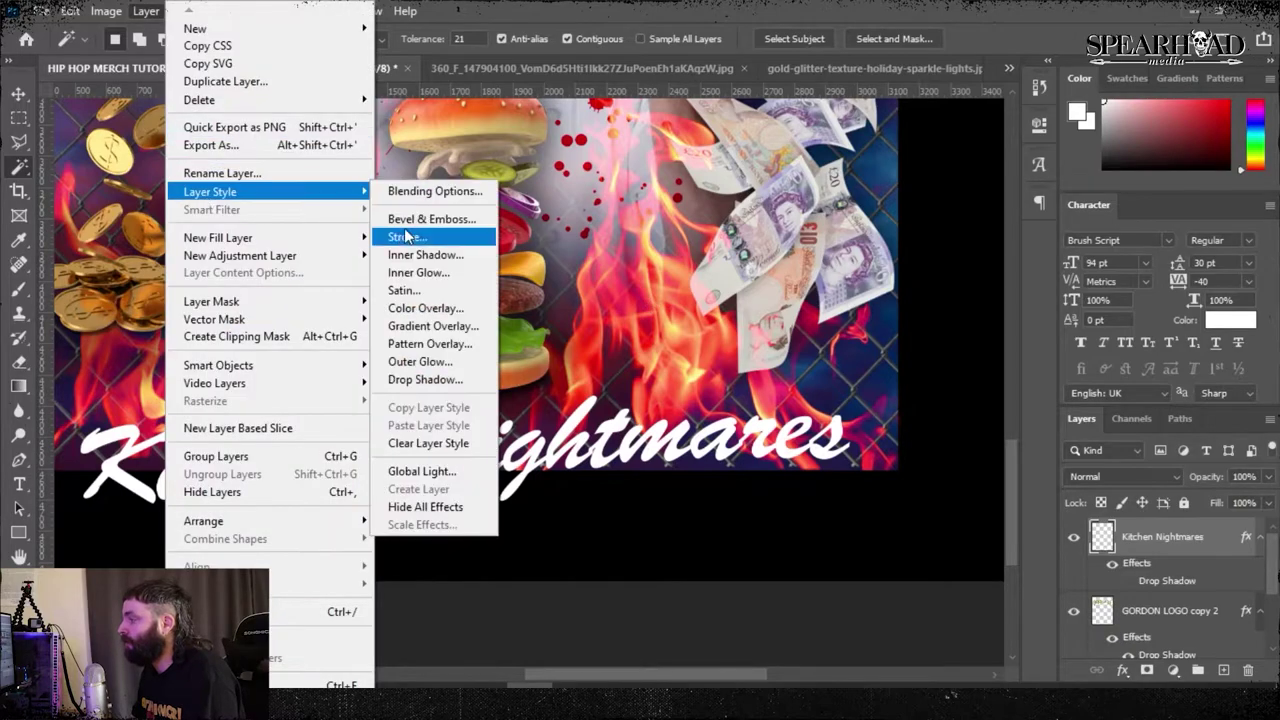
pyautogui.click(418, 222)
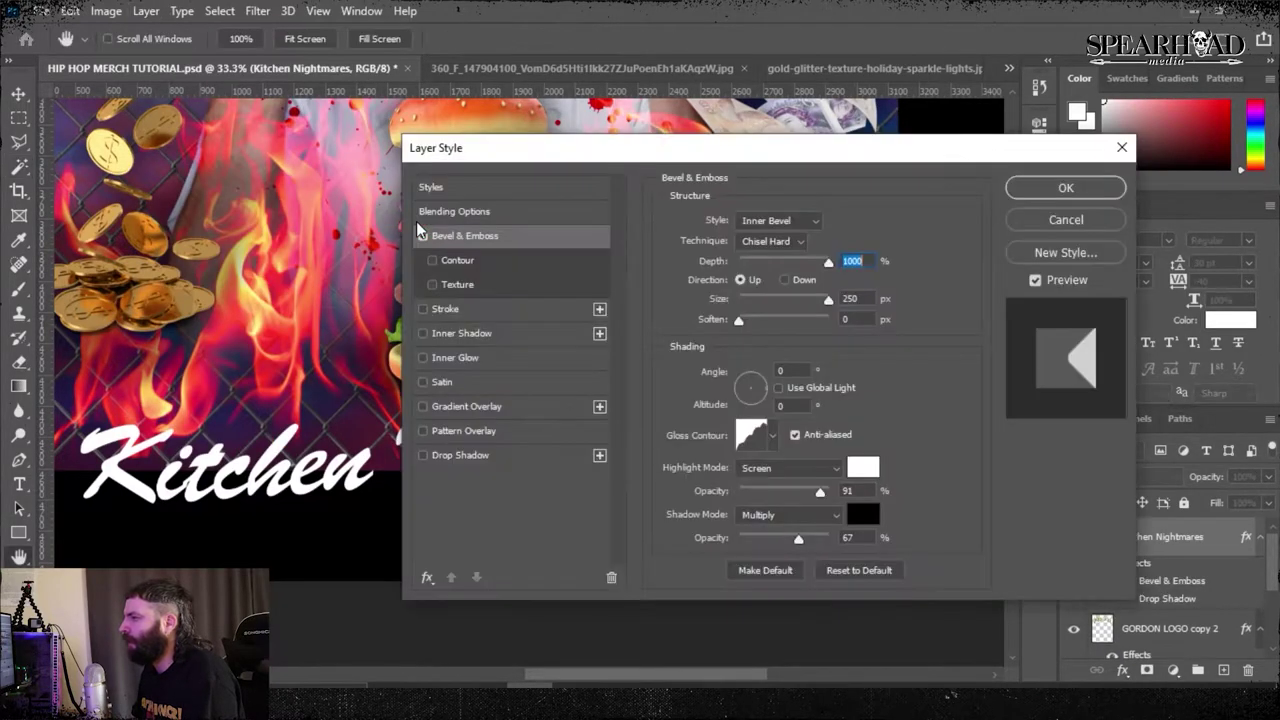
pyautogui.click(746, 242)
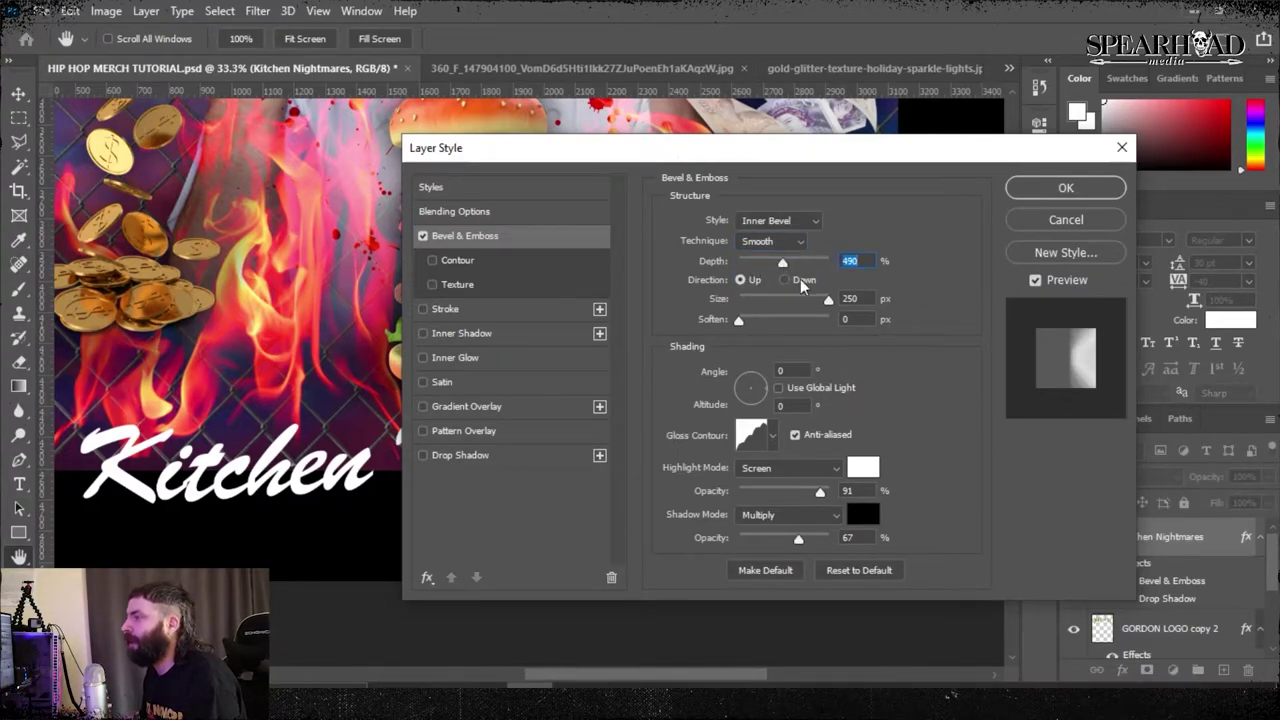
pyautogui.write('15')
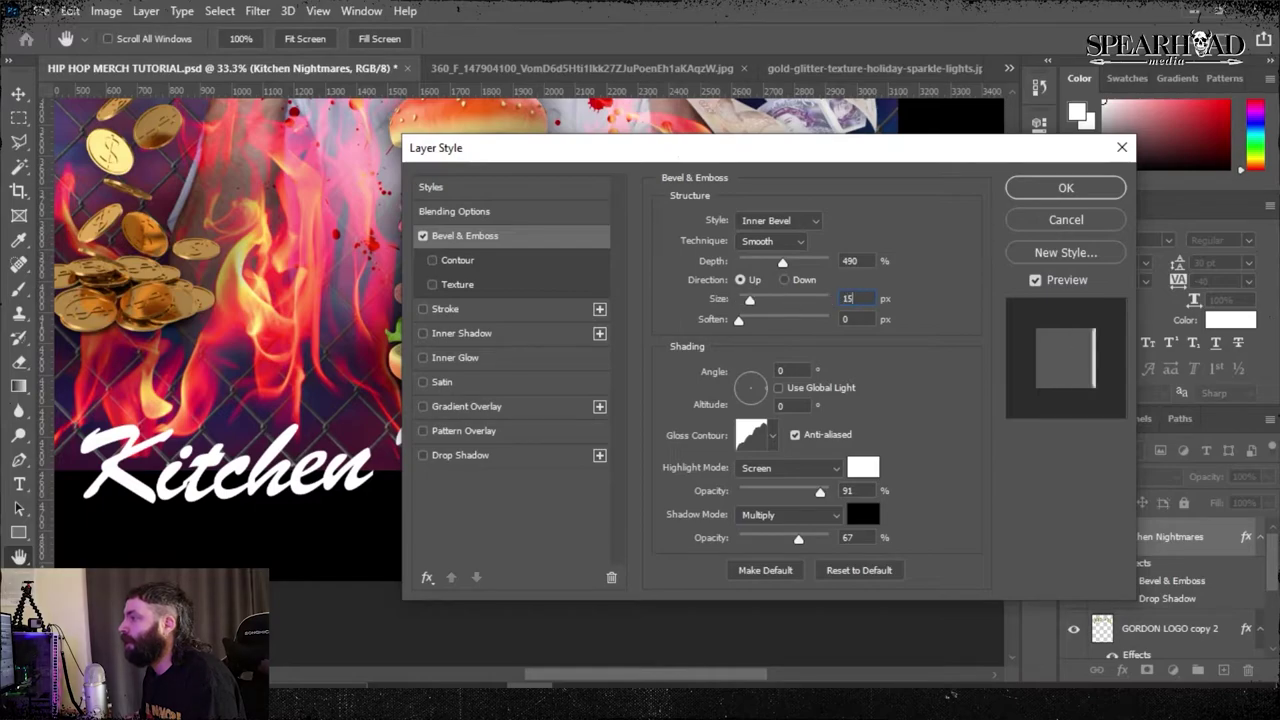
pyautogui.click(772, 436)
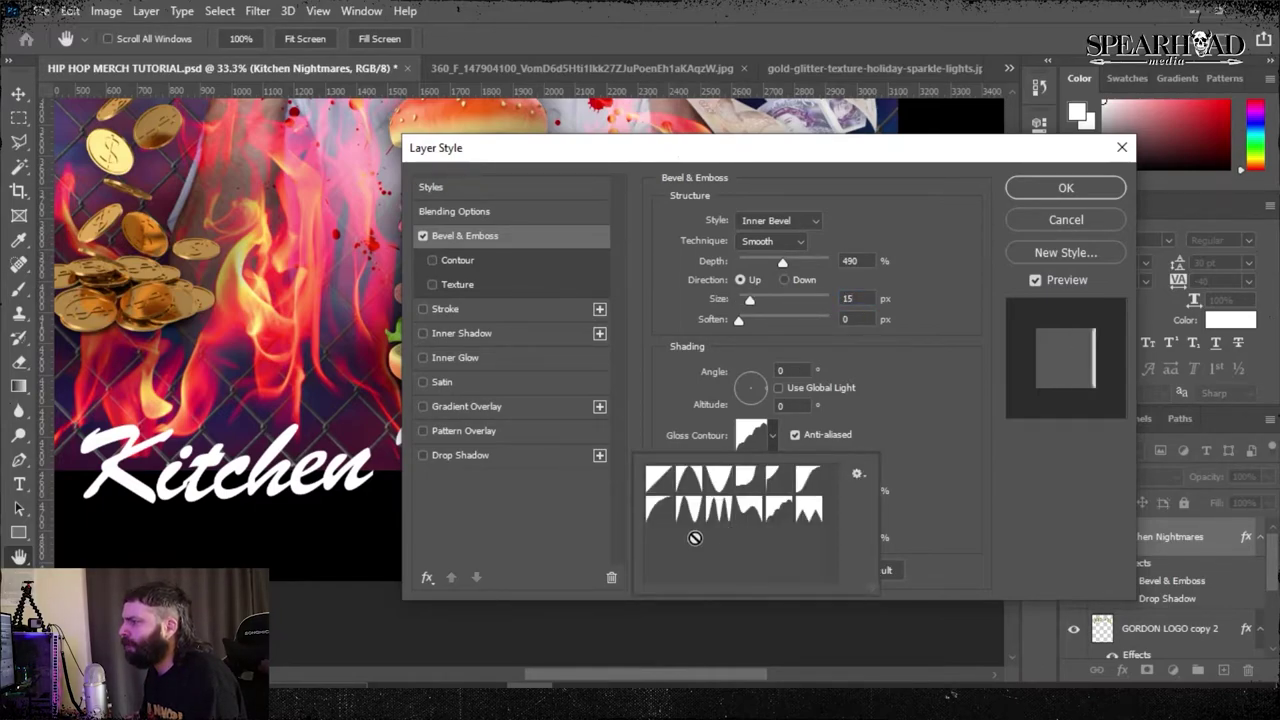
pyautogui.click(931, 455)
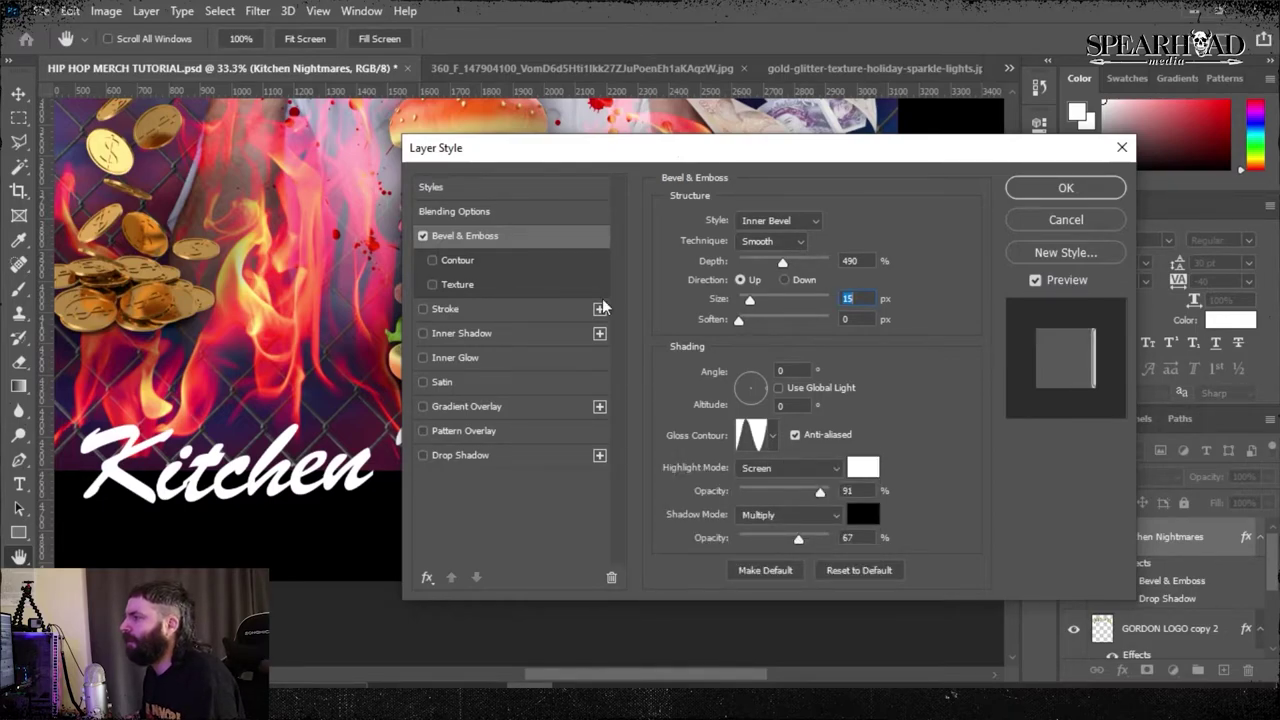
# - Add a white Normal-mode inner shadow with 85% opacity, 4 px distance, 18% choke and 3 px size
pyautogui.click(462, 333)
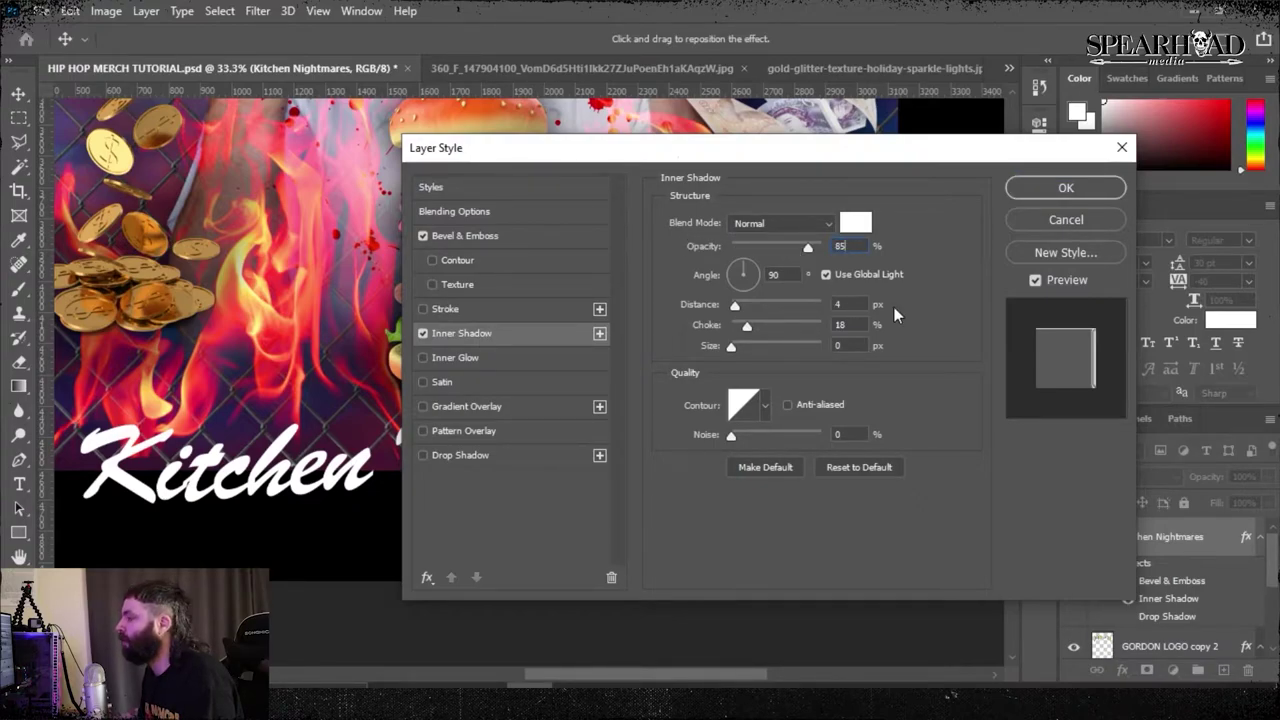
pyautogui.click(840, 345)
pyautogui.write('3')
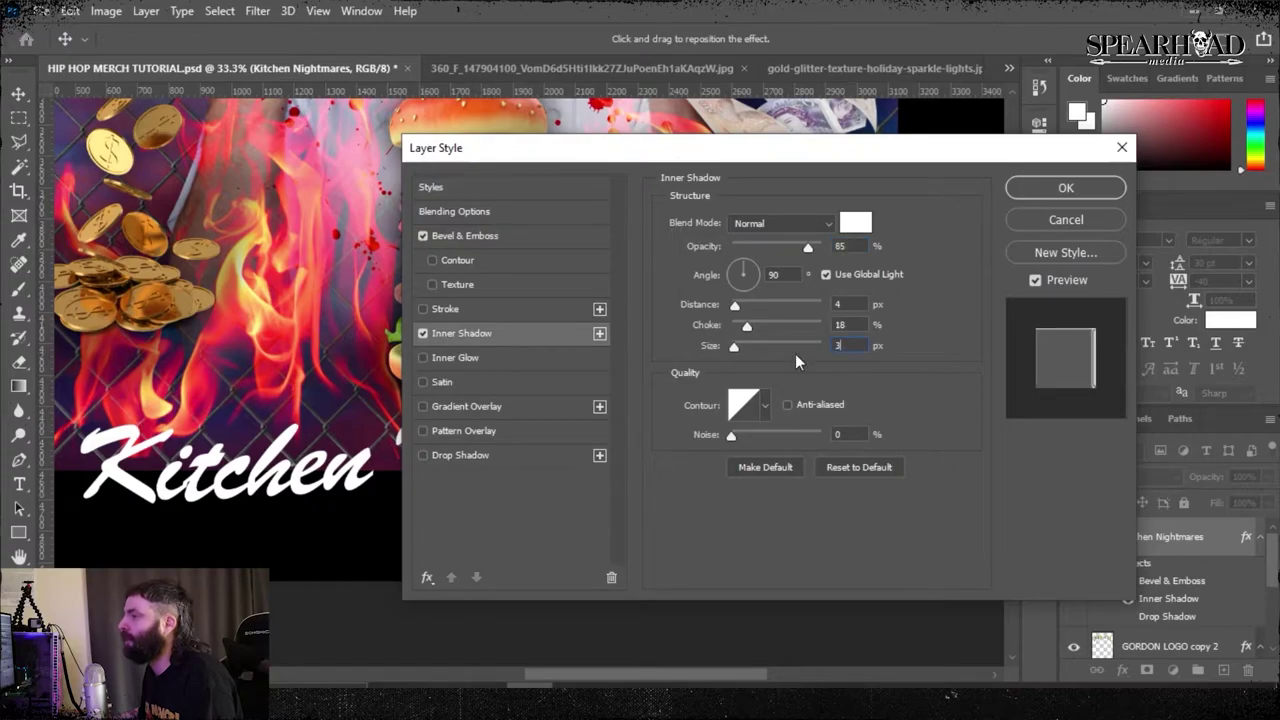
# - Add a magenta Pin Light inner glow from the edge with 59% opacity, 0% choke and 90 px size
pyautogui.click(435, 360)
pyautogui.click(708, 288)
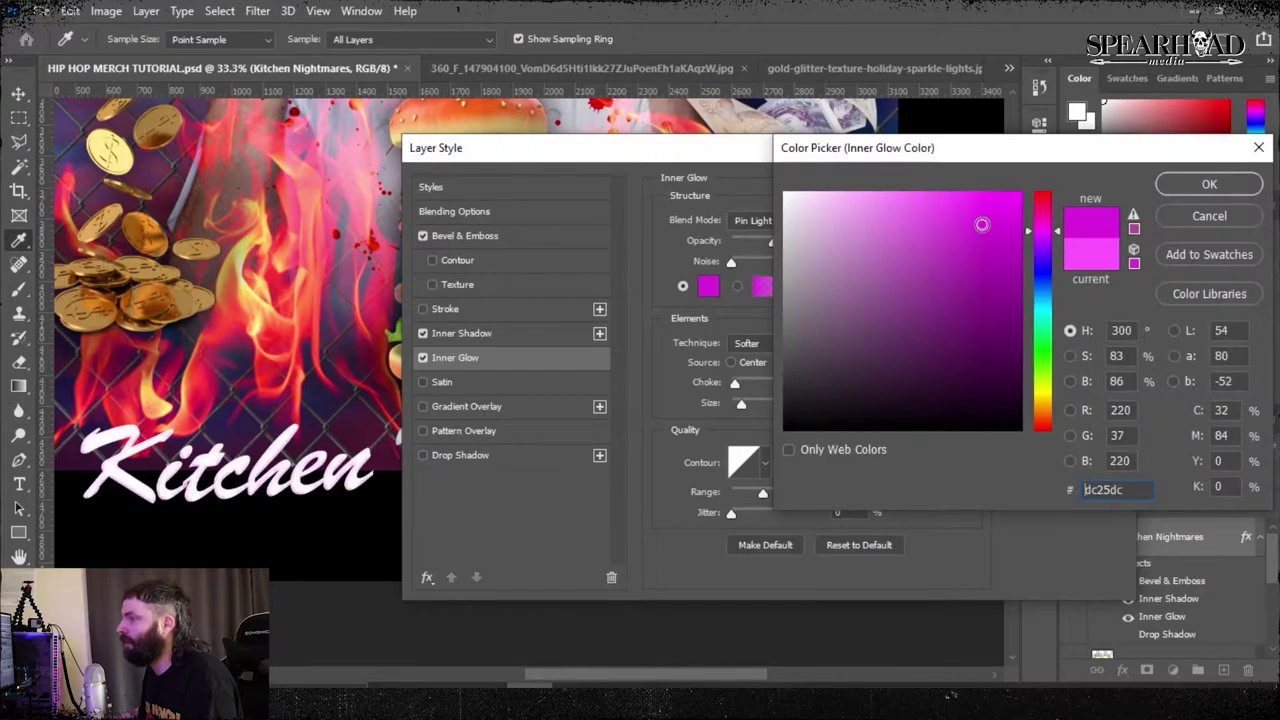
pyautogui.click(1200, 184)
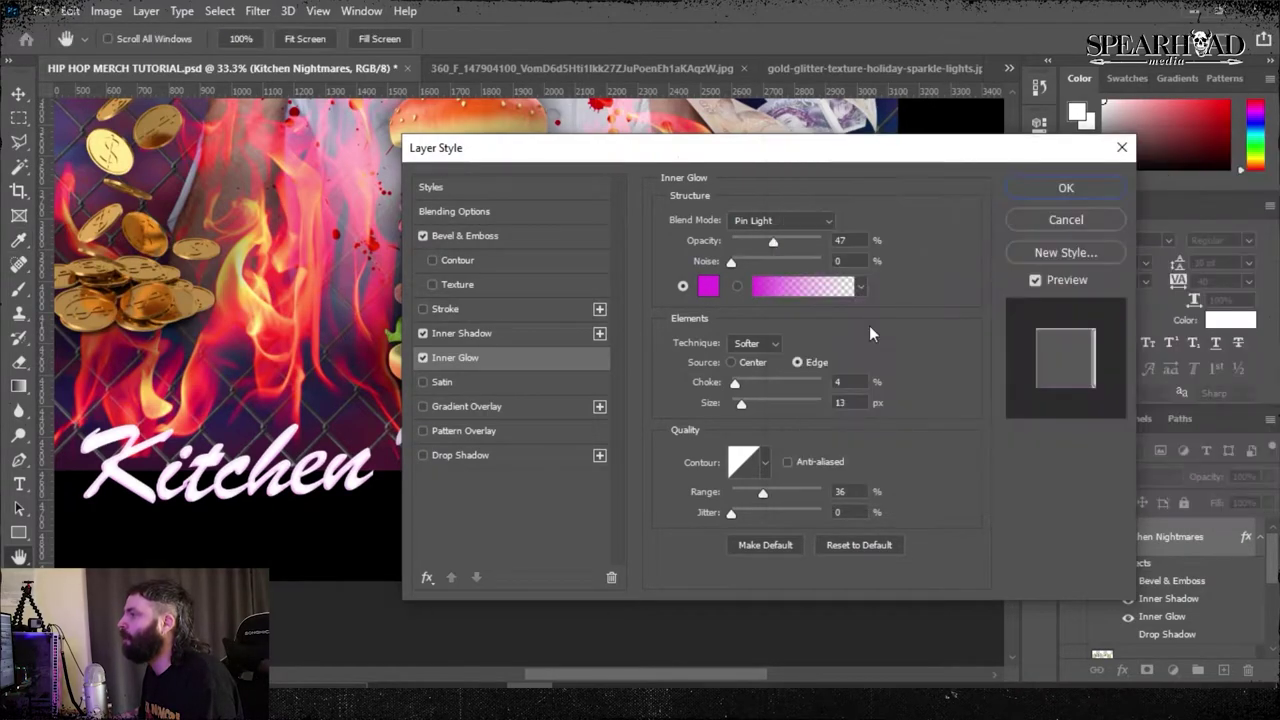
pyautogui.click(848, 402)
pyautogui.write('90')
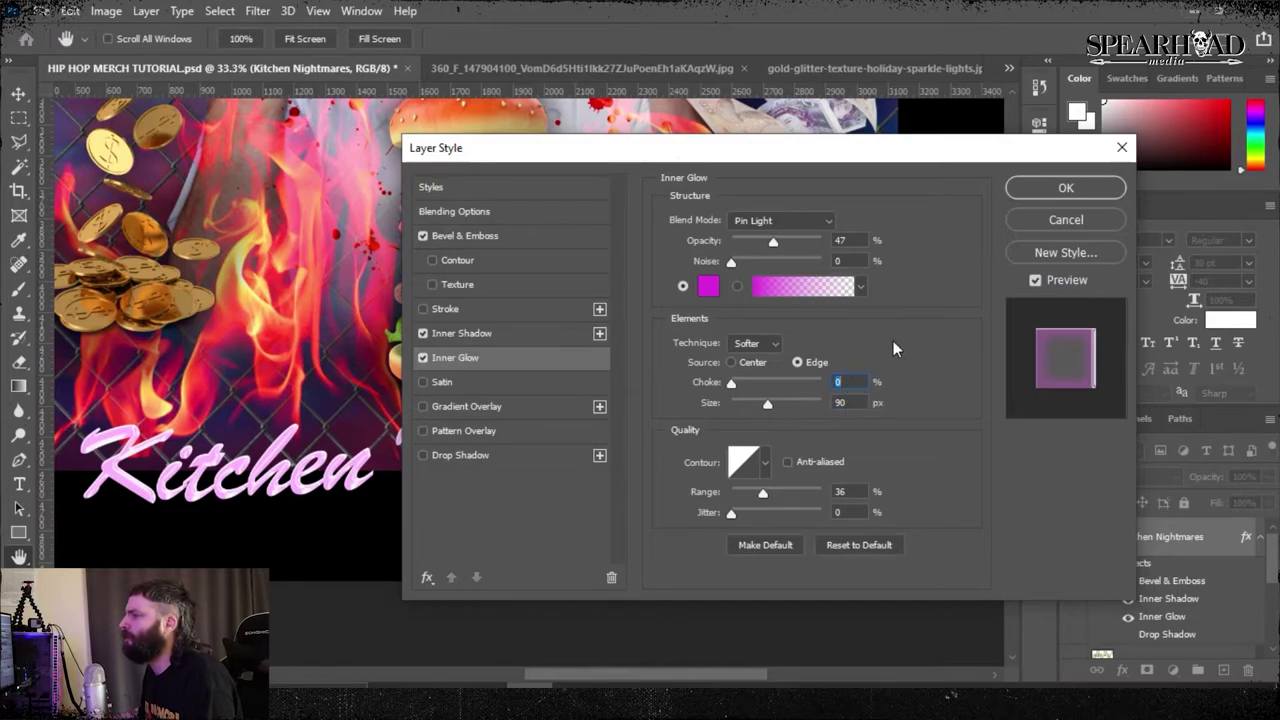
pyautogui.click(786, 241)
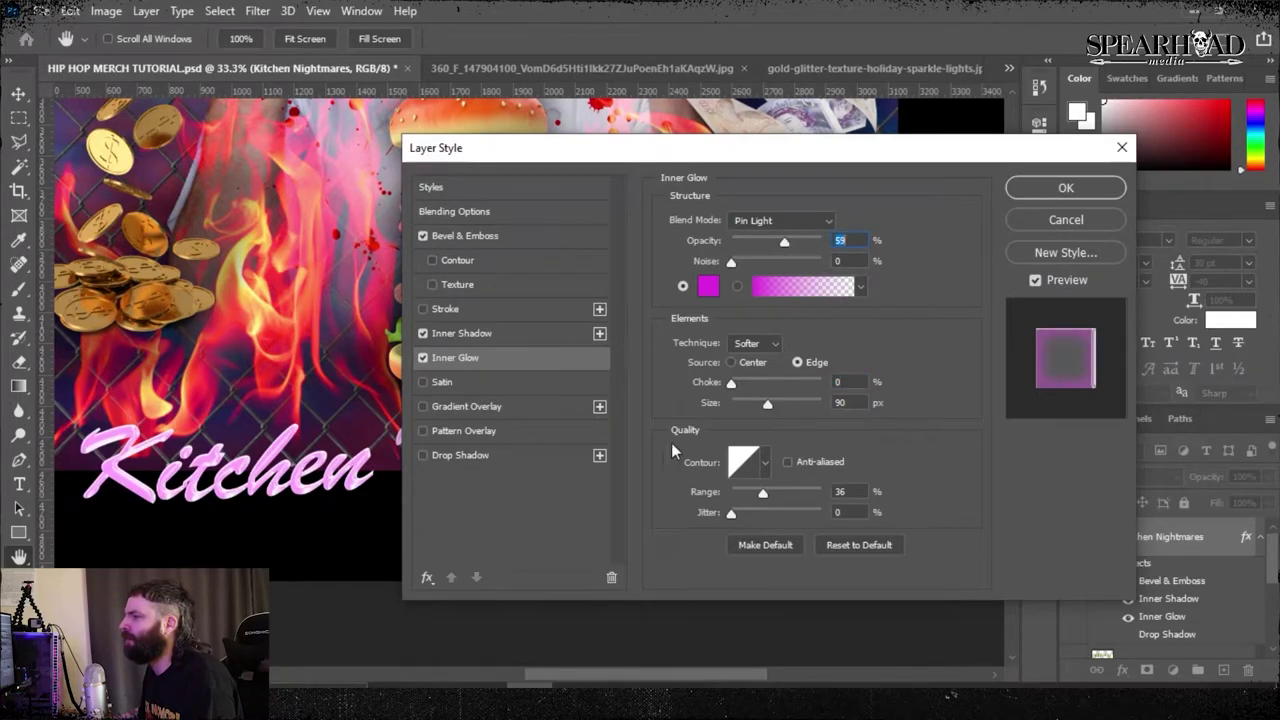
# - Add a white Overlay satin with 112 px distance and 50 px size, and enable a reflected cyan-to-black gradient overlay at 94% scale
pyautogui.click(536, 388)
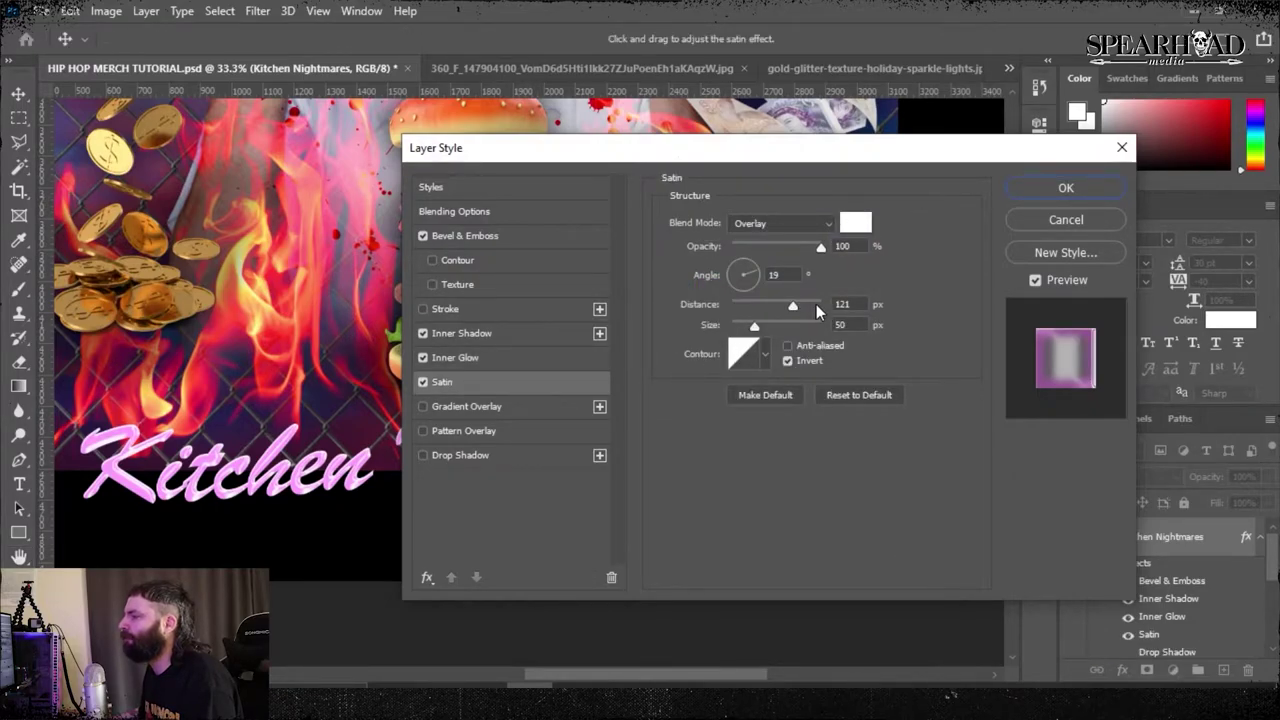
pyautogui.moveTo(802, 303)
pyautogui.mouseDown()
pyautogui.moveTo(723, 300)
pyautogui.moveTo(810, 303)
pyautogui.moveTo(792, 304)
pyautogui.mouseUp()
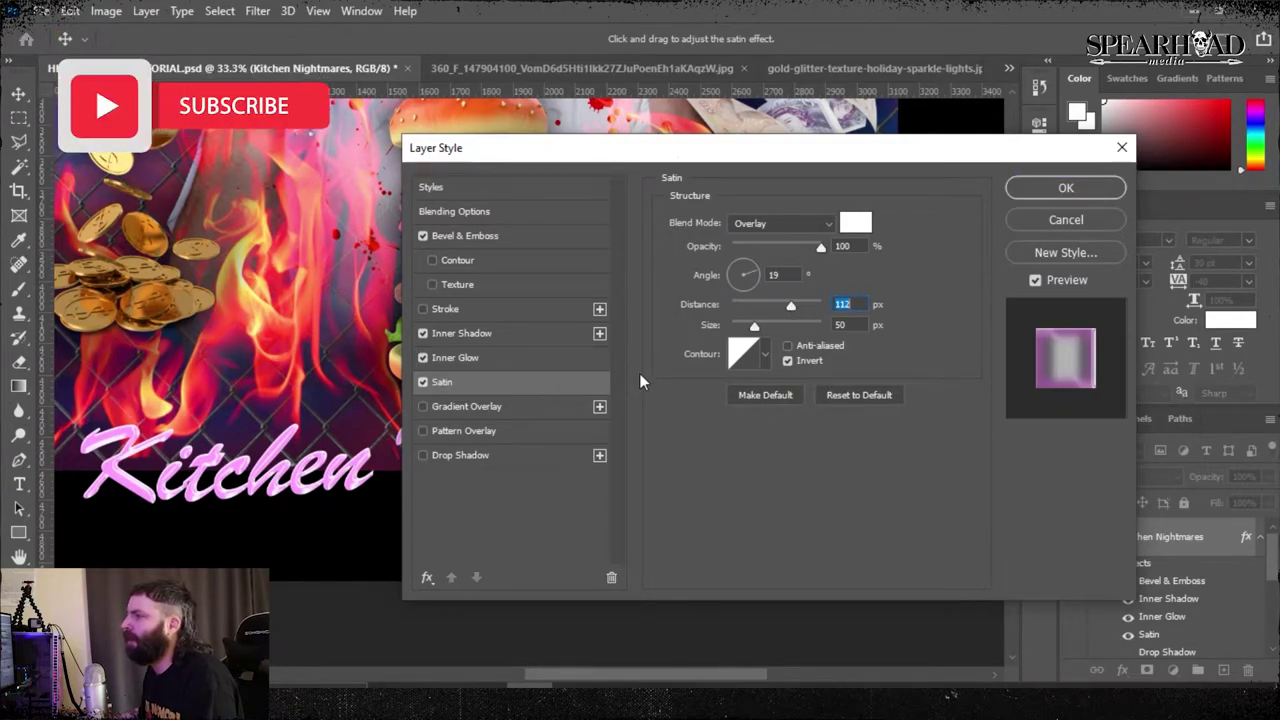
pyautogui.click(467, 408)
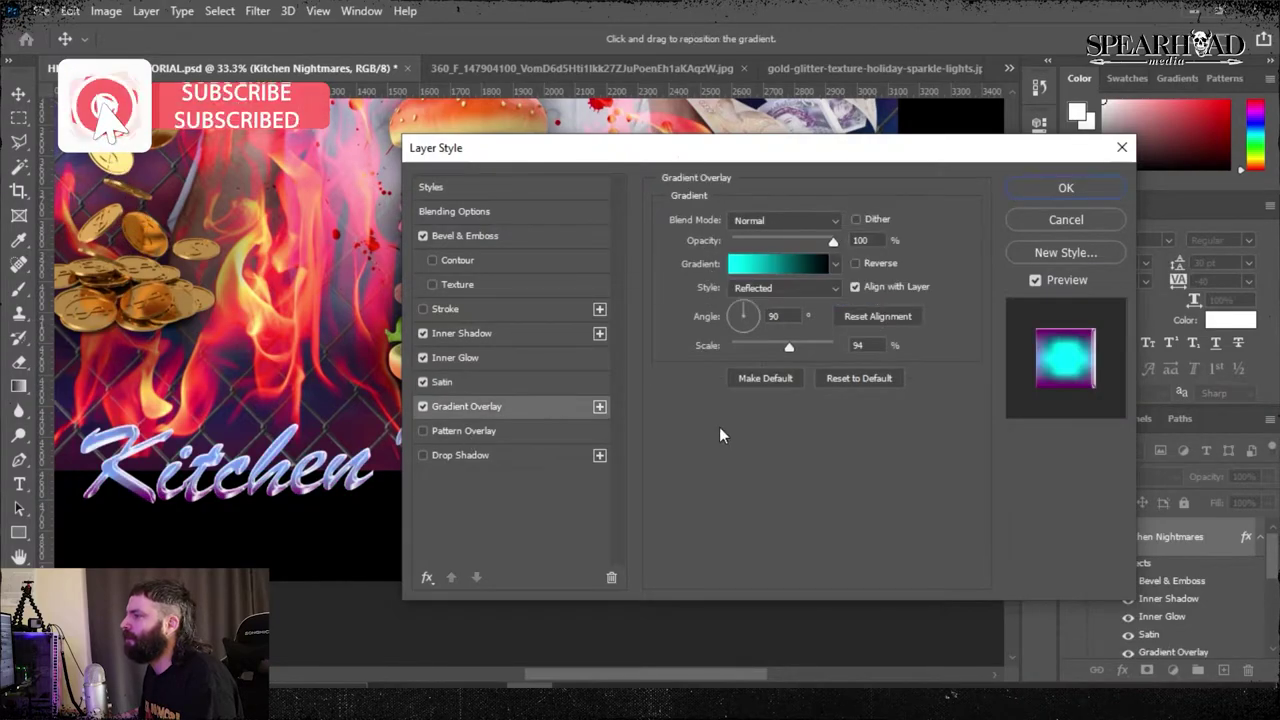
pyautogui.moveTo(813, 157); pyautogui.dragTo(1096, 284)
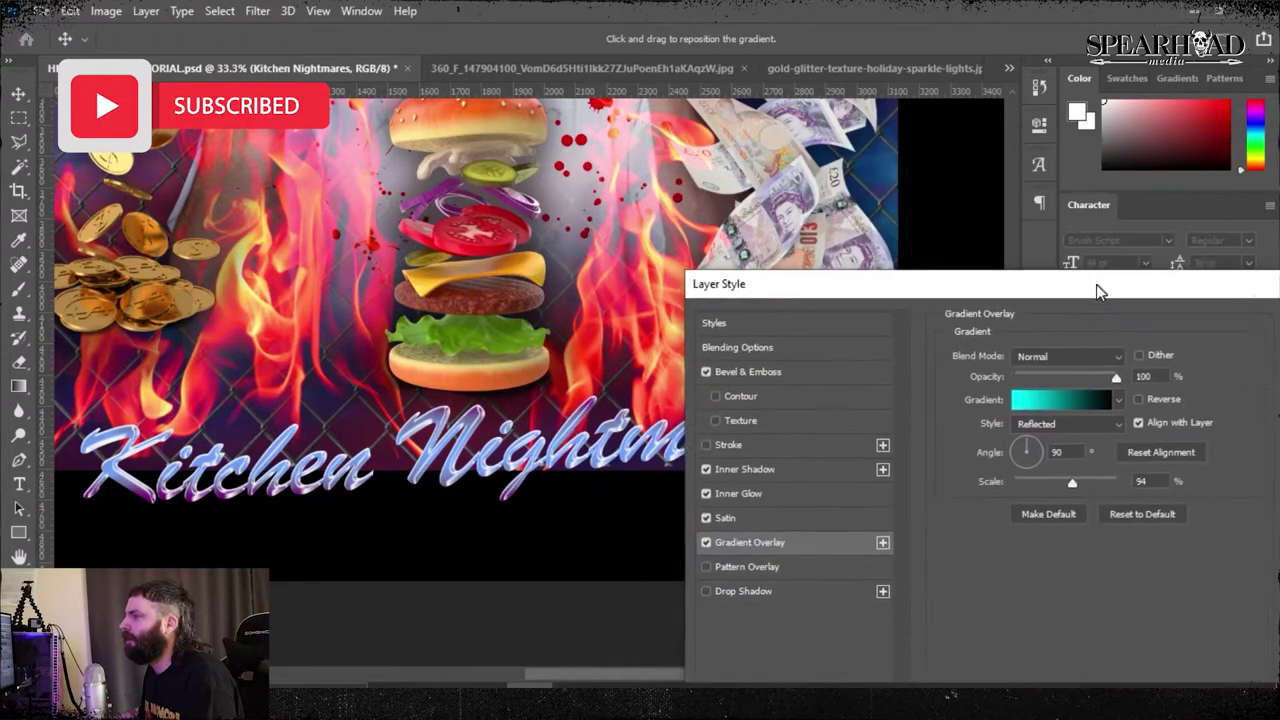
# - Set the gradient overlay's first colour stop to cyan #00fff6 and enable the Drop Shadow effect
pyautogui.click(1025, 406)
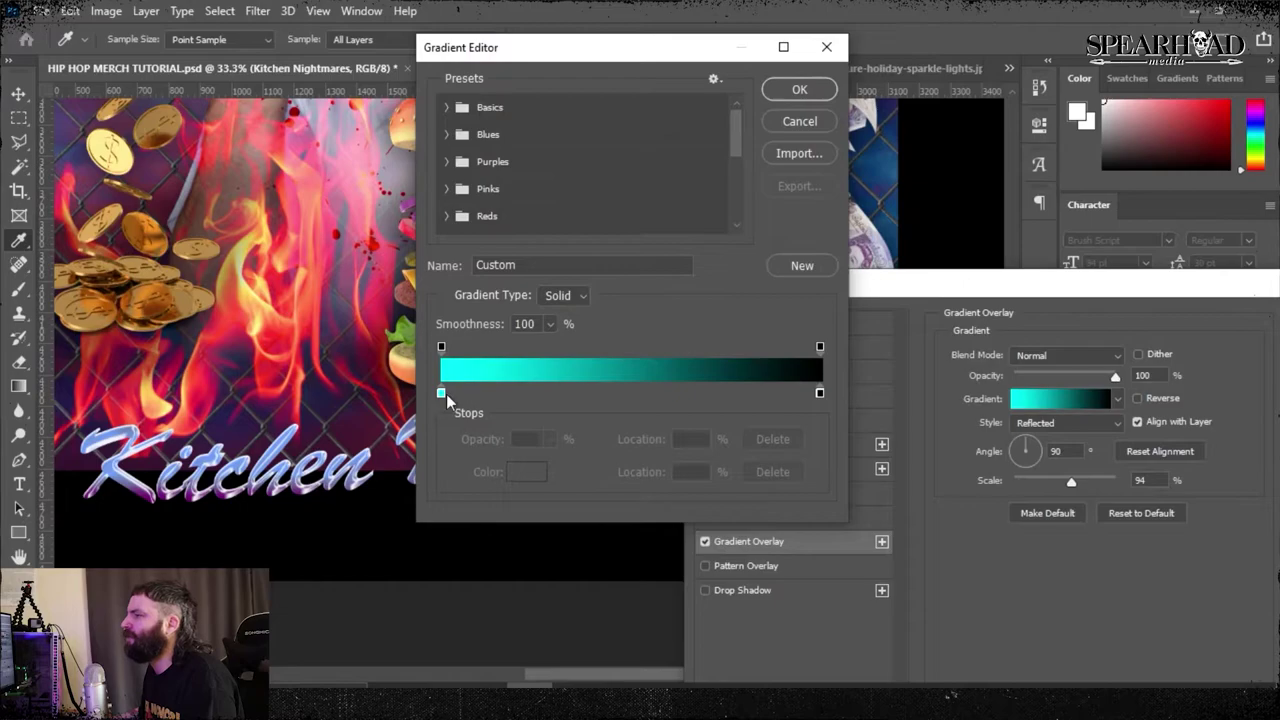
pyautogui.doubleClick(441, 393)
pyautogui.moveTo(996, 249)
pyautogui.mouseDown()
pyautogui.moveTo(922, 172)
pyautogui.moveTo(1125, 170)
pyautogui.mouseUp()
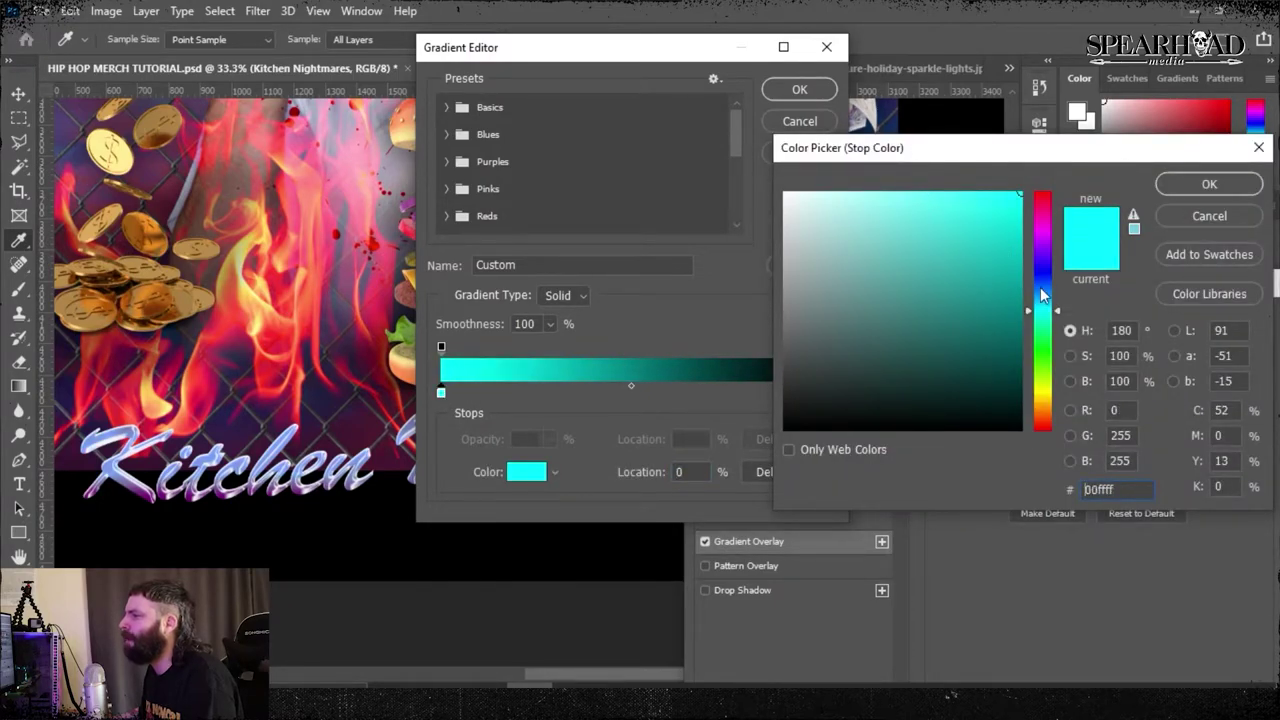
pyautogui.moveTo(1043, 295); pyautogui.dragTo(1045, 358)
pyautogui.moveTo(1048, 295); pyautogui.dragTo(1048, 230)
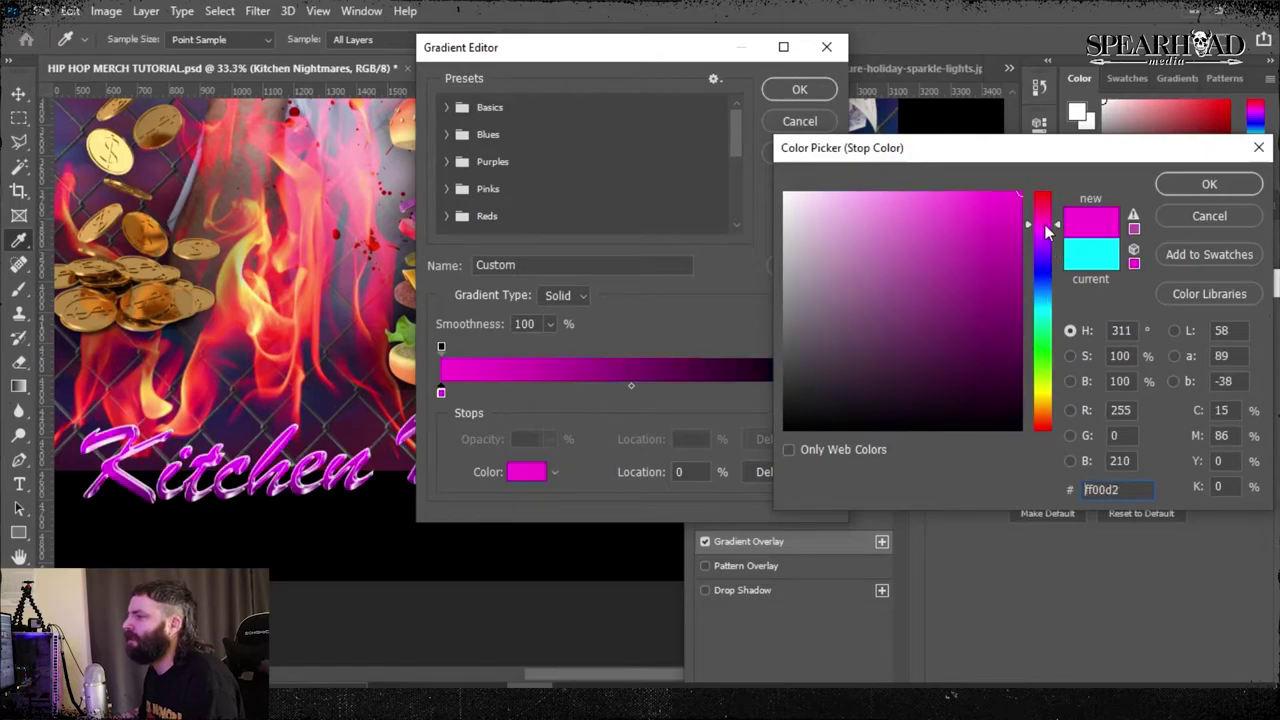
pyautogui.moveTo(1053, 341)
pyautogui.mouseDown()
pyautogui.moveTo(1045, 370)
pyautogui.moveTo(1050, 318)
pyautogui.mouseUp()
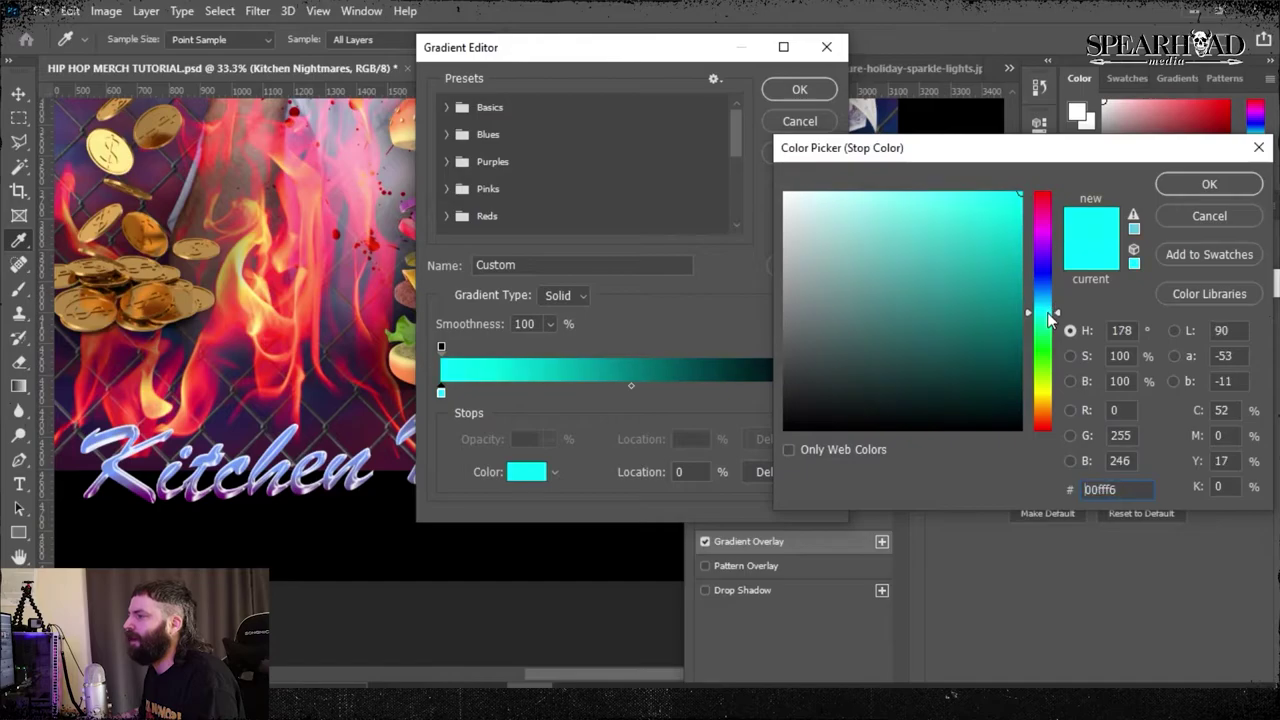
pyautogui.press('Return')
pyautogui.press('Return')
pyautogui.moveTo(861, 296); pyautogui.dragTo(995, 333)
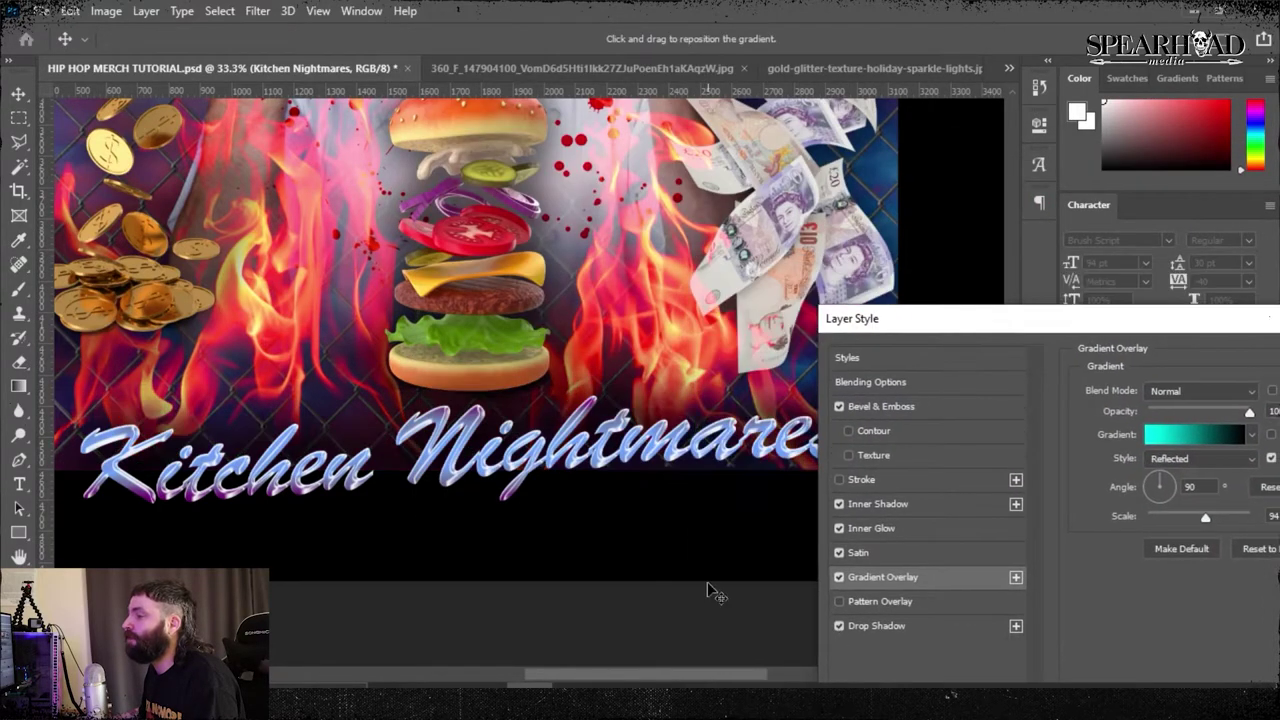
# - Scale the Kitchen Nightmares script down slightly and centre it across the bottom edge of the artwork
pyautogui.scroll(-3, 708, 584)
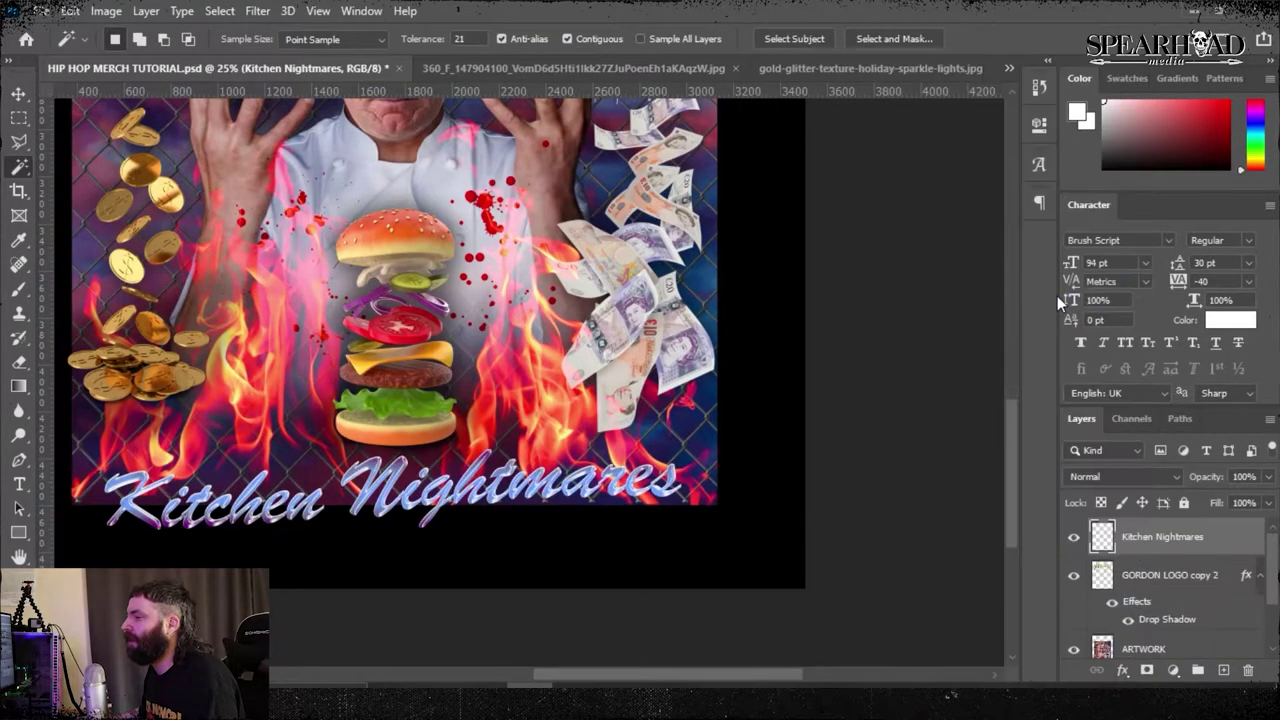
pyautogui.hotkey('ctrl', 't')
pyautogui.moveTo(683, 456); pyautogui.dragTo(706, 443)
pyautogui.moveTo(391, 443); pyautogui.dragTo(391, 384)
pyautogui.moveTo(450, 470); pyautogui.dragTo(450, 486)
pyautogui.moveTo(637, 294); pyautogui.dragTo(643, 300)
pyautogui.press('Return')
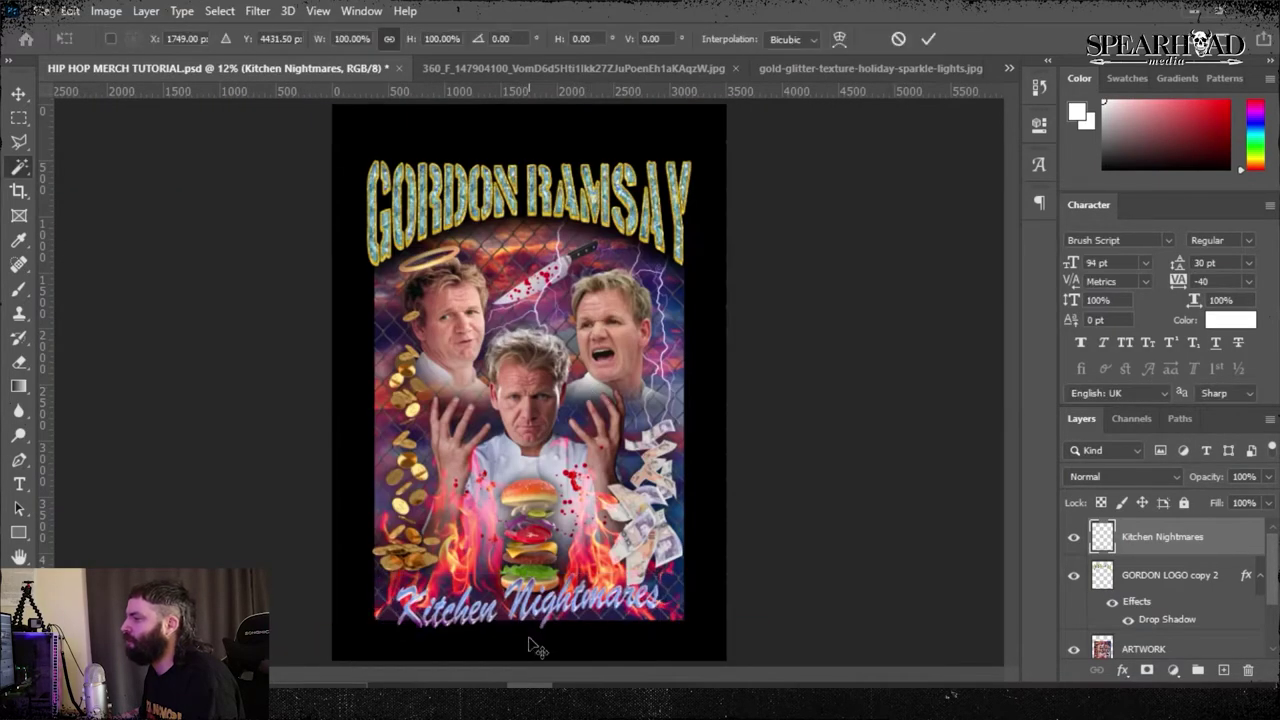
# - Set the Kitchen Nightmares script's saturation to +95 with a Hue/Saturation adjustment and shift its hue toward purple
pyautogui.click(106, 11)
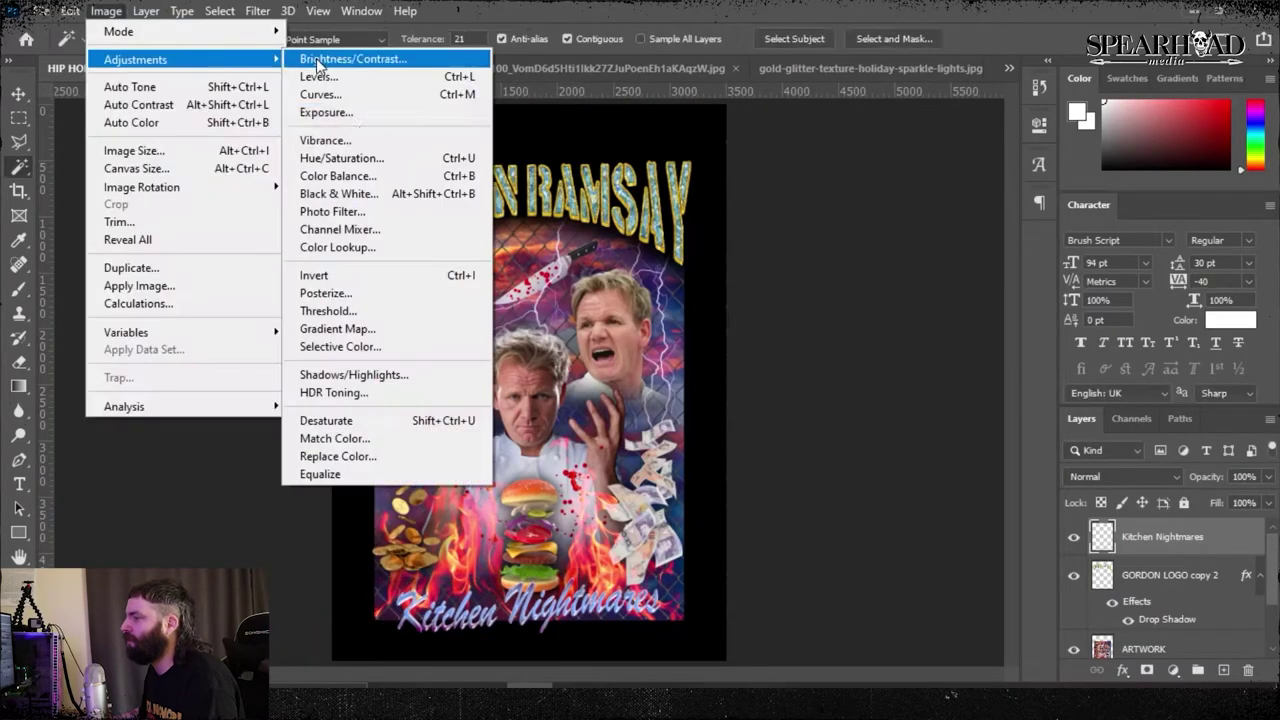
pyautogui.click(343, 171)
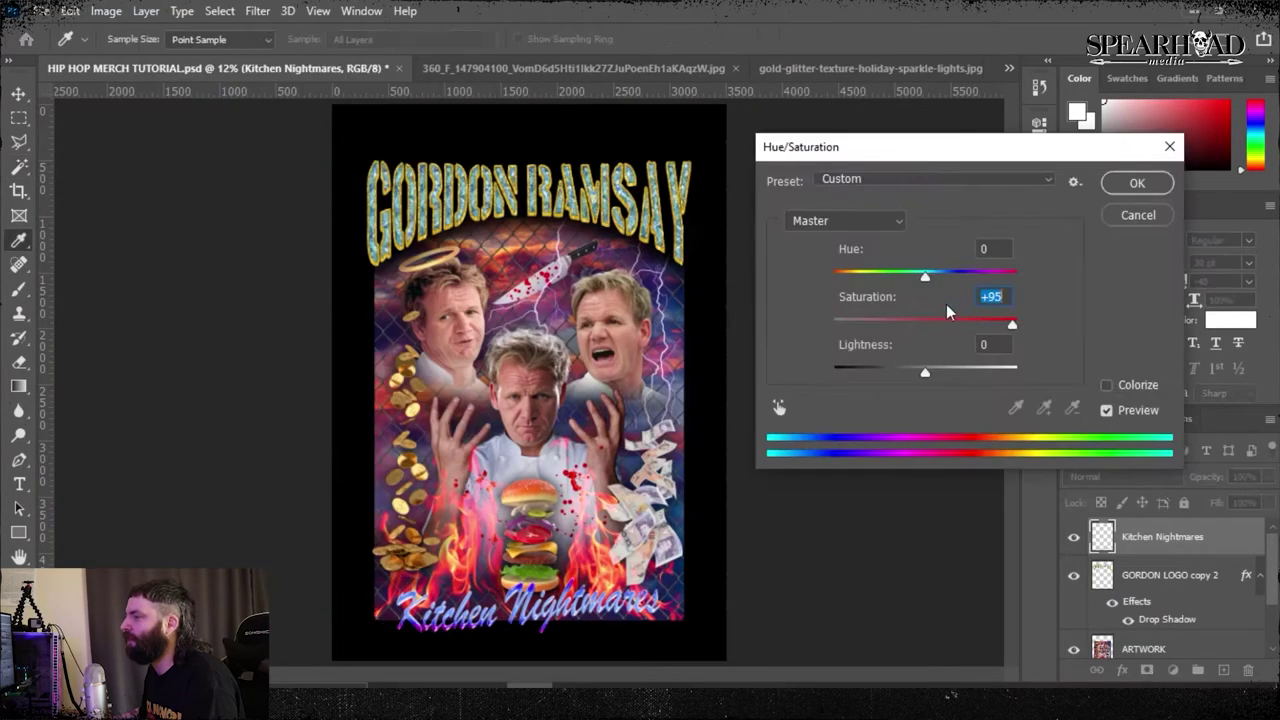
pyautogui.moveTo(925, 277); pyautogui.dragTo(958, 290)
# - Rotate the Kitchen Nightmares script slightly counterclockwise with a free transform
pyautogui.hotkey('ctrl', '+')
pyautogui.hotkey('ctrl', '+')
pyautogui.scroll(-5, 584, 351)
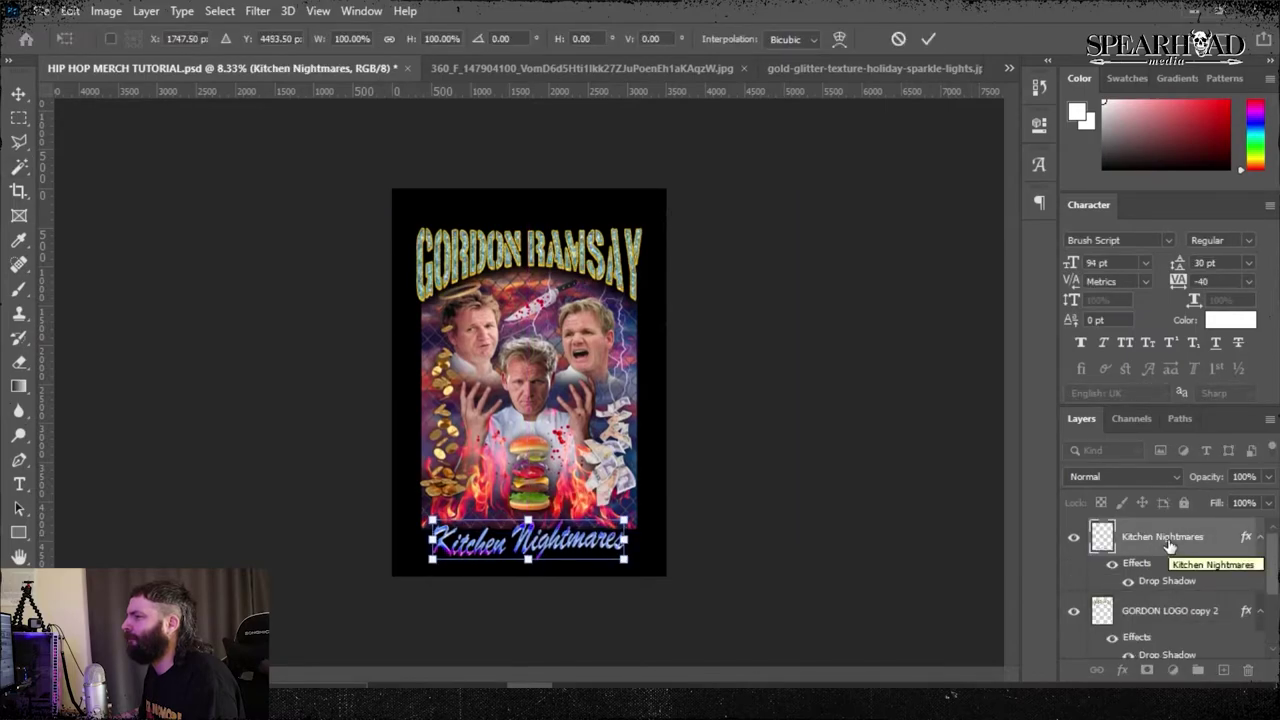
pyautogui.moveTo(660, 478); pyautogui.dragTo(652, 463)
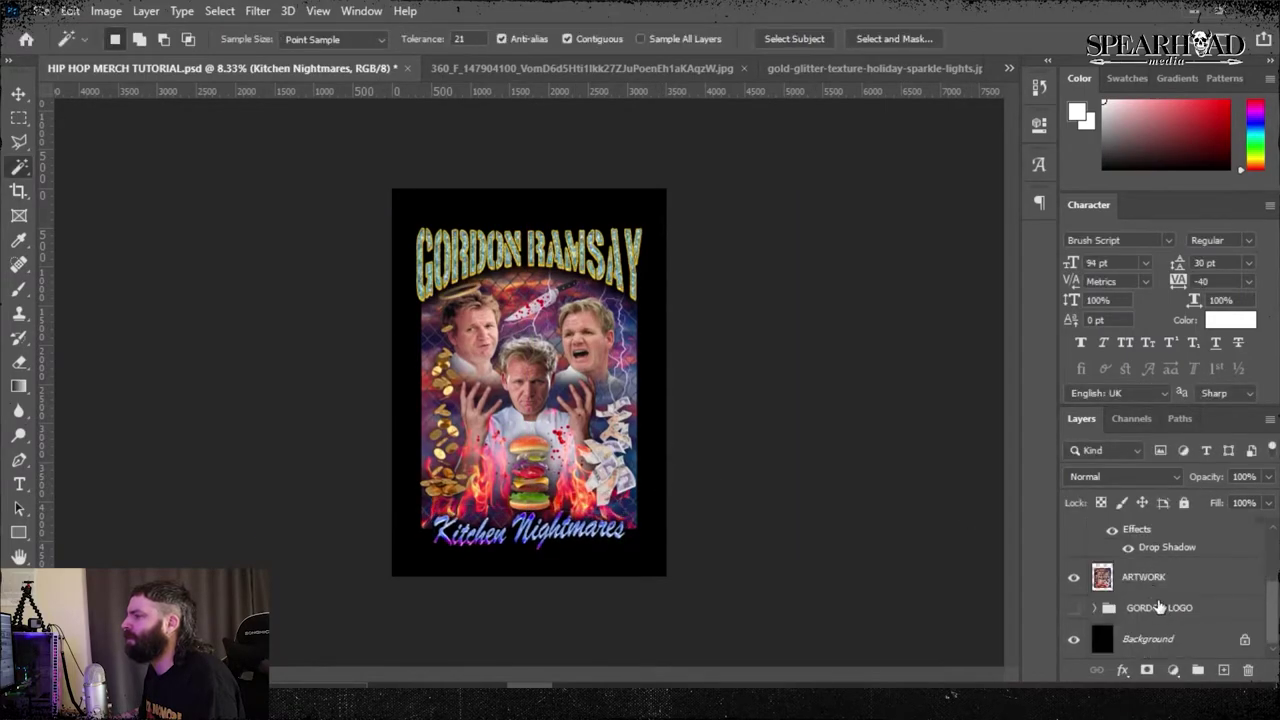
# - Fade the outer edges of the ARTWORK layer into the black background with a Soft Round eraser at 900 px
pyautogui.press('e')
pyautogui.click(125, 38)
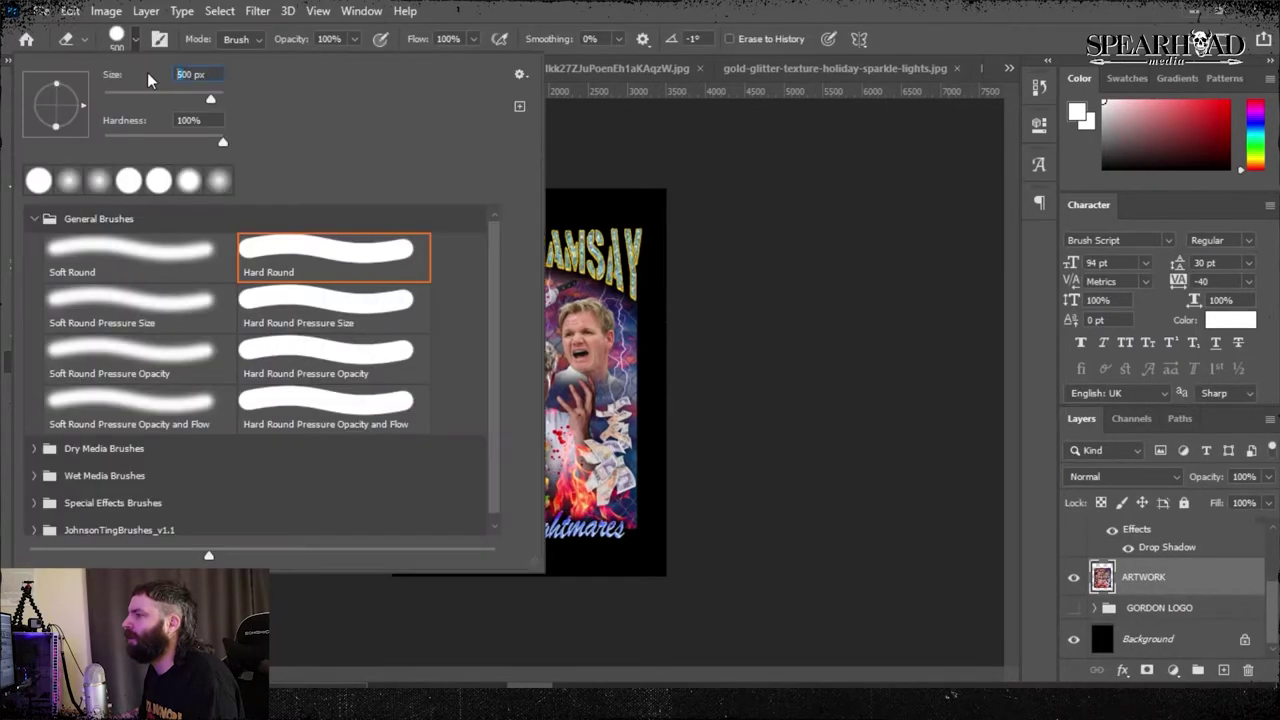
pyautogui.click(166, 266)
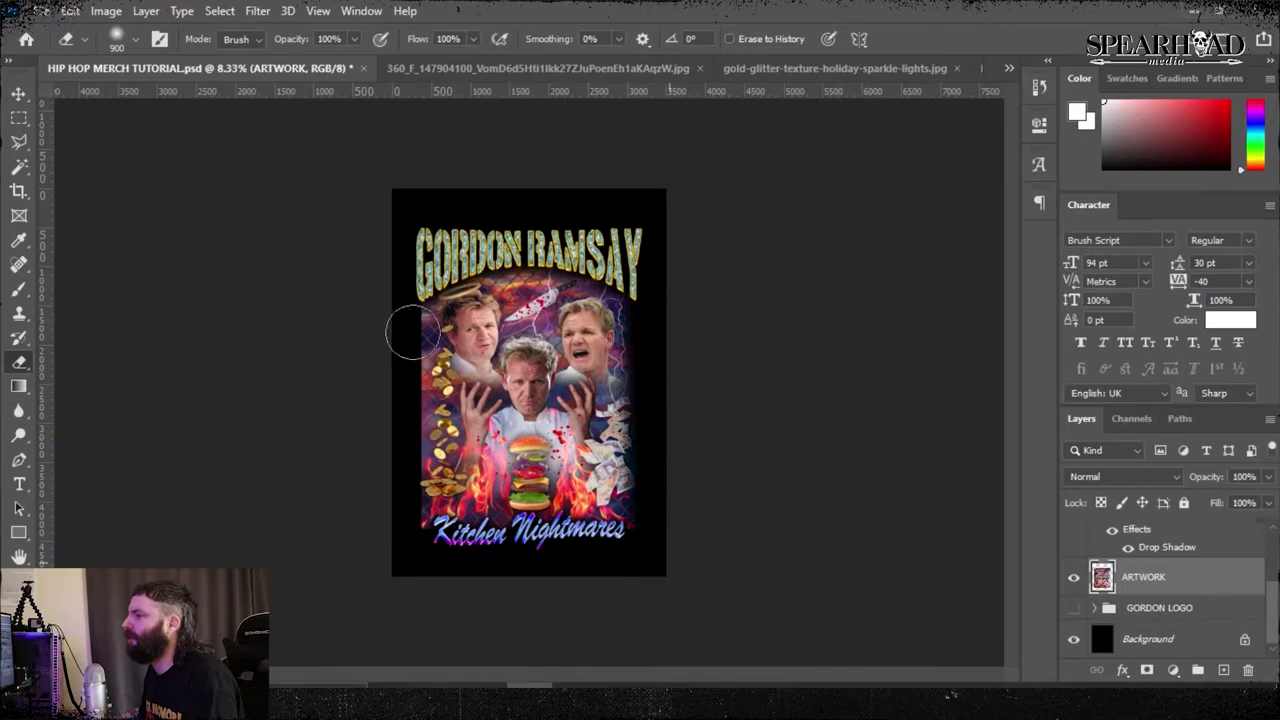
pyautogui.hotkey('ctrl', '+')
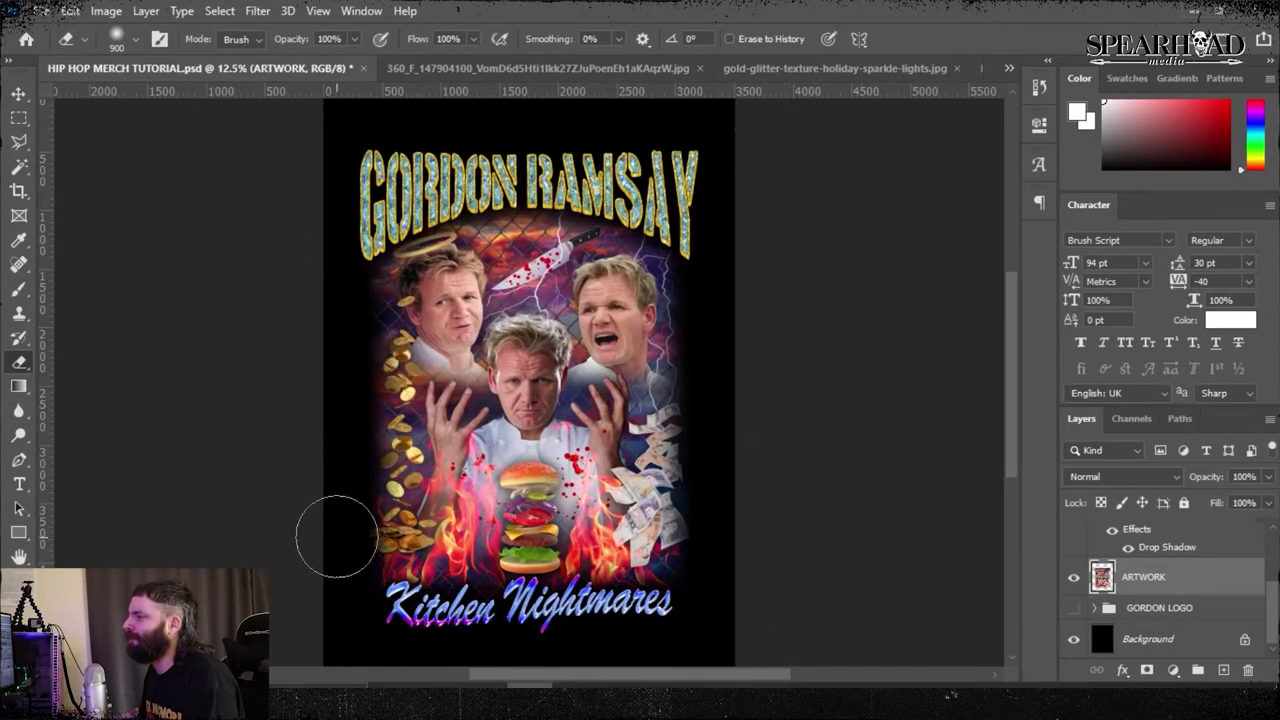
pyautogui.scroll(-1, 337, 289)
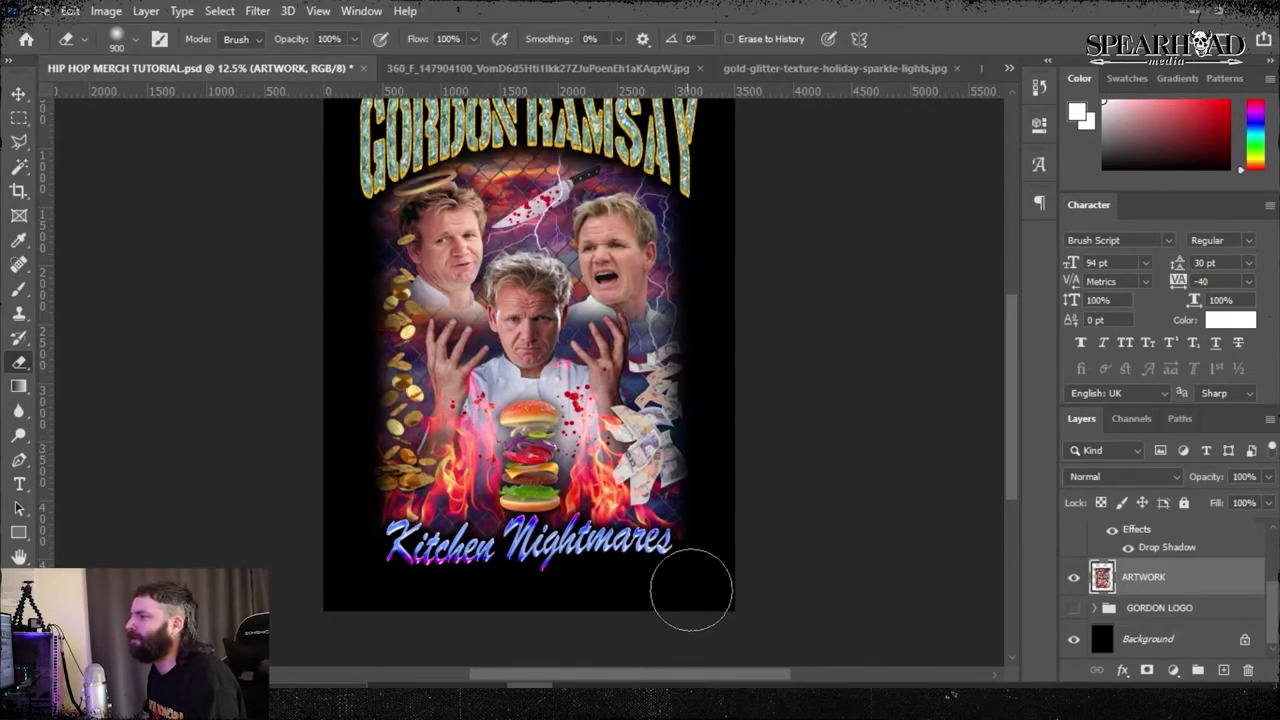
# - Shift the artwork slightly downward beneath the title and select the Kitchen Nightmares layer
pyautogui.scroll(1, 364, 573)
pyautogui.hotkey('ctrl', 't')
pyautogui.moveTo(529, 112); pyautogui.dragTo(529, 118)
pyautogui.moveTo(529, 611); pyautogui.dragTo(530, 611)
pyautogui.press('Return')
pyautogui.scroll(3, 1168, 560)
pyautogui.click(1168, 544)
pyautogui.hotkey('ctrl', 't')
pyautogui.moveTo(722, 545); pyautogui.dragTo(723, 541)
pyautogui.press('Return')
pyautogui.hotkey('ctrl', 'z')
# - Scale the Kitchen Nightmares script down slightly and rotate it about 0.8°
pyautogui.hotkey('ctrl', 't')
pyautogui.moveTo(529, 630); pyautogui.dragTo(529, 627)
pyautogui.press('Return')
pyautogui.hotkey('ctrl', 't')
pyautogui.moveTo(714, 548); pyautogui.dragTo(714, 546)
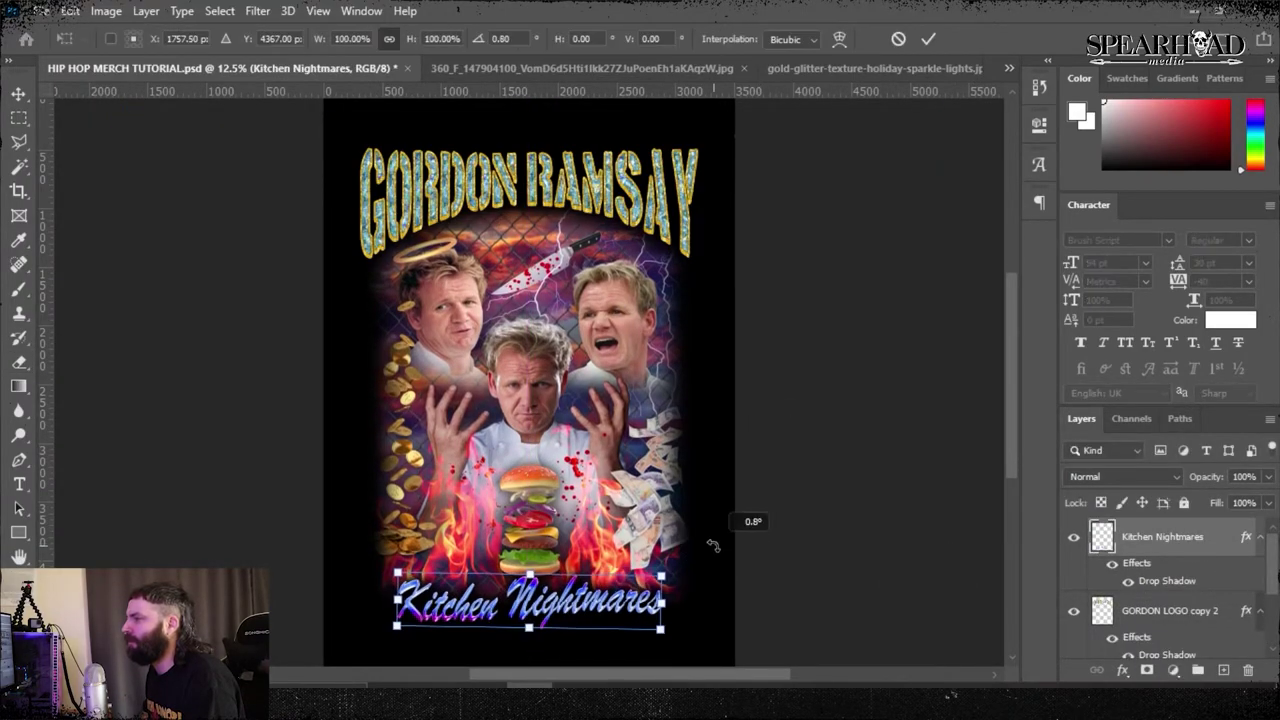
pyautogui.press('Return')
pyautogui.scroll(-3, 1151, 590)
pyautogui.click(1151, 588)
pyautogui.click(106, 11)
pyautogui.moveTo(140, 57)
pyautogui.click(343, 158)
pyautogui.moveTo(925, 325); pyautogui.dragTo(934, 325)
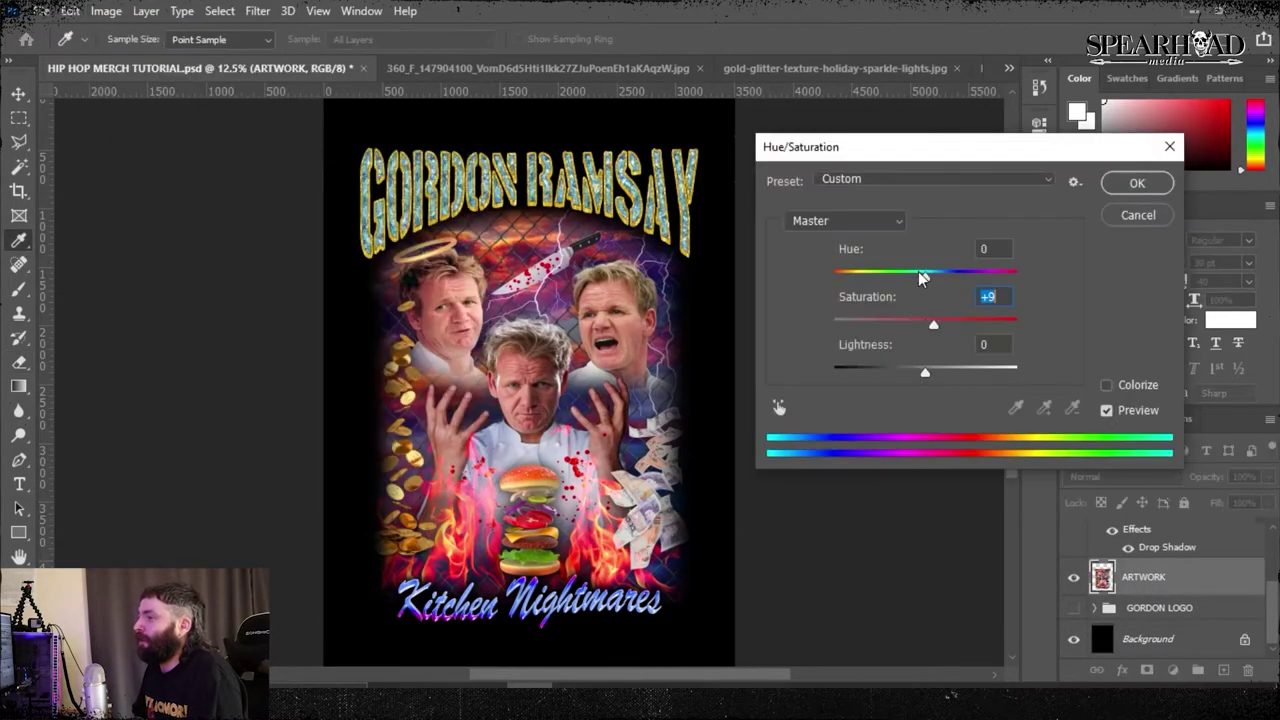
pyautogui.moveTo(925, 277); pyautogui.dragTo(937, 277)
pyautogui.click(1117, 413)
pyautogui.click(1138, 215)
# - Move the diamond-and-gold title on GORDON LOGO copy 2 slightly down toward the artwork
pyautogui.scroll(3, 1163, 560)
pyautogui.click(1157, 608)
pyautogui.hotkey('ctrl', 't')
pyautogui.moveTo(530, 146); pyautogui.dragTo(531, 150)
pyautogui.press('Return')
pyautogui.scroll(2, 531, 149)
pyautogui.scroll(-2, 531, 149)
pyautogui.scroll(1, 622, 500)
pyautogui.scroll(-1, 622, 500)
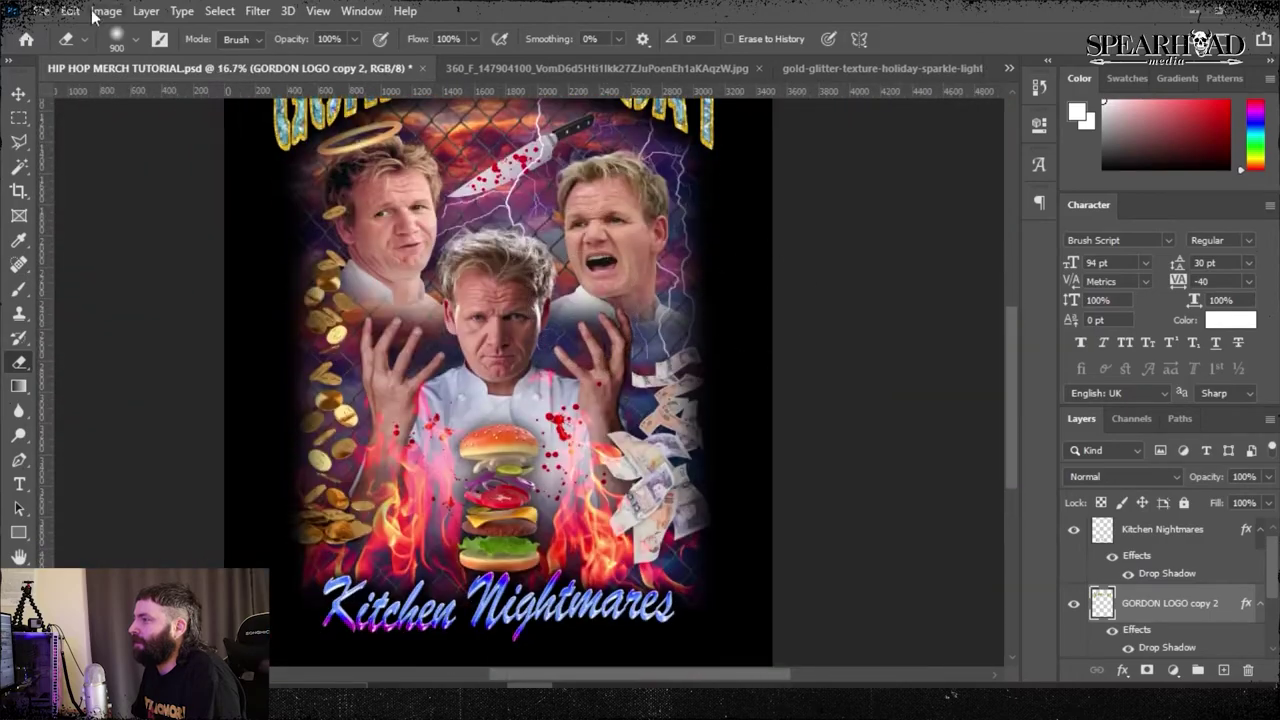
pyautogui.click(1070, 552)
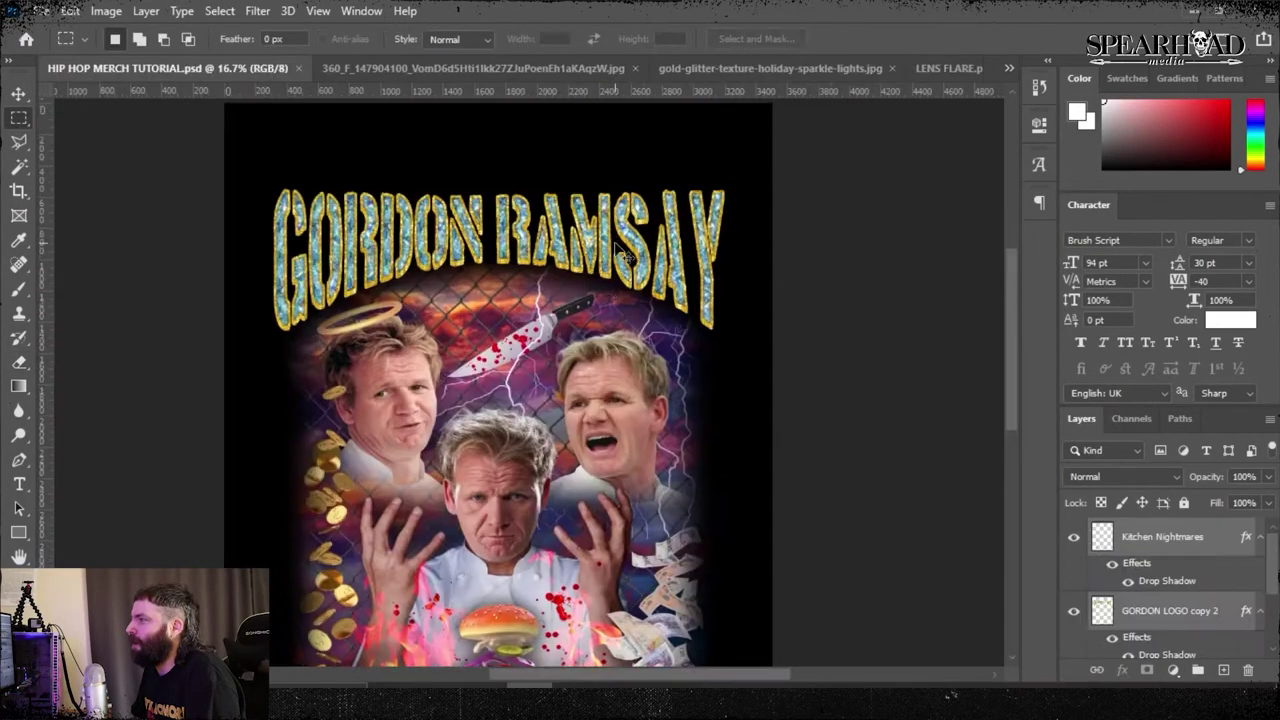
# - Paste the white lens flare into the design and place it over the first letters of the title
pyautogui.hotkey('ctrl', 'v')
pyautogui.hotkey('ctrl', 't')
pyautogui.moveTo(498, 385); pyautogui.dragTo(326, 217)
pyautogui.scroll(2, 438, 271)
pyautogui.scroll(1, 400, 245)
pyautogui.moveTo(206, 187); pyautogui.dragTo(322, 173)
pyautogui.press('Return')
# - Duplicate the lens flare layer repeatedly and place the copies over the first O, R and D of GORDON
pyautogui.rightClick(1176, 537)
pyautogui.click(1018, 103)
pyautogui.hotkey('ctrl', 't')
pyautogui.rightClick(1144, 537)
pyautogui.click(974, 103)
pyautogui.press('Return')
pyautogui.rightClick(1160, 537)
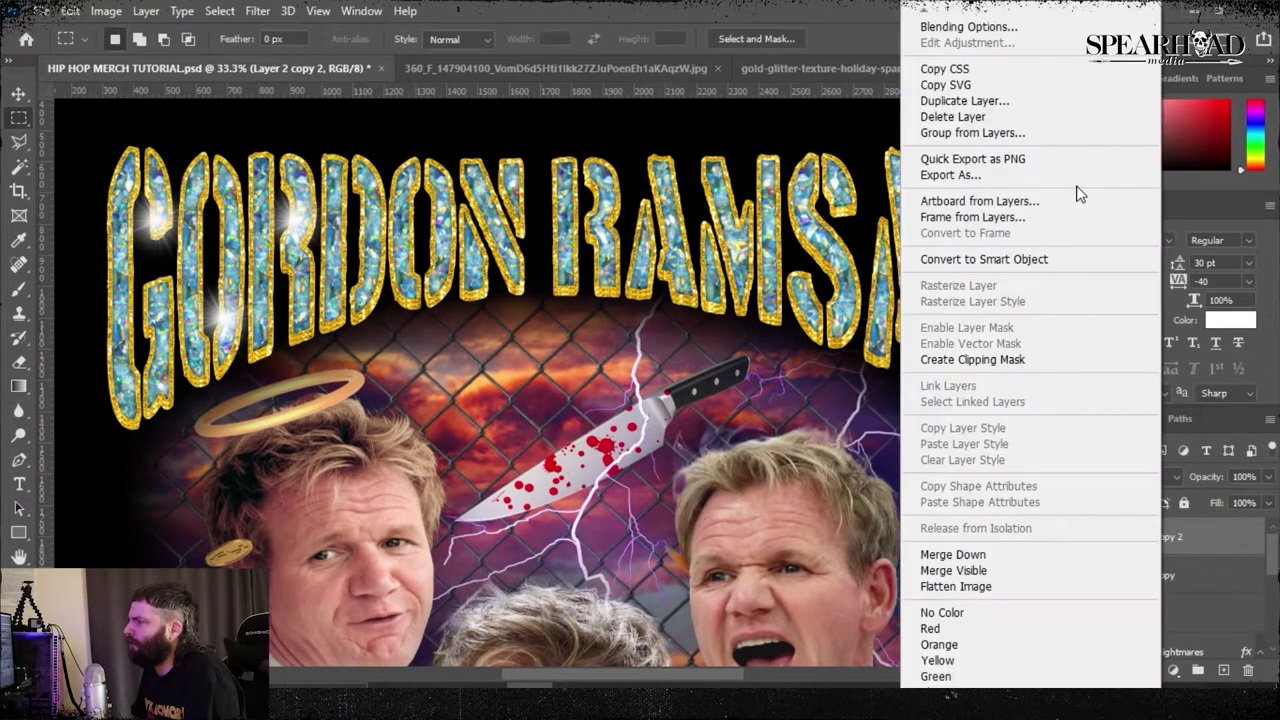
pyautogui.click(1010, 102)
pyautogui.hotkey('ctrl', 't')
pyautogui.moveTo(265, 206); pyautogui.dragTo(333, 274)
pyautogui.press('Return')
# - Duplicate the lens flare twice more and place the copies over the second O and the N of GORDON
pyautogui.rightClick(1152, 537)
pyautogui.click(978, 104)
pyautogui.hotkey('ctrl', 't')
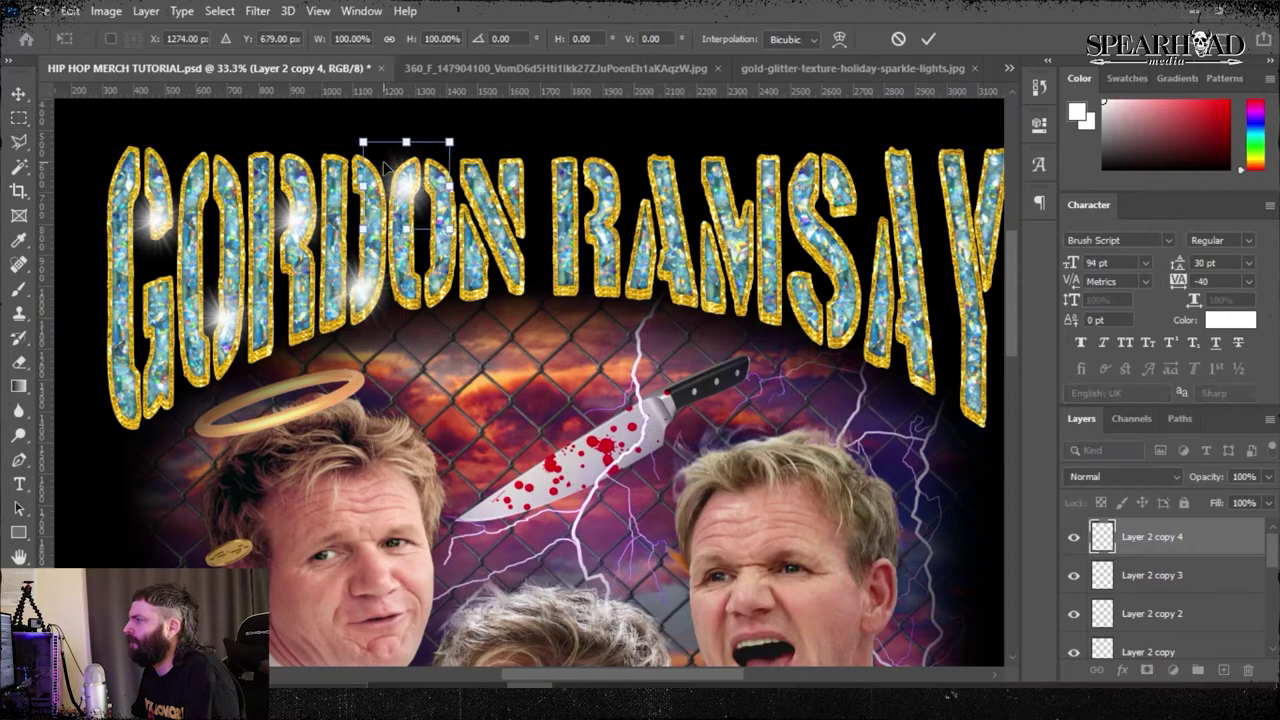
pyautogui.press('Return')
pyautogui.rightClick(1176, 537)
pyautogui.click(980, 104)
pyautogui.hotkey('ctrl', 't')
pyautogui.moveTo(394, 170); pyautogui.dragTo(498, 244)
pyautogui.press('Return')
# - Paste three more lens flares and spread them along the first letters of RAMSAY
pyautogui.hotkey('ctrl', 'v')
pyautogui.hotkey('ctrl', 't')
pyautogui.moveTo(502, 376); pyautogui.dragTo(674, 256)
pyautogui.press('Return')
pyautogui.hotkey('ctrl', 'v')
pyautogui.hotkey('ctrl', 't')
pyautogui.press('Return')
pyautogui.hotkey('ctrl', 'v')
pyautogui.hotkey('ctrl', 't')
pyautogui.moveTo(551, 352); pyautogui.dragTo(816, 226)
pyautogui.press('Return')
# - Paste two further lens flares and place them over the last letters of RAMSAY
pyautogui.hotkey('ctrl', 'v')
pyautogui.hotkey('ctrl', 't')
pyautogui.press('Return')
pyautogui.hotkey('ctrl', 'v')
pyautogui.press('6')
pyautogui.press('t')
pyautogui.hotkey('ctrl', 't')
pyautogui.moveTo(538, 371); pyautogui.dragTo(897, 310)
pyautogui.press('Return')
# - Add two lens flares to the script and position them over the word Kitchen
pyautogui.hotkey('ctrl', 'j')
pyautogui.hotkey('ctrl', 't')
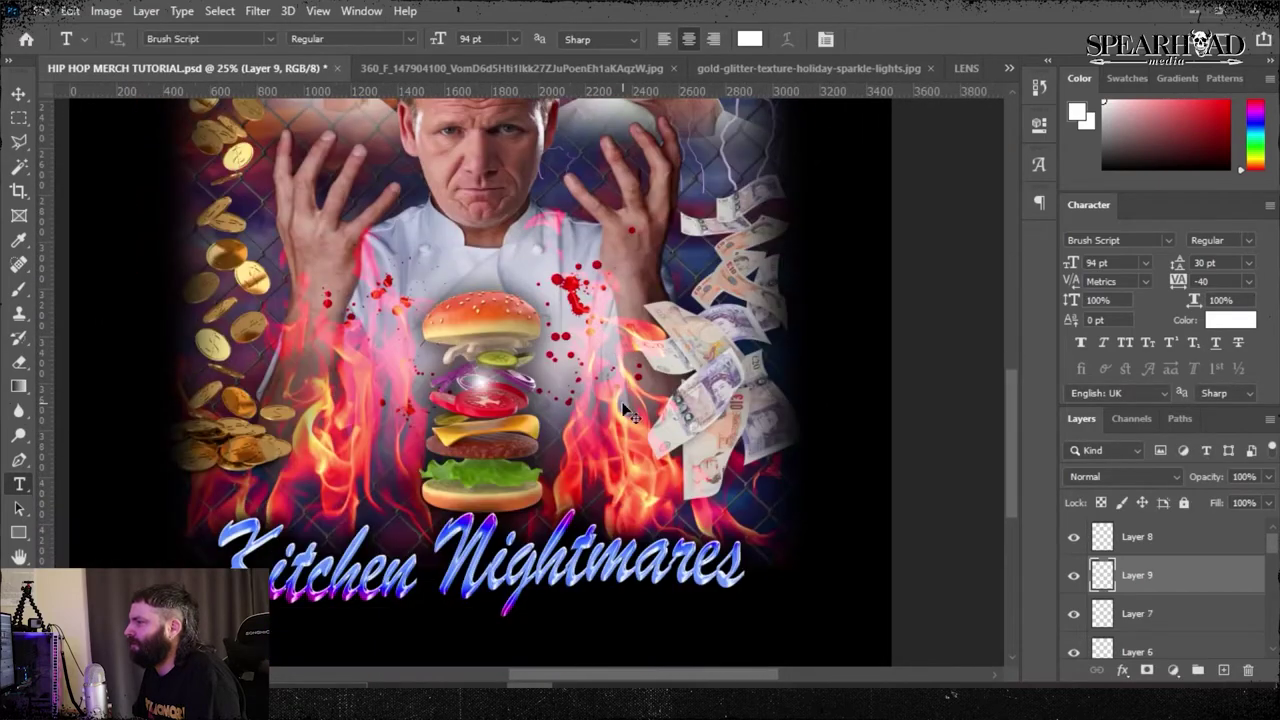
pyautogui.hotkey('ctrl', 't')
pyautogui.moveTo(312, 526); pyautogui.dragTo(305, 532)
pyautogui.press('Return')
pyautogui.hotkey('ctrl', 'v')
pyautogui.hotkey('ctrl', 't')
pyautogui.moveTo(503, 367); pyautogui.dragTo(372, 528)
pyautogui.press('Return')
# - Paste four more lens flares and spread them across the word Nightmares in the script
pyautogui.hotkey('ctrl', 'v')
pyautogui.hotkey('ctrl', 't')
pyautogui.moveTo(498, 366); pyautogui.dragTo(588, 568)
pyautogui.press('Return')
pyautogui.hotkey('ctrl', 'v')
pyautogui.hotkey('ctrl', 't')
pyautogui.press('Return')
pyautogui.hotkey('ctrl', 'v')
pyautogui.hotkey('ctrl', 't')
pyautogui.moveTo(516, 362); pyautogui.dragTo(748, 537)
pyautogui.press('Return')
pyautogui.hotkey('ctrl', 'v')
pyautogui.hotkey('ctrl', 't')
pyautogui.press('Return')
# - Select all the lens flare layers from the topmost down to Layer 2 and merge them into one layer
pyautogui.scroll(6, 780, 470)
pyautogui.scroll(-5, 797, 429)
pyautogui.scroll(2, 797, 429)
pyautogui.click(1195, 538)
pyautogui.scroll(-5, 1200, 555)
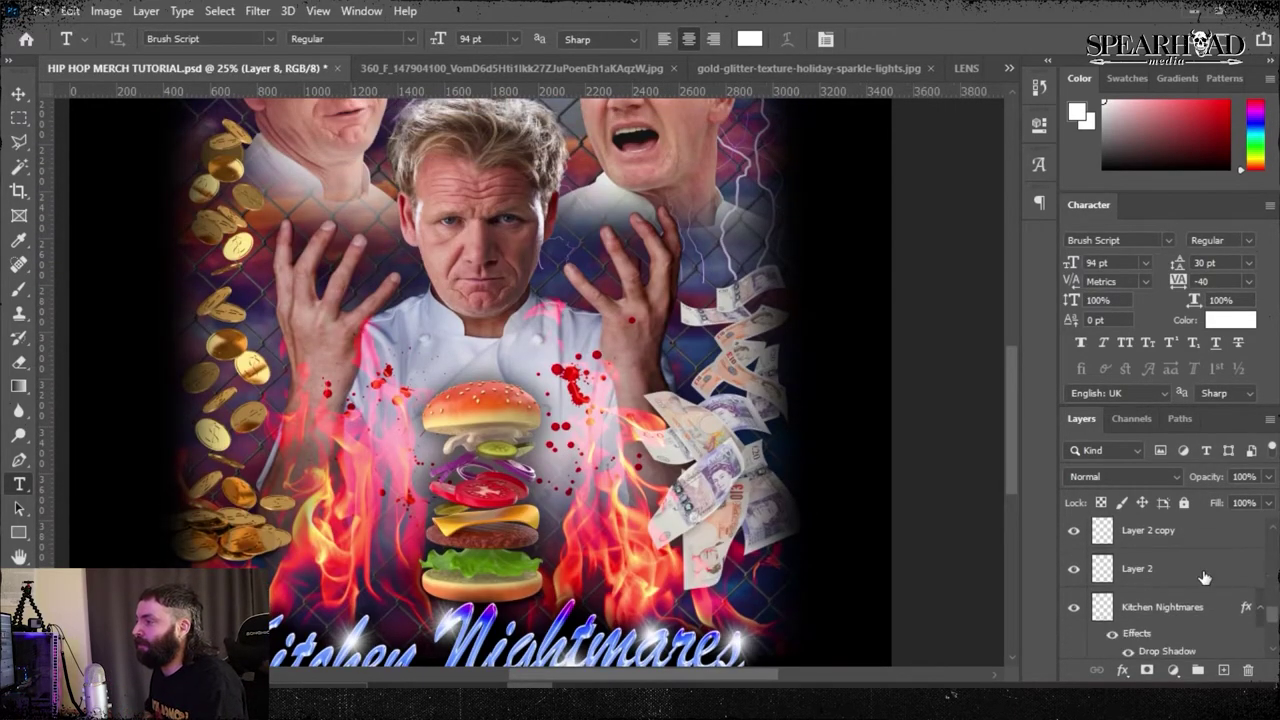
pyautogui.keyDown('shift'); pyautogui.click(1206, 575); pyautogui.keyUp('shift')
pyautogui.hotkey('ctrl', 'e')
# - Hide and reshow the merged lens flare layer to compare the whole design with and without the sparkles
pyautogui.hotkey('ctrl', '-')
pyautogui.hotkey('ctrl', '-')
pyautogui.scroll(5, 1123, 577)
pyautogui.click(1077, 540)
pyautogui.click(1077, 540)
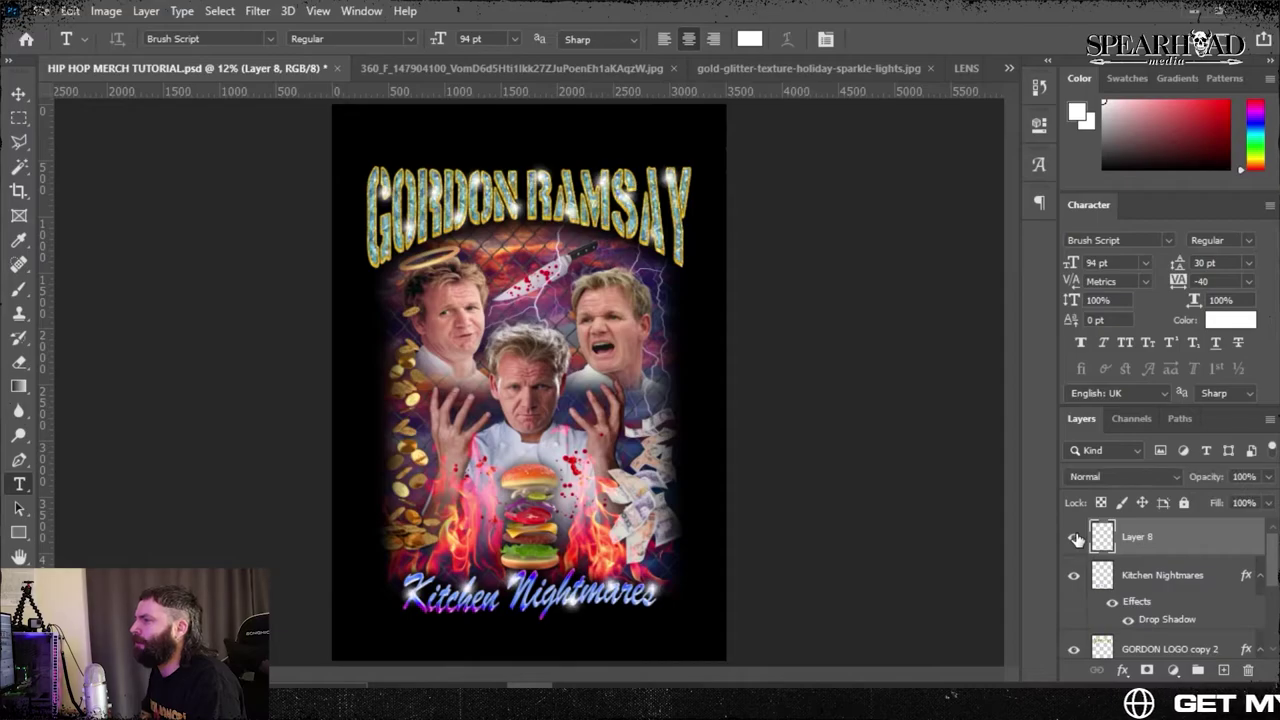
# - Posterize the ARTWORK layer with 13 levels
pyautogui.scroll(-5, 1140, 600)
pyautogui.click(1149, 586)
pyautogui.hotkey('ctrl', '+')
pyautogui.hotkey('ctrl', '+')
pyautogui.click(140, 13)
pyautogui.moveTo(106, 11)
pyautogui.moveTo(143, 54)
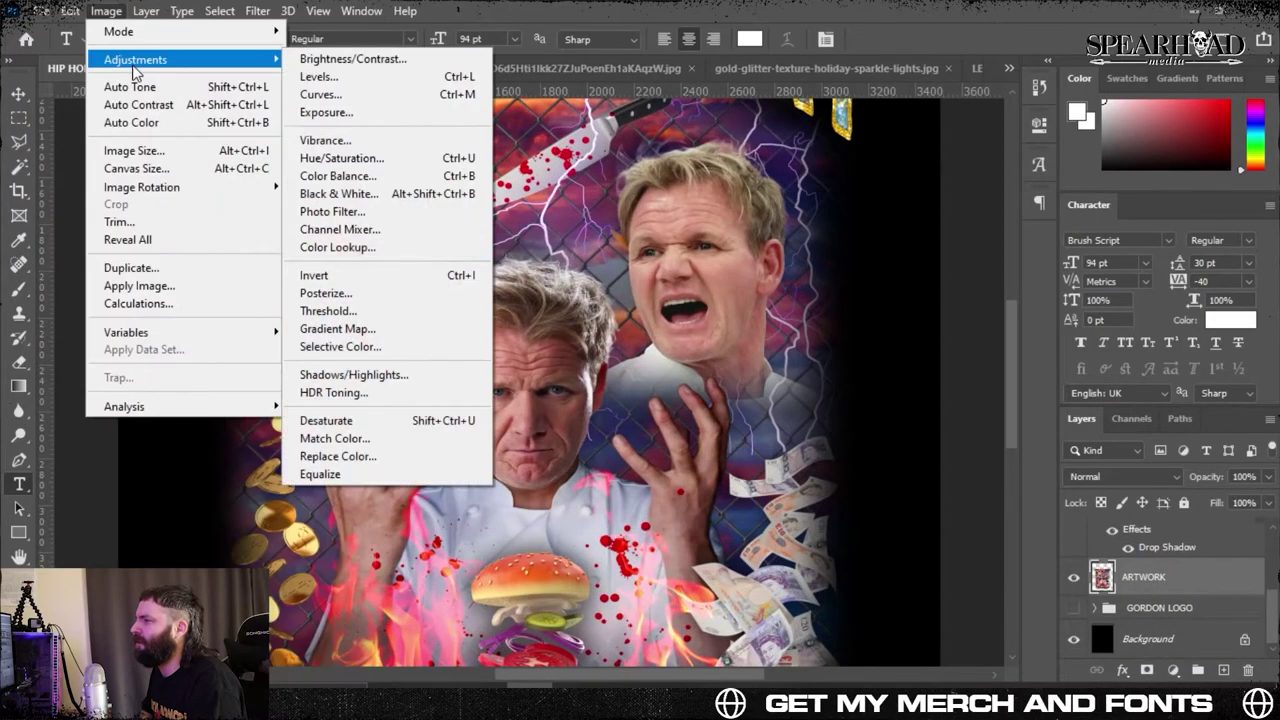
pyautogui.click(340, 295)
pyautogui.write('21')
pyautogui.press('Down')
pyautogui.press('Down')
pyautogui.press('Down')
pyautogui.press('Down')
pyautogui.press('Down')
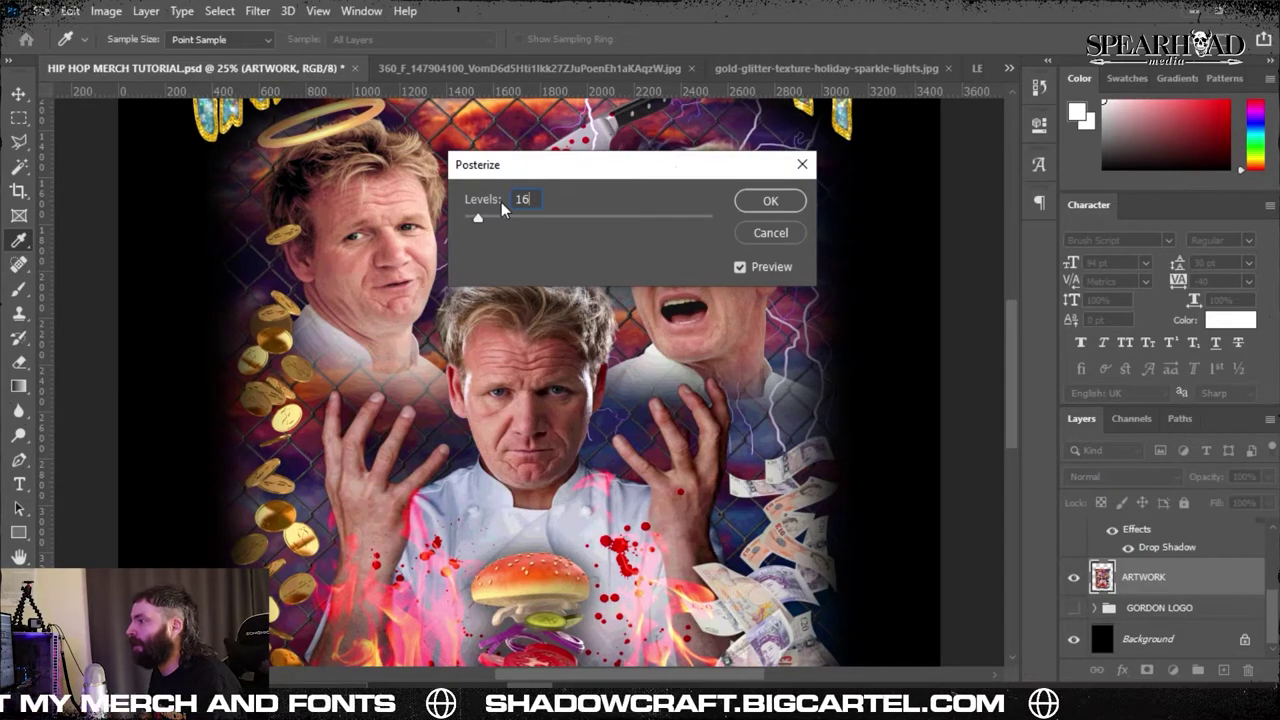
pyautogui.hotkey('shift', 'Up')
pyautogui.hotkey('shift', 'Down')
pyautogui.press('Down')
pyautogui.press('Down')
pyautogui.press('Down')
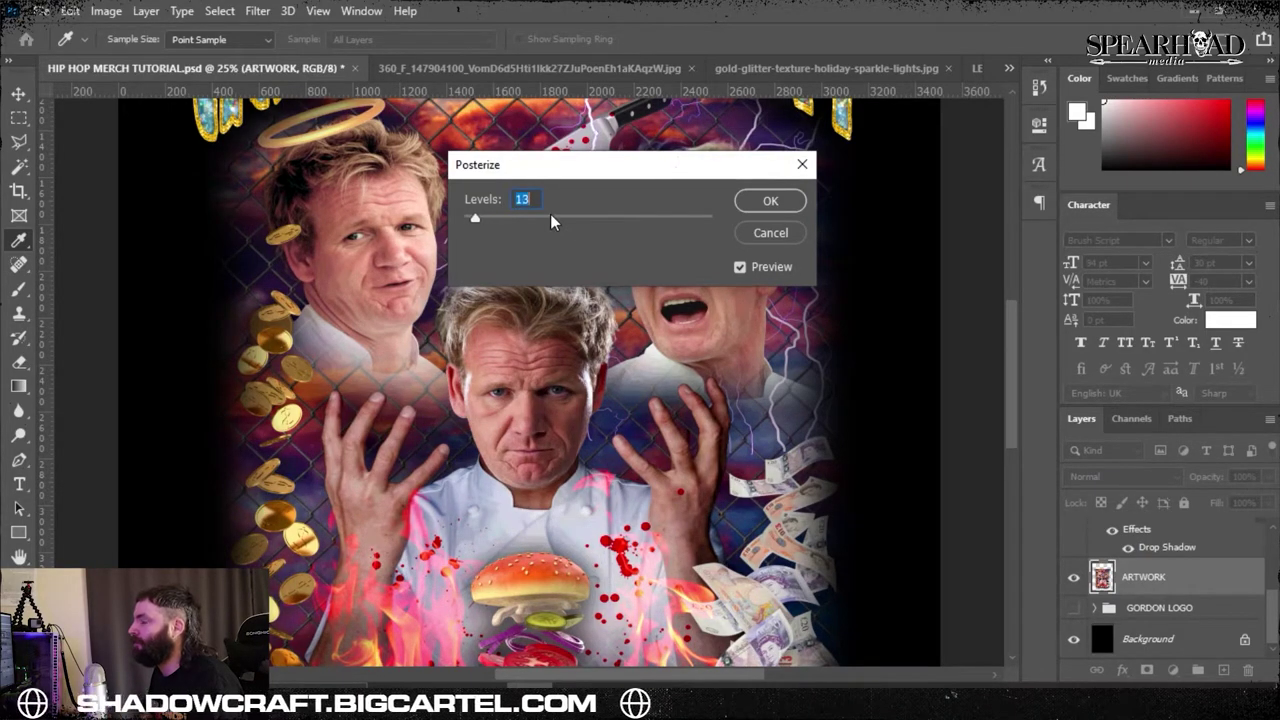
pyautogui.press('Return')
pyautogui.press('t')
pyautogui.scroll(2, 550, 214)
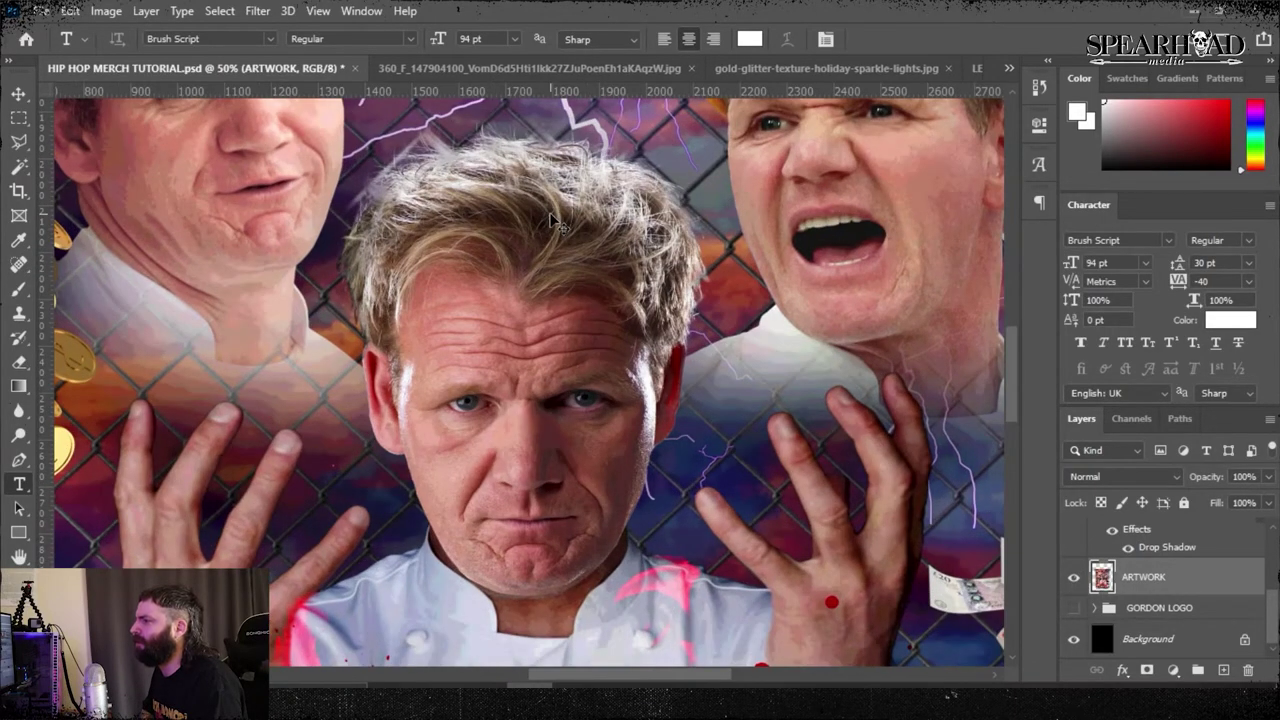
pyautogui.scroll(-4, 551, 218)
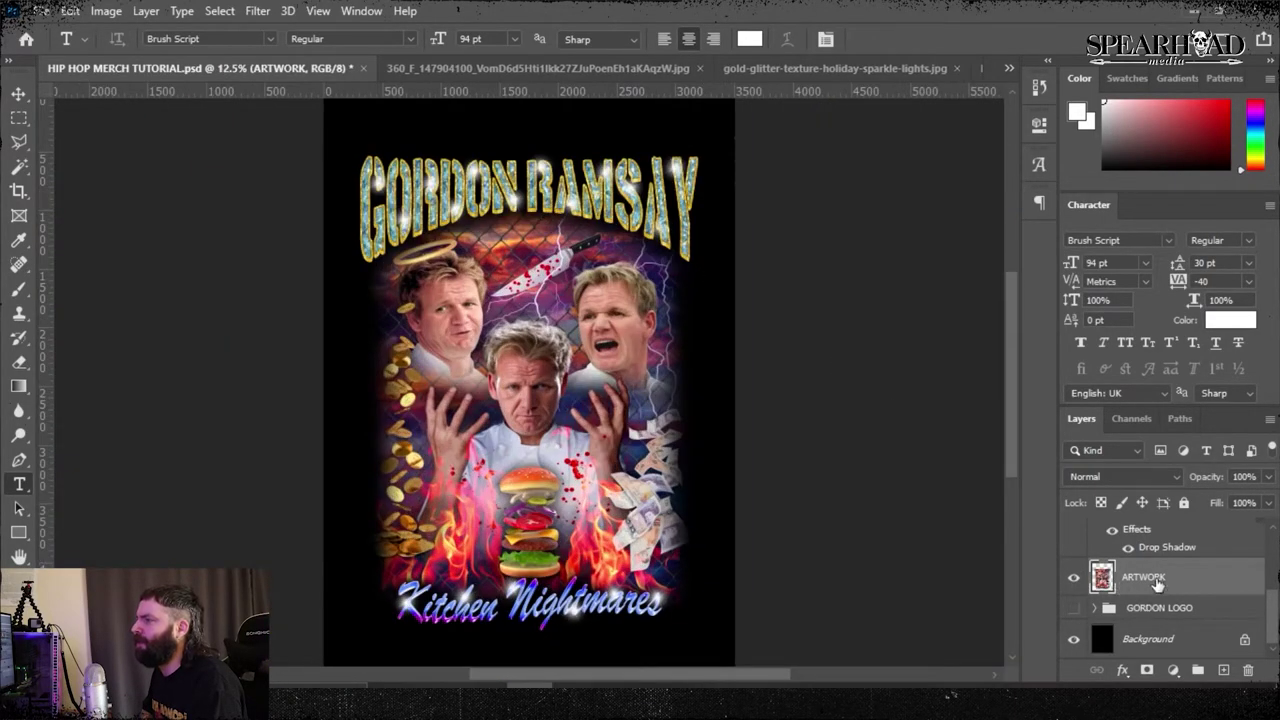
# - Save the merch design file
pyautogui.scroll(3, 1157, 585)
pyautogui.hotkey('ctrl', 's')
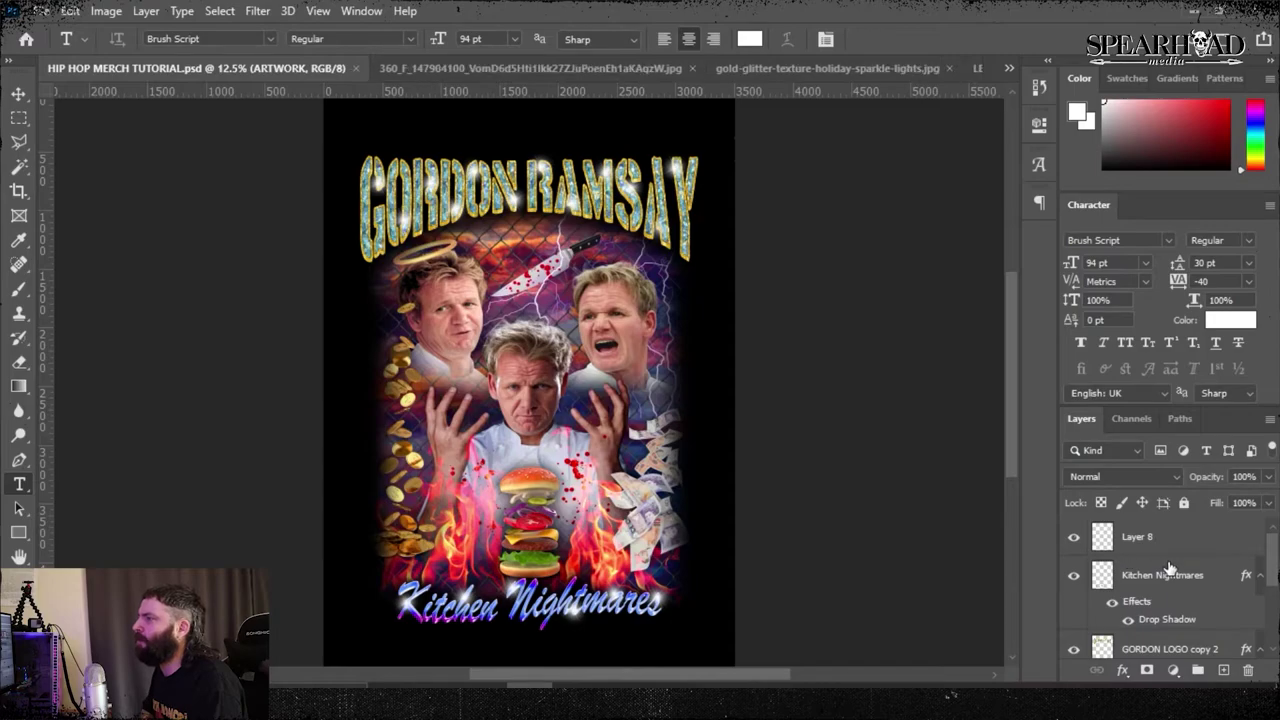
# - Try to squash the ARTWORK layer vertically to 97.87% height, pulling its lower edge upward while keeping the full width
pyautogui.rightClick(1170, 568)
pyautogui.click(1117, 560)
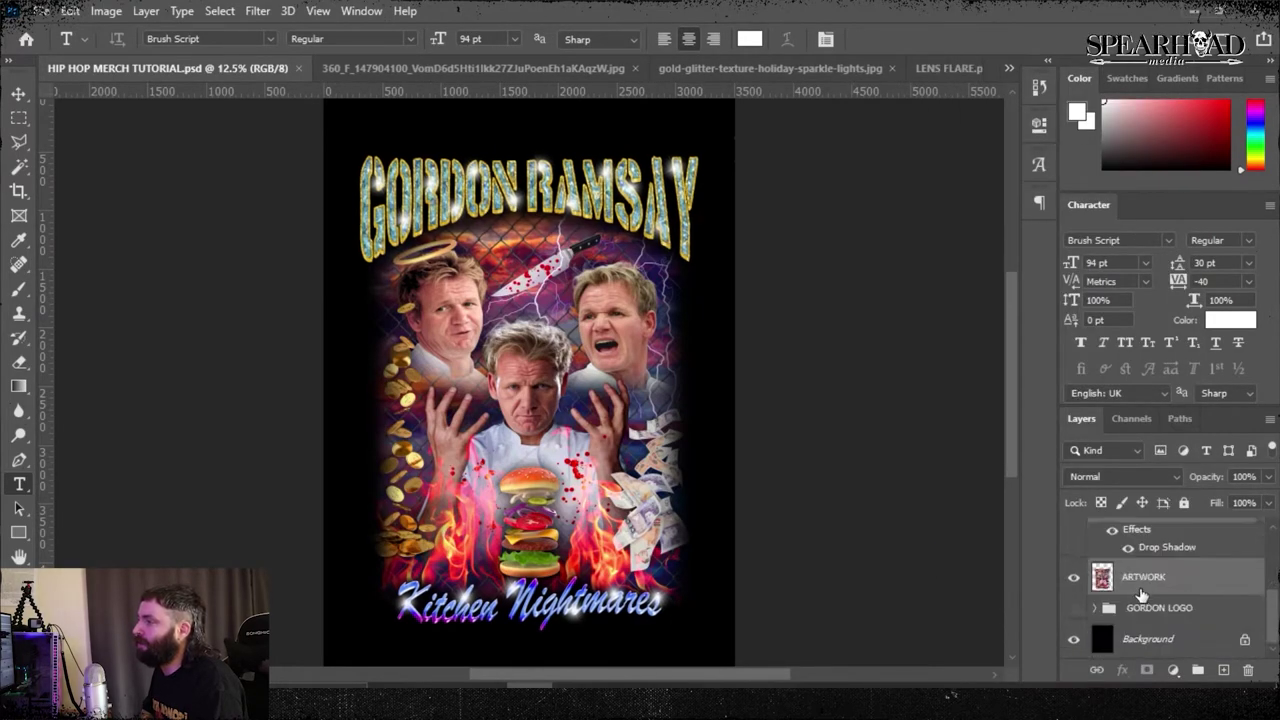
pyautogui.hotkey('ctrl', 't')
pyautogui.moveTo(529, 614); pyautogui.dragTo(532, 603)
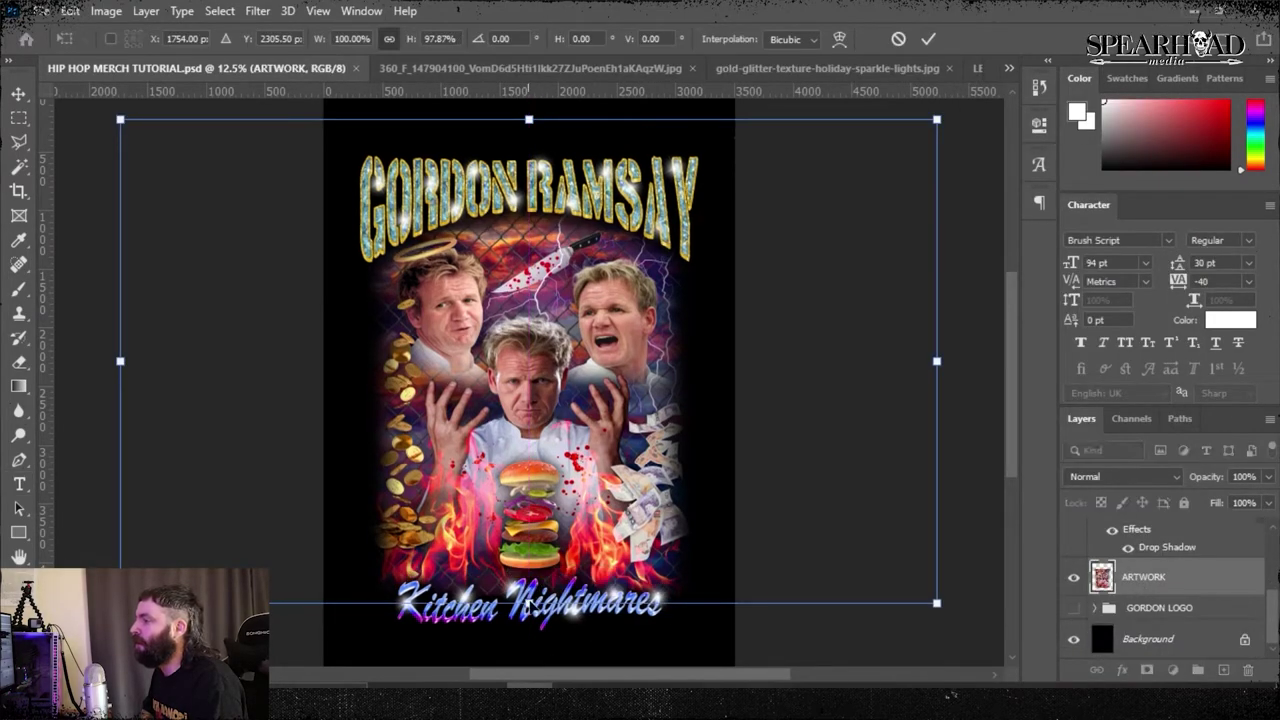
pyautogui.press('Return')
# - Duplicate the merged lens flare layer, Layer 8, keeping the default name for the copy
pyautogui.scroll(3, 1072, 537)
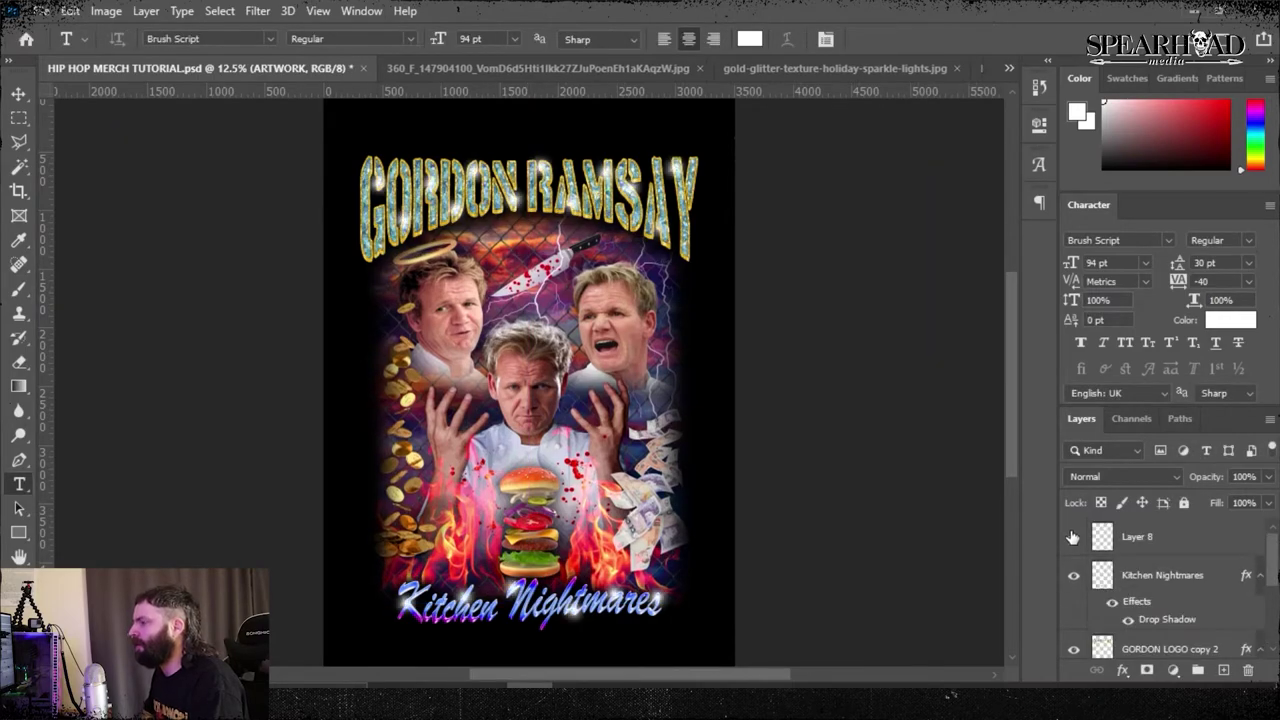
pyautogui.rightClick(1174, 538)
pyautogui.click(982, 101)
pyautogui.press('Return')
# - Reduce the opacity of the duplicated lens flare layer, Layer 8 copy, to 60%
pyautogui.click(20, 120)
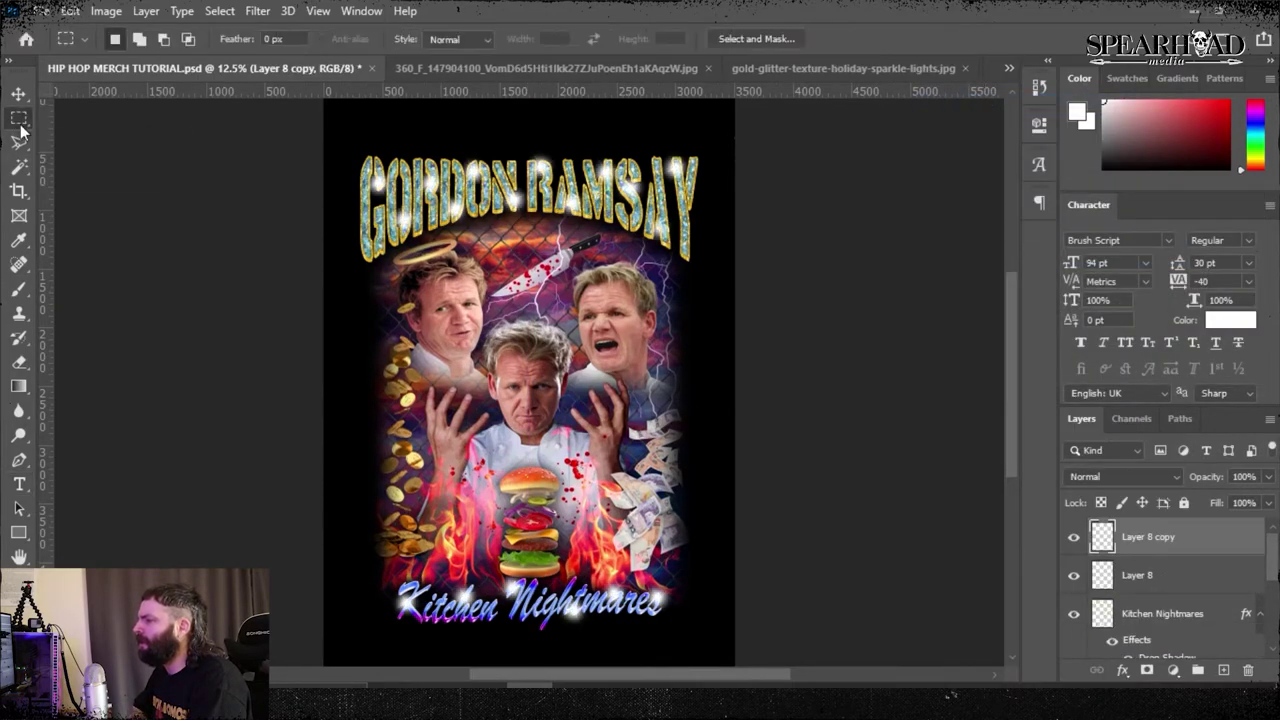
pyautogui.click(1074, 614)
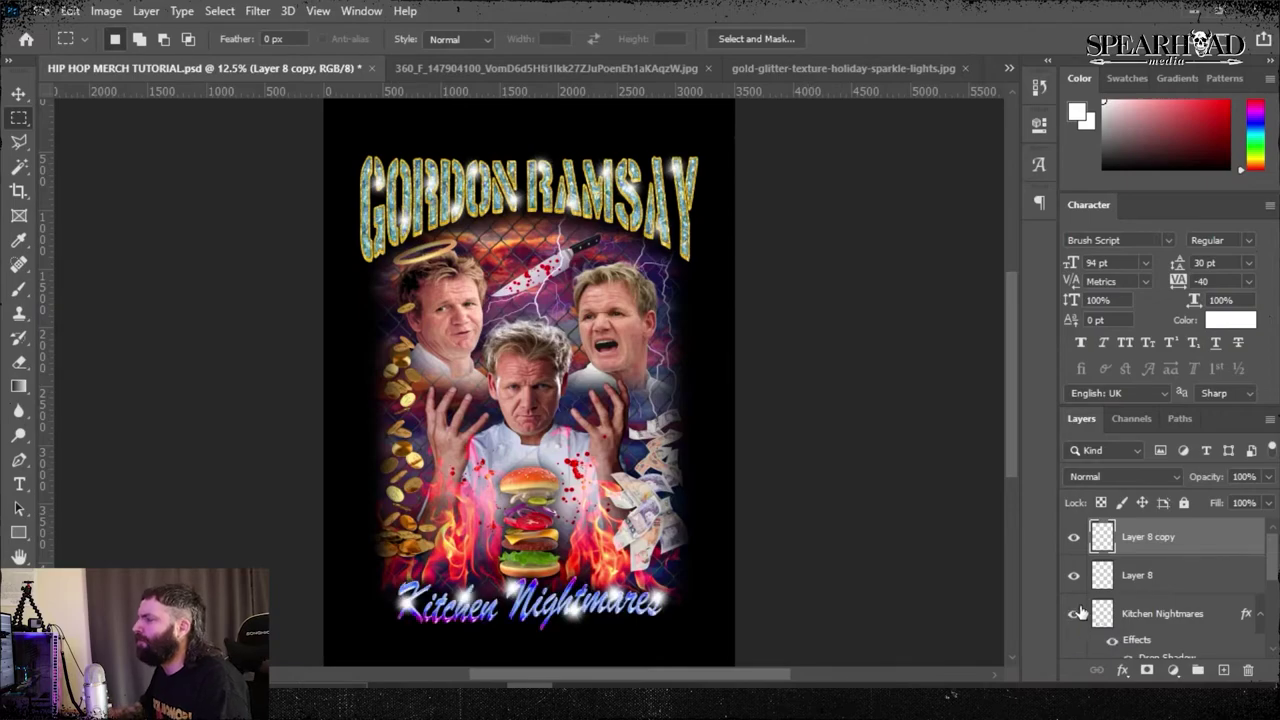
pyautogui.click(1110, 575)
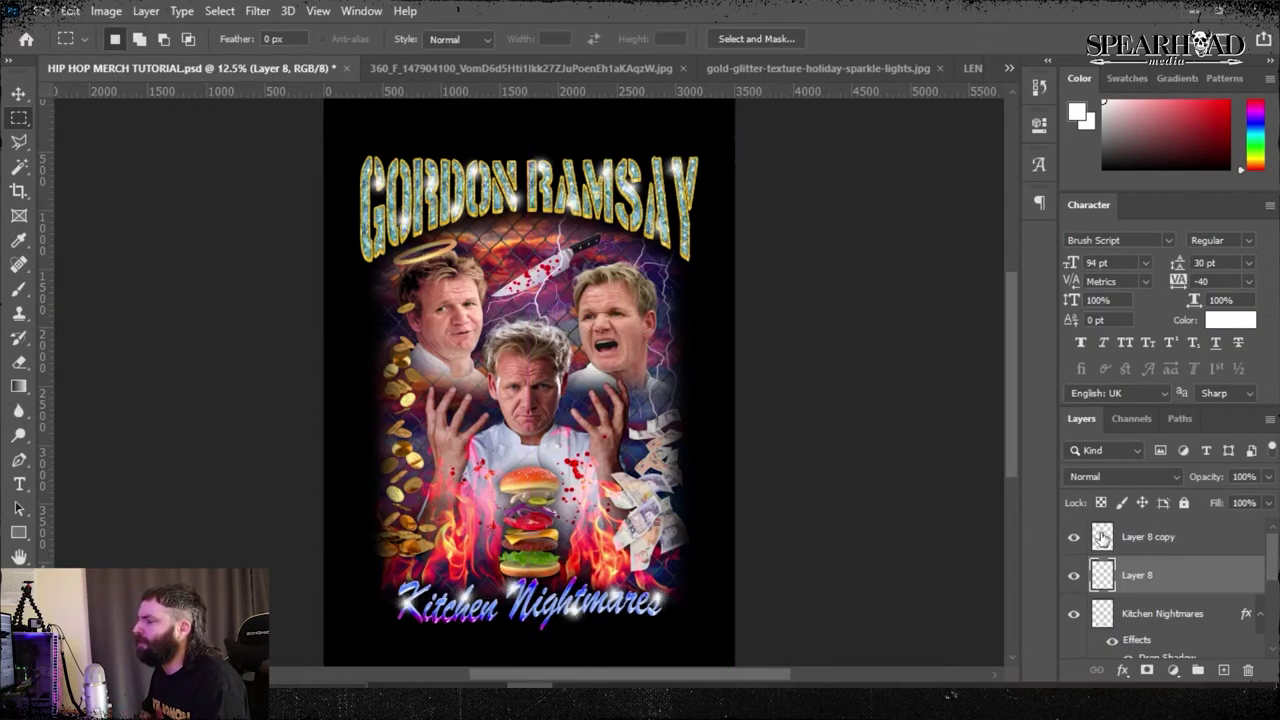
pyautogui.click(1134, 537)
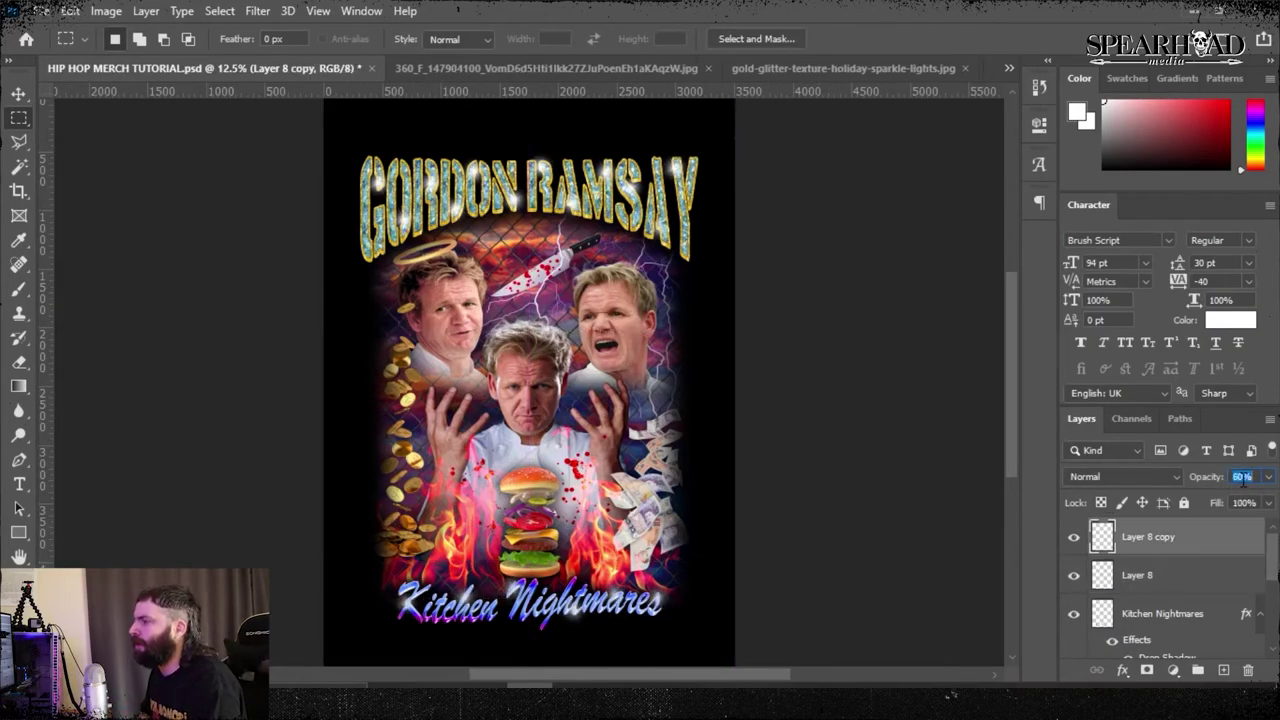
# - Select the ARTWORK layer and ready the Eraser tool near the Kitchen Nightmares script
pyautogui.click(19, 97)
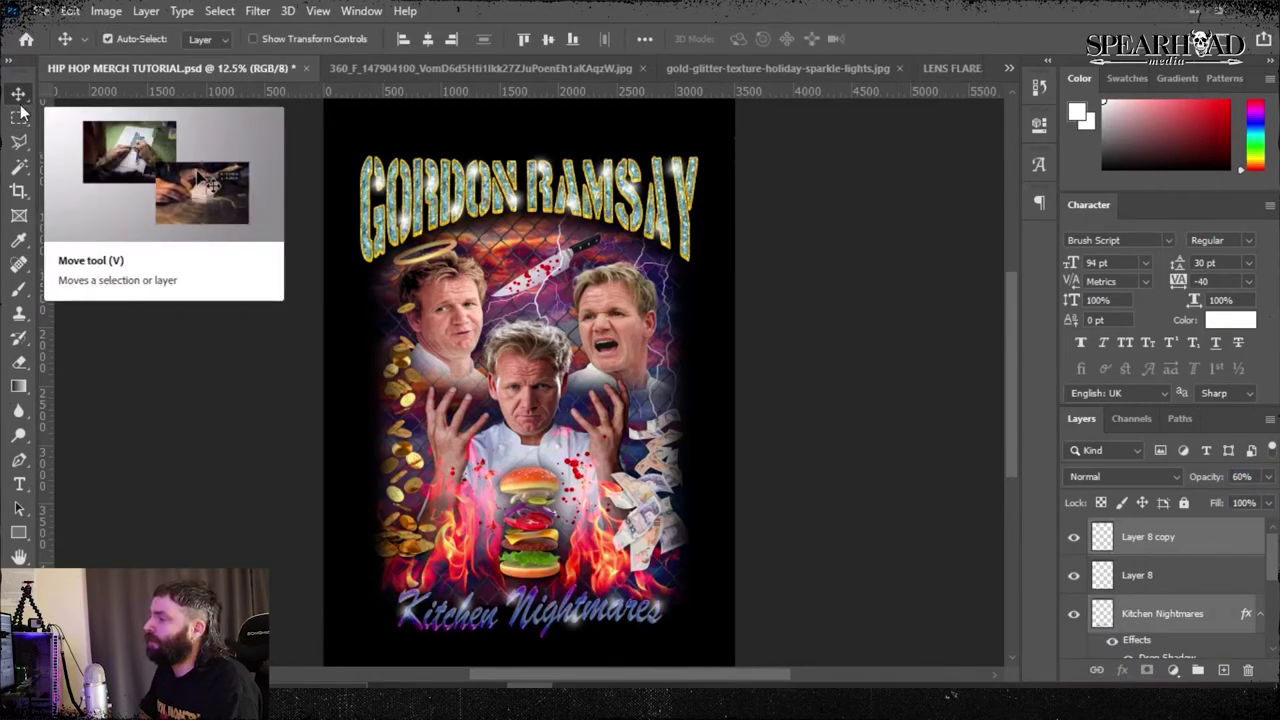
pyautogui.hotkey('ctrl', 't')
pyautogui.keyDown('ctrl'); pyautogui.click(1219, 521); pyautogui.keyUp('ctrl')
pyautogui.scroll(-5, 1256, 530)
pyautogui.click(1160, 577)
pyautogui.scroll(-2, 820, 503)
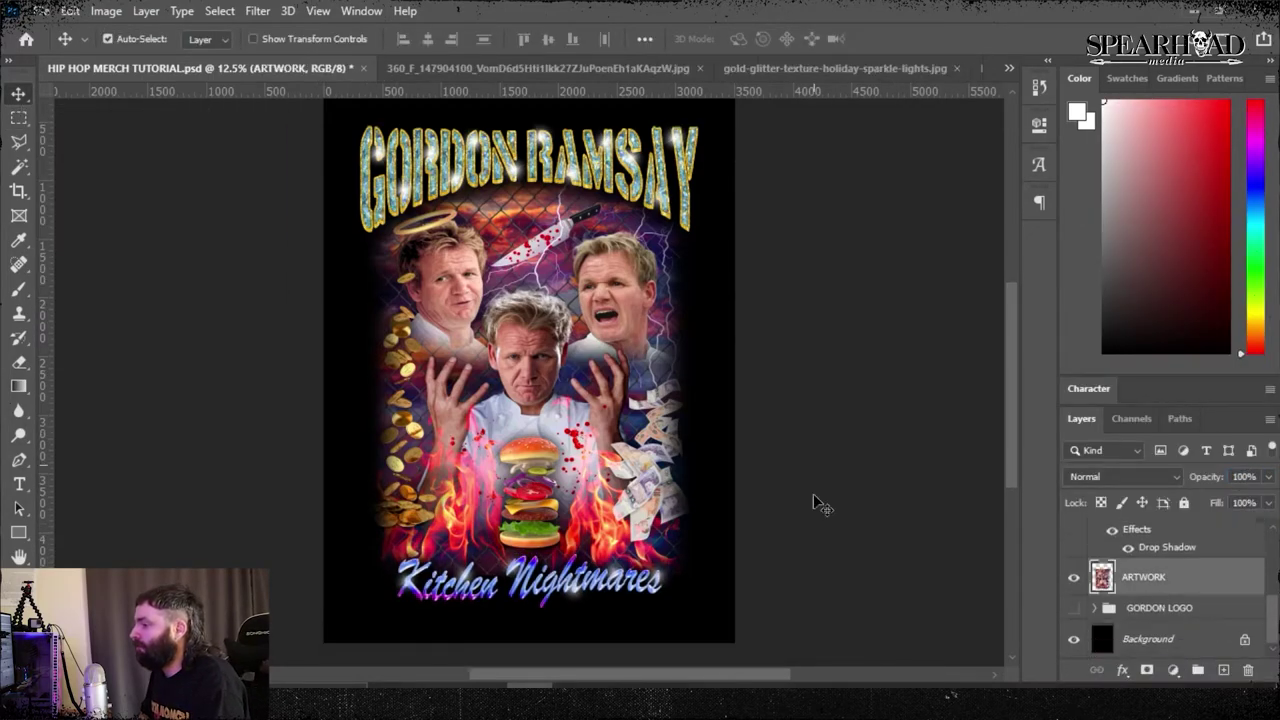
pyautogui.click(19, 362)
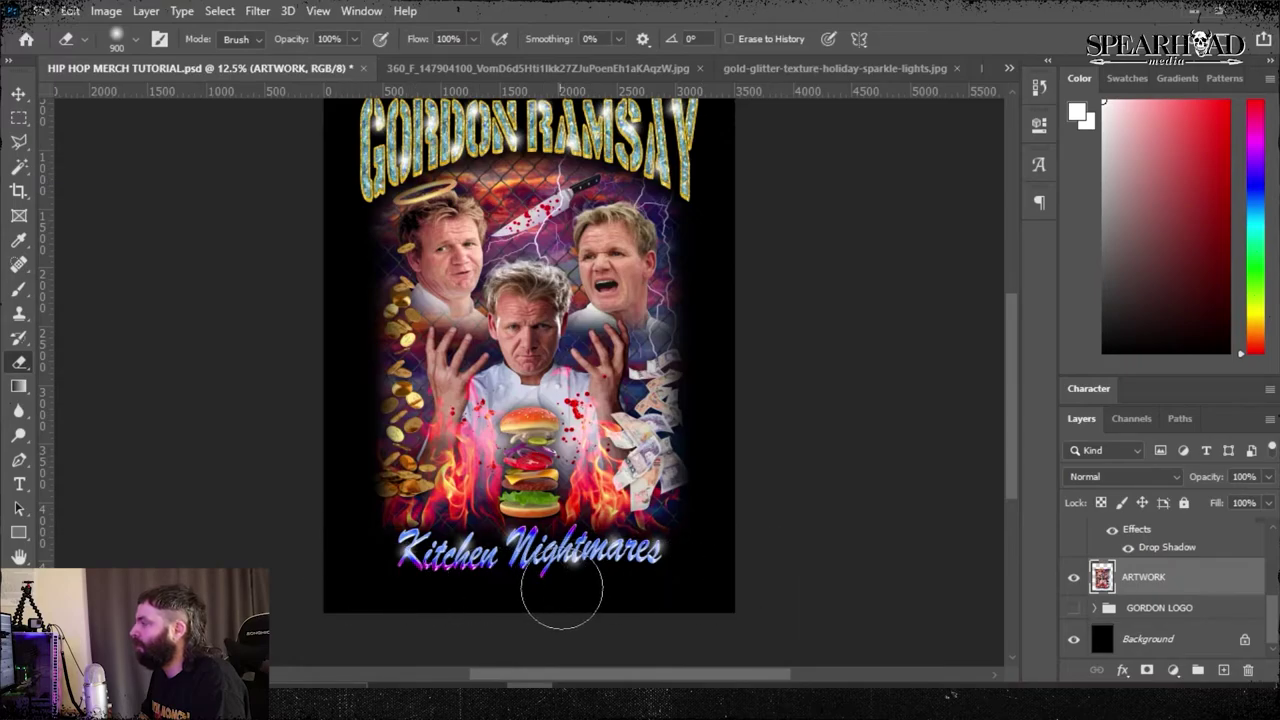